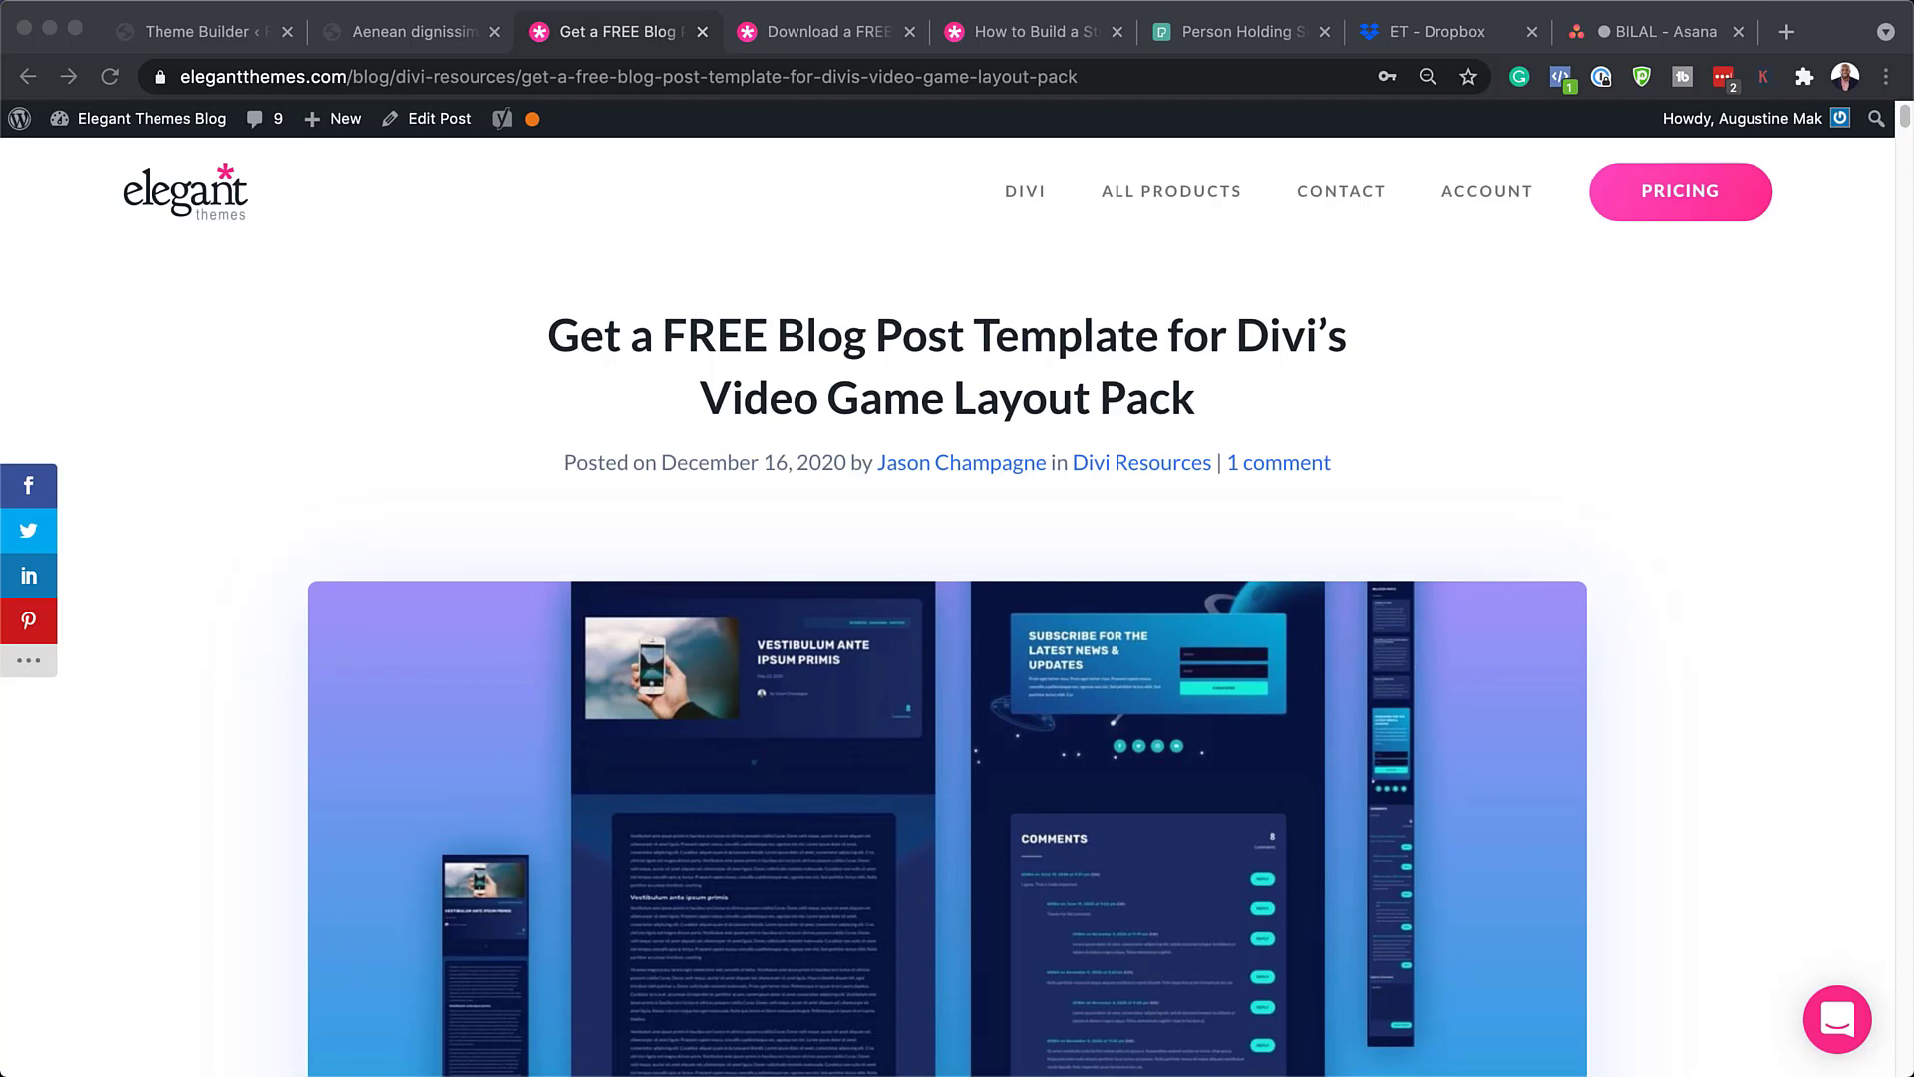
Request the free Video Game Blog Post Template with the subscriber's e-mail address and download its files
{"action": "scroll", "coordinate": [947, 598], "scroll_direction": "down", "scroll_amount": 10}
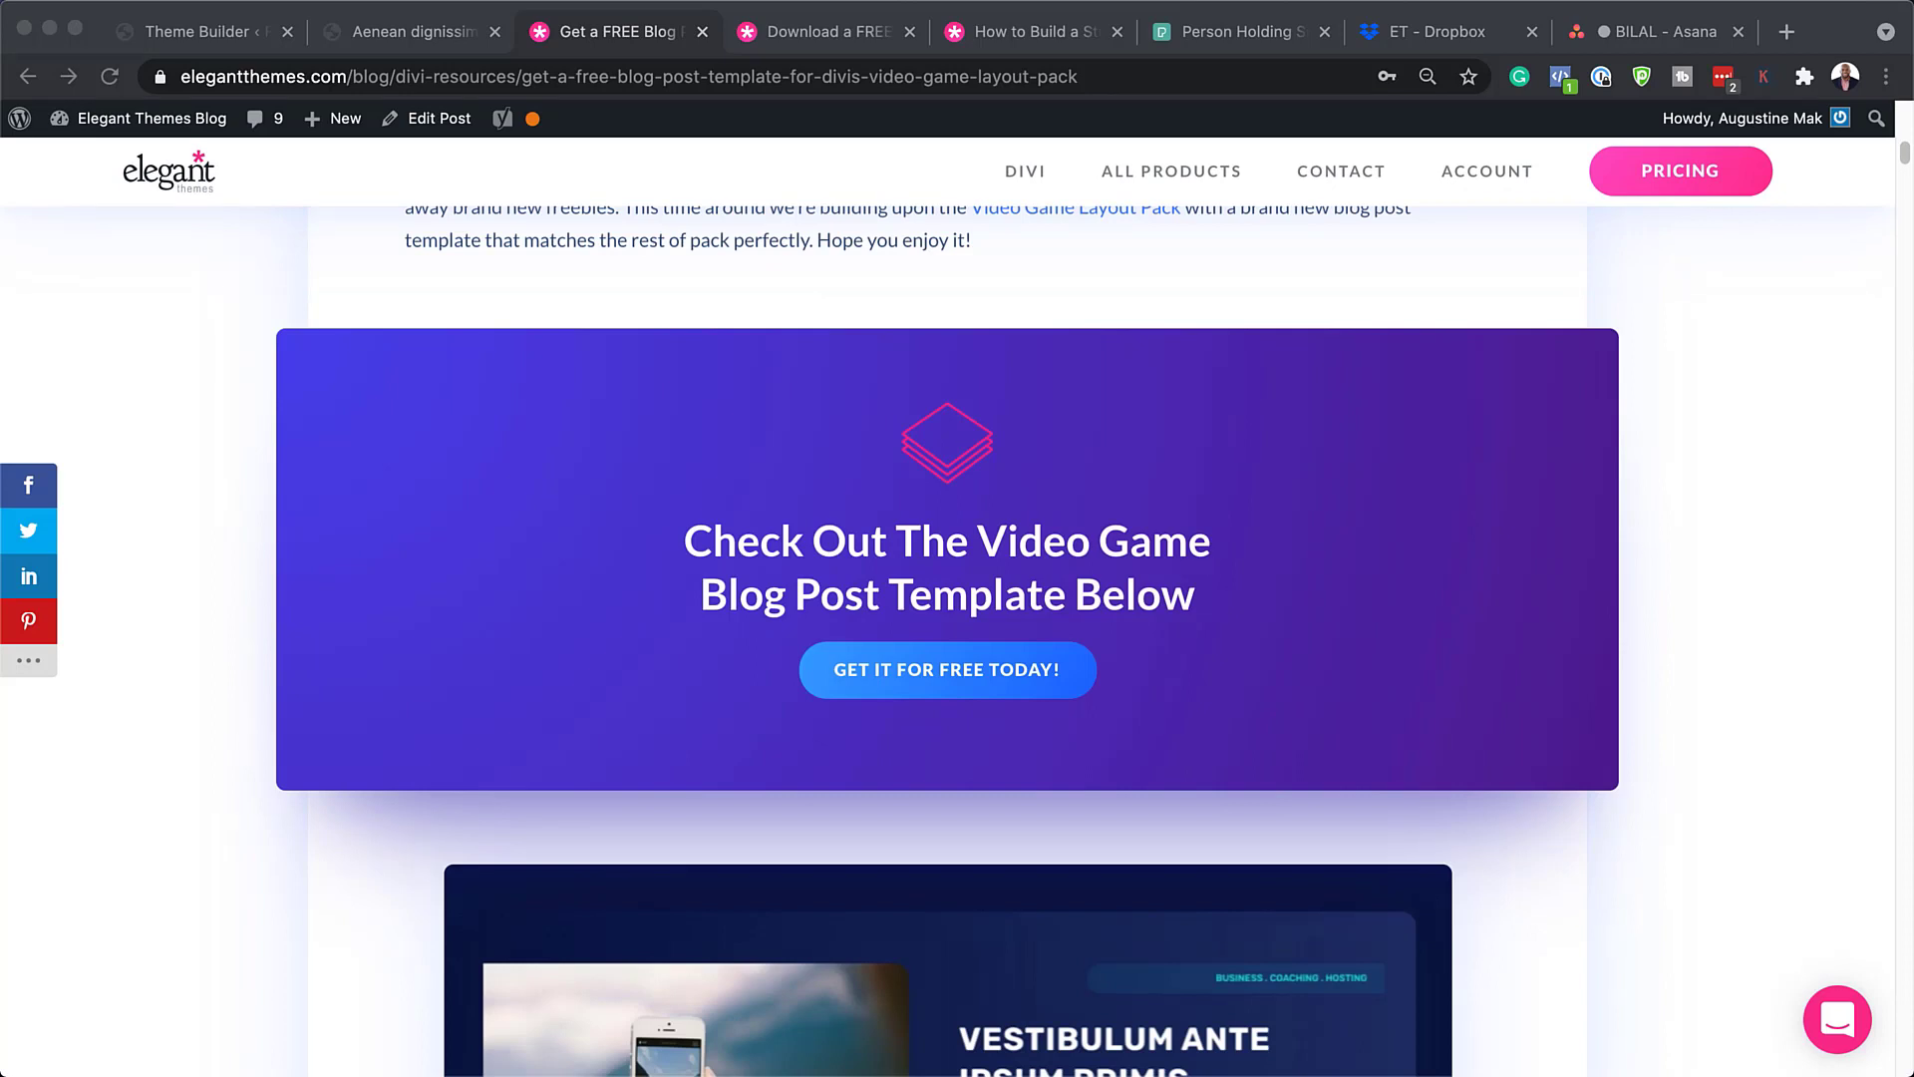
{"action": "left_click", "coordinate": [960, 669]}
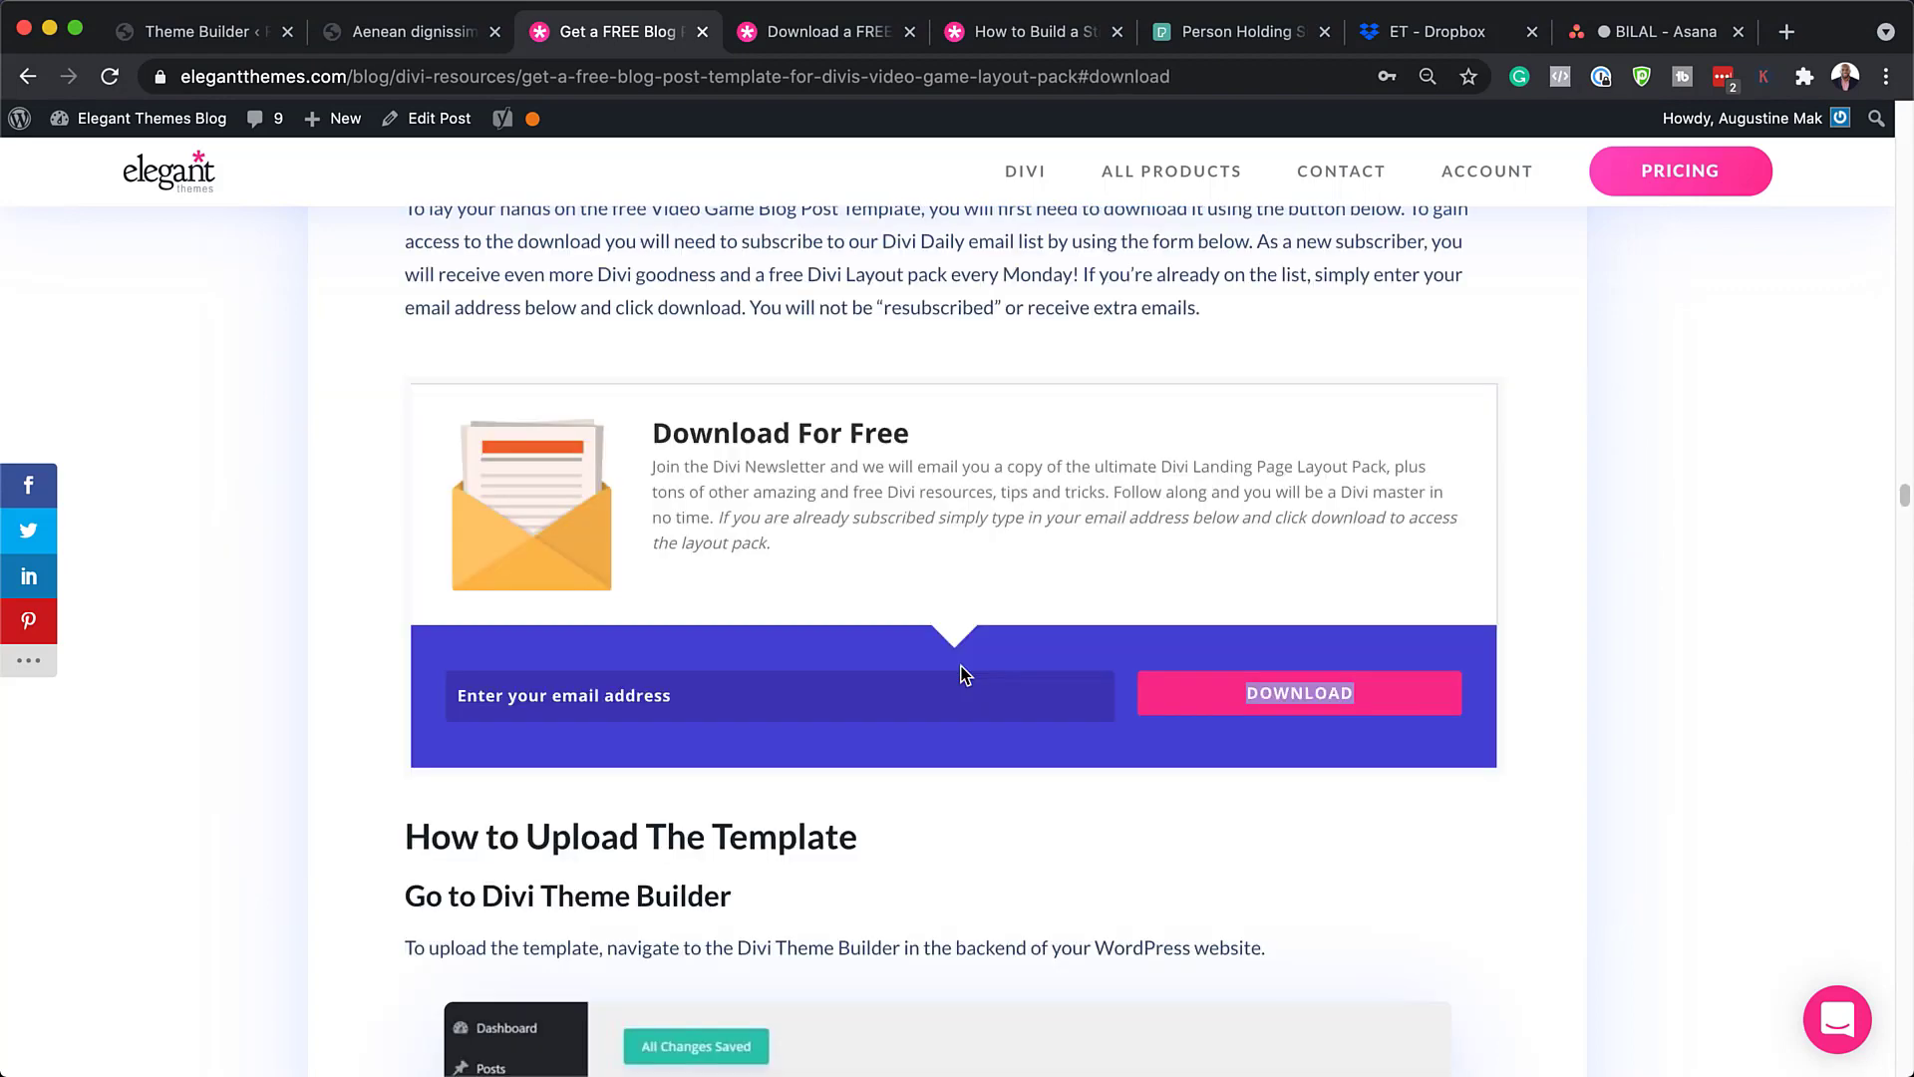
{"action": "left_click", "coordinate": [866, 708]}
{"action": "key", "text": "super+v"}
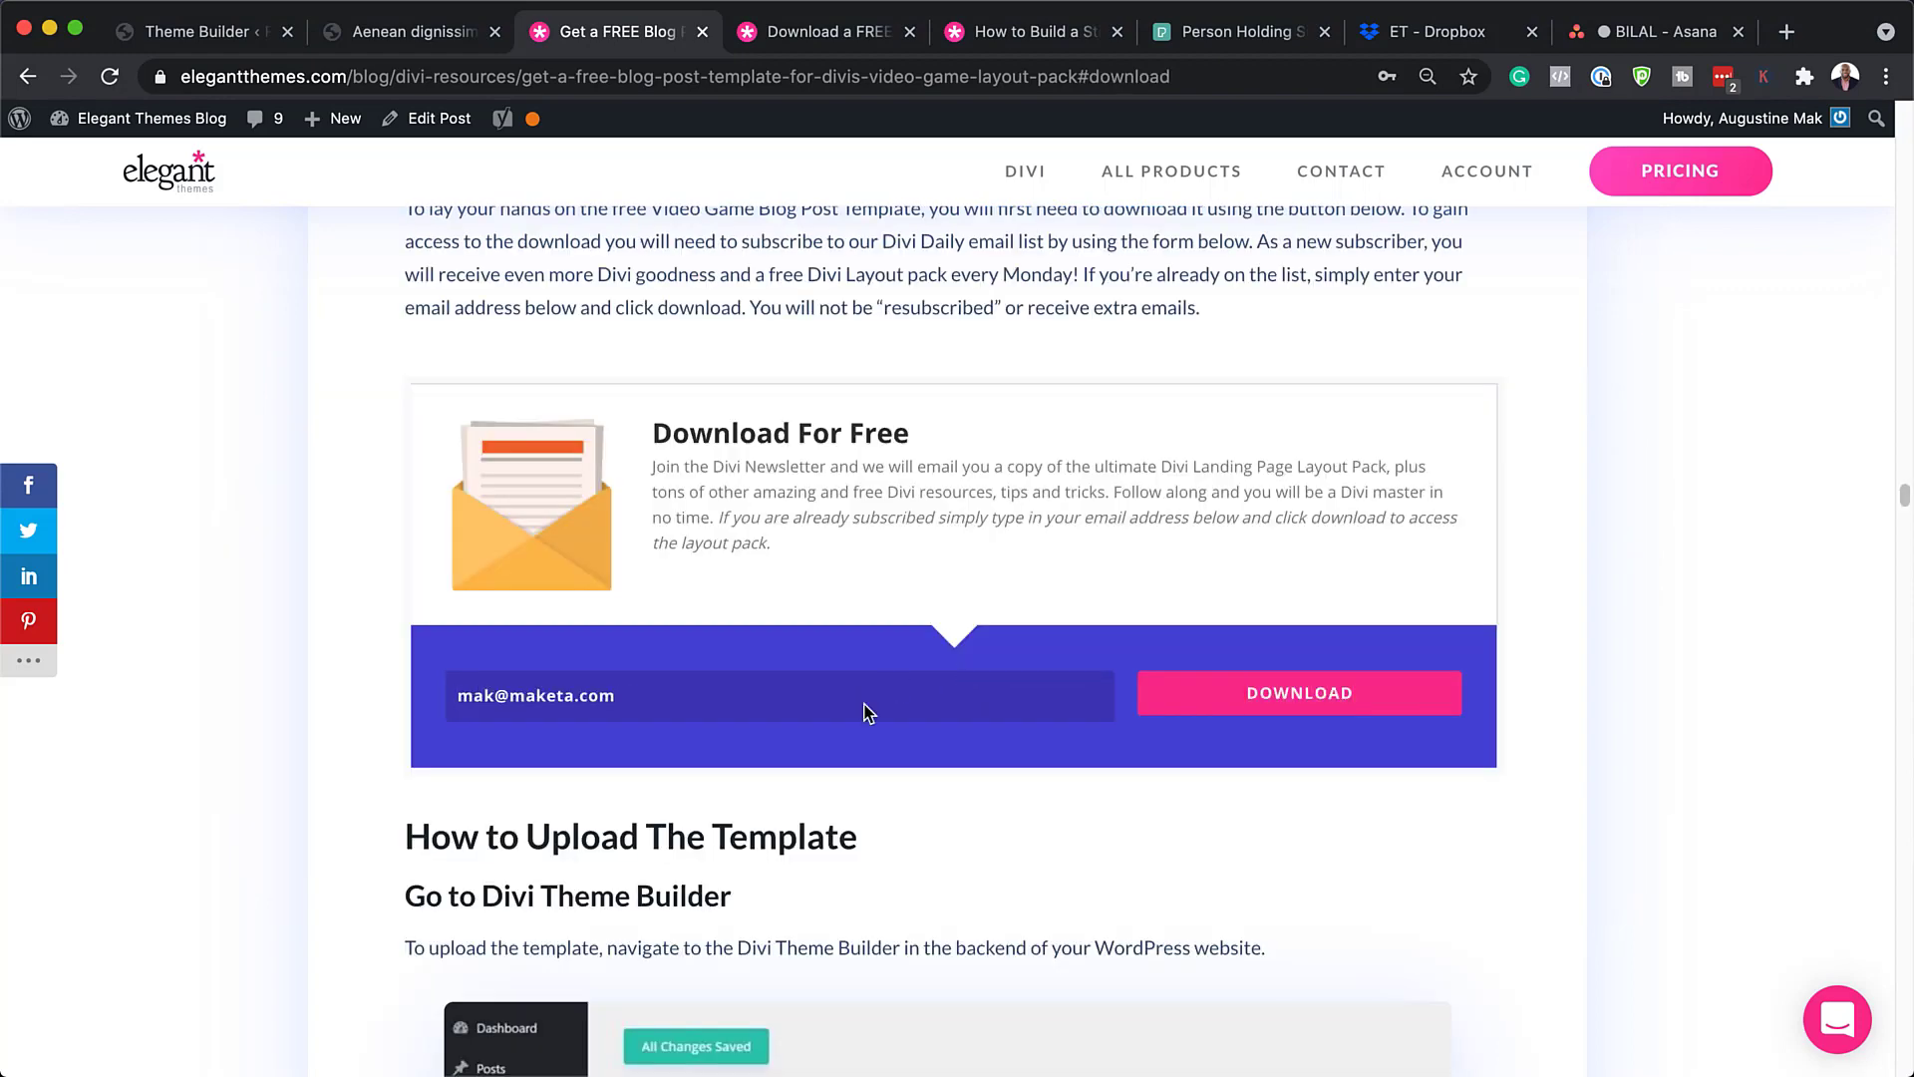
{"action": "left_click", "coordinate": [1323, 702]}
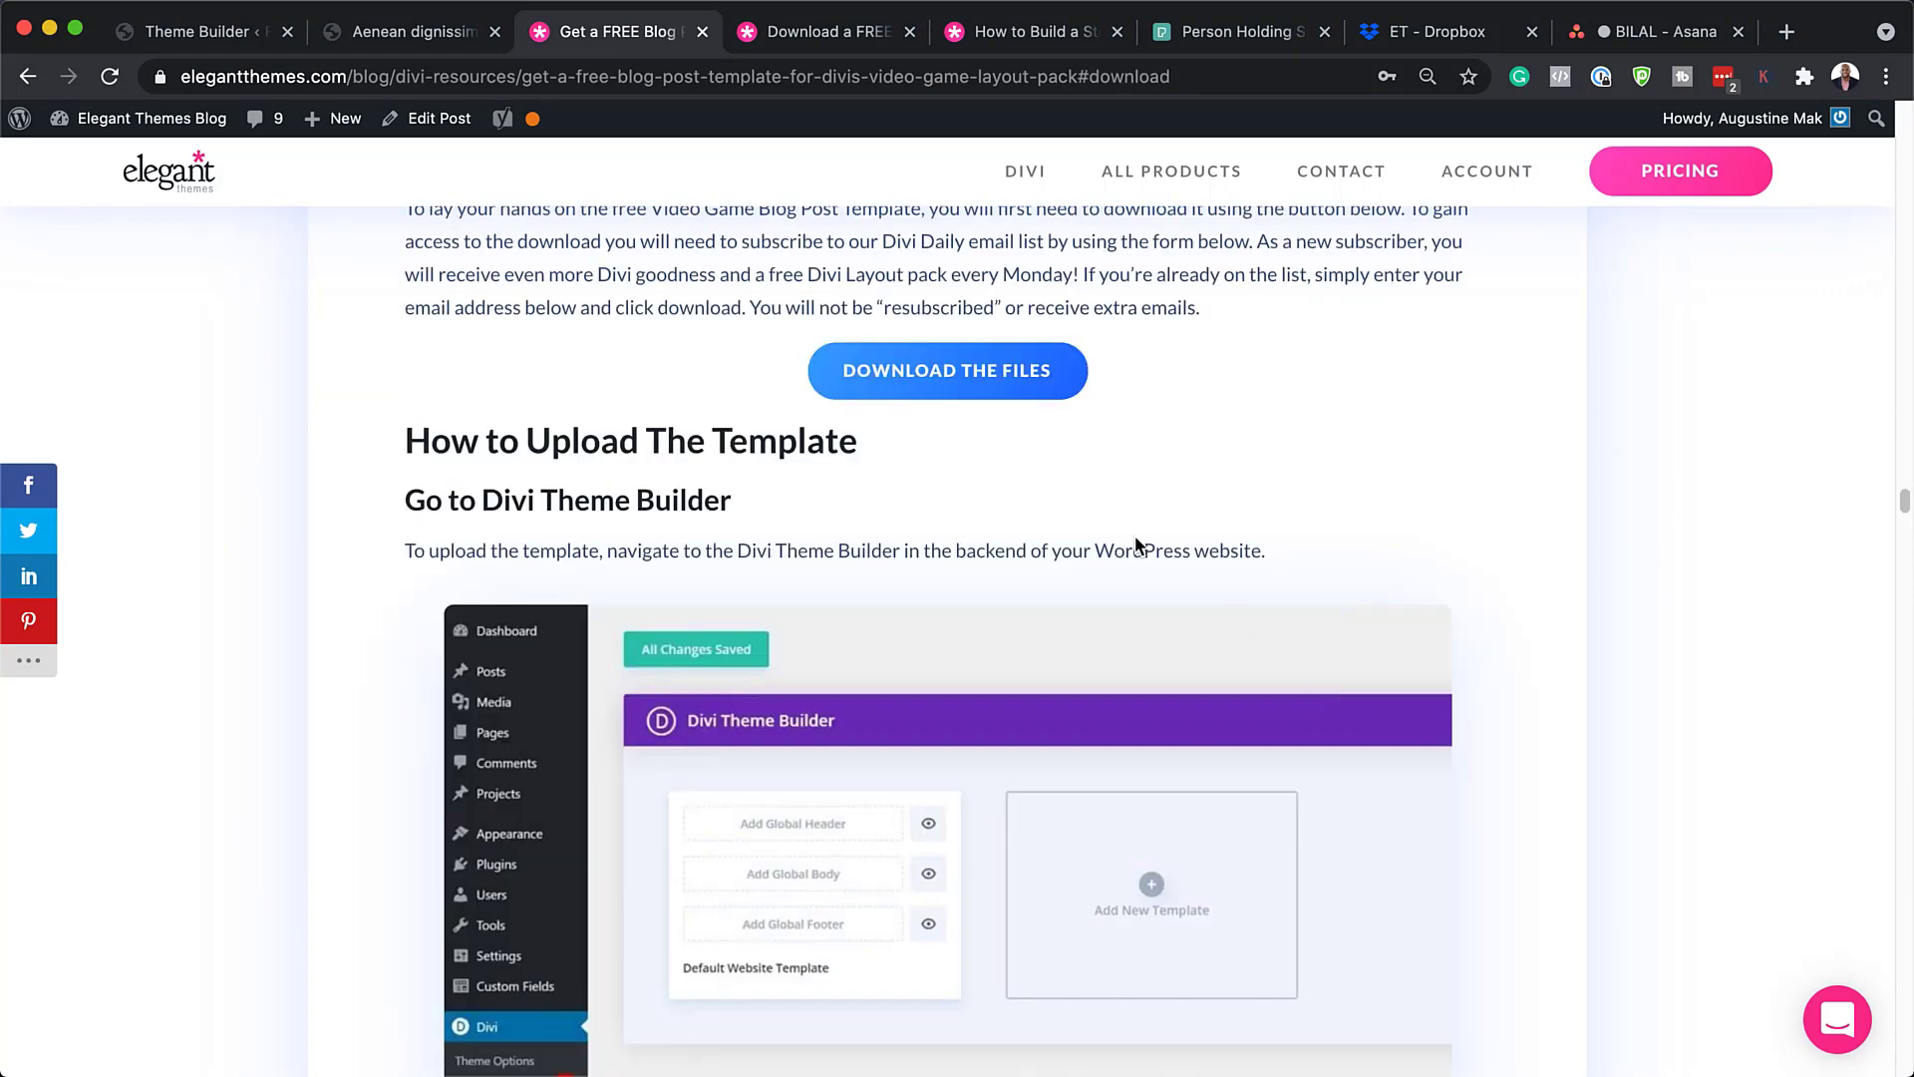
{"action": "left_click", "coordinate": [953, 377]}
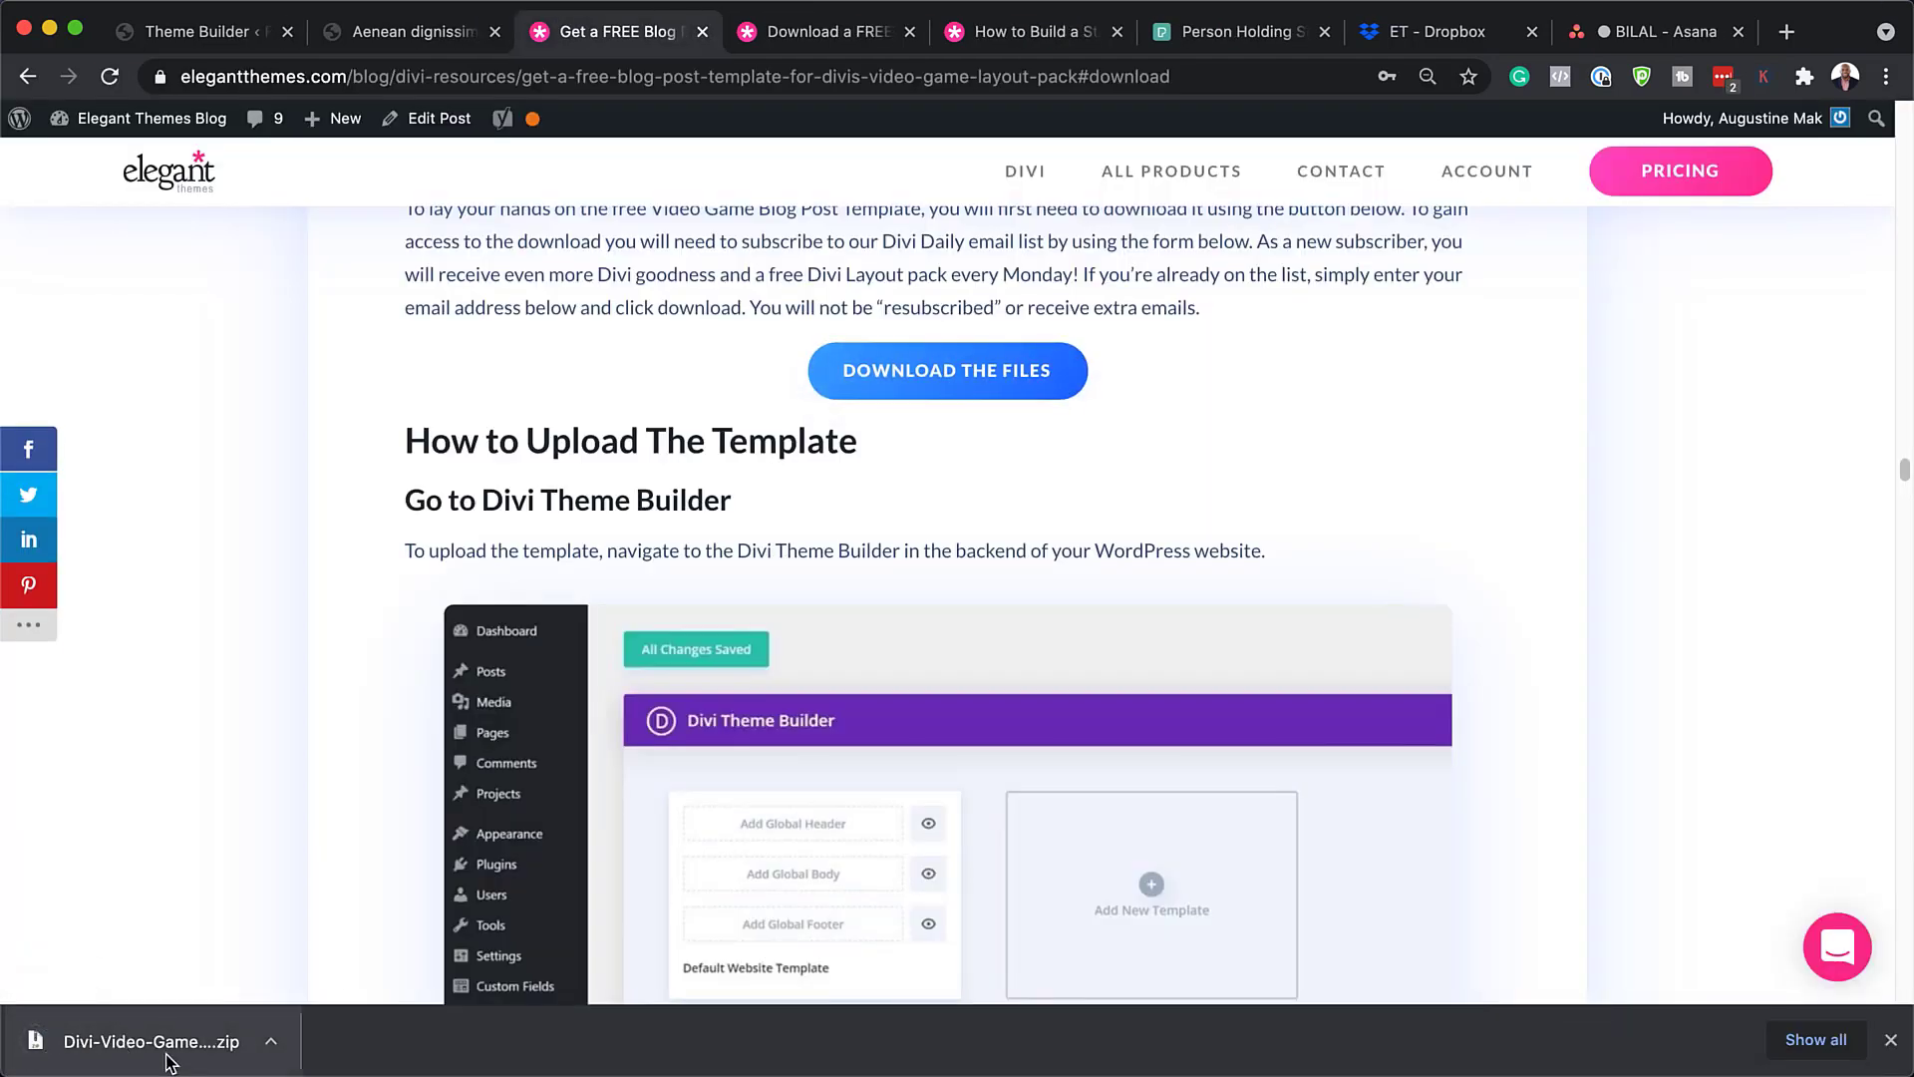
Extract the downloaded Divi Video Game template zip in the Downloads folder and locate its JSON file
{"action": "left_click", "coordinate": [273, 1047]}
{"action": "left_click", "coordinate": [337, 1012]}
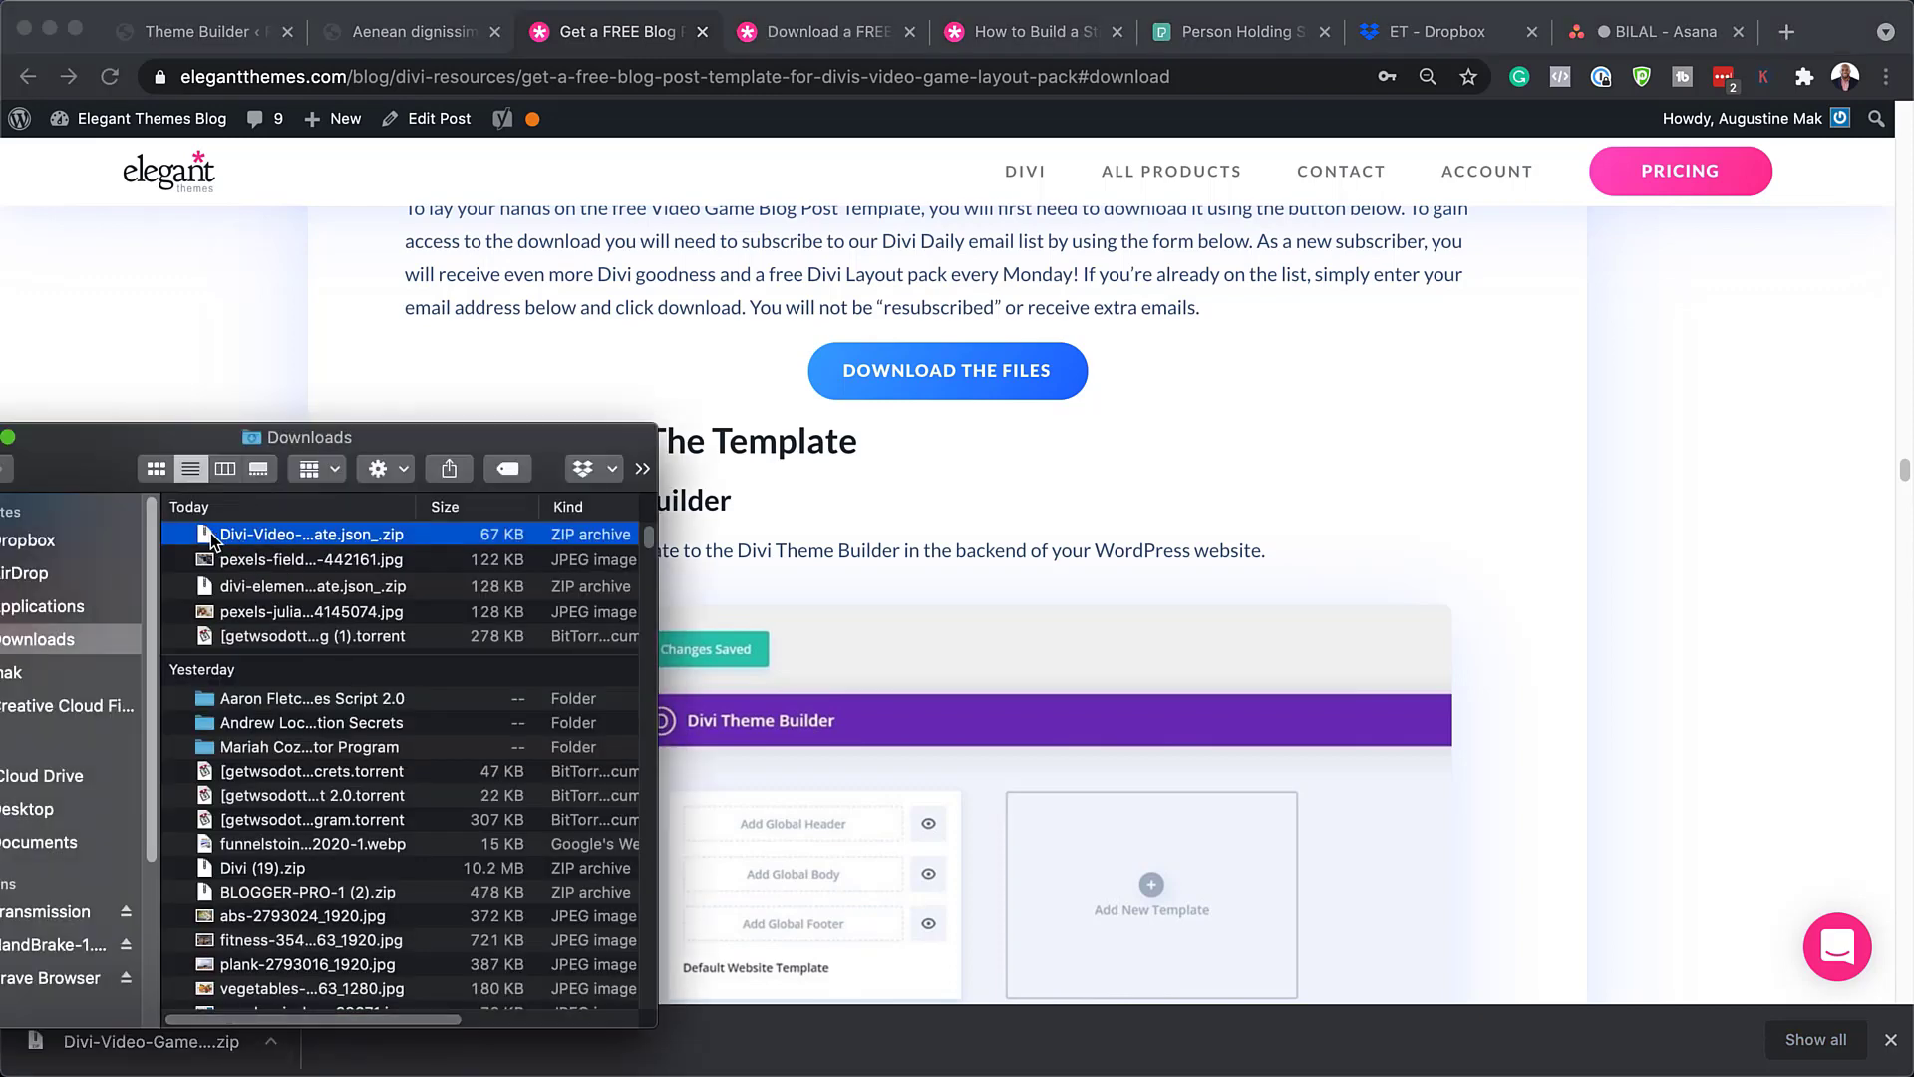
{"action": "left_click_drag", "start_coordinate": [179, 437], "coordinate": [445, 415]}
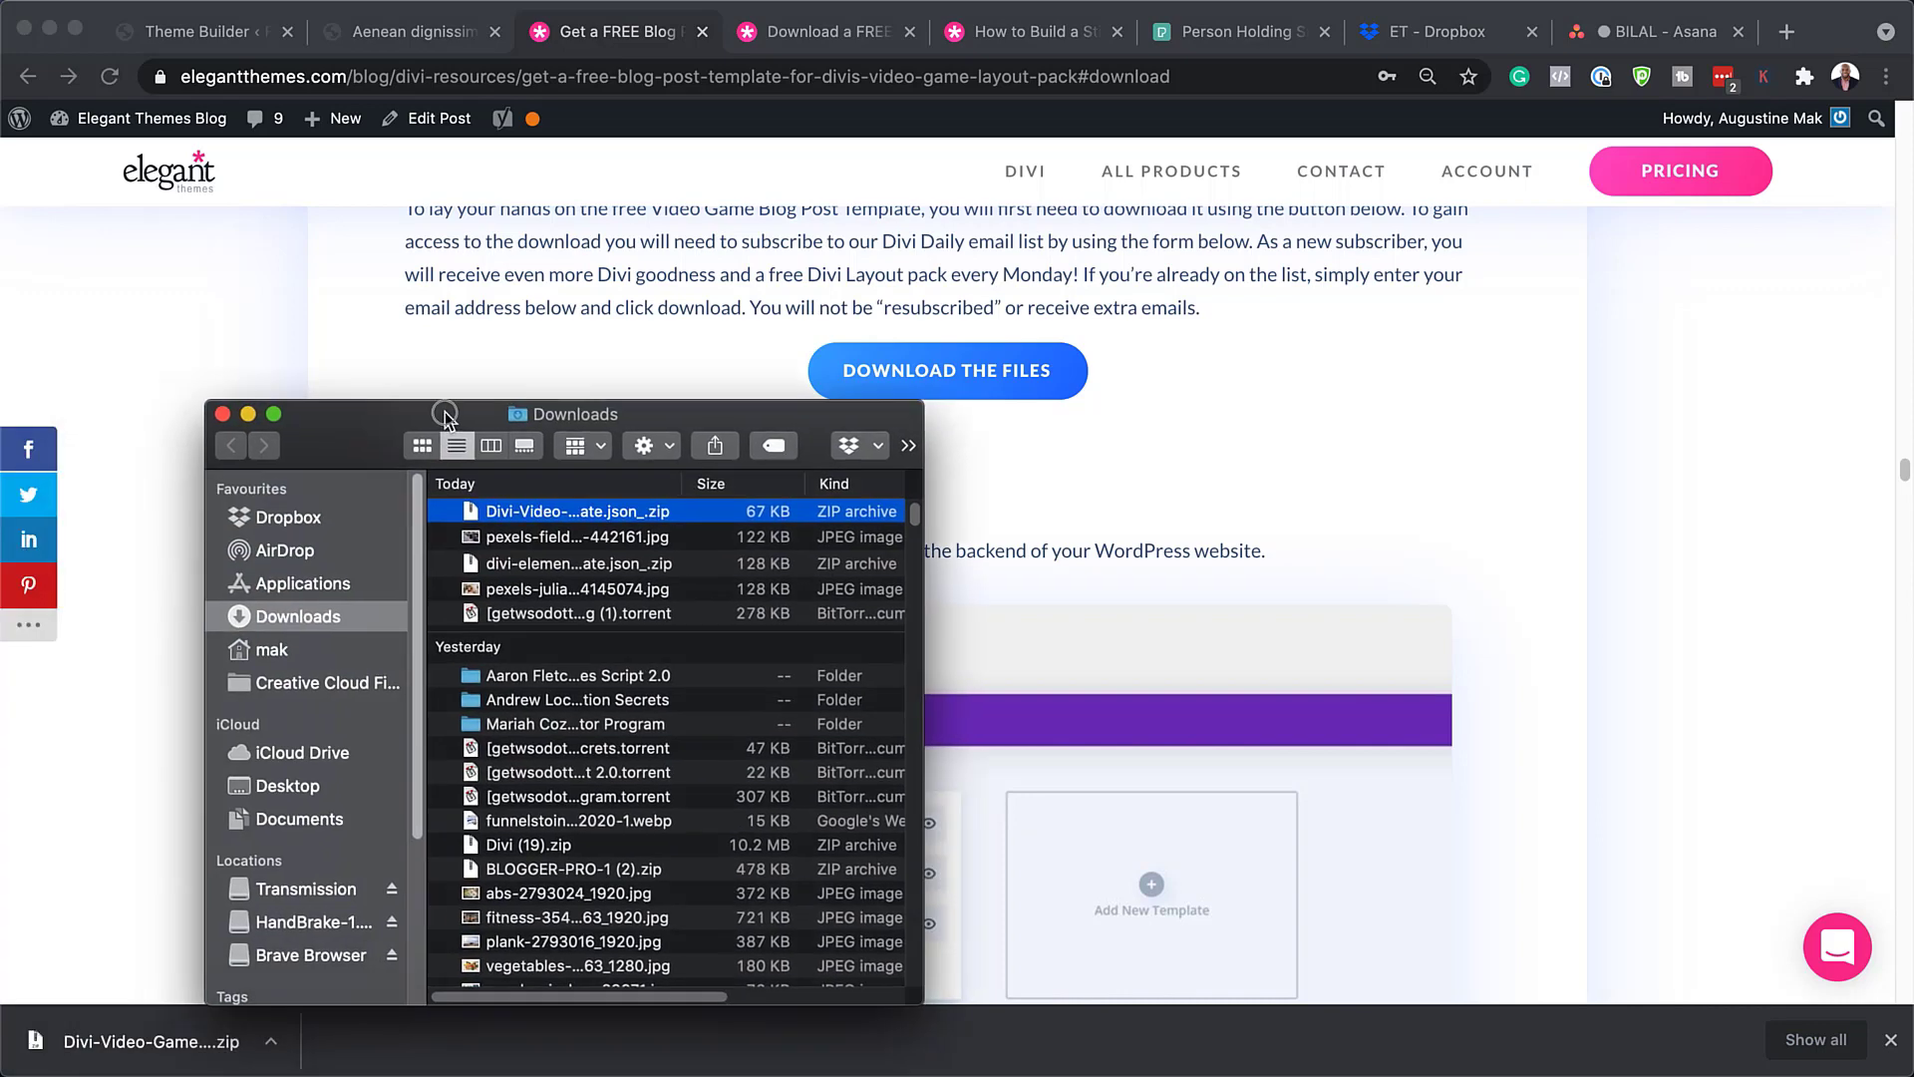
{"action": "double_click", "coordinate": [474, 521]}
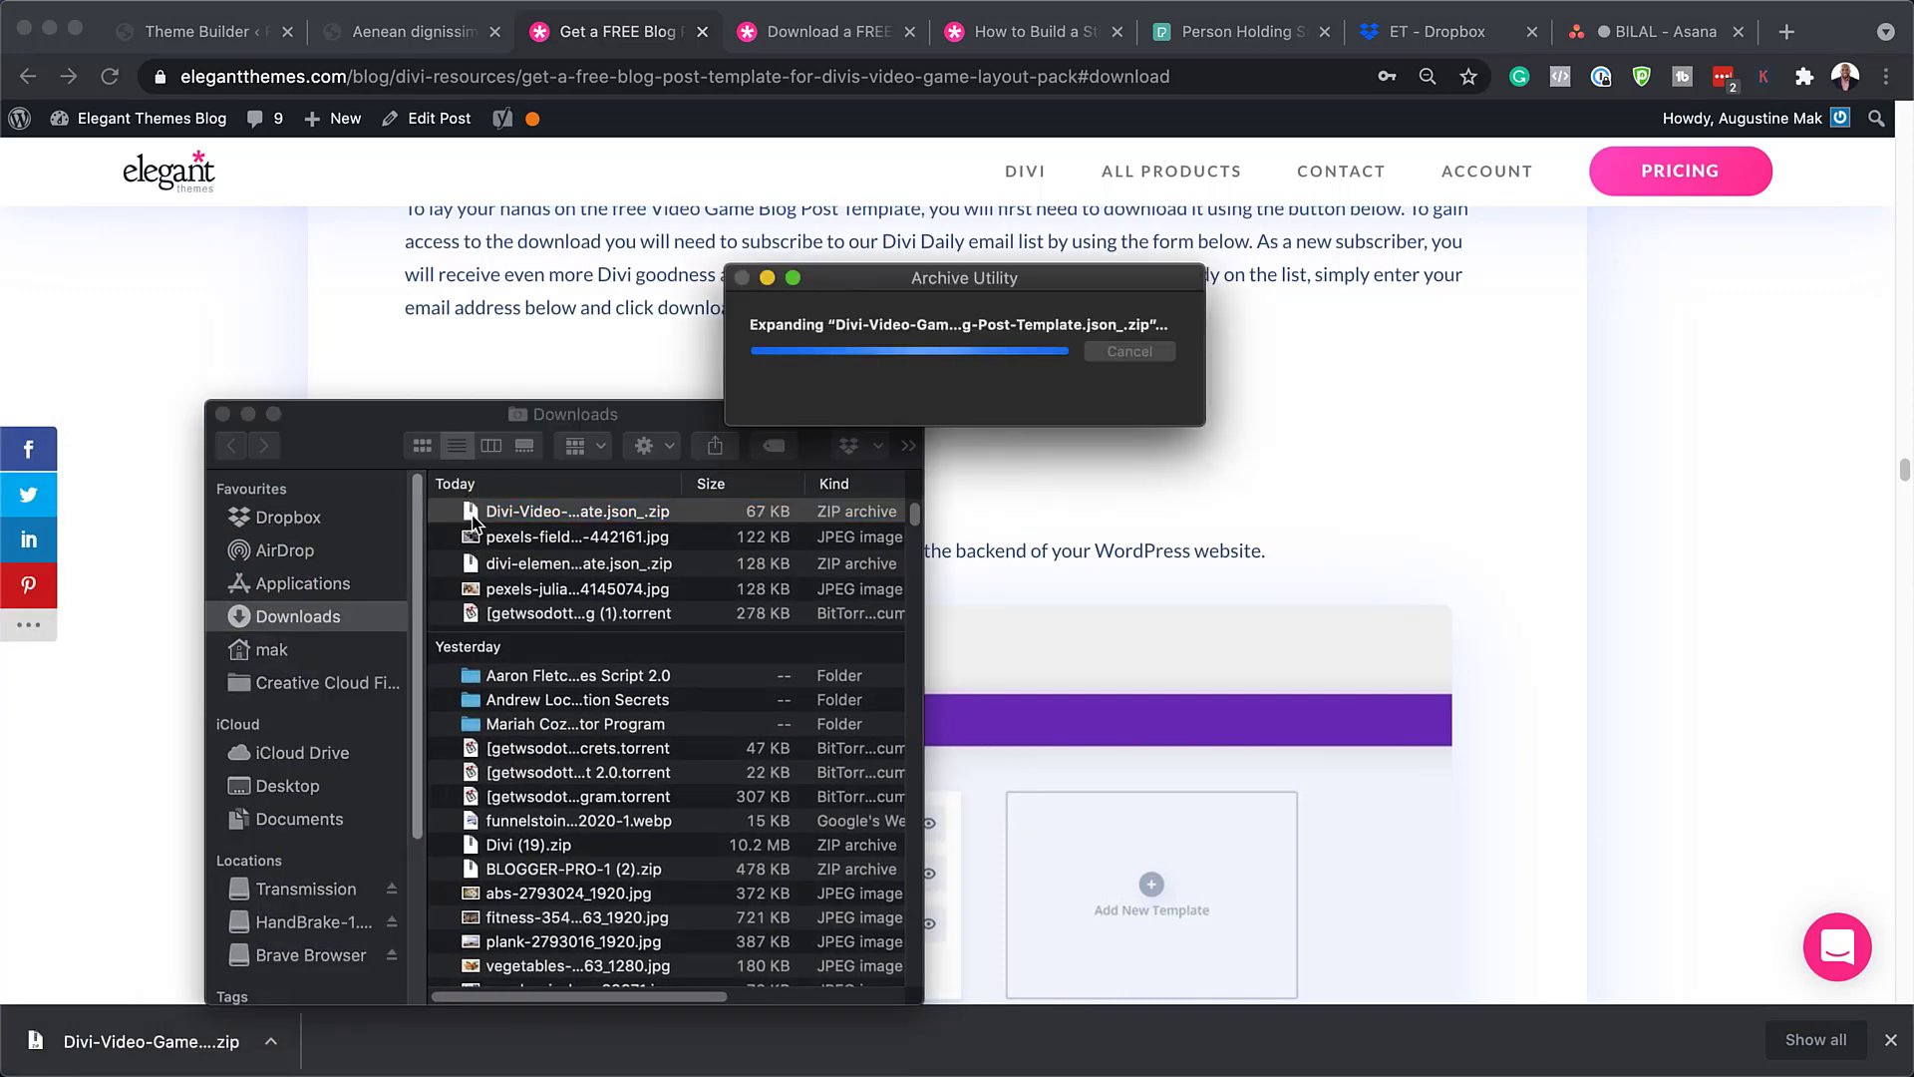
{"action": "scroll", "coordinate": [668, 768], "scroll_direction": "down", "scroll_amount": 1}
{"action": "scroll", "coordinate": [668, 768], "scroll_direction": "down", "scroll_amount": 1}
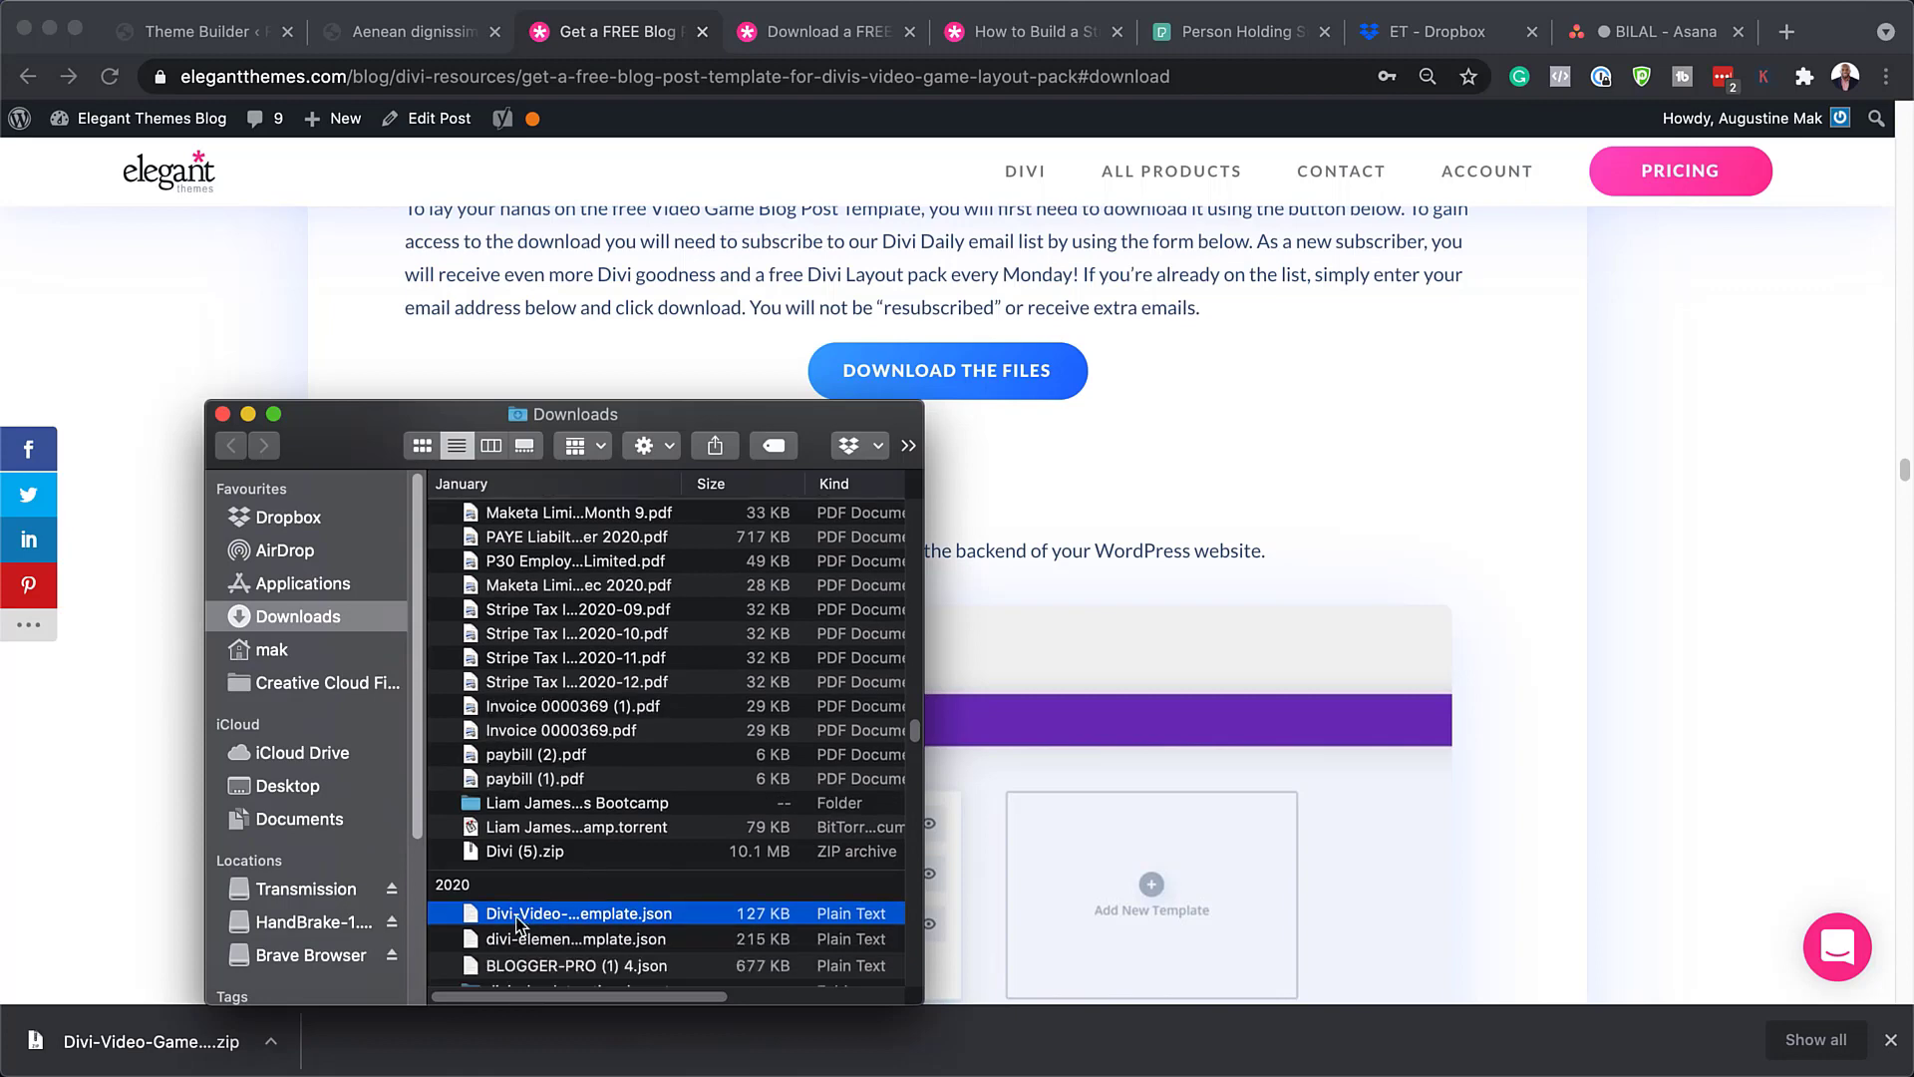
{"action": "scroll", "coordinate": [629, 876], "scroll_direction": "down", "scroll_amount": 5}
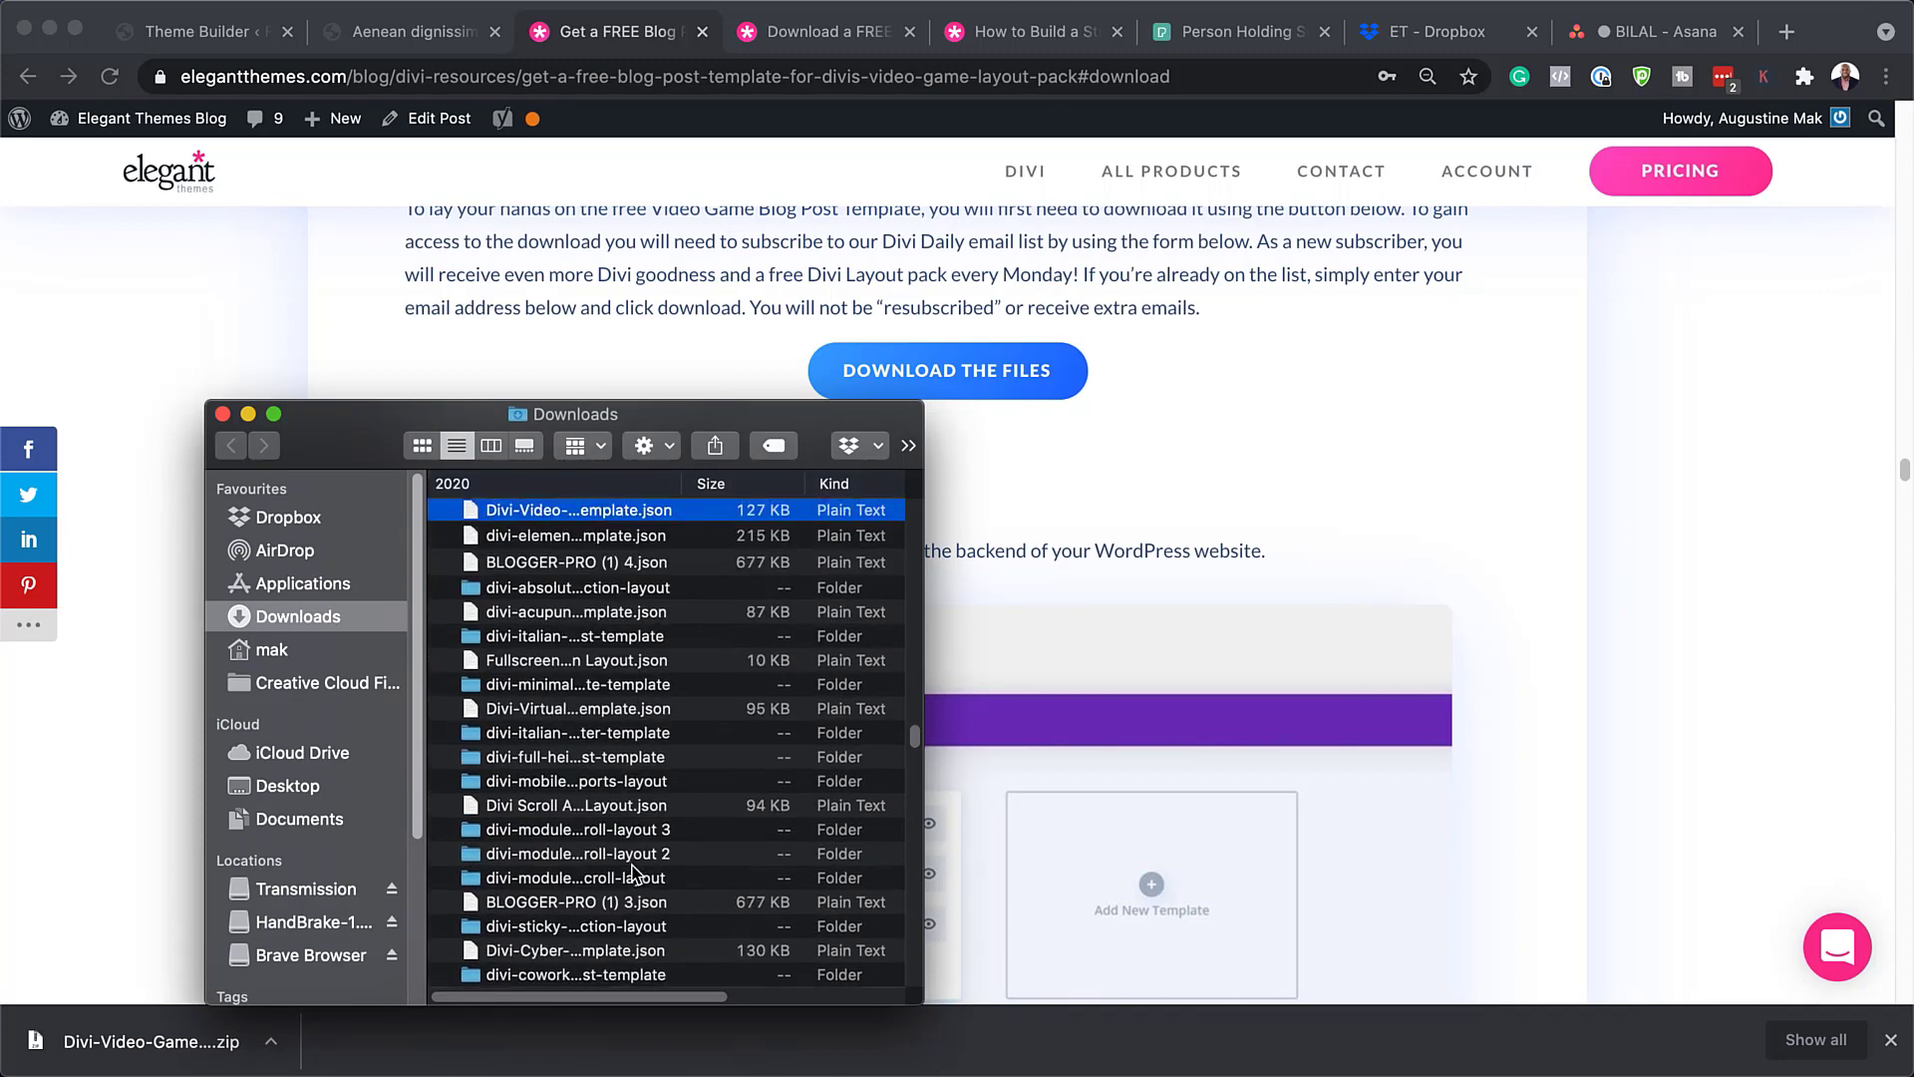
{"action": "scroll", "coordinate": [556, 670], "scroll_direction": "up", "scroll_amount": 1}
{"action": "left_click_drag", "start_coordinate": [350, 453], "coordinate": [0, 708]}
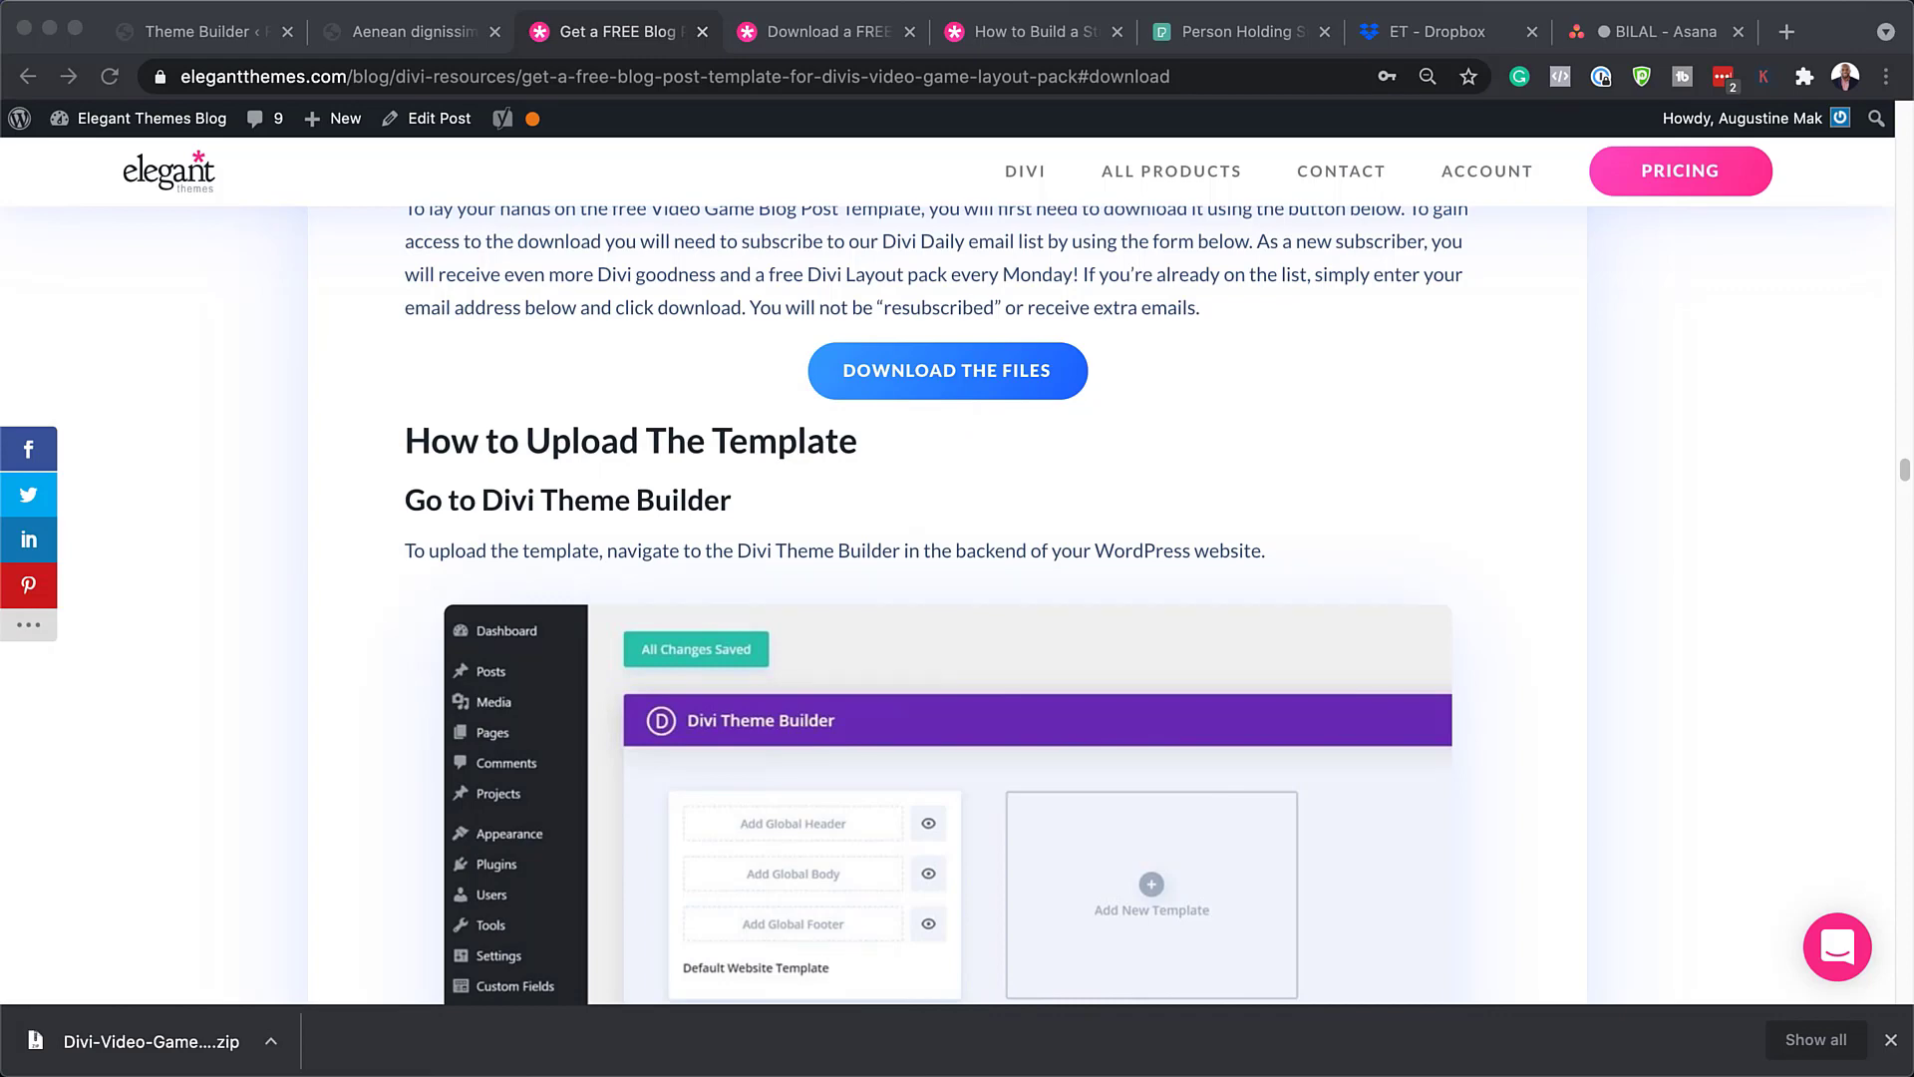
{"action": "left_click", "coordinate": [1891, 1041]}
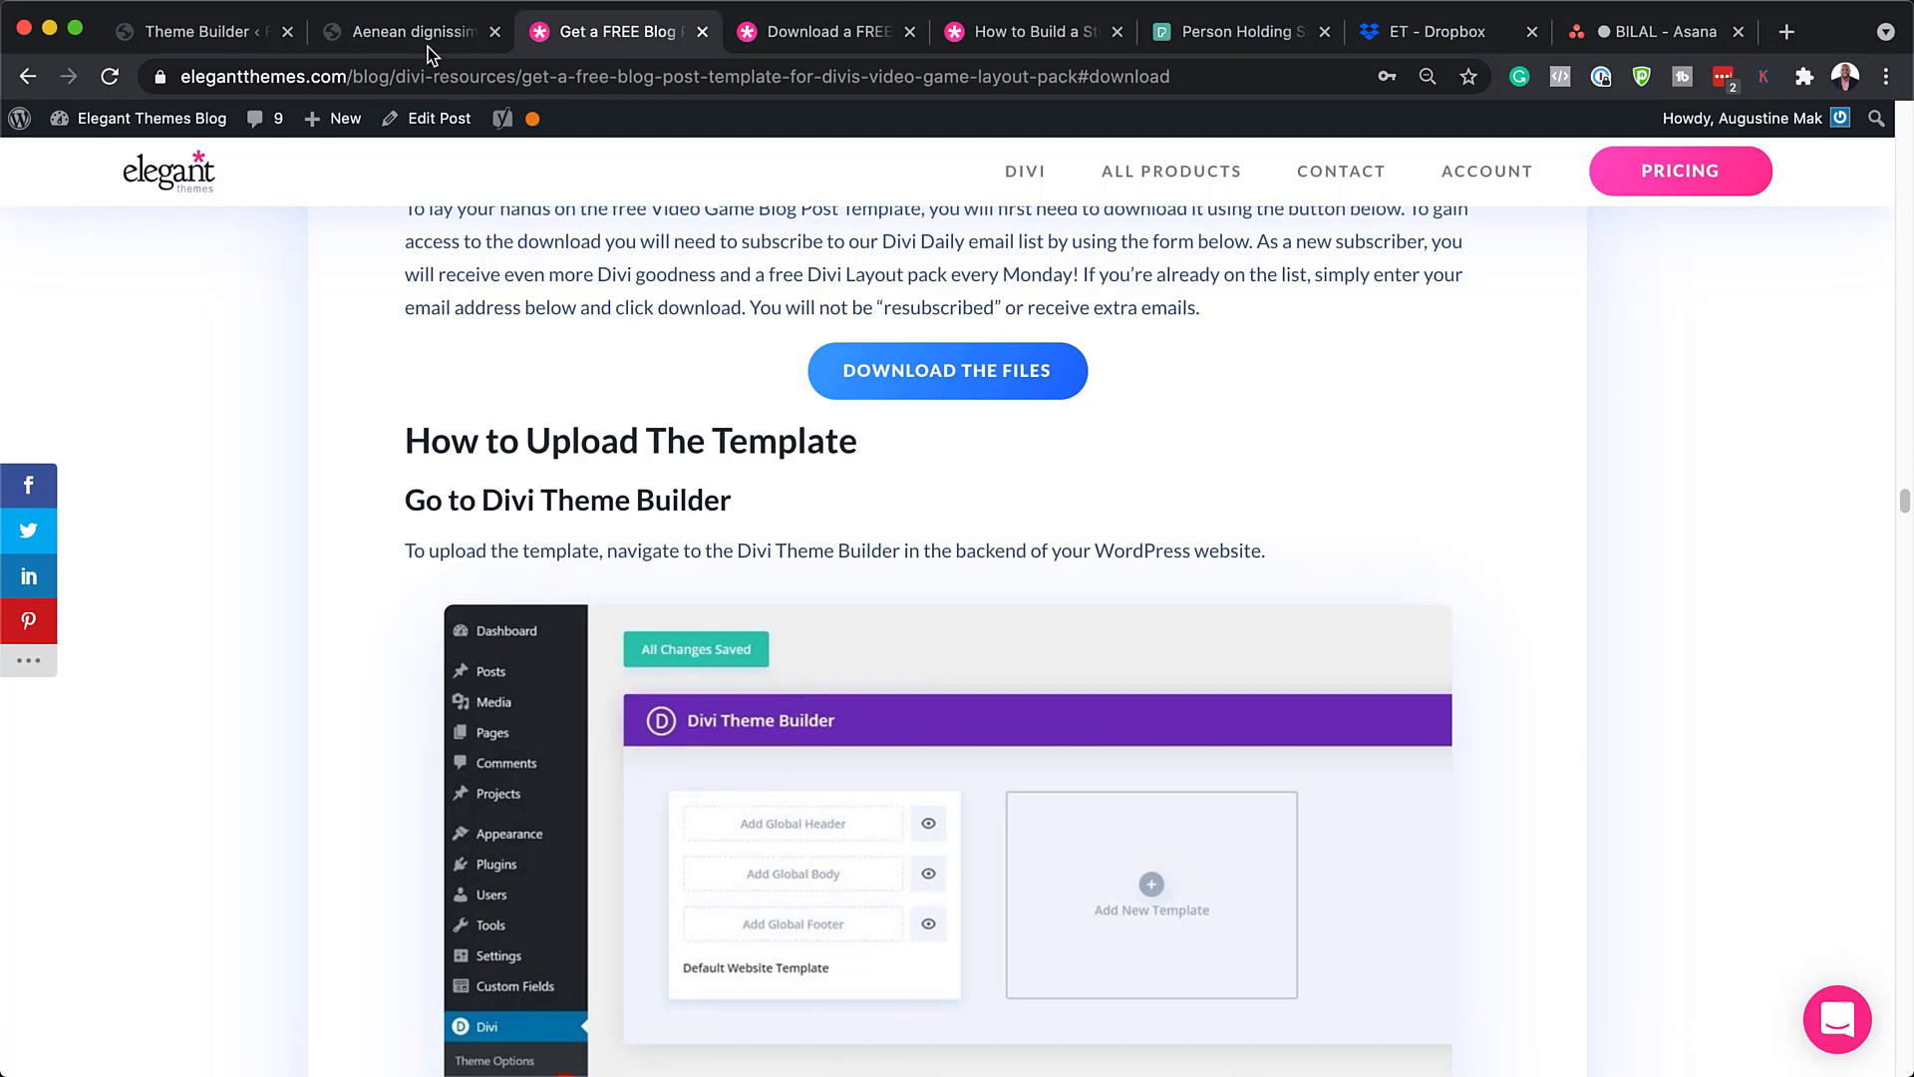
Review the default layout of the Aenean dignissim blog post preview from header to footer
{"action": "left_click", "coordinate": [401, 31]}
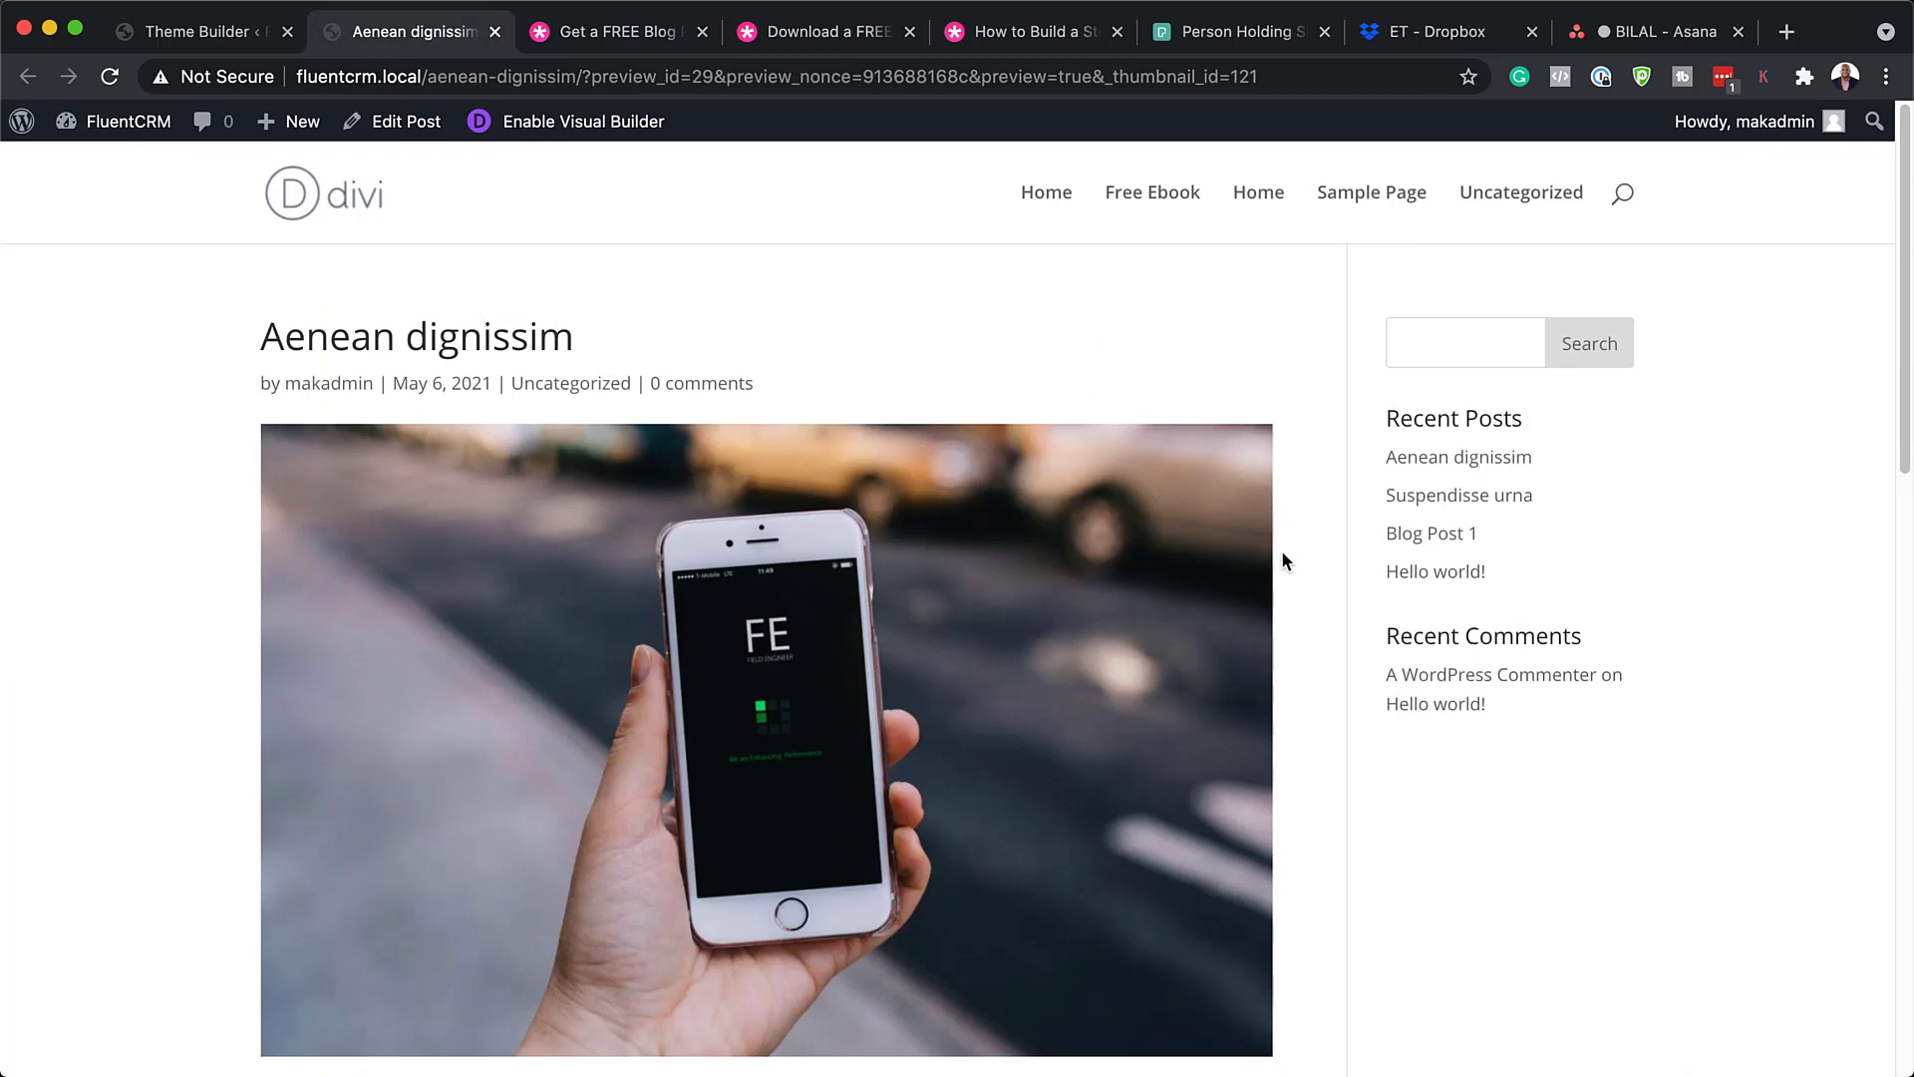
{"action": "scroll", "coordinate": [1283, 554], "scroll_direction": "down", "scroll_amount": 15}
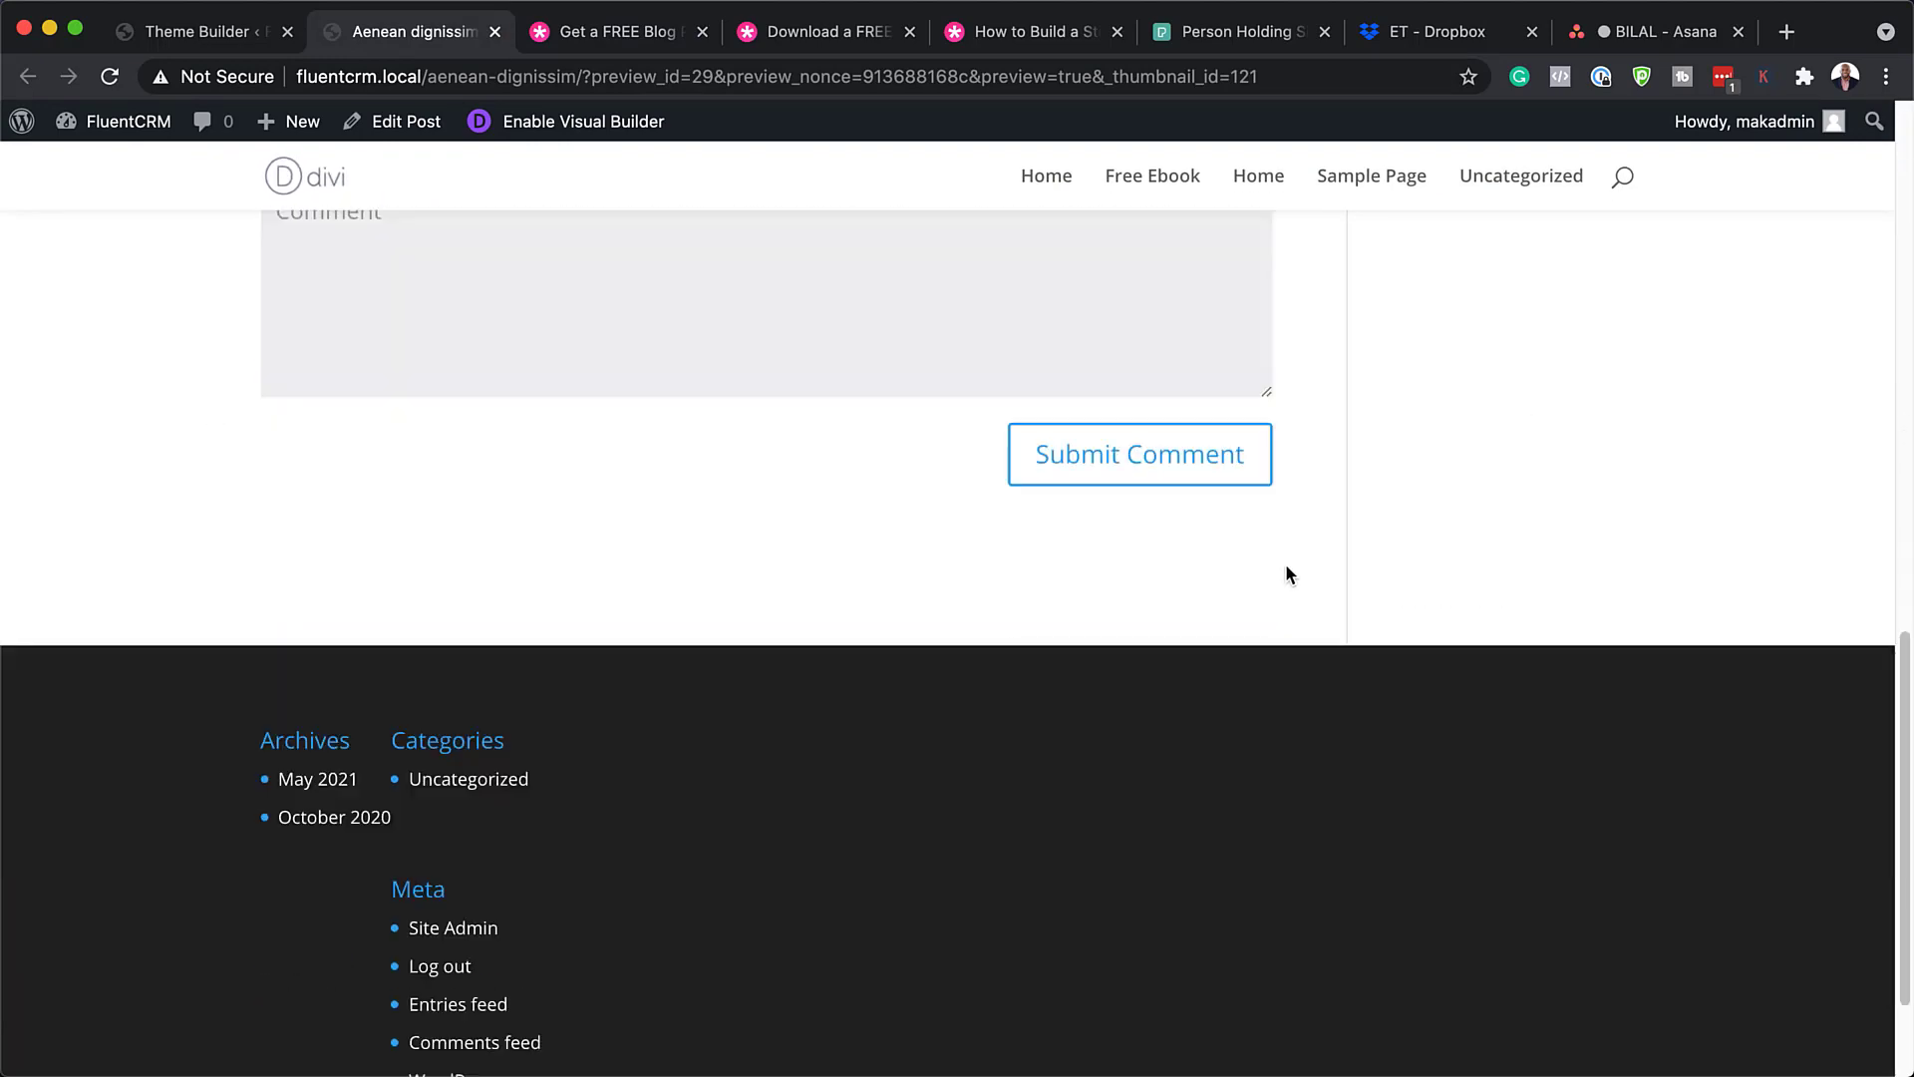
{"action": "scroll", "coordinate": [1286, 564], "scroll_direction": "up", "scroll_amount": 12}
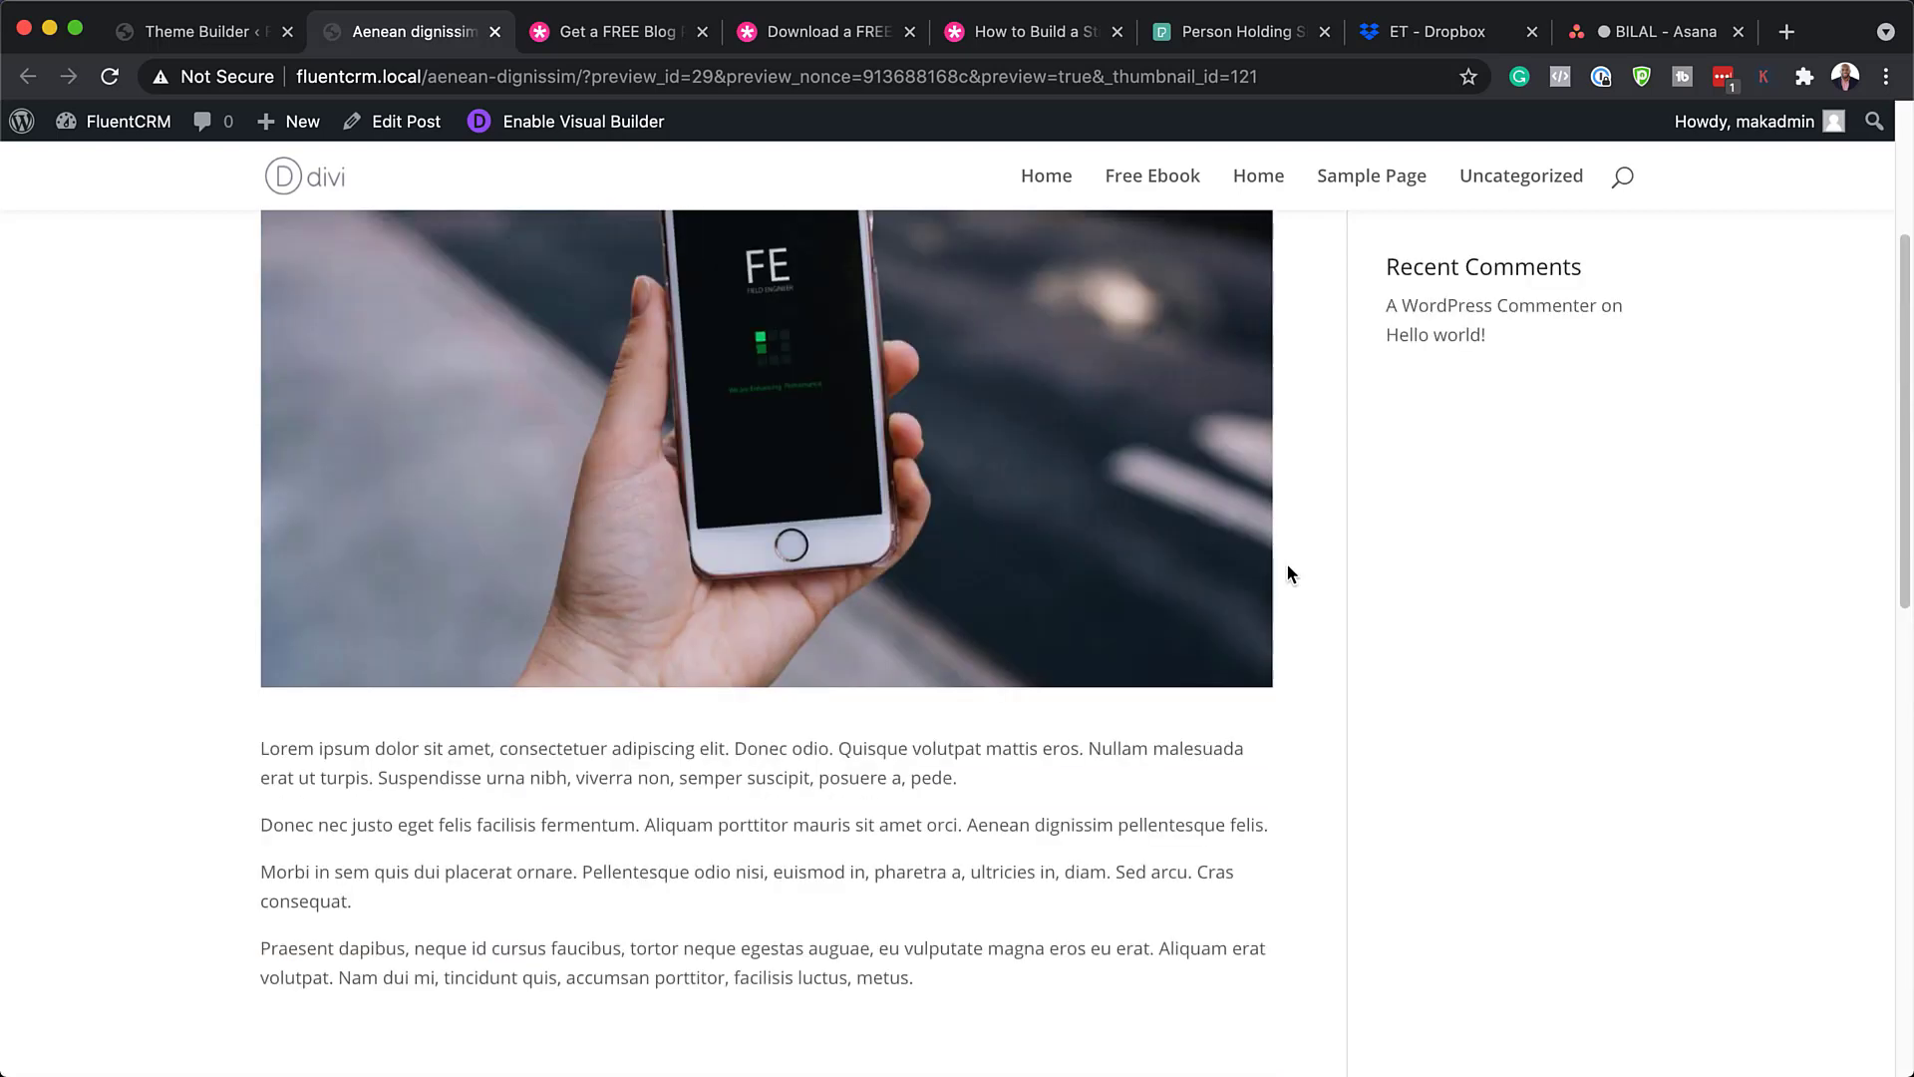
{"action": "scroll", "coordinate": [1287, 565], "scroll_direction": "up", "scroll_amount": 4}
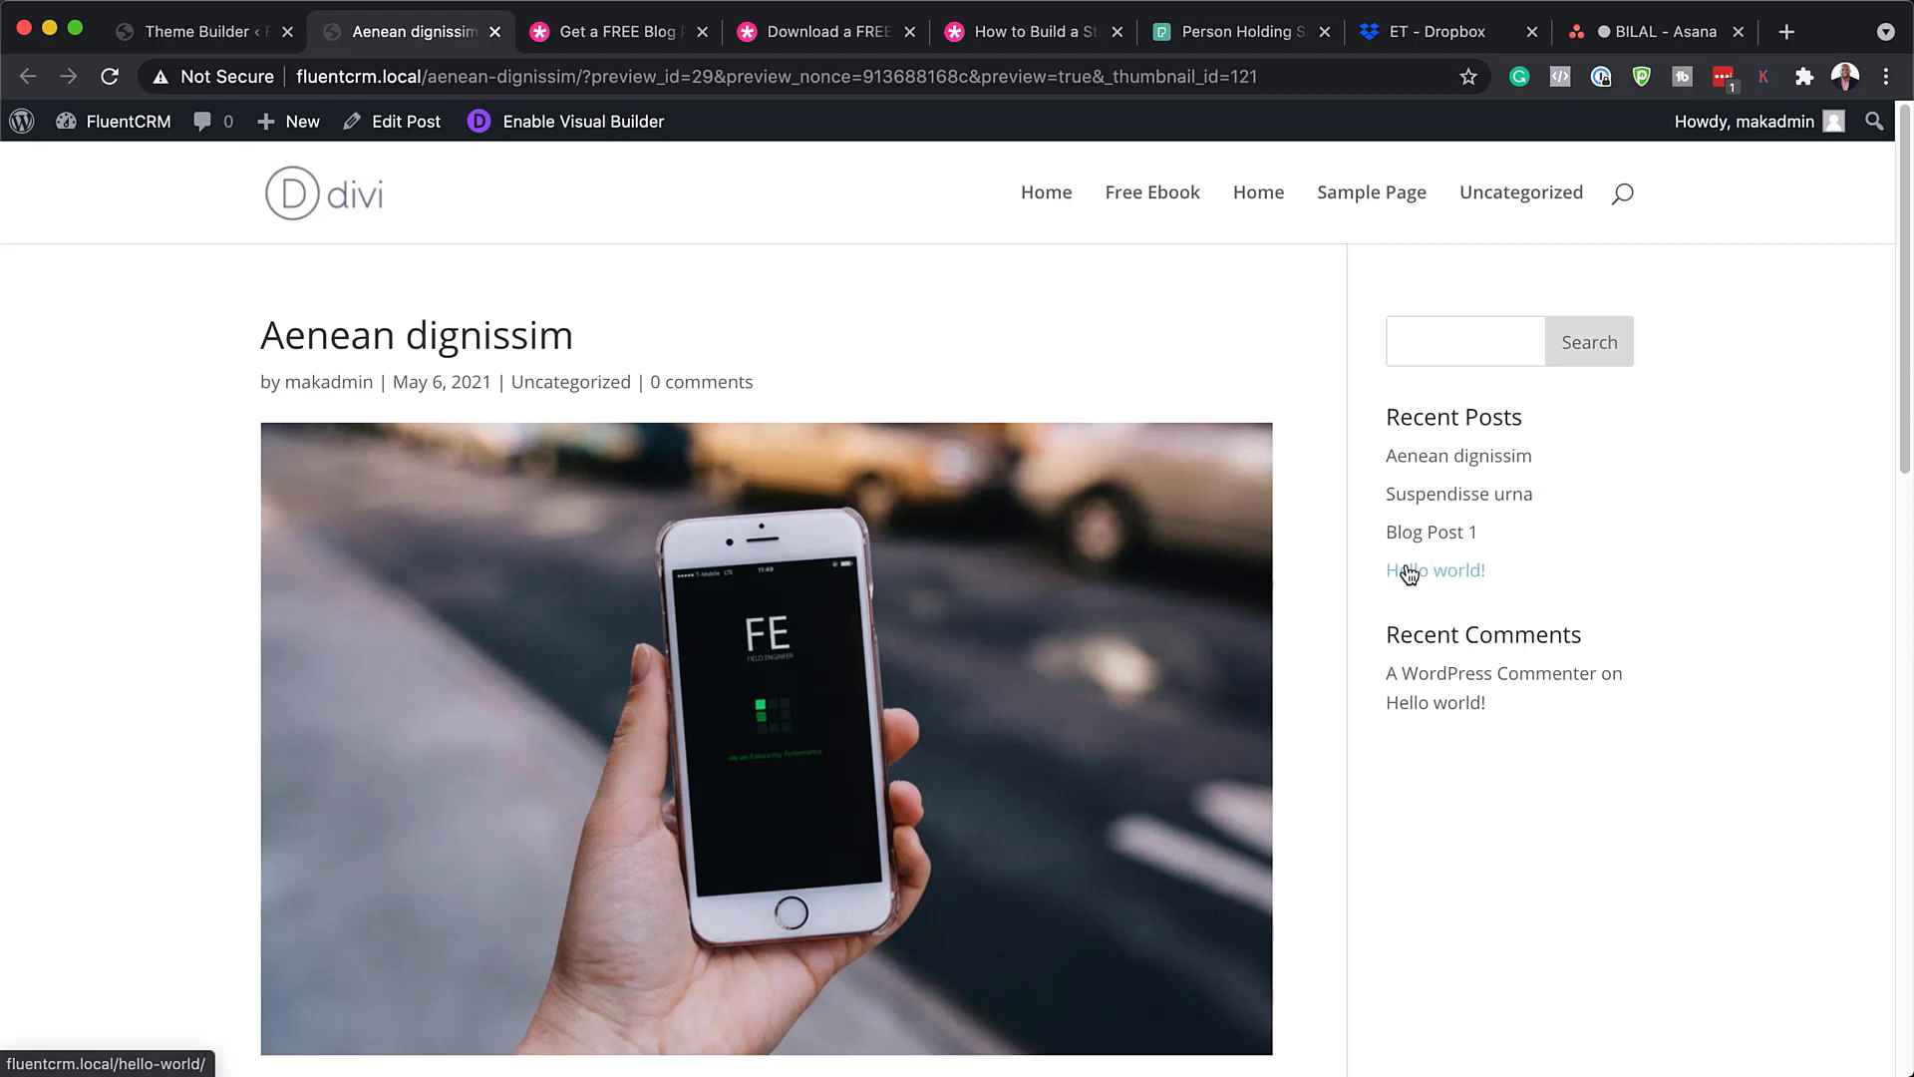
Return to the WordPress admin dashboard and open the Divi Theme Builder
{"action": "left_click", "coordinate": [187, 38]}
{"action": "mouse_move", "coordinate": [82, 185]}
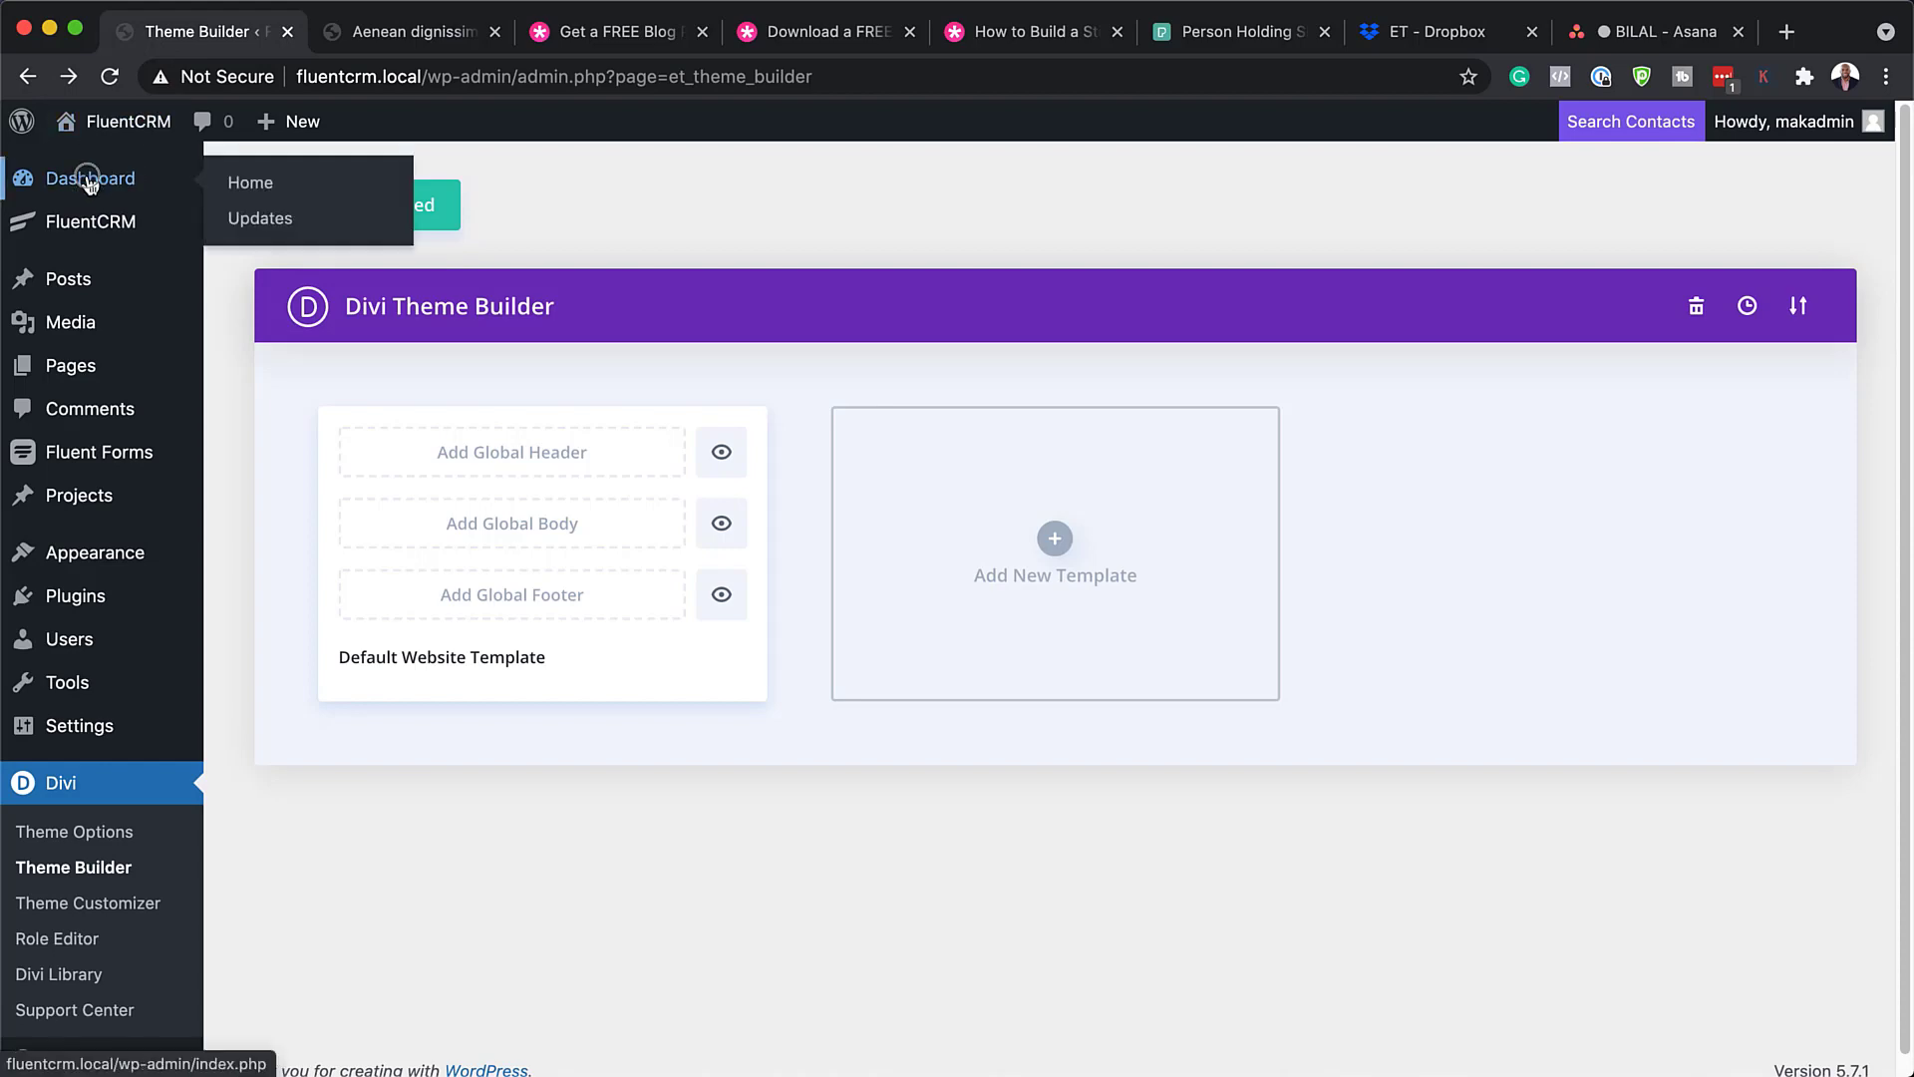
{"action": "left_click", "coordinate": [89, 182]}
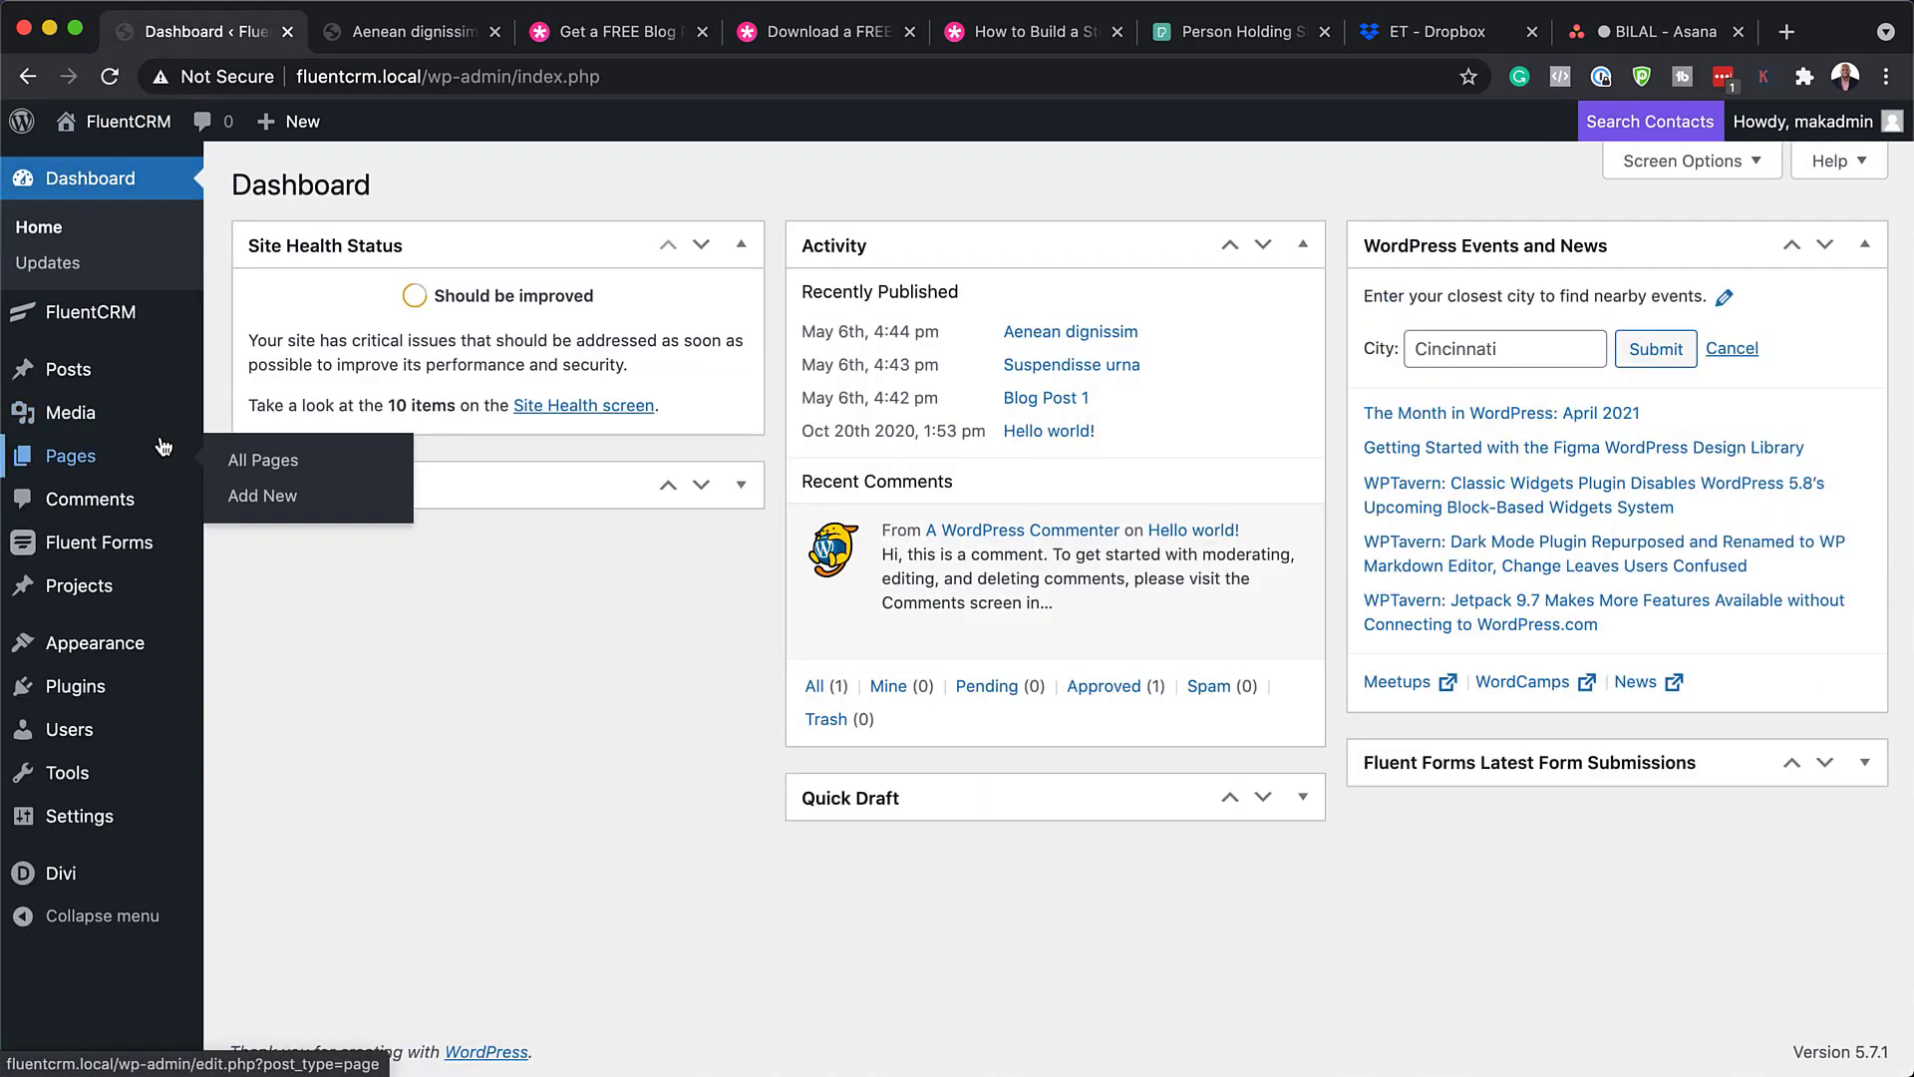
{"action": "mouse_move", "coordinate": [45, 873]}
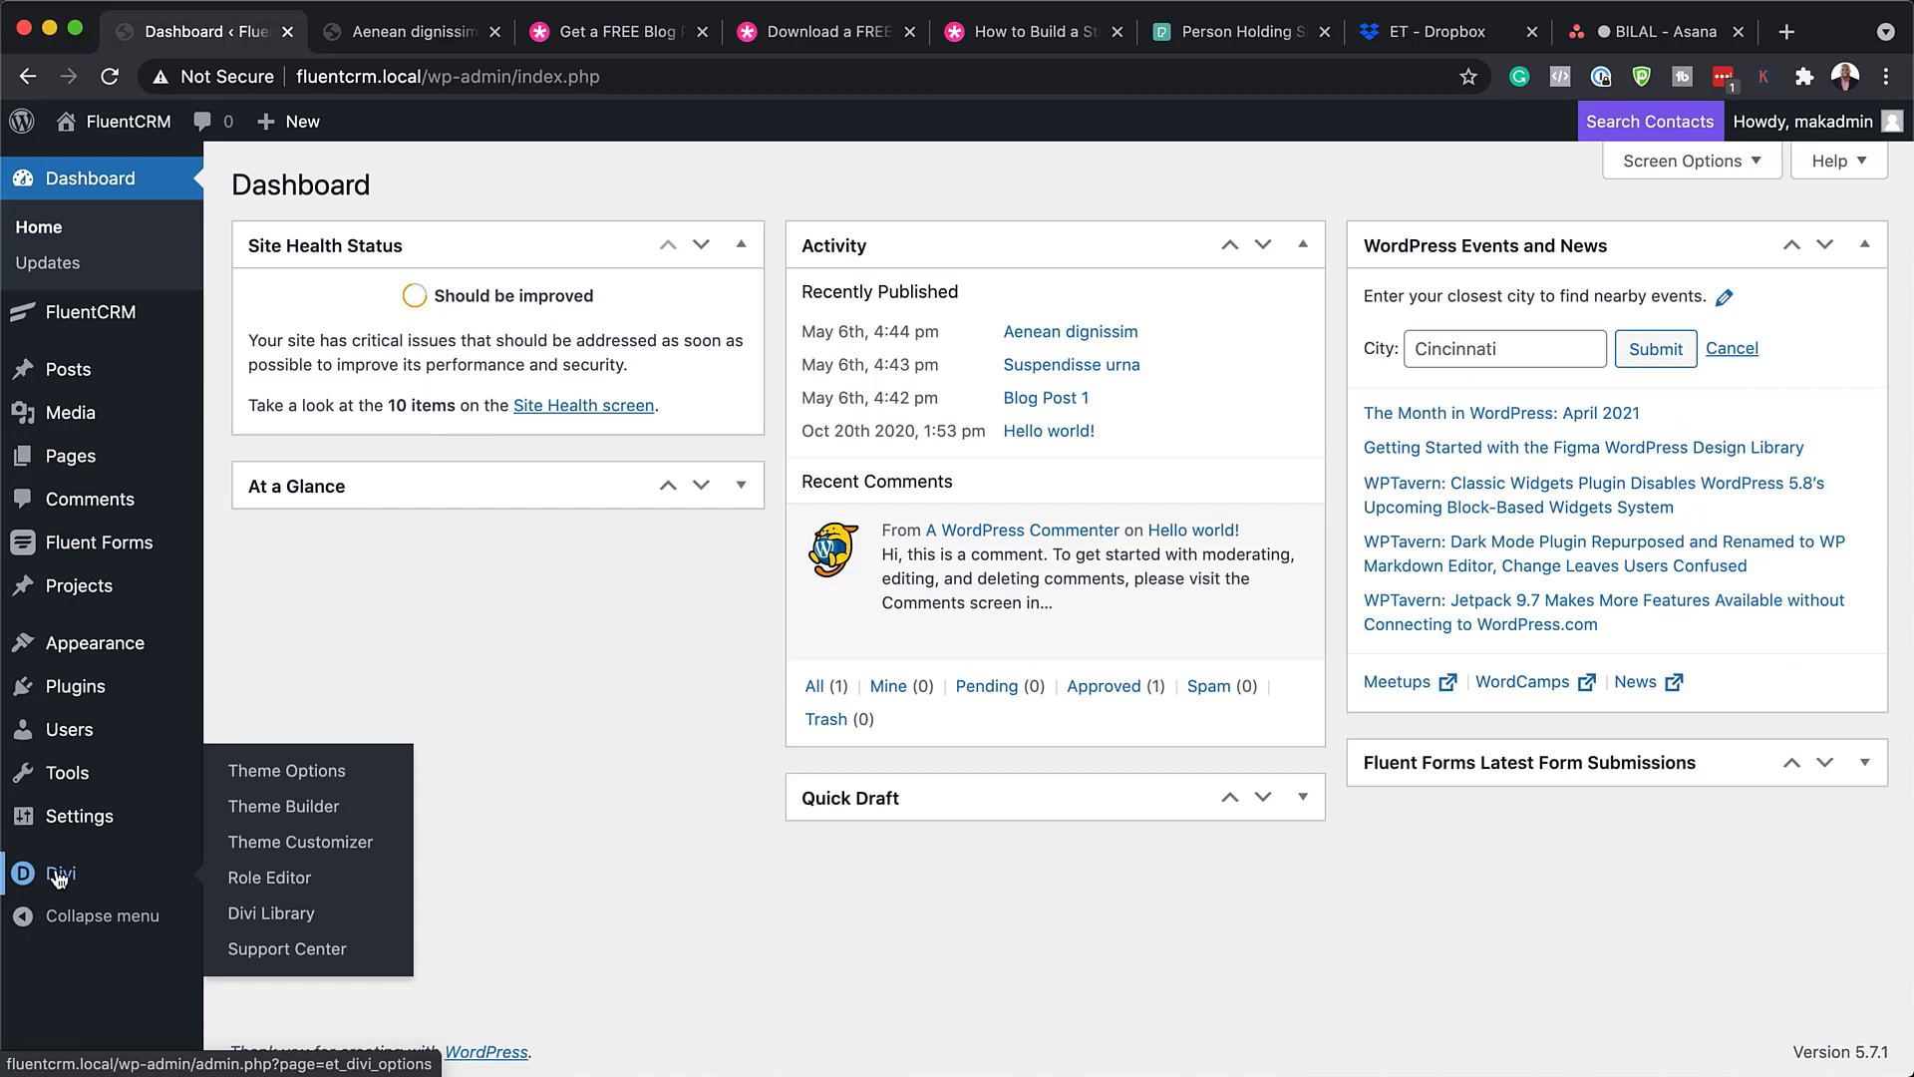
{"action": "left_click", "coordinate": [321, 819]}
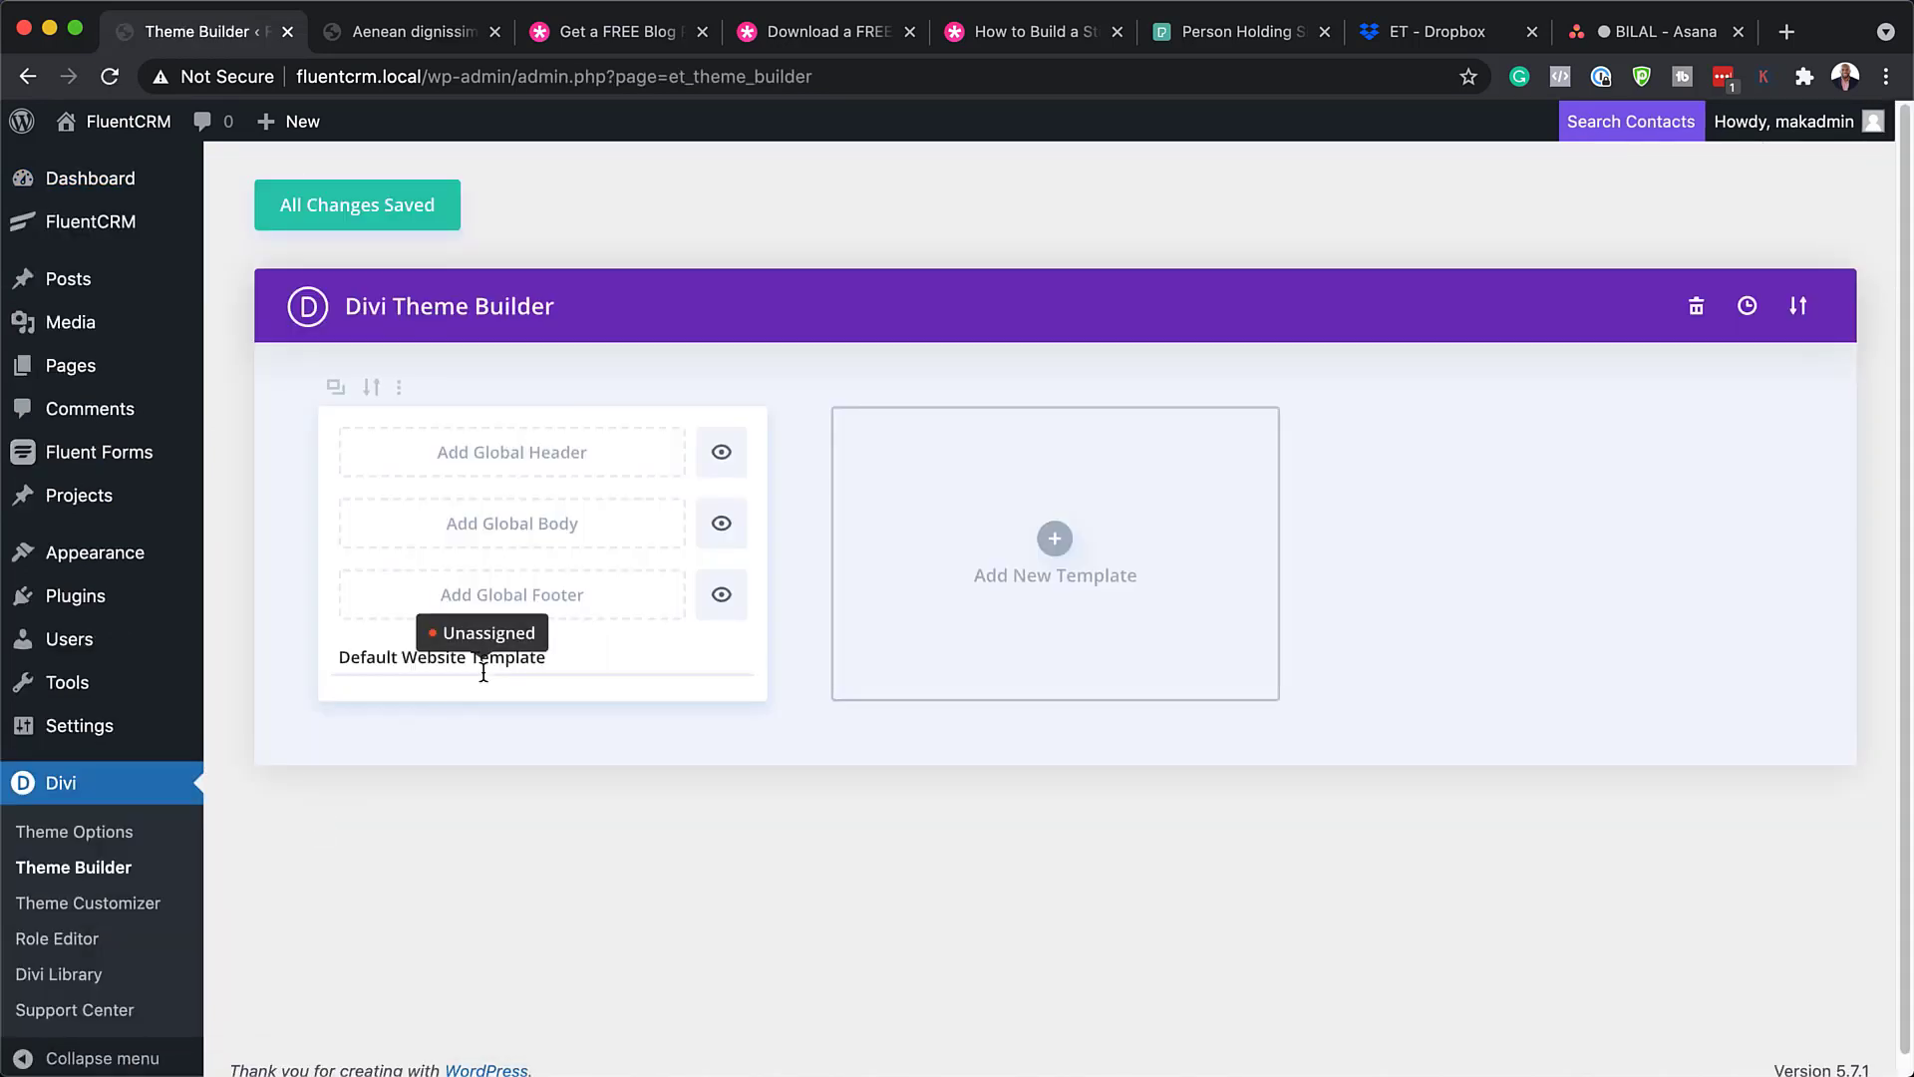
Import Divi-Video-Game-Blog-Post-Template.json into the Theme Builder with the default import options and save the changes
{"action": "left_click", "coordinate": [1801, 307]}
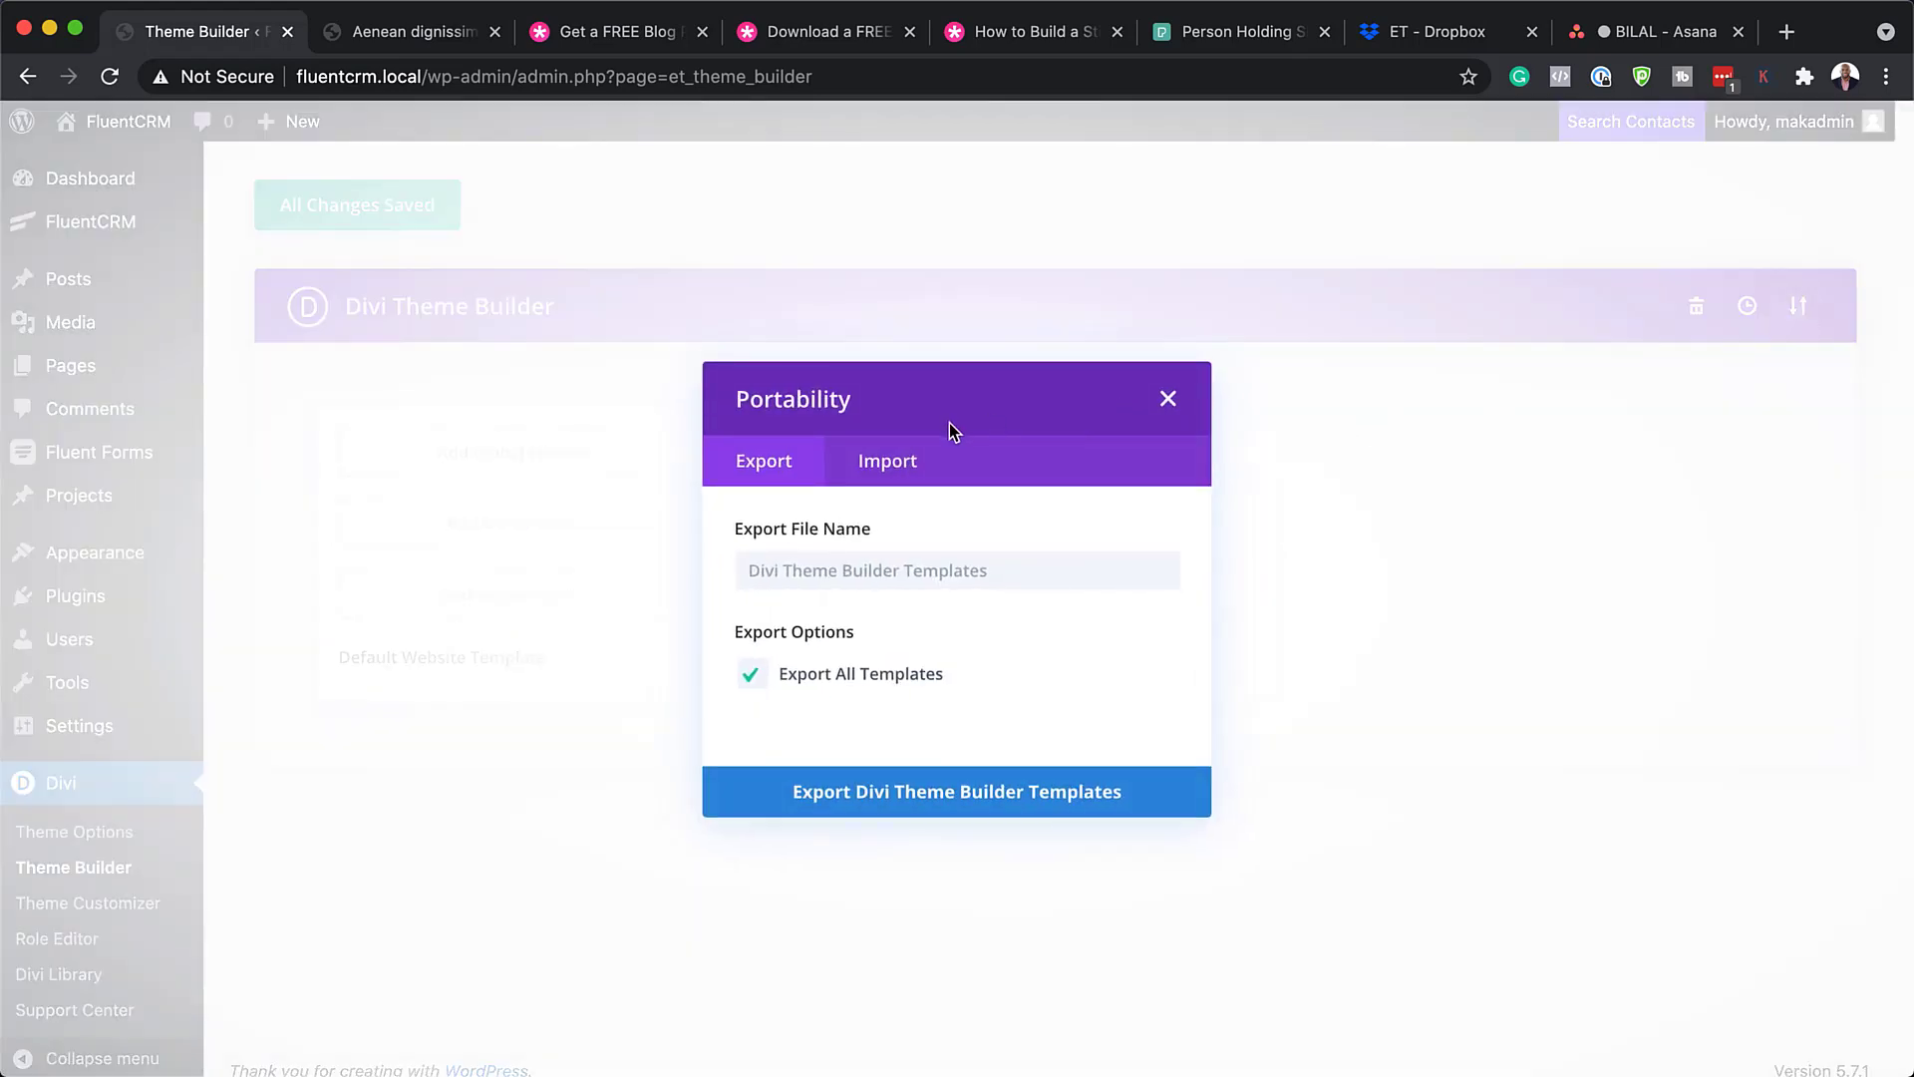
{"action": "left_click", "coordinate": [908, 461]}
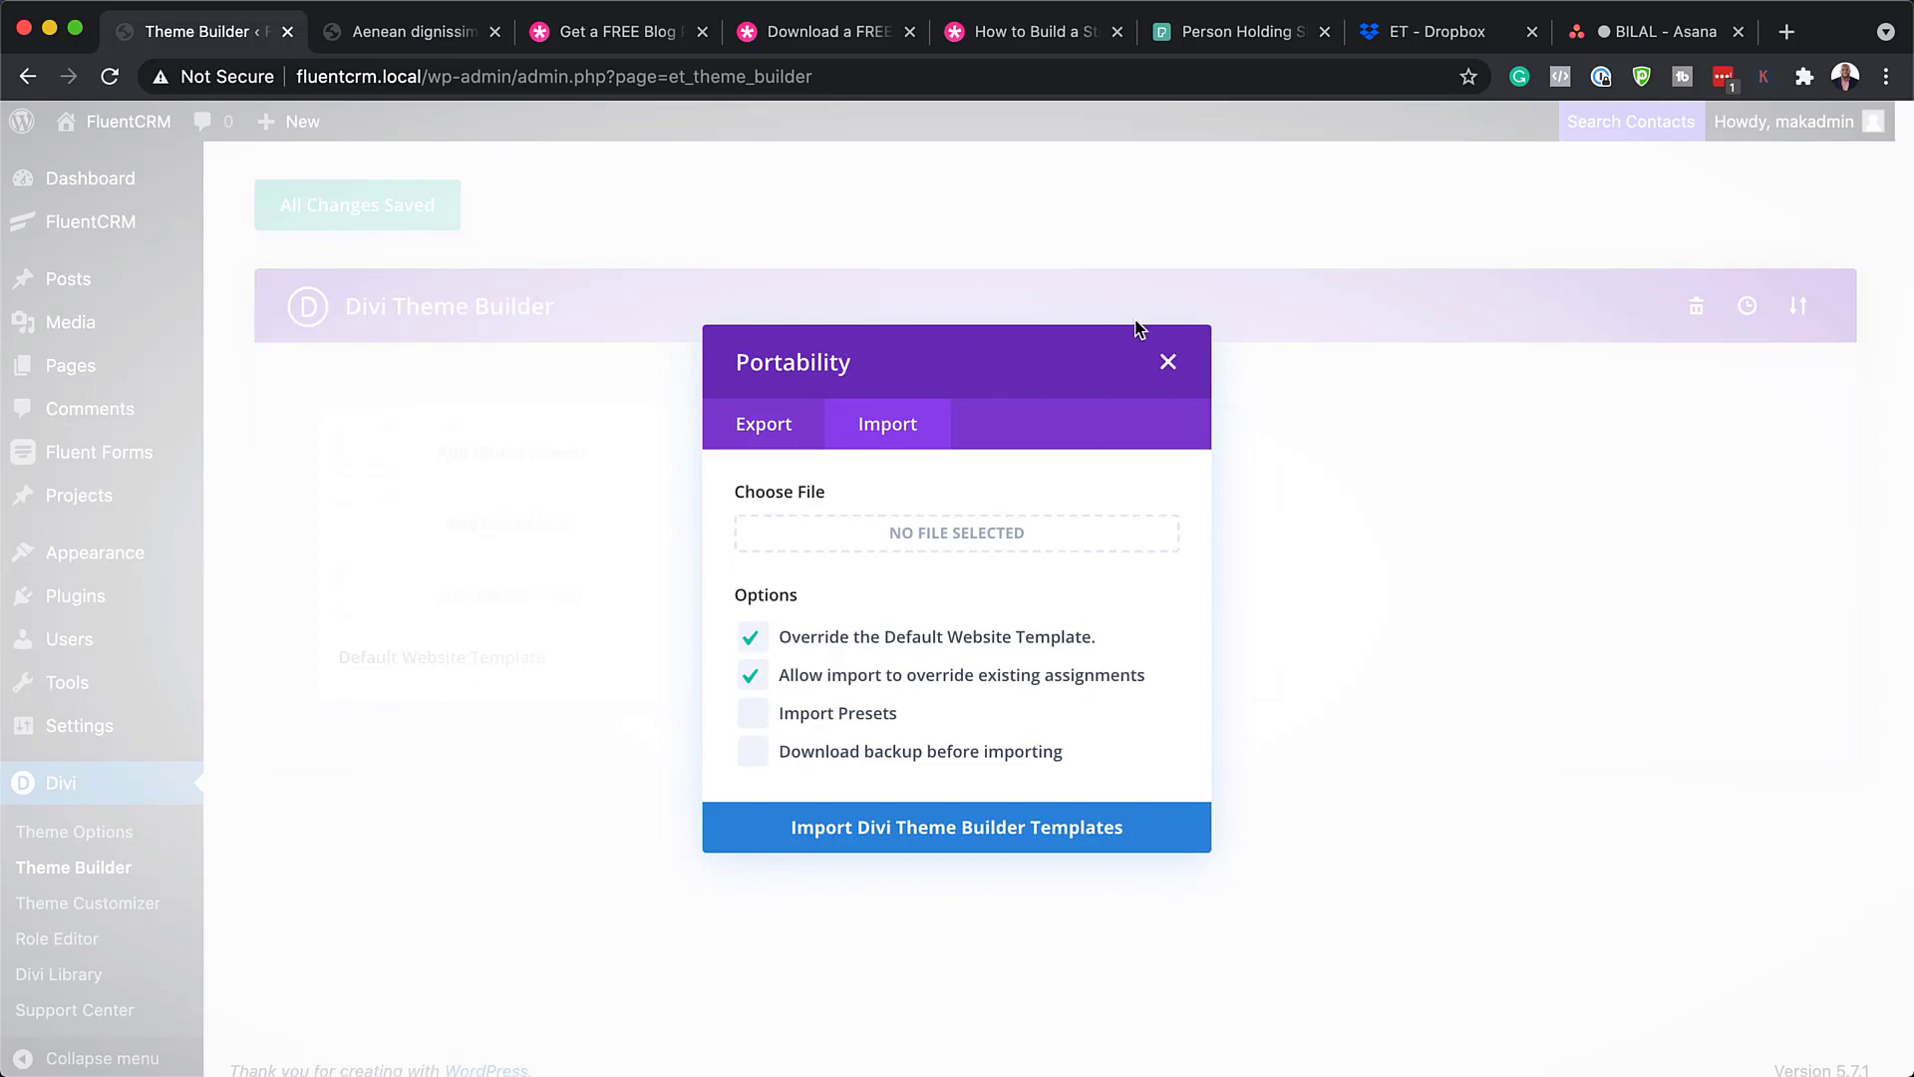
{"action": "left_click_drag", "start_coordinate": [0, 758], "coordinate": [86, 475]}
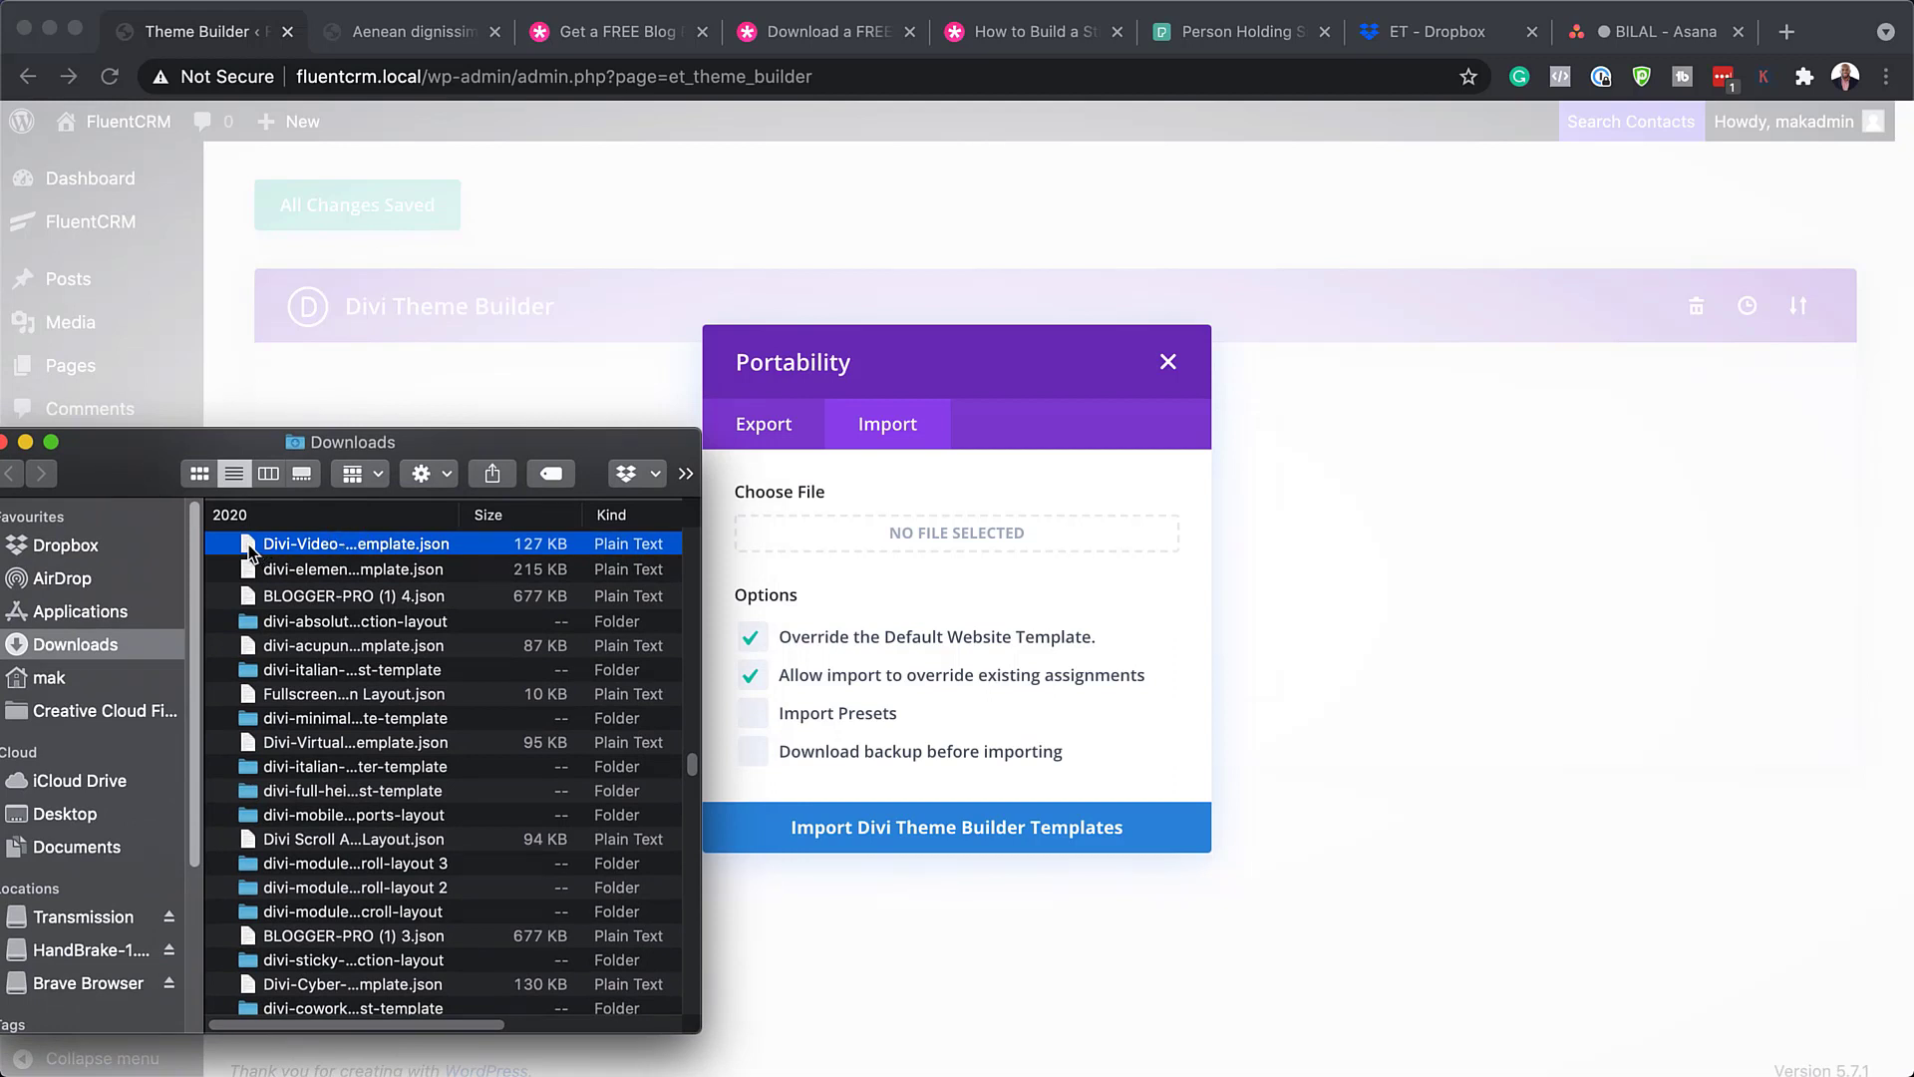
{"action": "left_click_drag", "start_coordinate": [250, 554], "coordinate": [858, 554]}
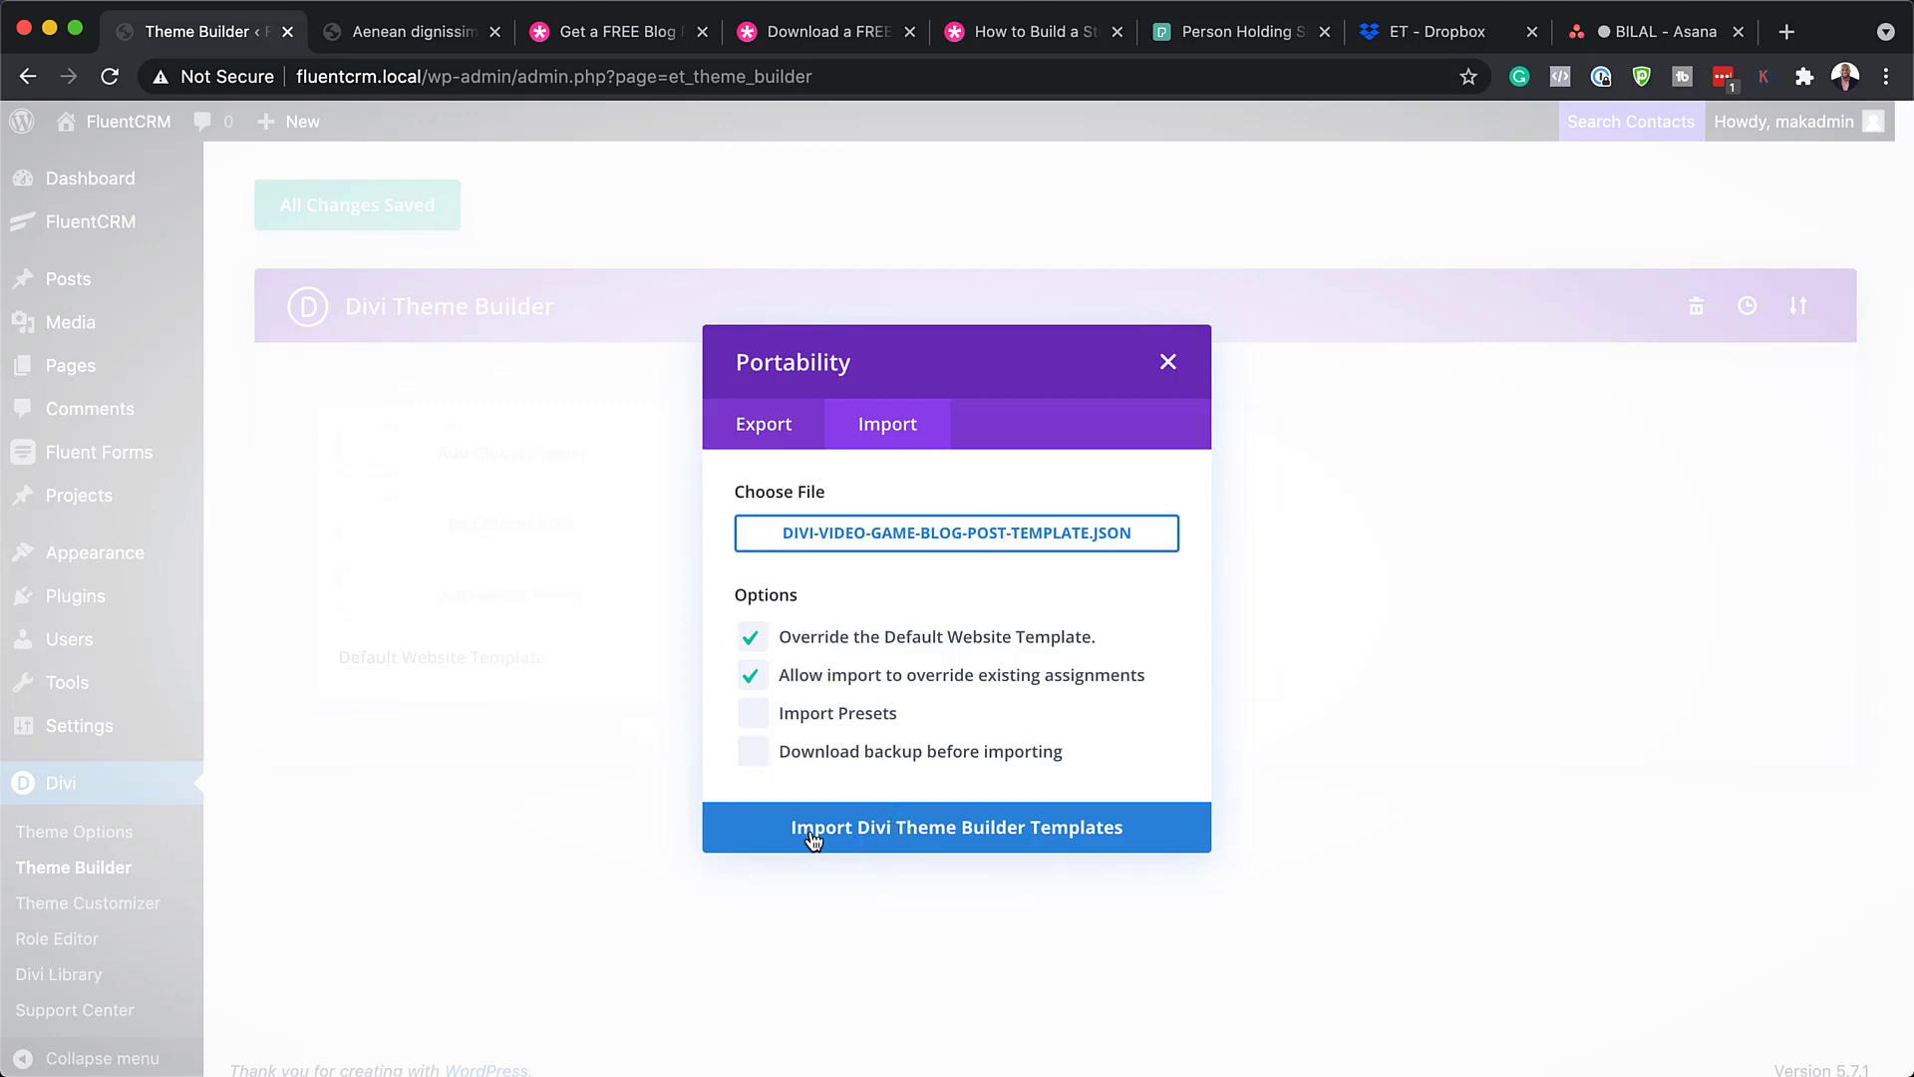
{"action": "left_click", "coordinate": [875, 838]}
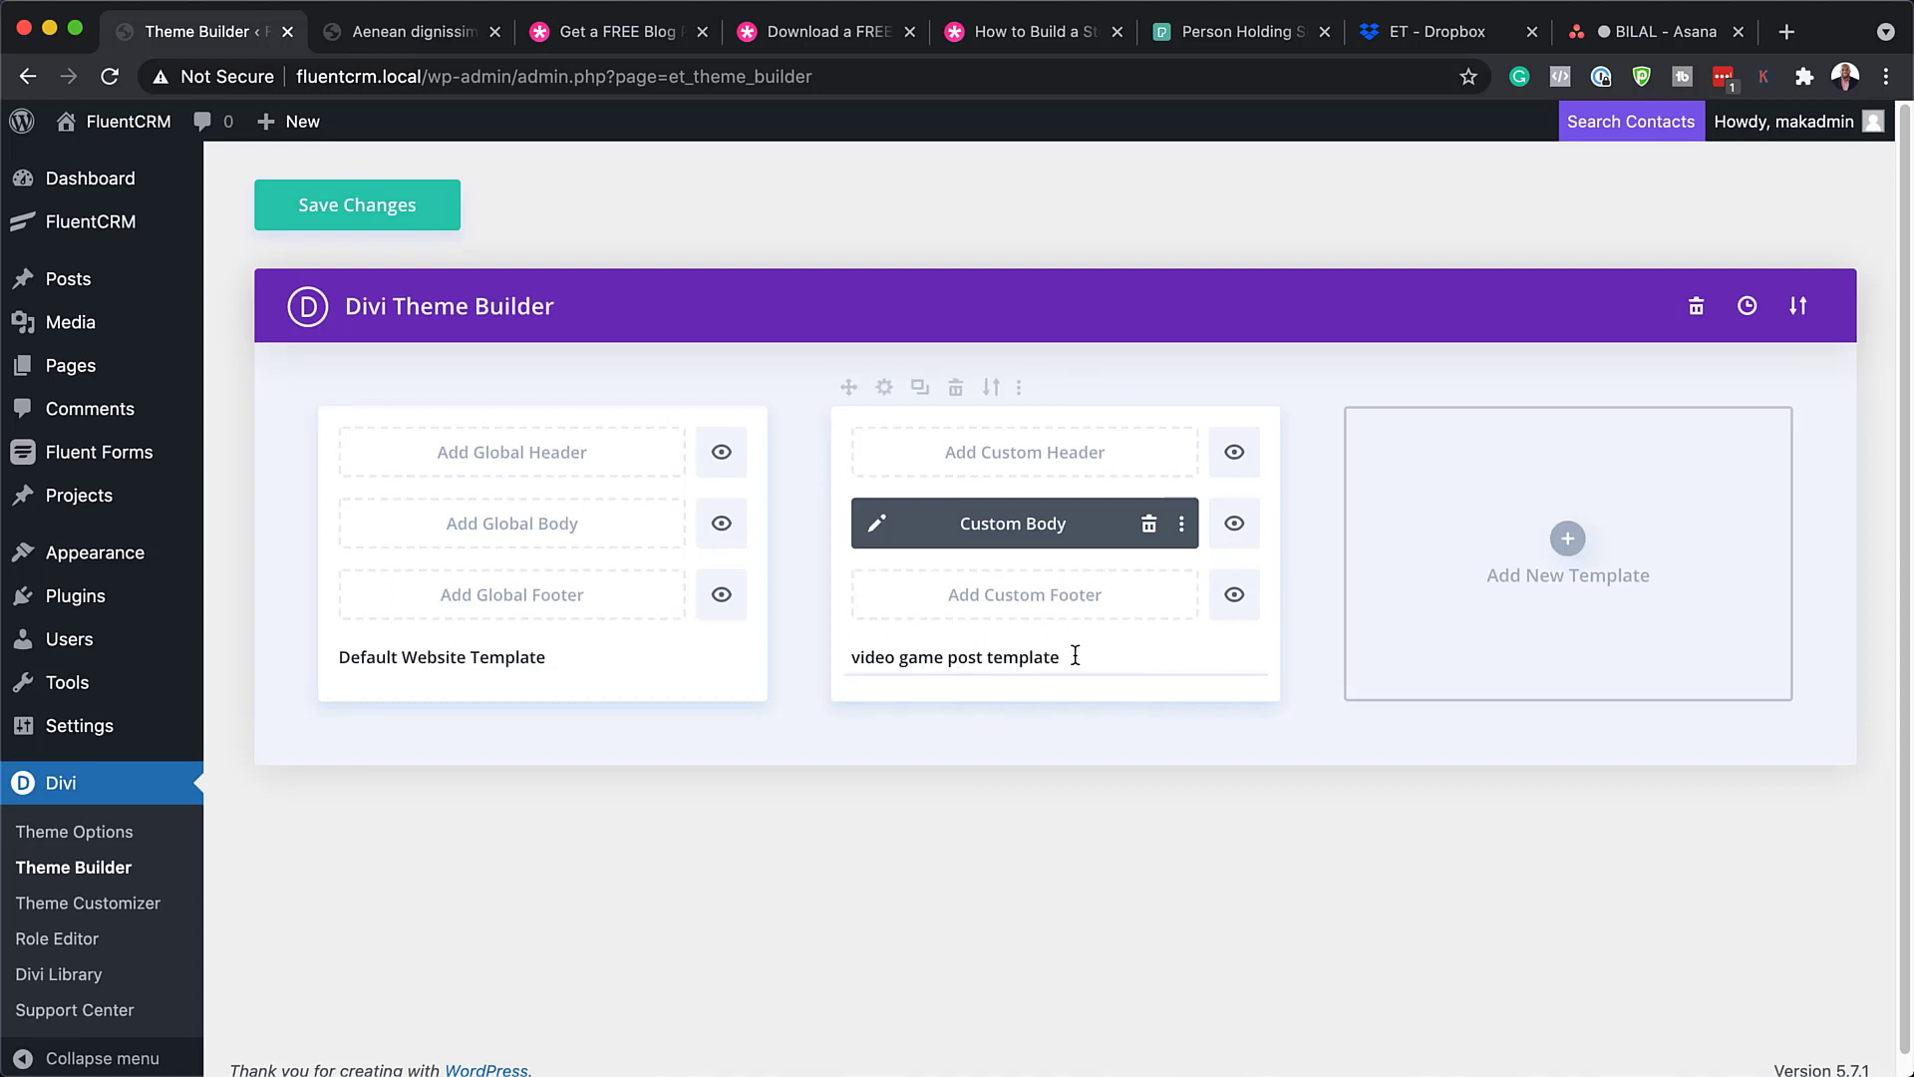
{"action": "left_click", "coordinate": [399, 213]}
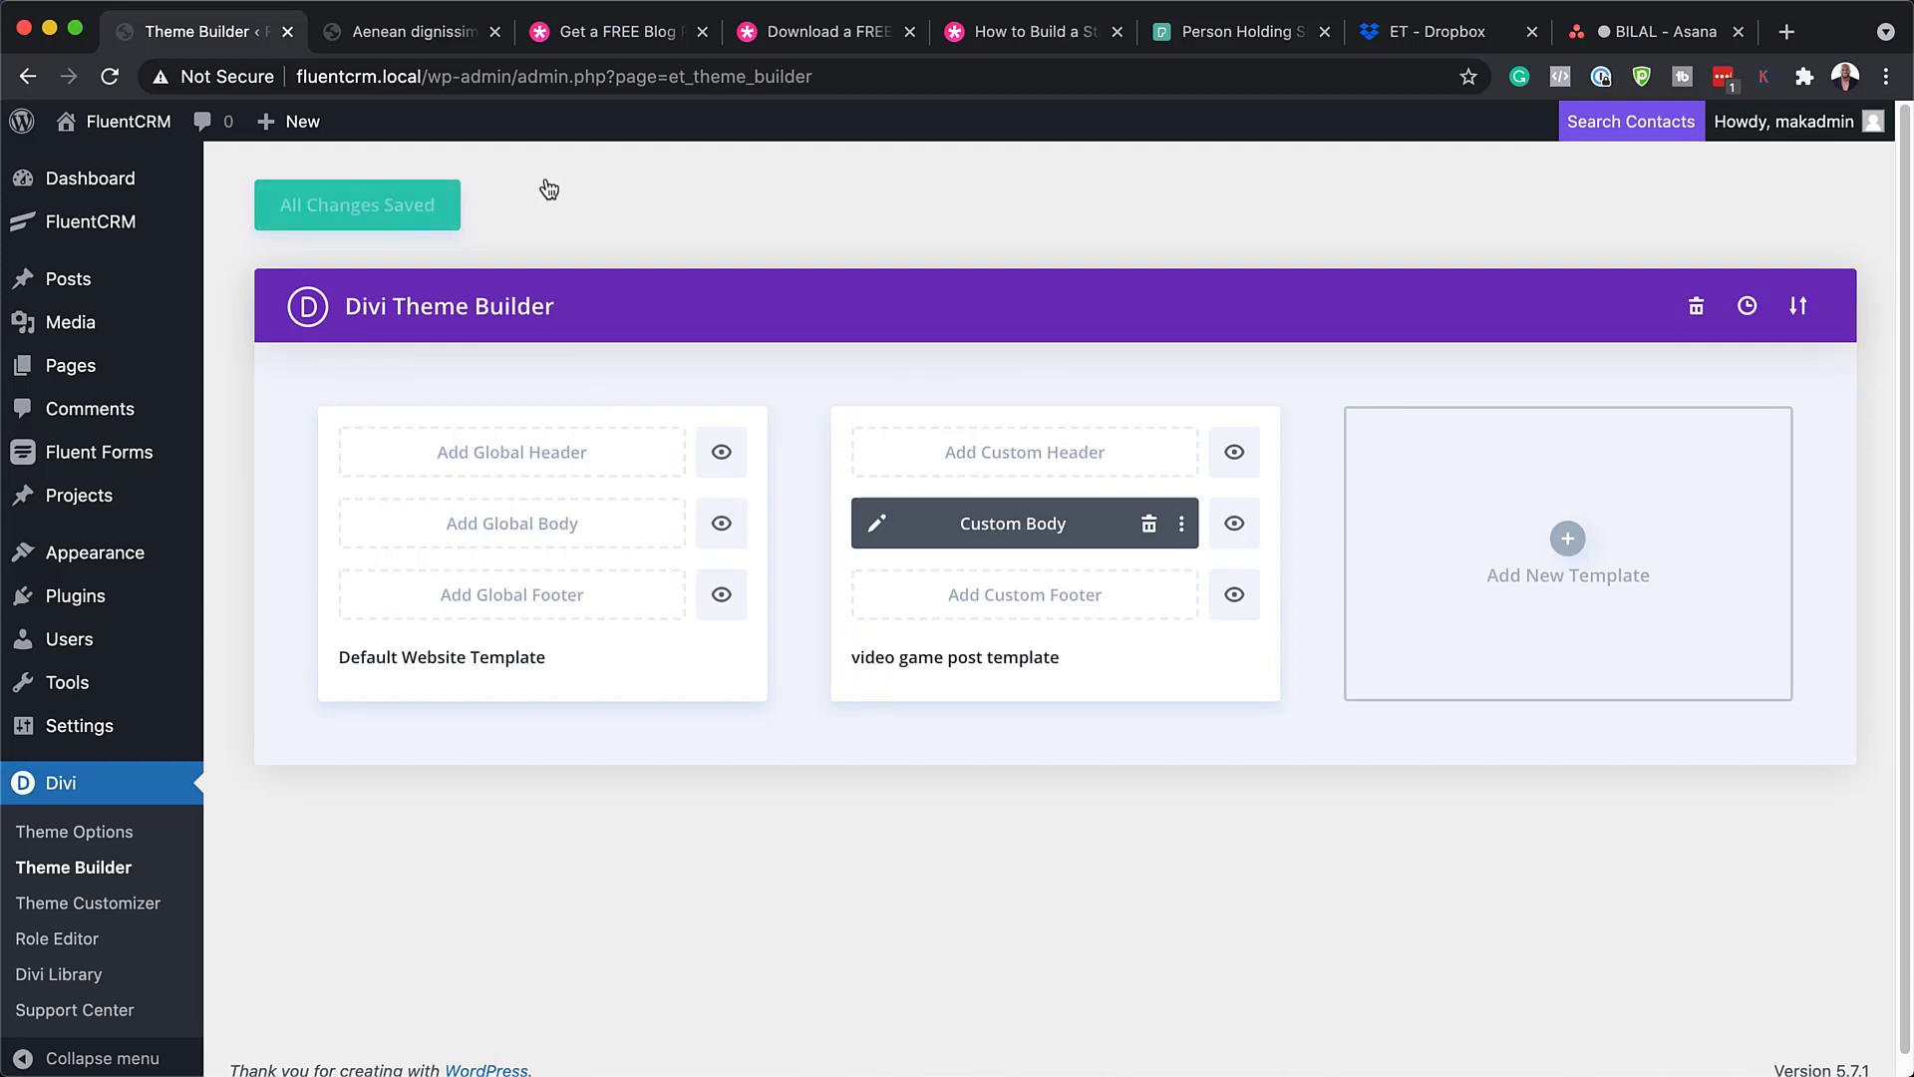
Reload the Aenean dignissim post and examine its header, content, related posts, subscription and comment sections
{"action": "left_click", "coordinate": [419, 32]}
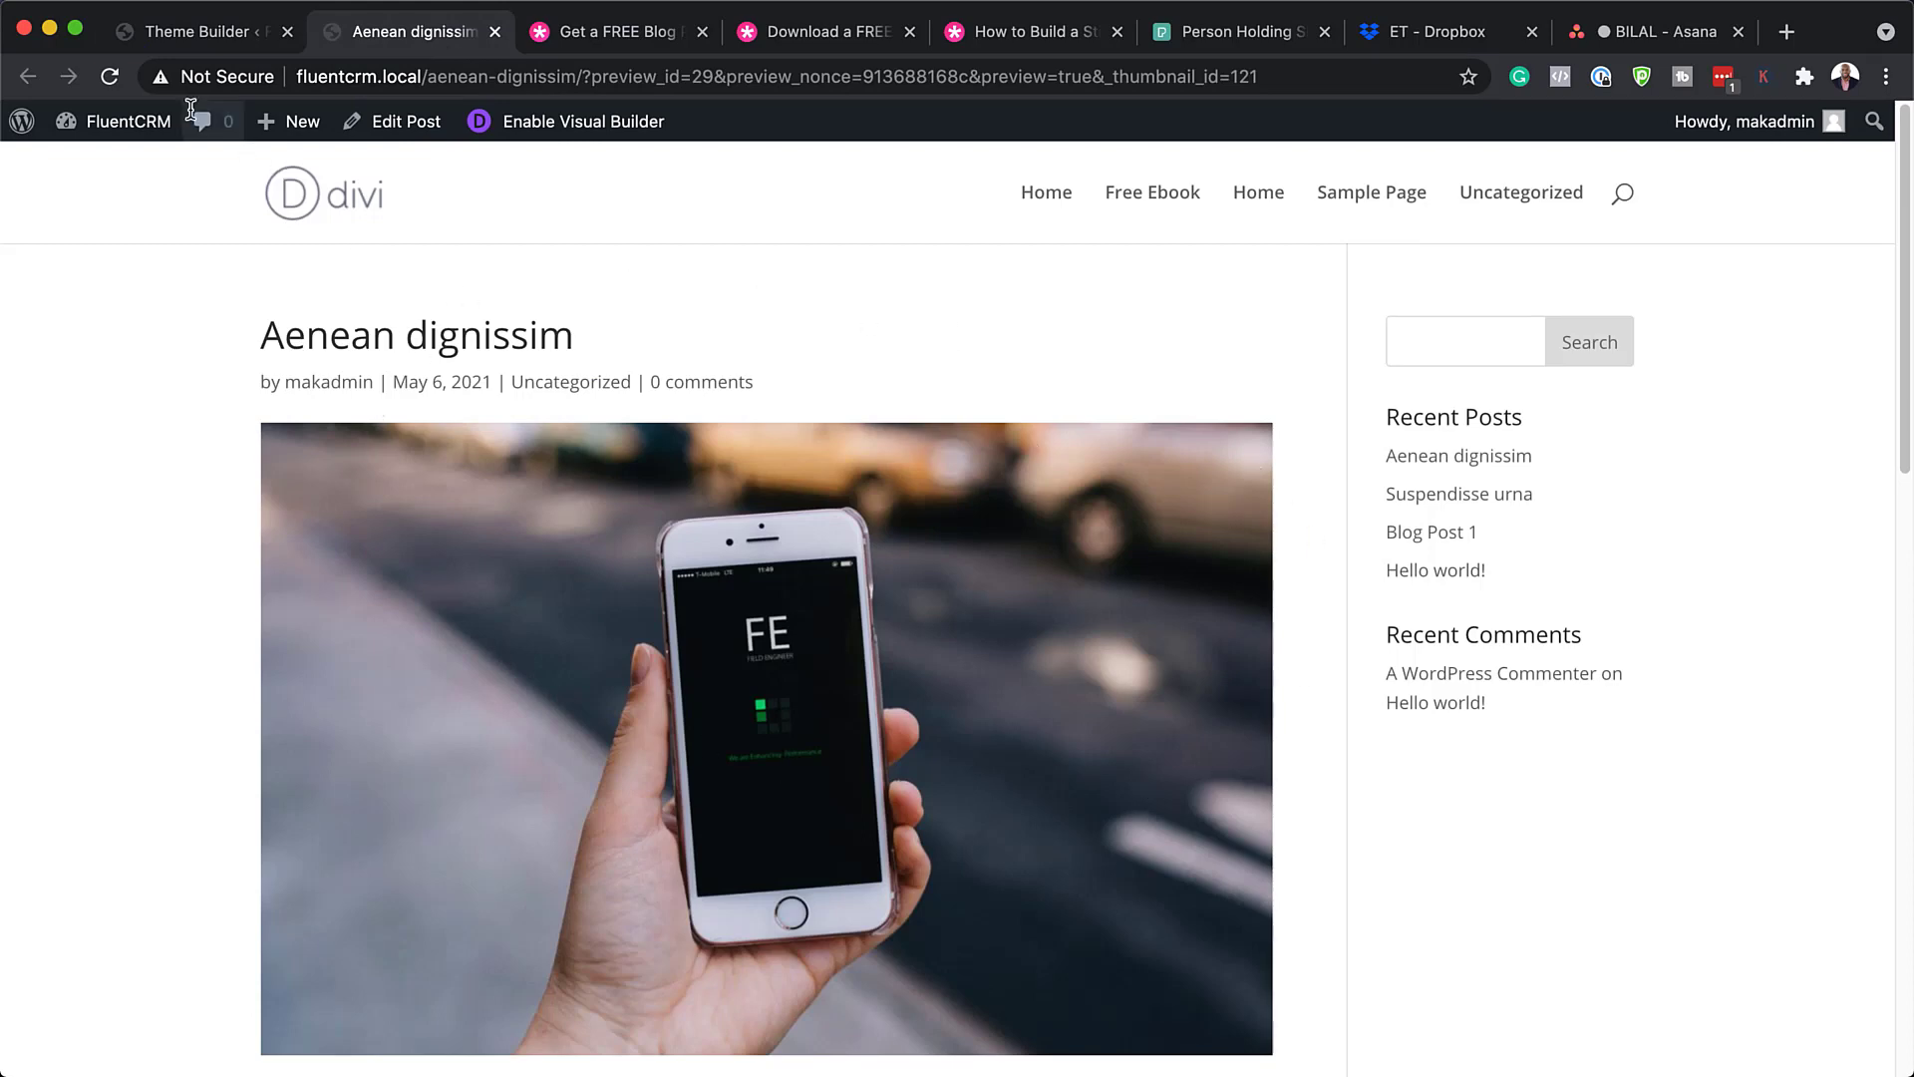
{"action": "left_click", "coordinate": [110, 77]}
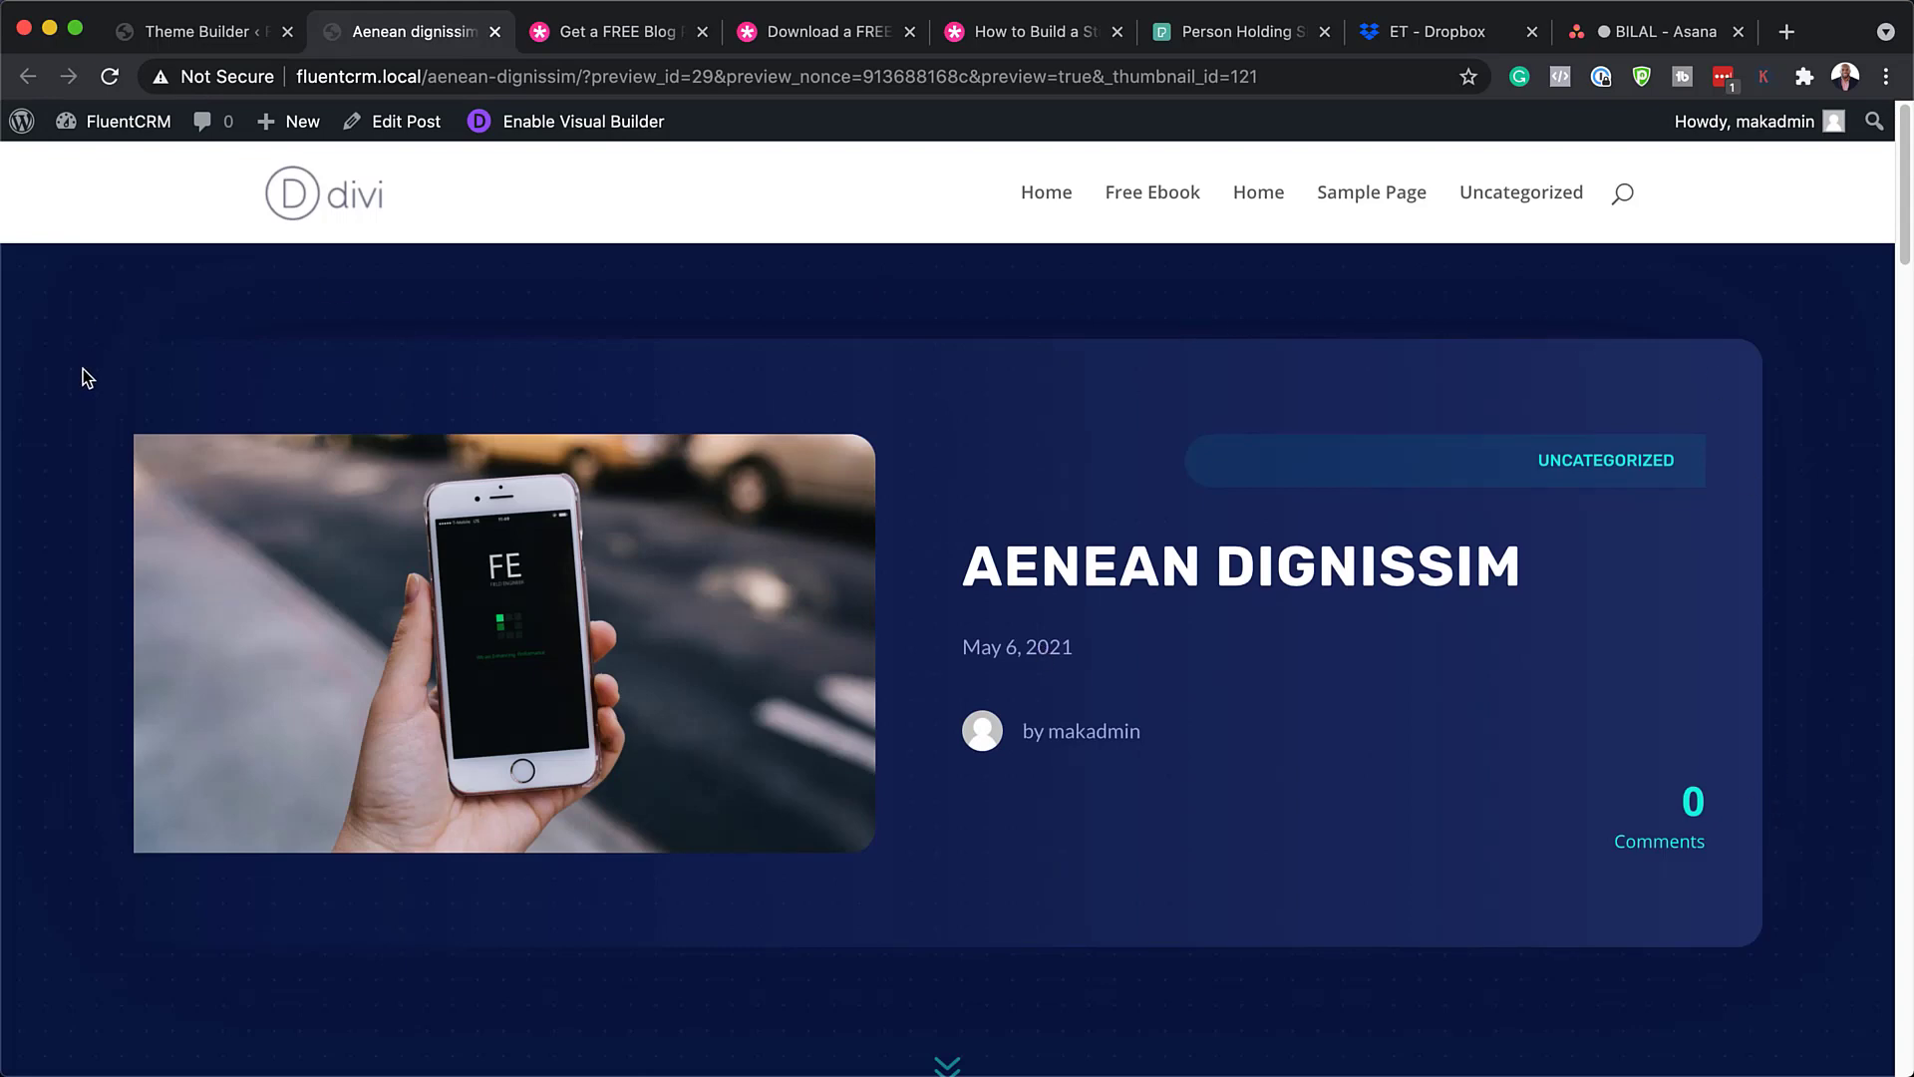
{"action": "scroll", "coordinate": [1541, 787], "scroll_direction": "down", "scroll_amount": 3}
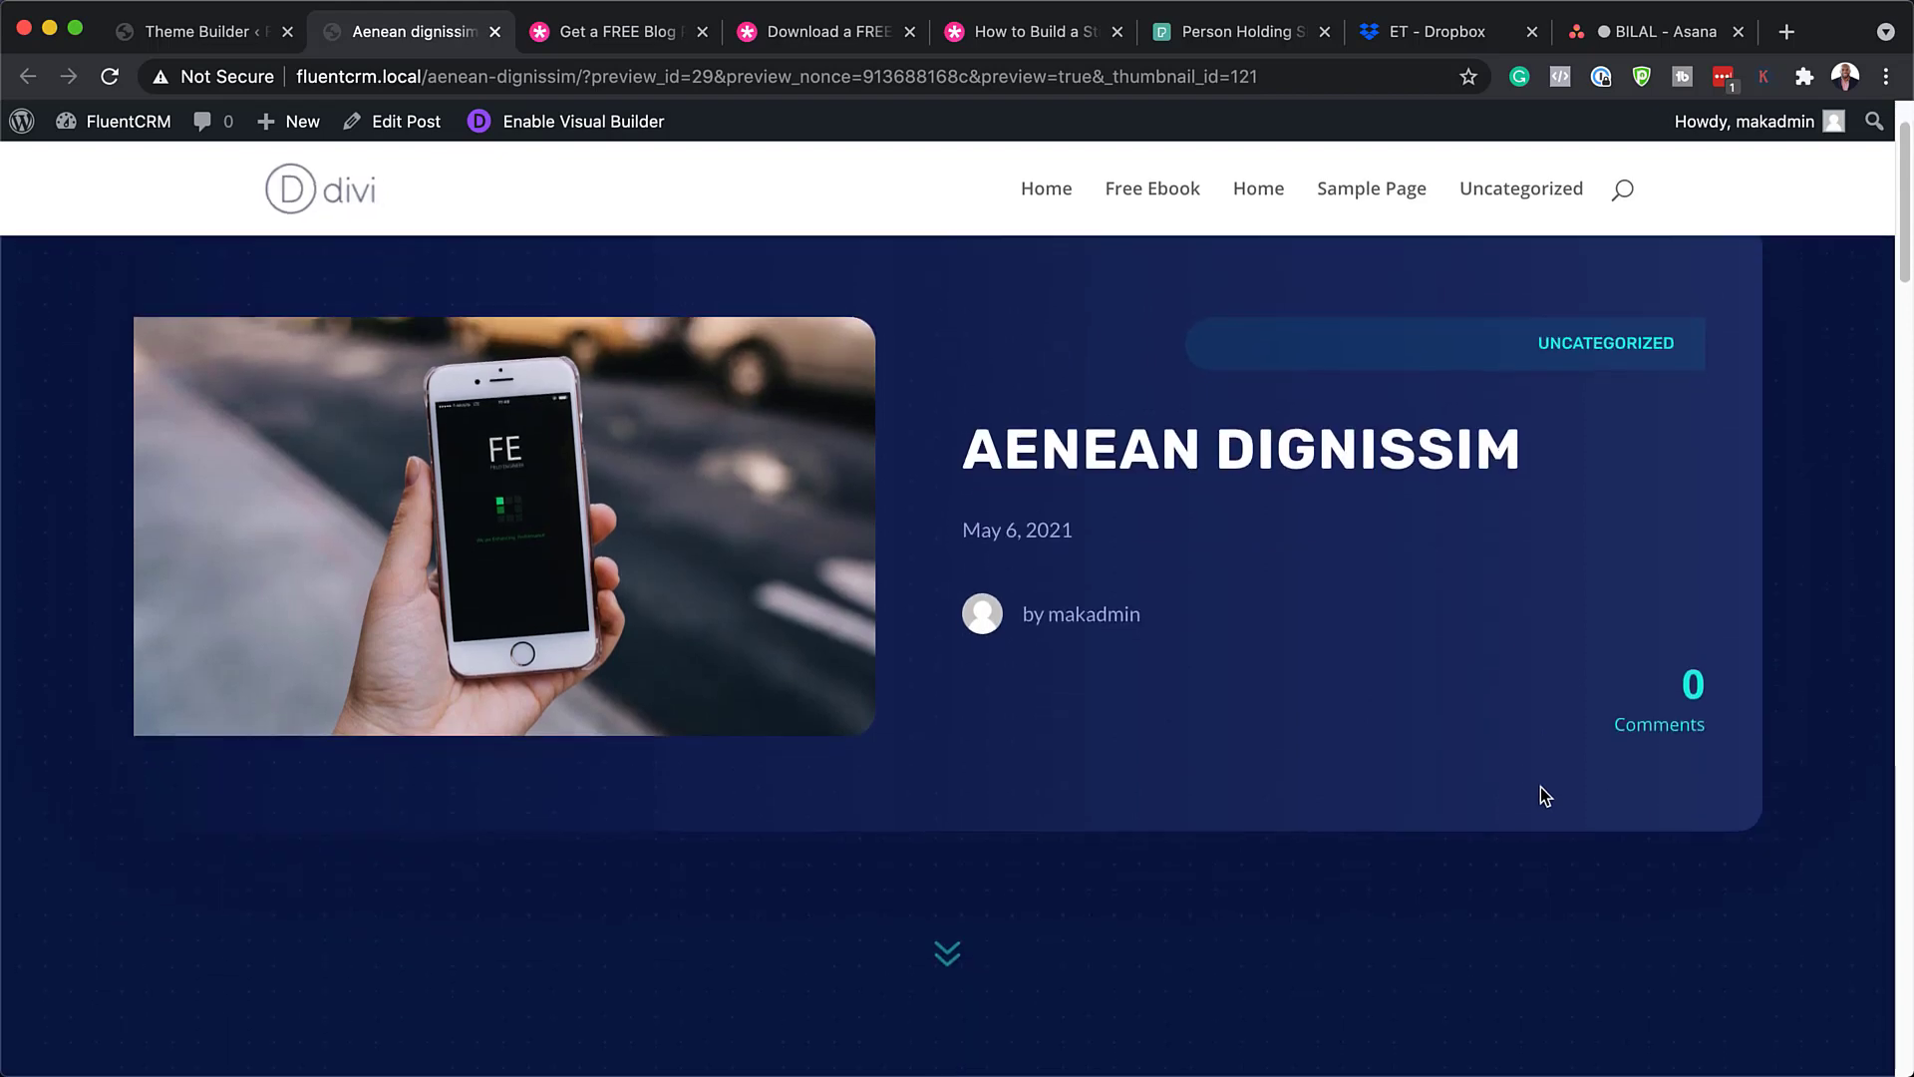
{"action": "scroll", "coordinate": [1543, 795], "scroll_direction": "down", "scroll_amount": 3}
{"action": "scroll", "coordinate": [1544, 794], "scroll_direction": "down", "scroll_amount": 5}
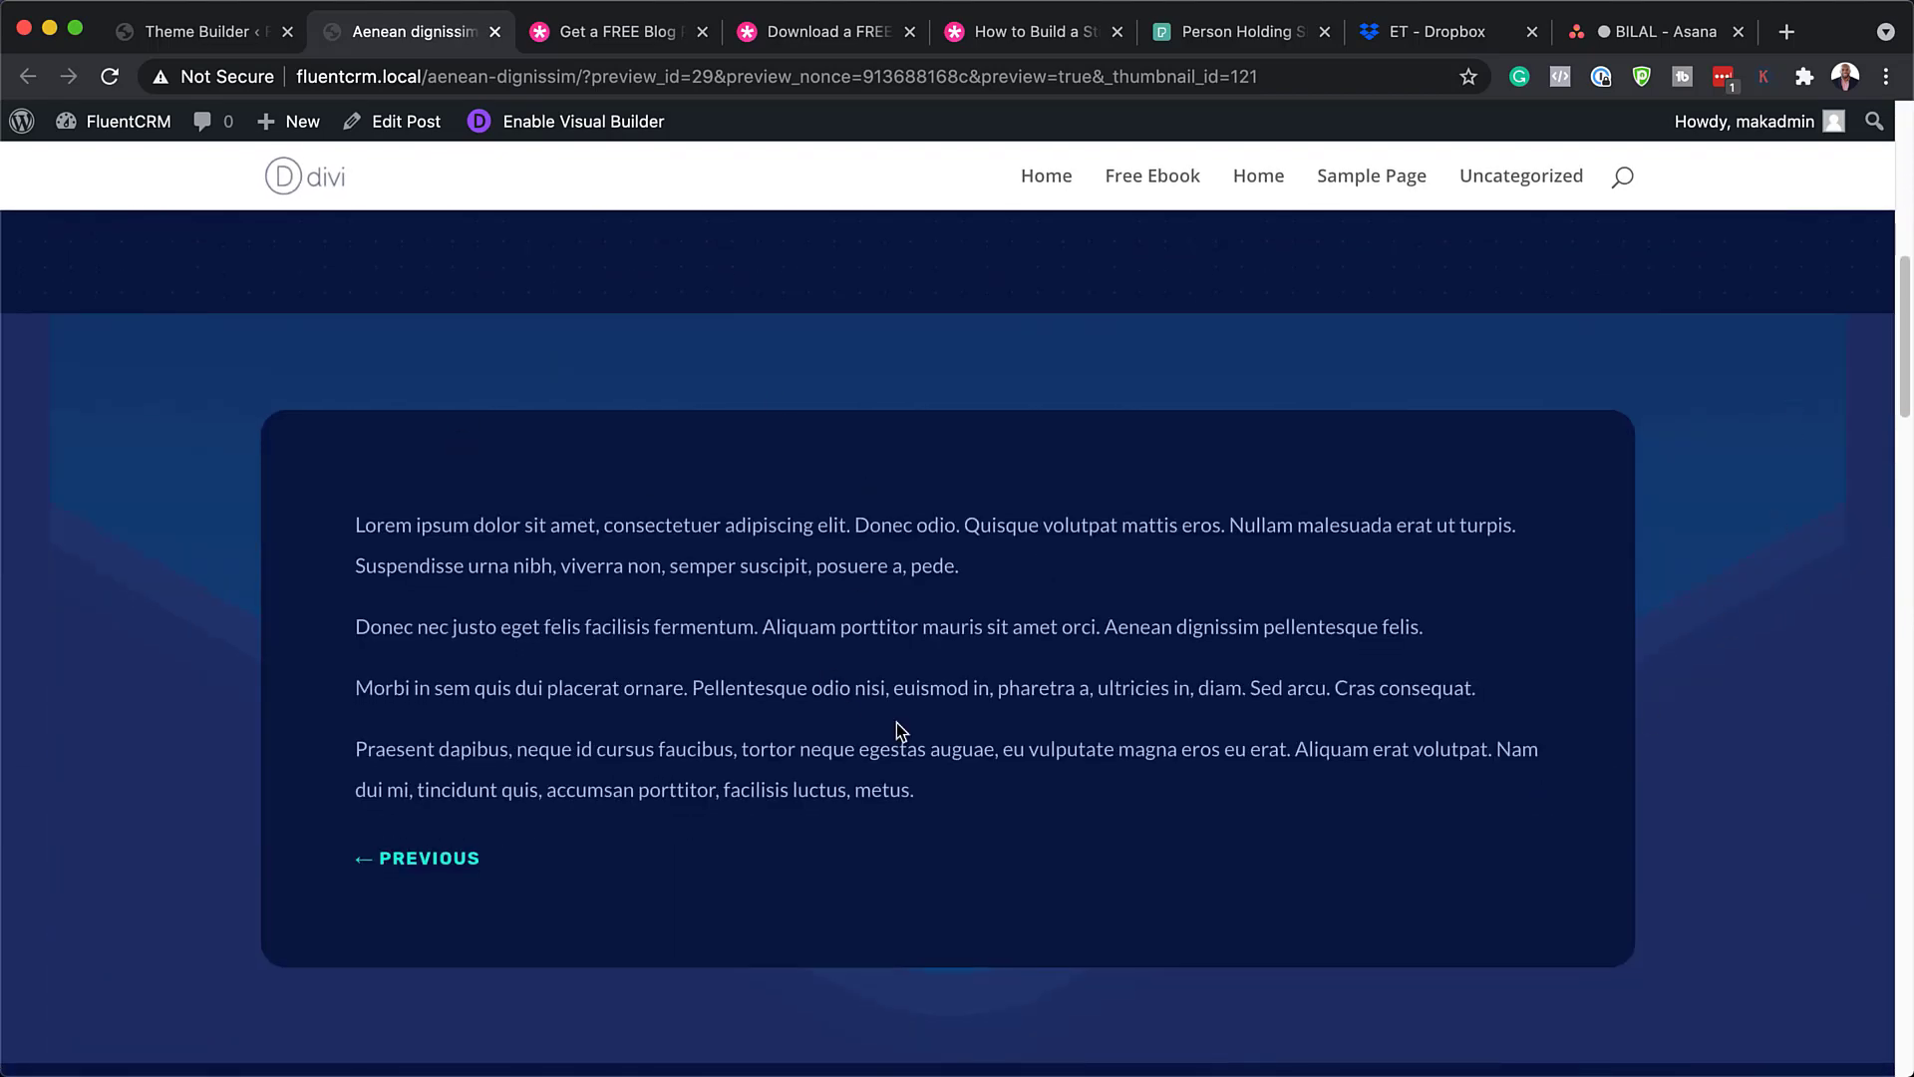
{"action": "scroll", "coordinate": [1092, 774], "scroll_direction": "down", "scroll_amount": 6}
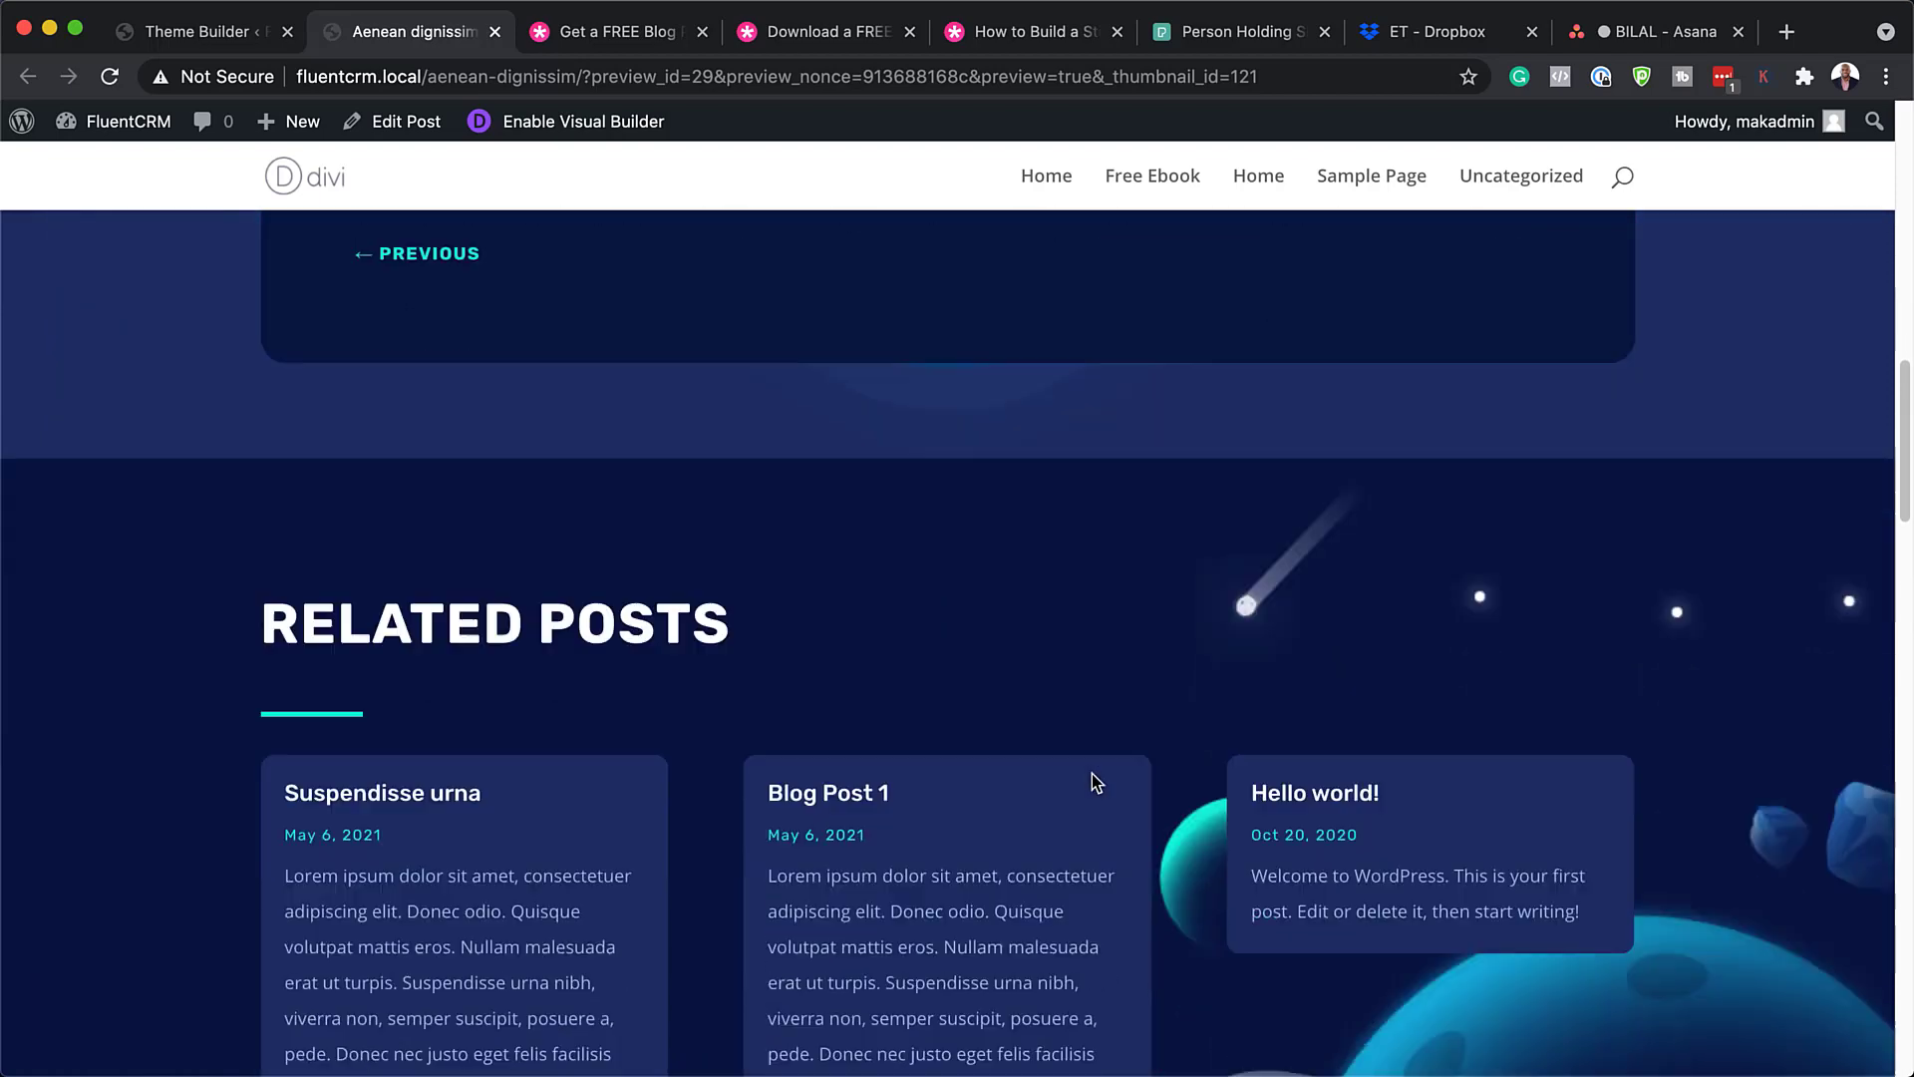
{"action": "scroll", "coordinate": [1092, 773], "scroll_direction": "down", "scroll_amount": 4}
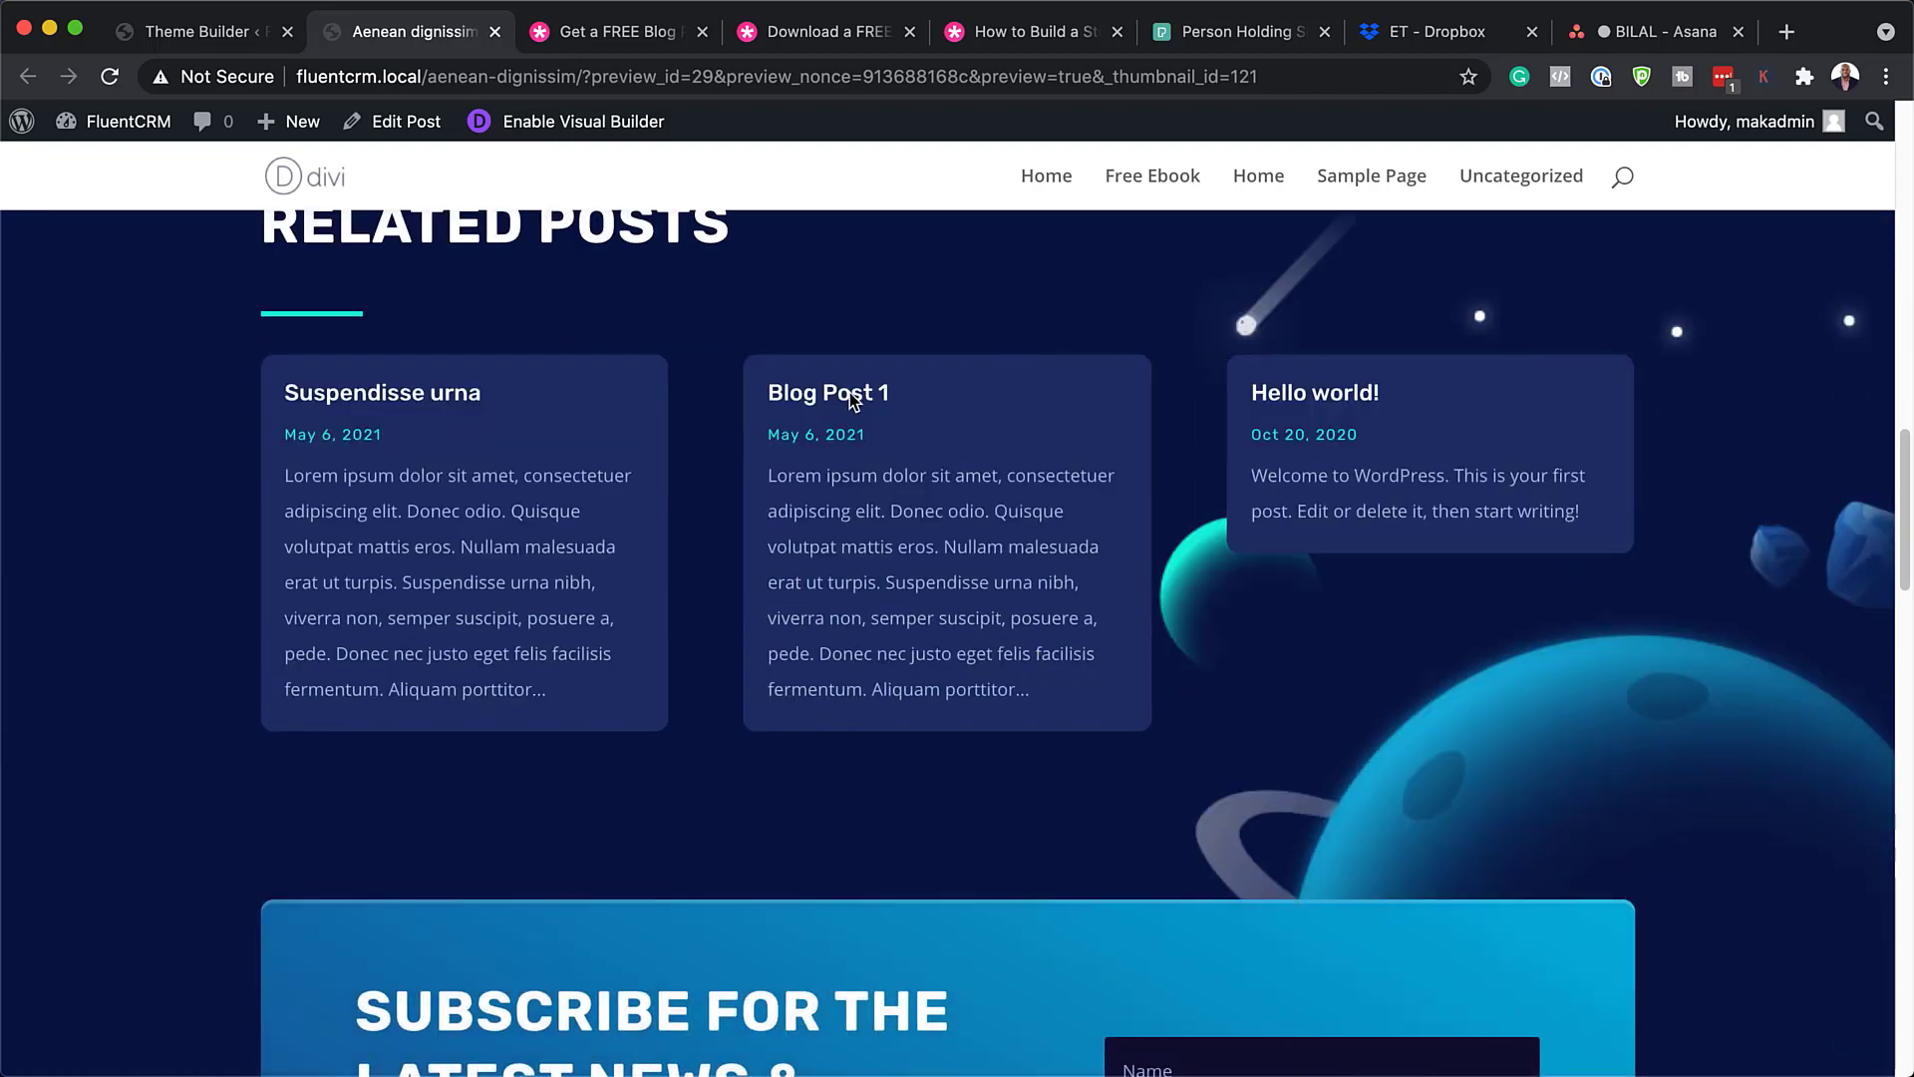
{"action": "scroll", "coordinate": [1637, 694], "scroll_direction": "down", "scroll_amount": 5}
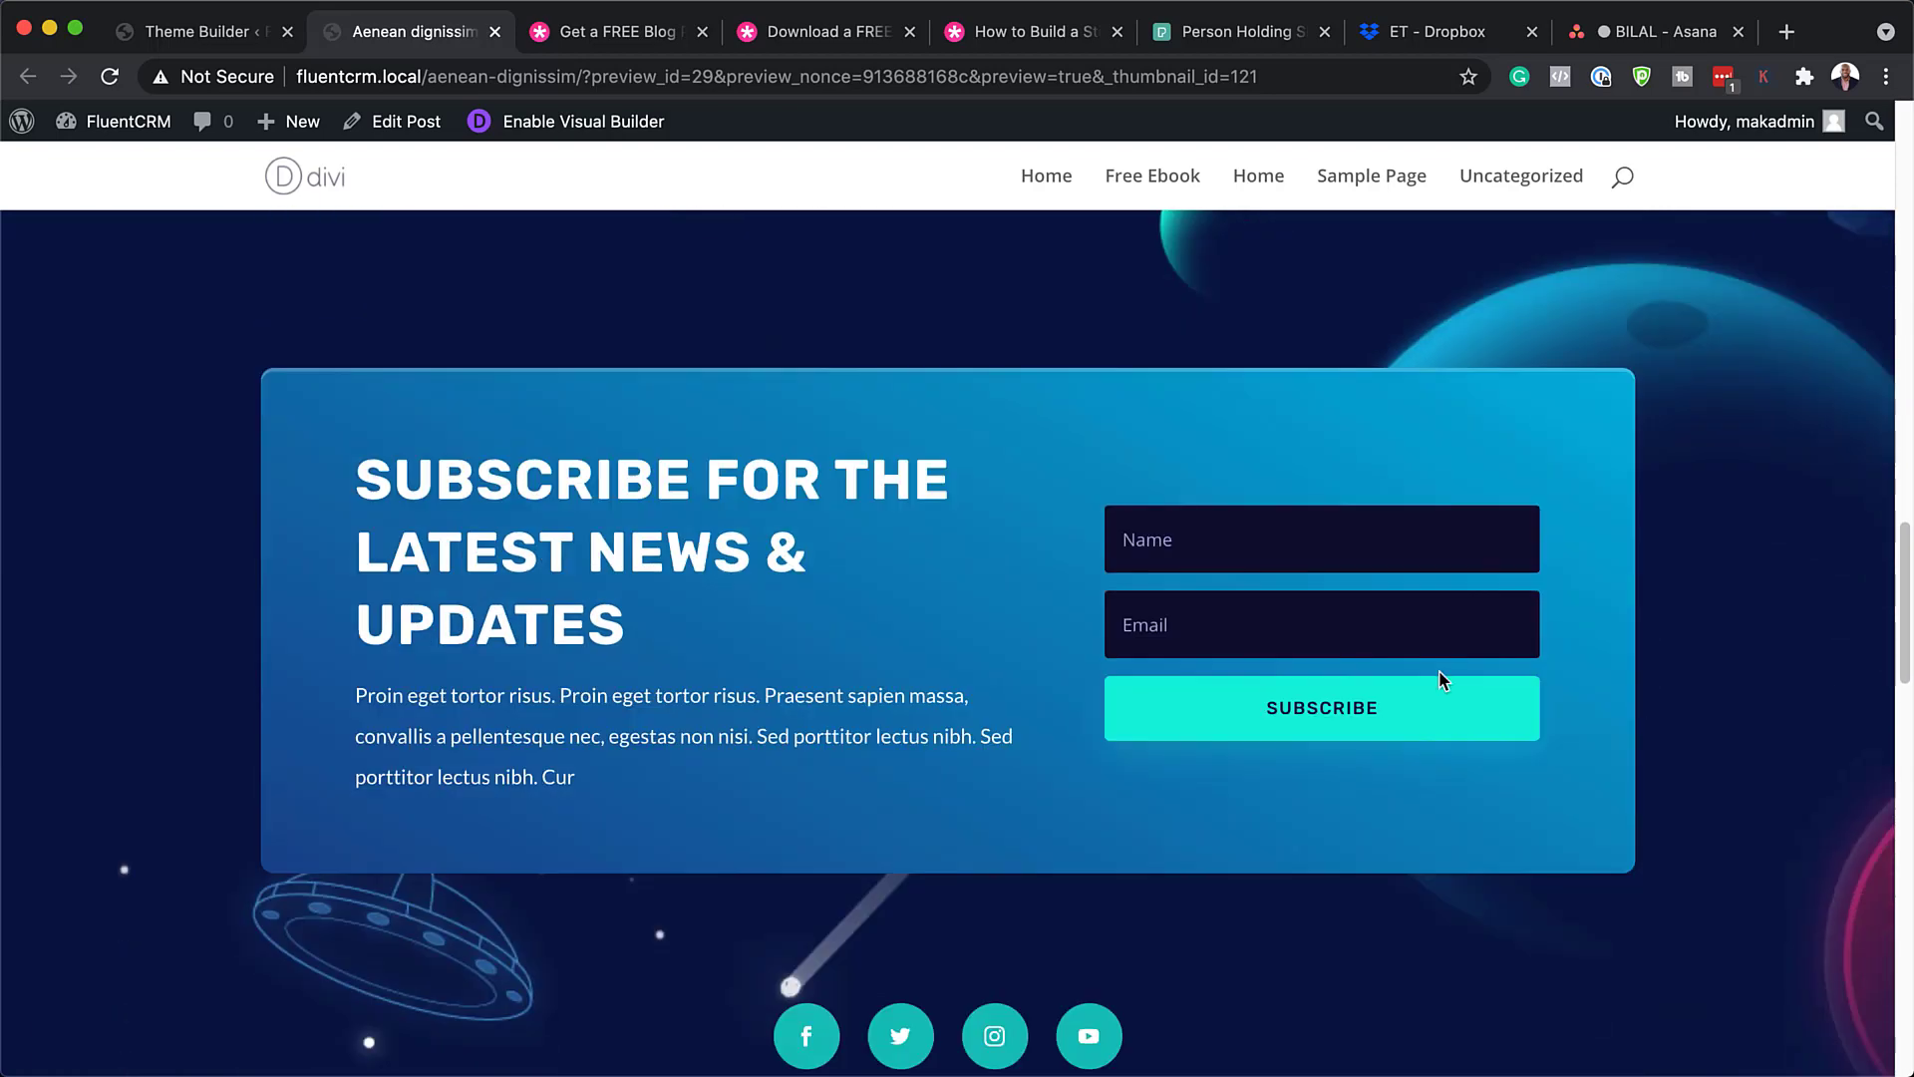
{"action": "scroll", "coordinate": [1626, 684], "scroll_direction": "down", "scroll_amount": 13}
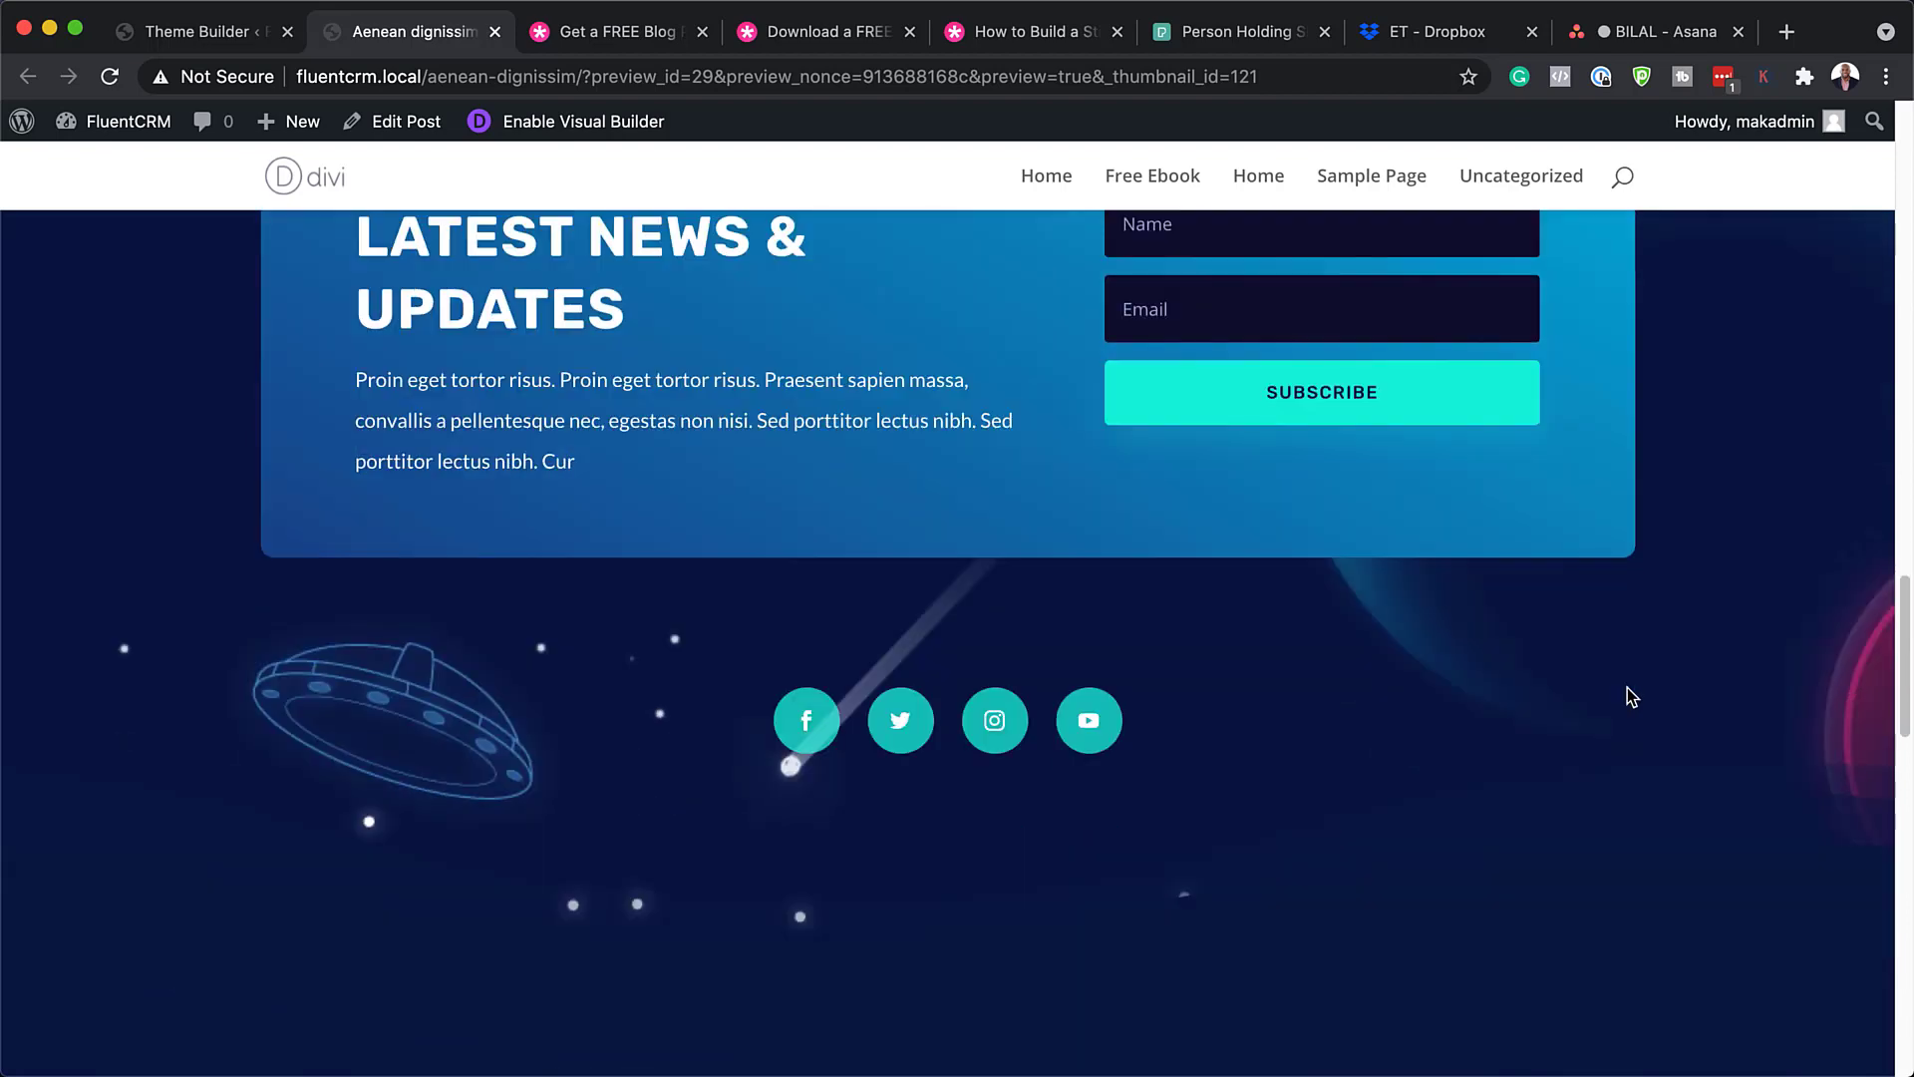
{"action": "scroll", "coordinate": [1632, 697], "scroll_direction": "down", "scroll_amount": 5}
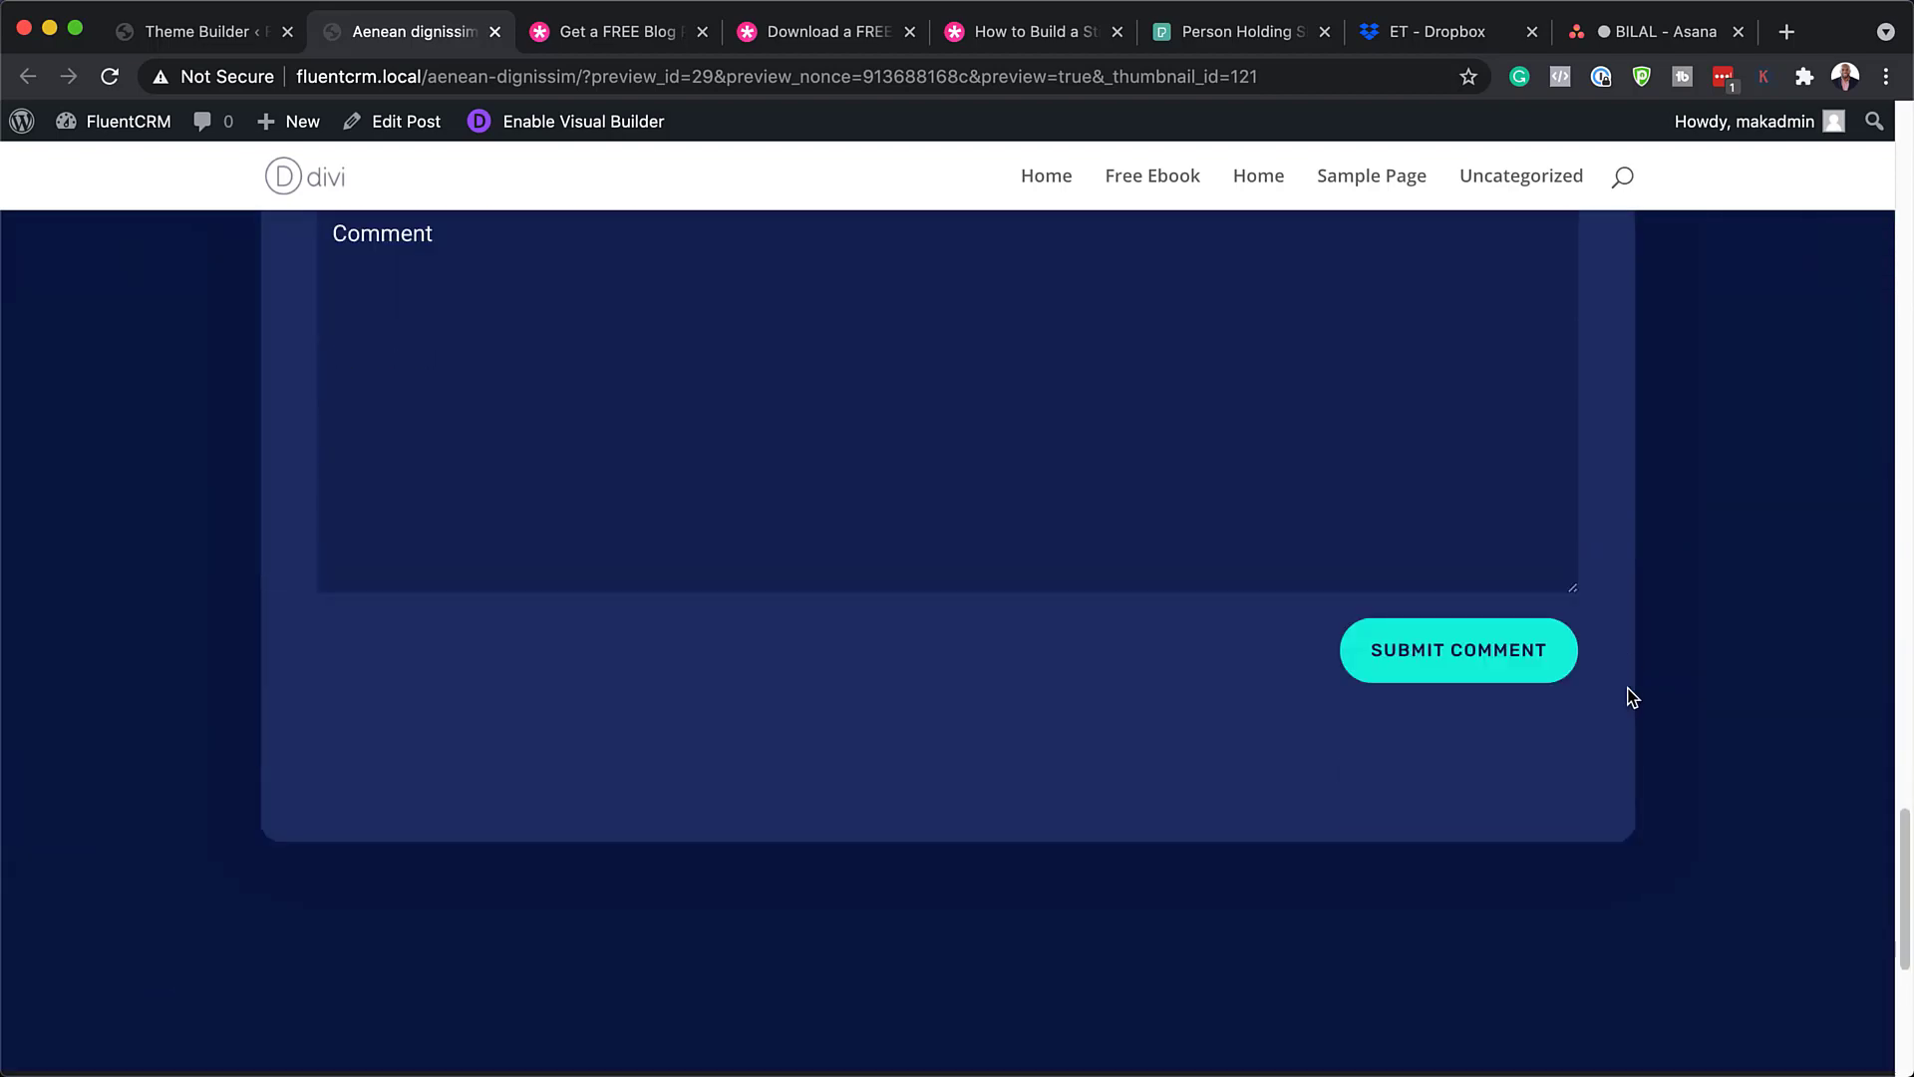
Return to the Theme Builder and open the custom body of the video game post template for editing
{"action": "scroll", "coordinate": [1632, 697], "scroll_direction": "up", "scroll_amount": 6}
{"action": "scroll", "coordinate": [1632, 697], "scroll_direction": "up", "scroll_amount": 3}
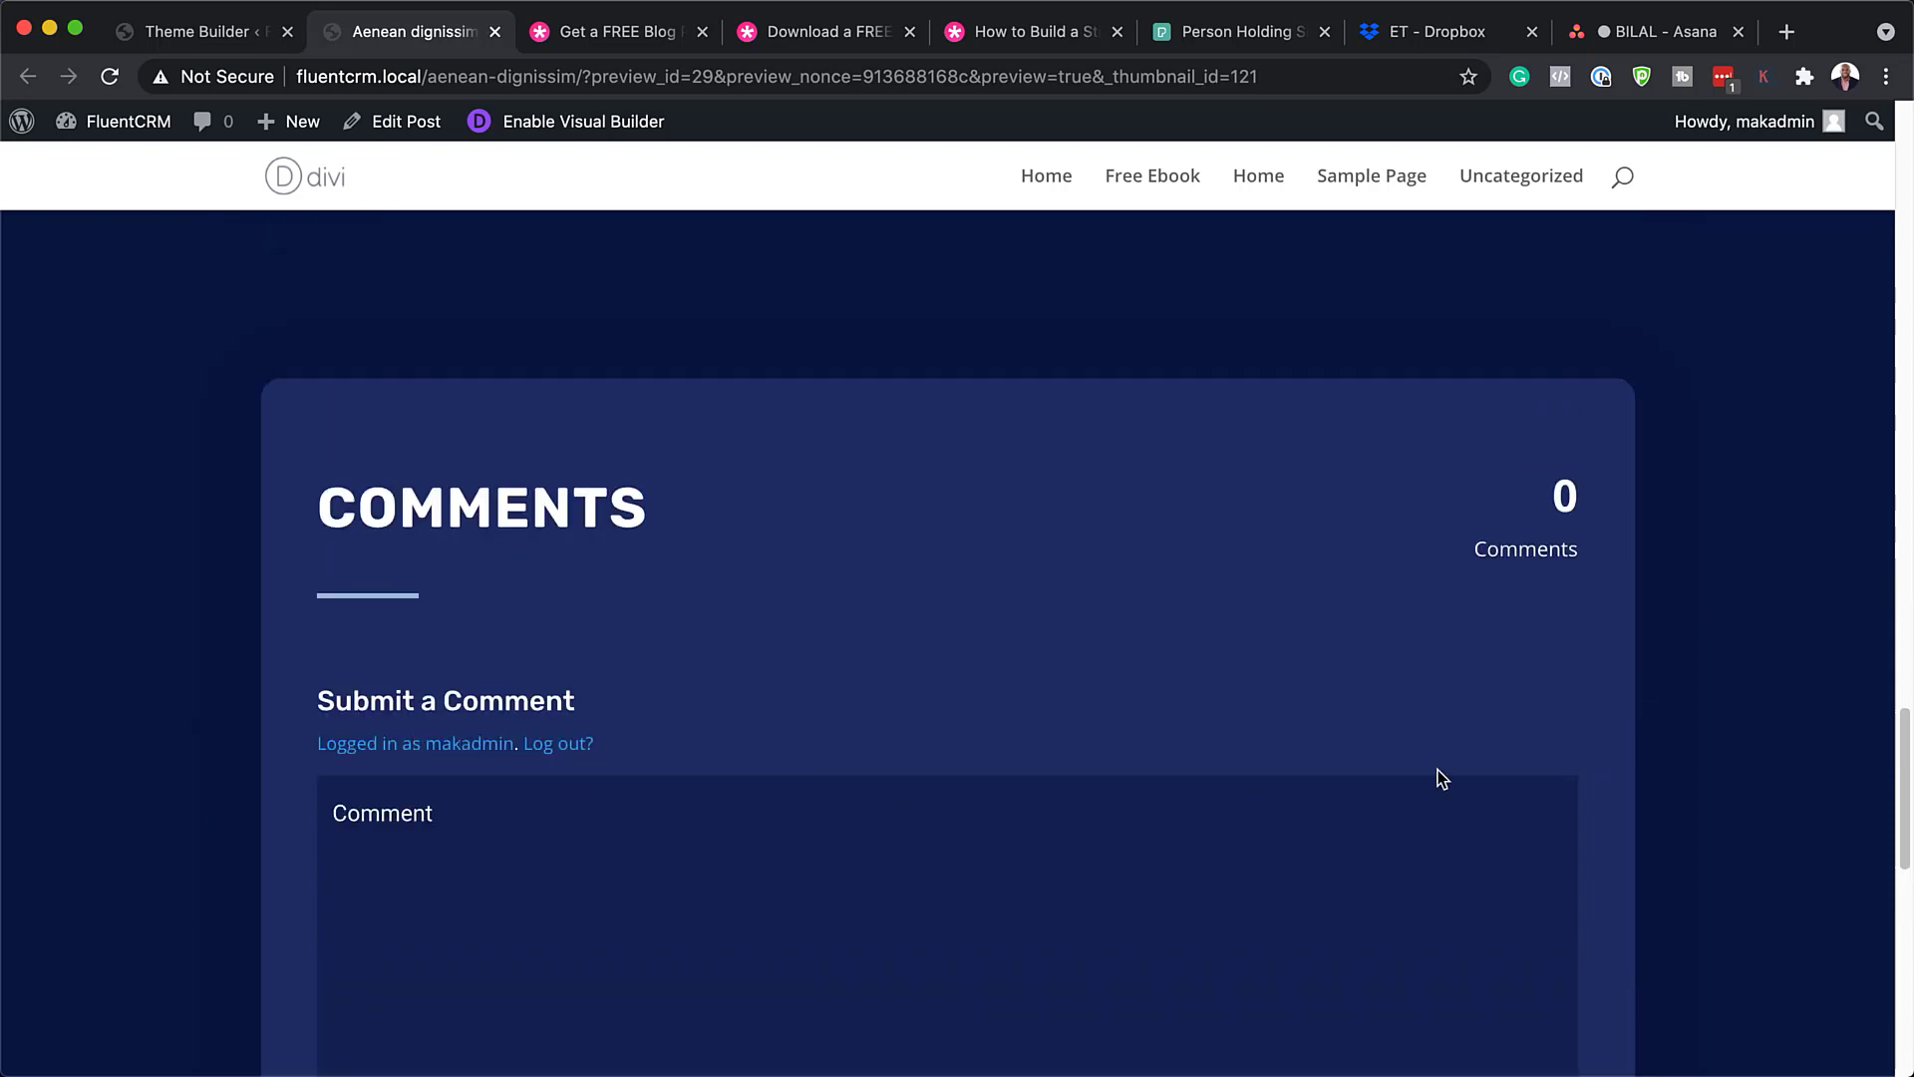
{"action": "scroll", "coordinate": [1437, 773], "scroll_direction": "up", "scroll_amount": 15}
{"action": "scroll", "coordinate": [1439, 778], "scroll_direction": "up", "scroll_amount": 20}
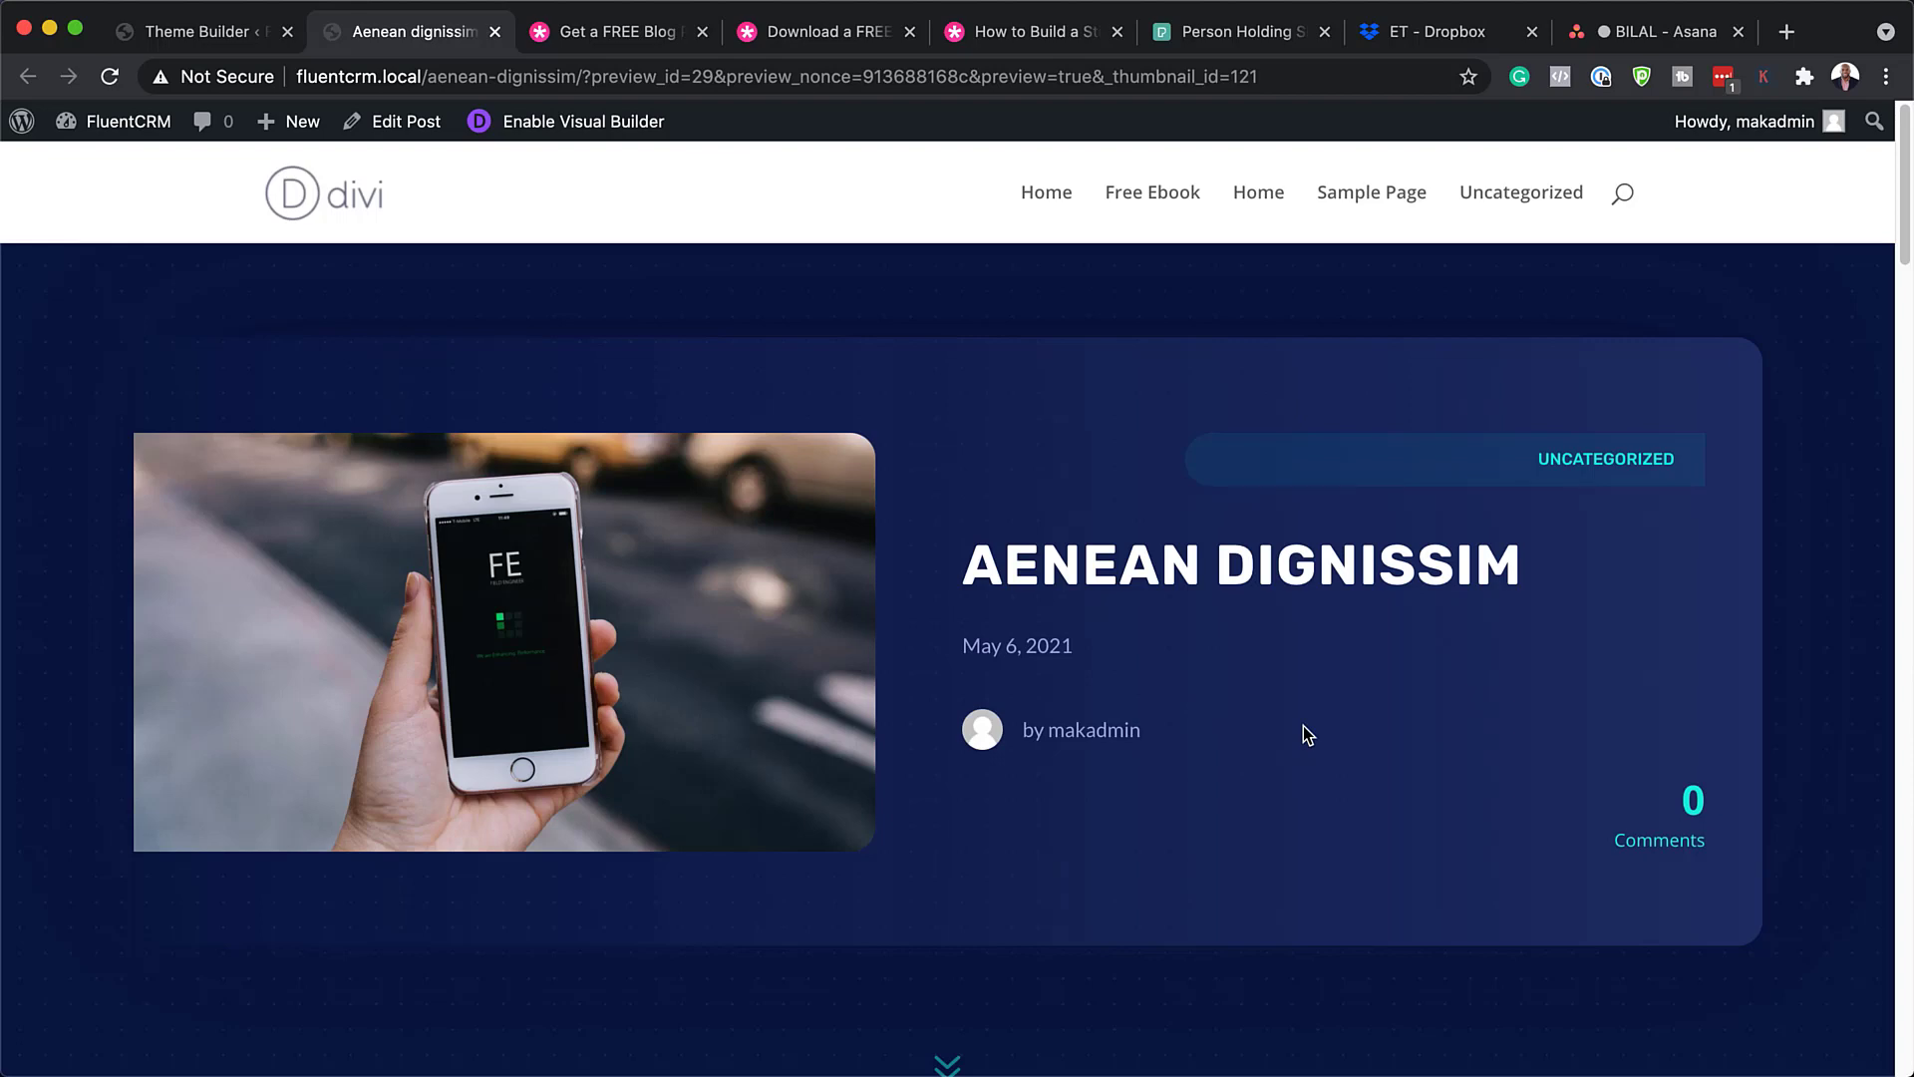
{"action": "left_click", "coordinate": [205, 35]}
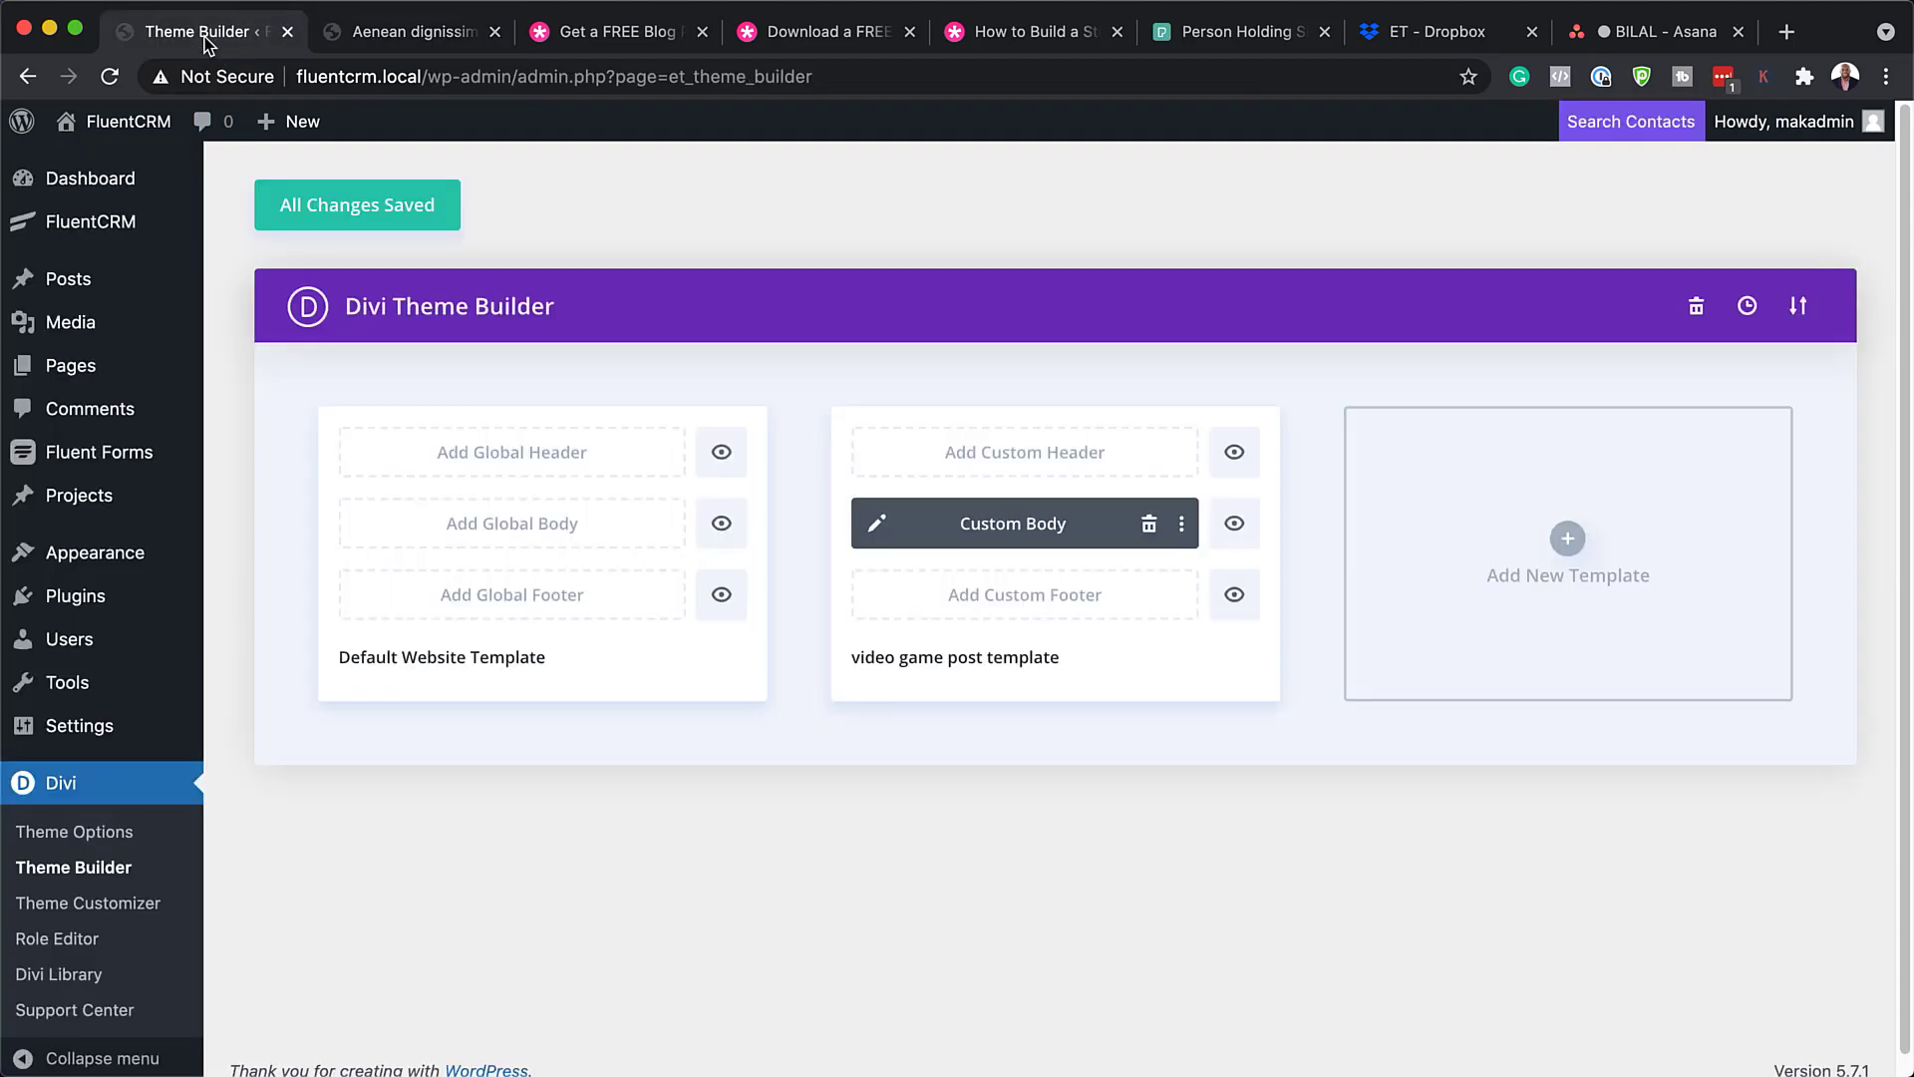
{"action": "left_click", "coordinate": [881, 523]}
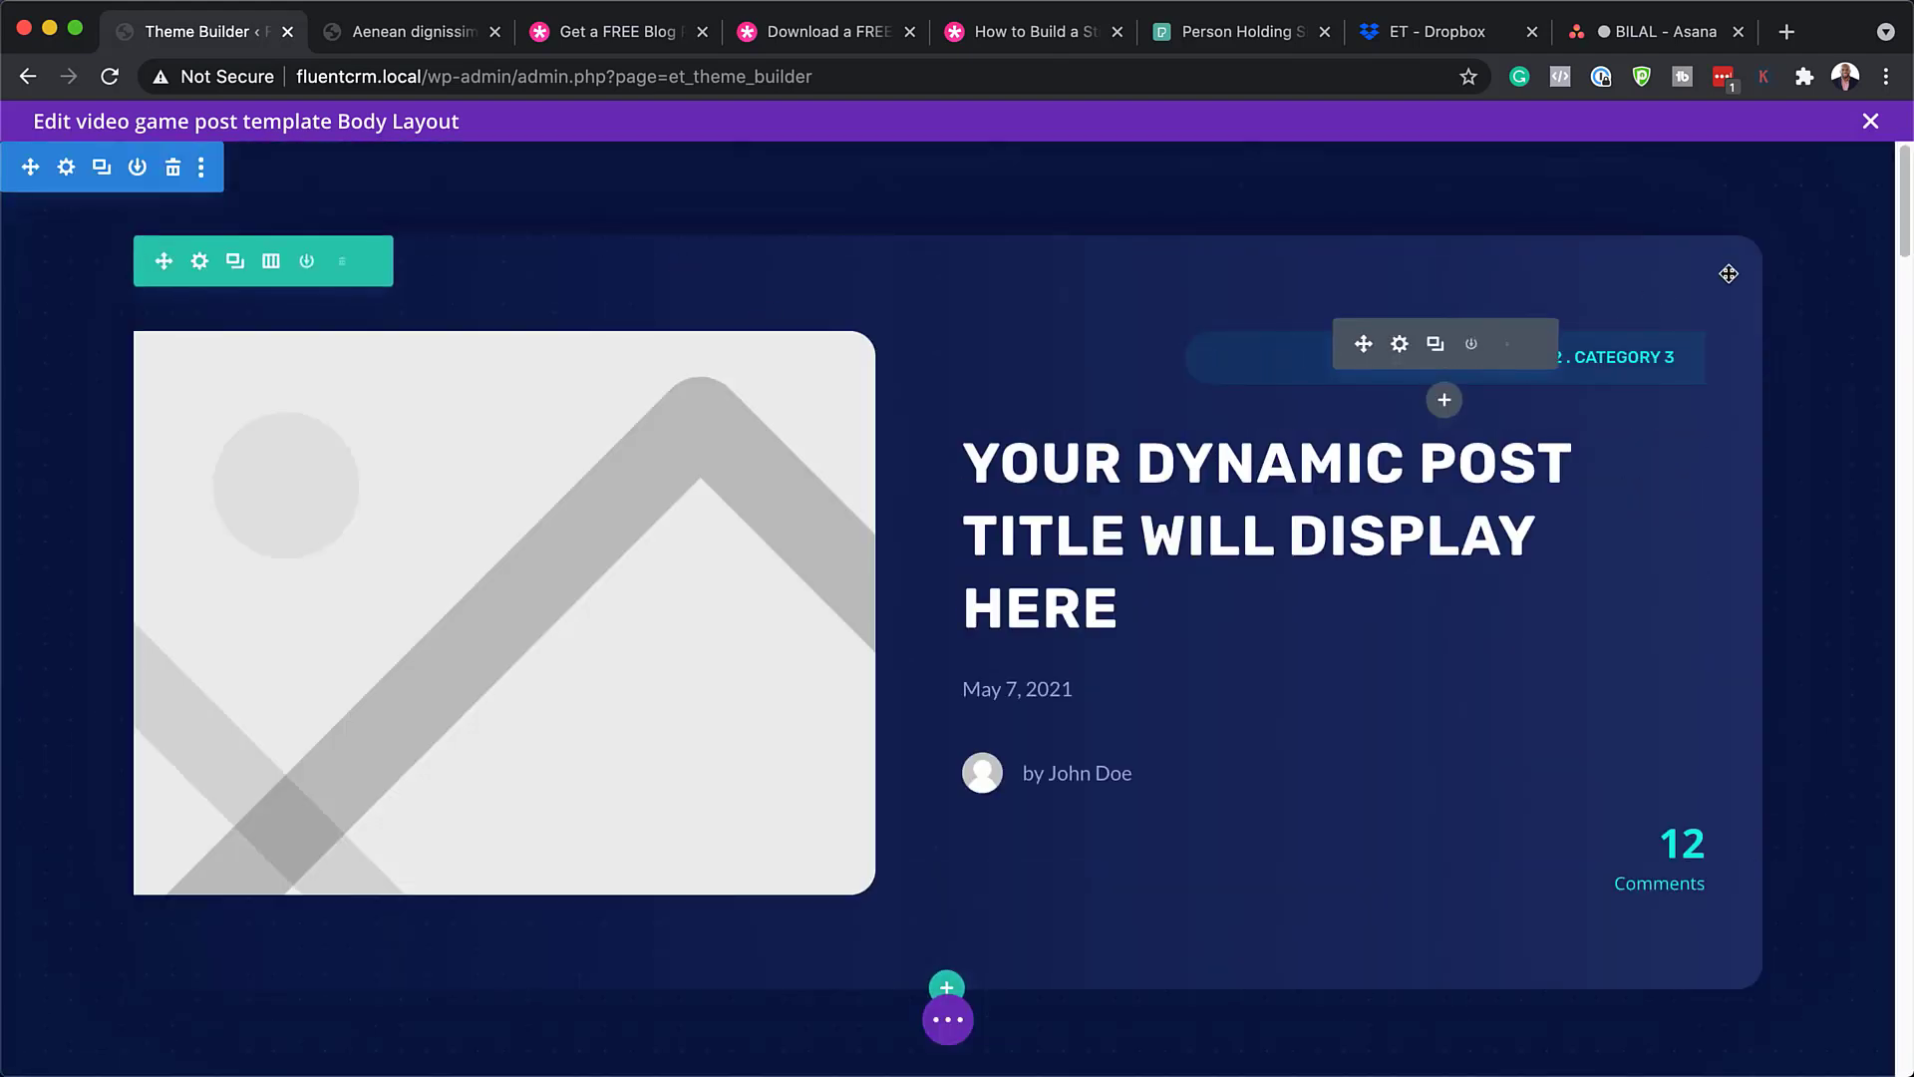
Try green #28bc00 and dark blue #0b0049 as the header section's background colour, and discard the changes
{"action": "left_click", "coordinate": [67, 170]}
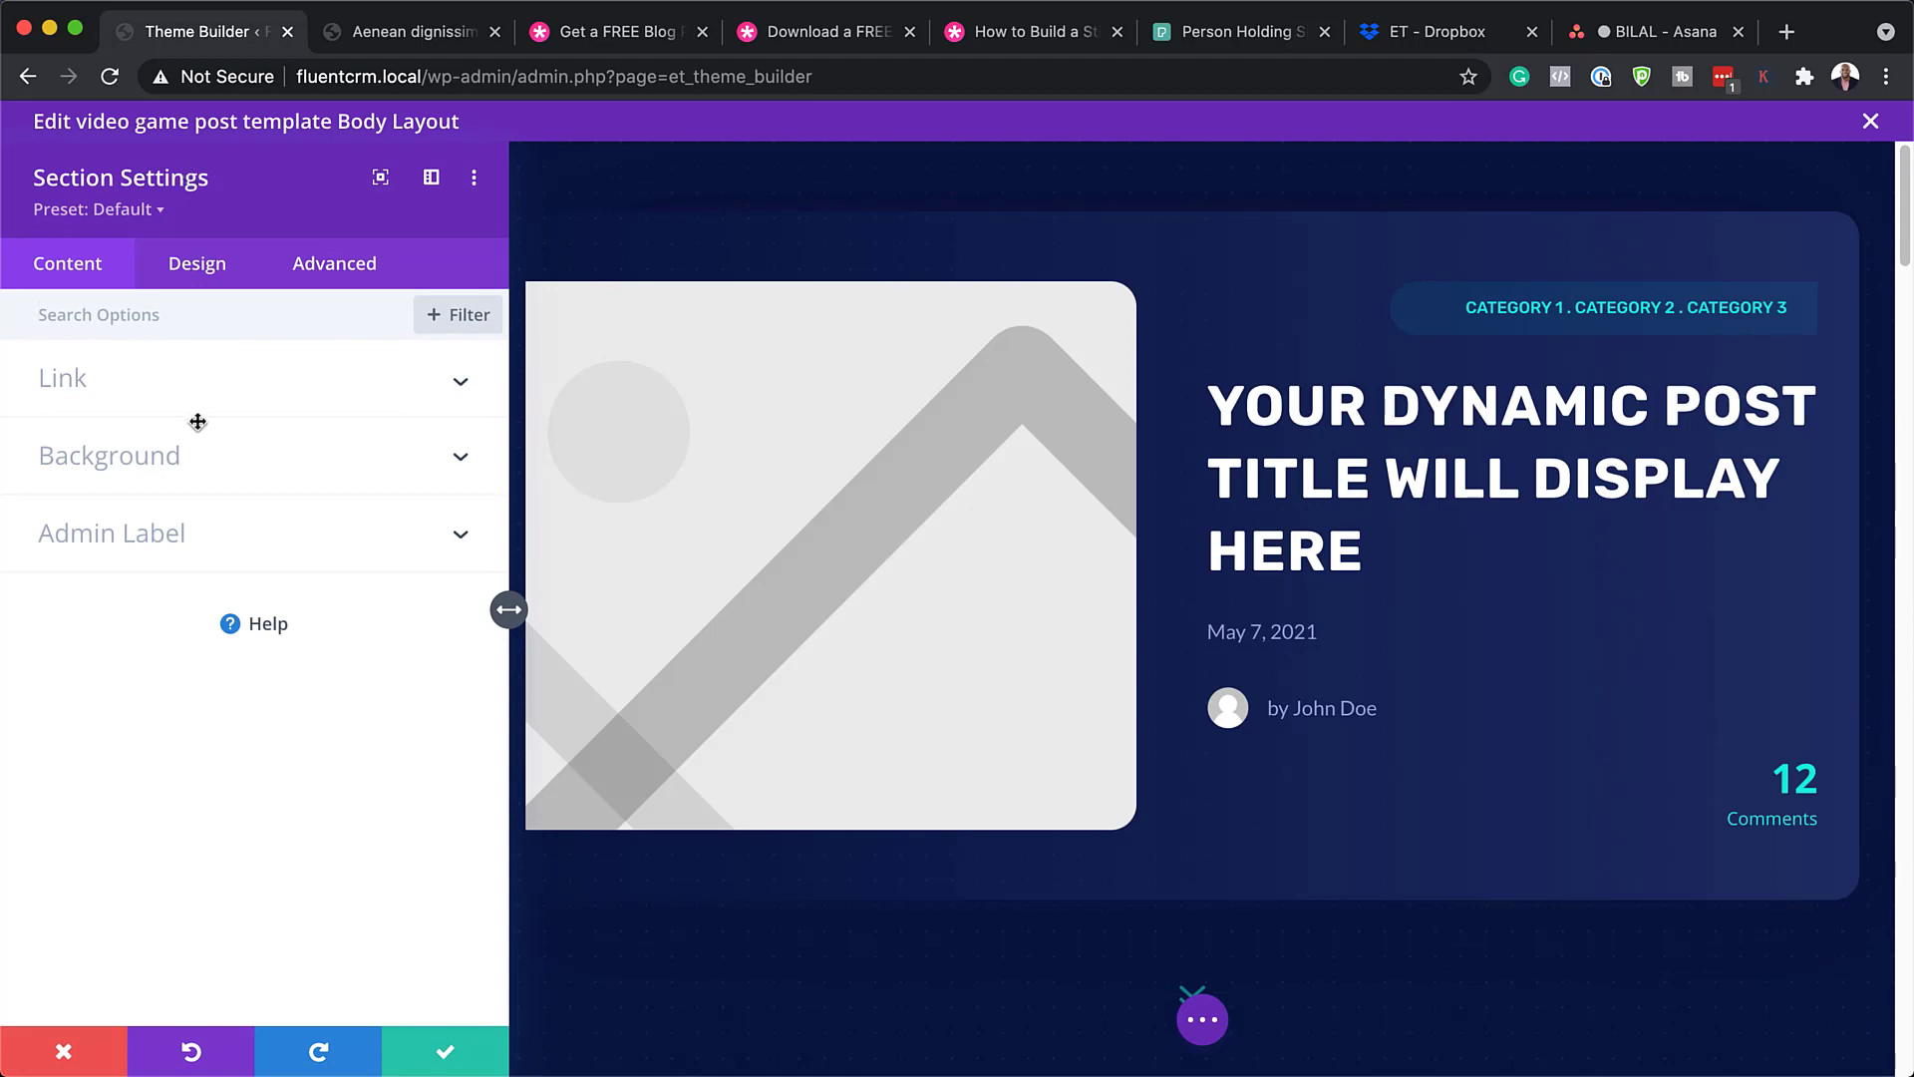
{"action": "left_click", "coordinate": [171, 457]}
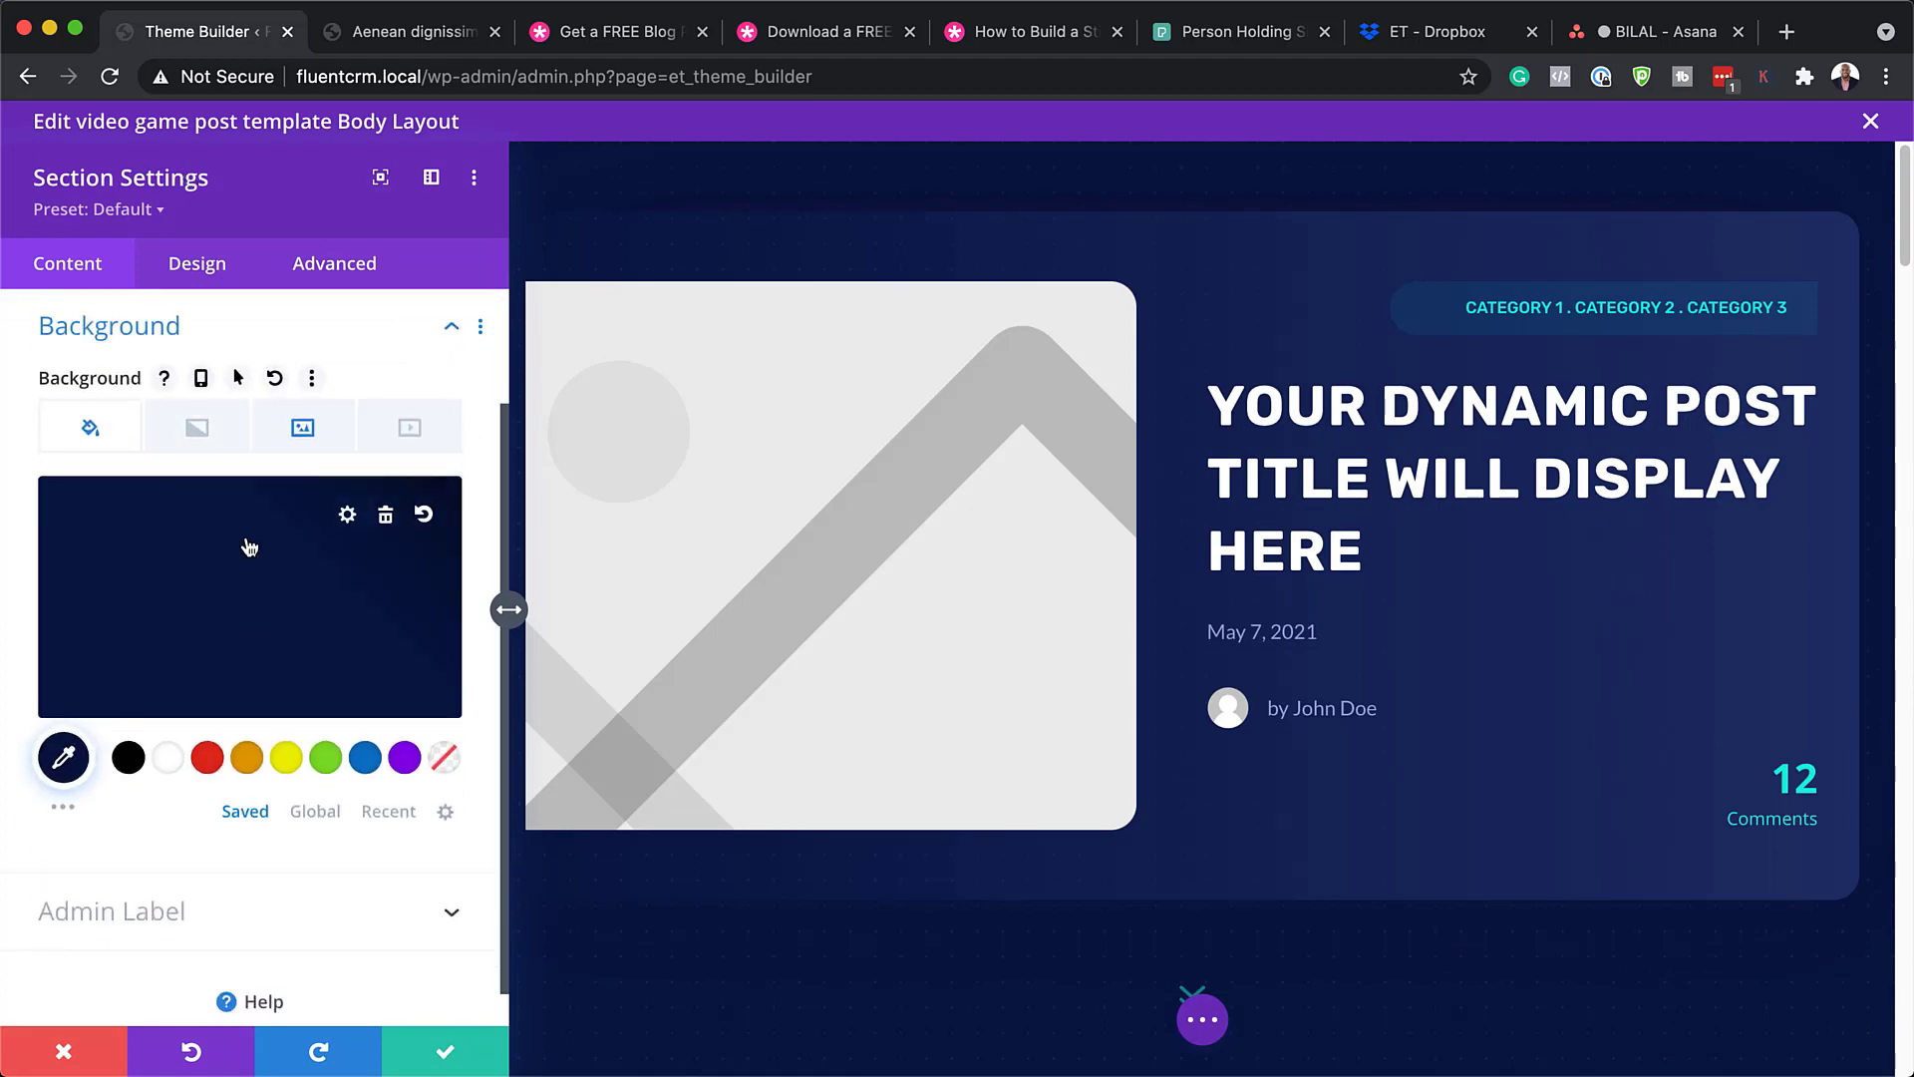
{"action": "left_click", "coordinate": [144, 634]}
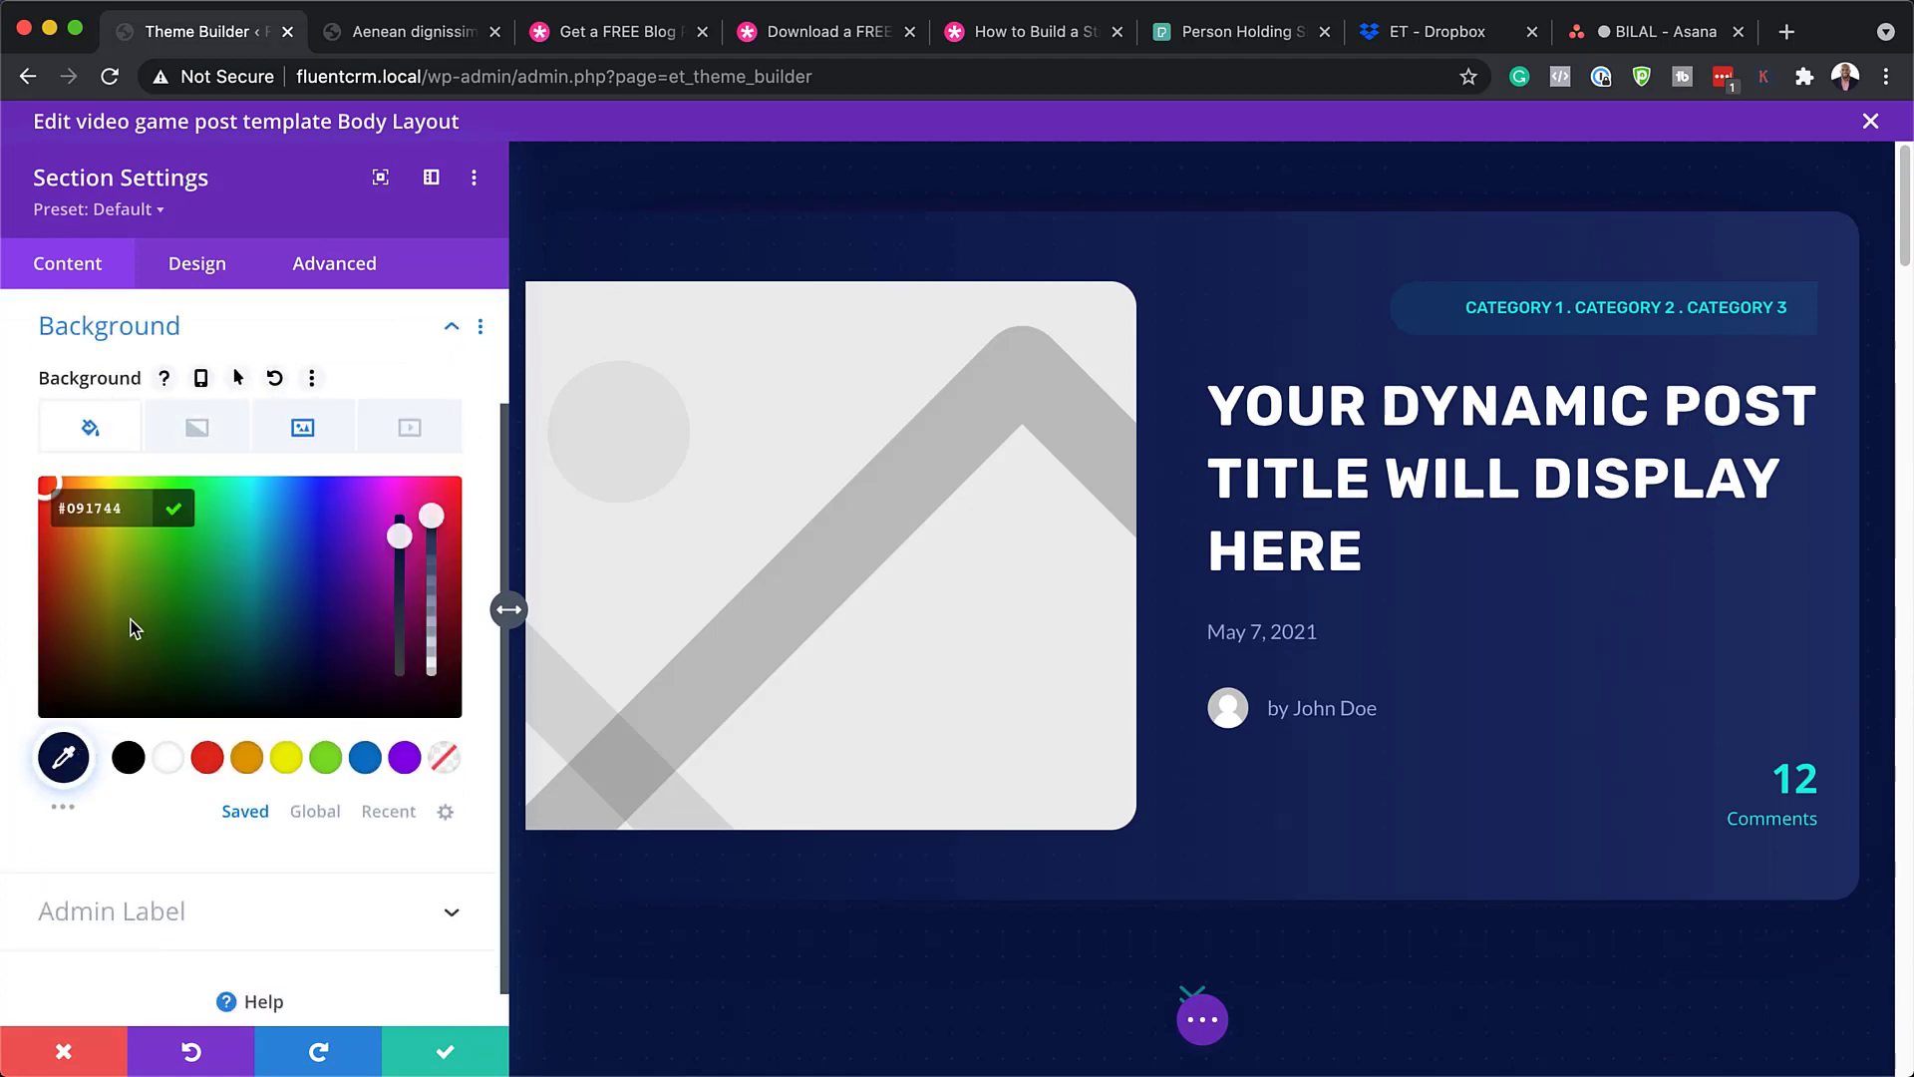
{"action": "left_click_drag", "start_coordinate": [213, 611], "coordinate": [152, 648]}
{"action": "left_click_drag", "start_coordinate": [156, 619], "coordinate": [170, 545]}
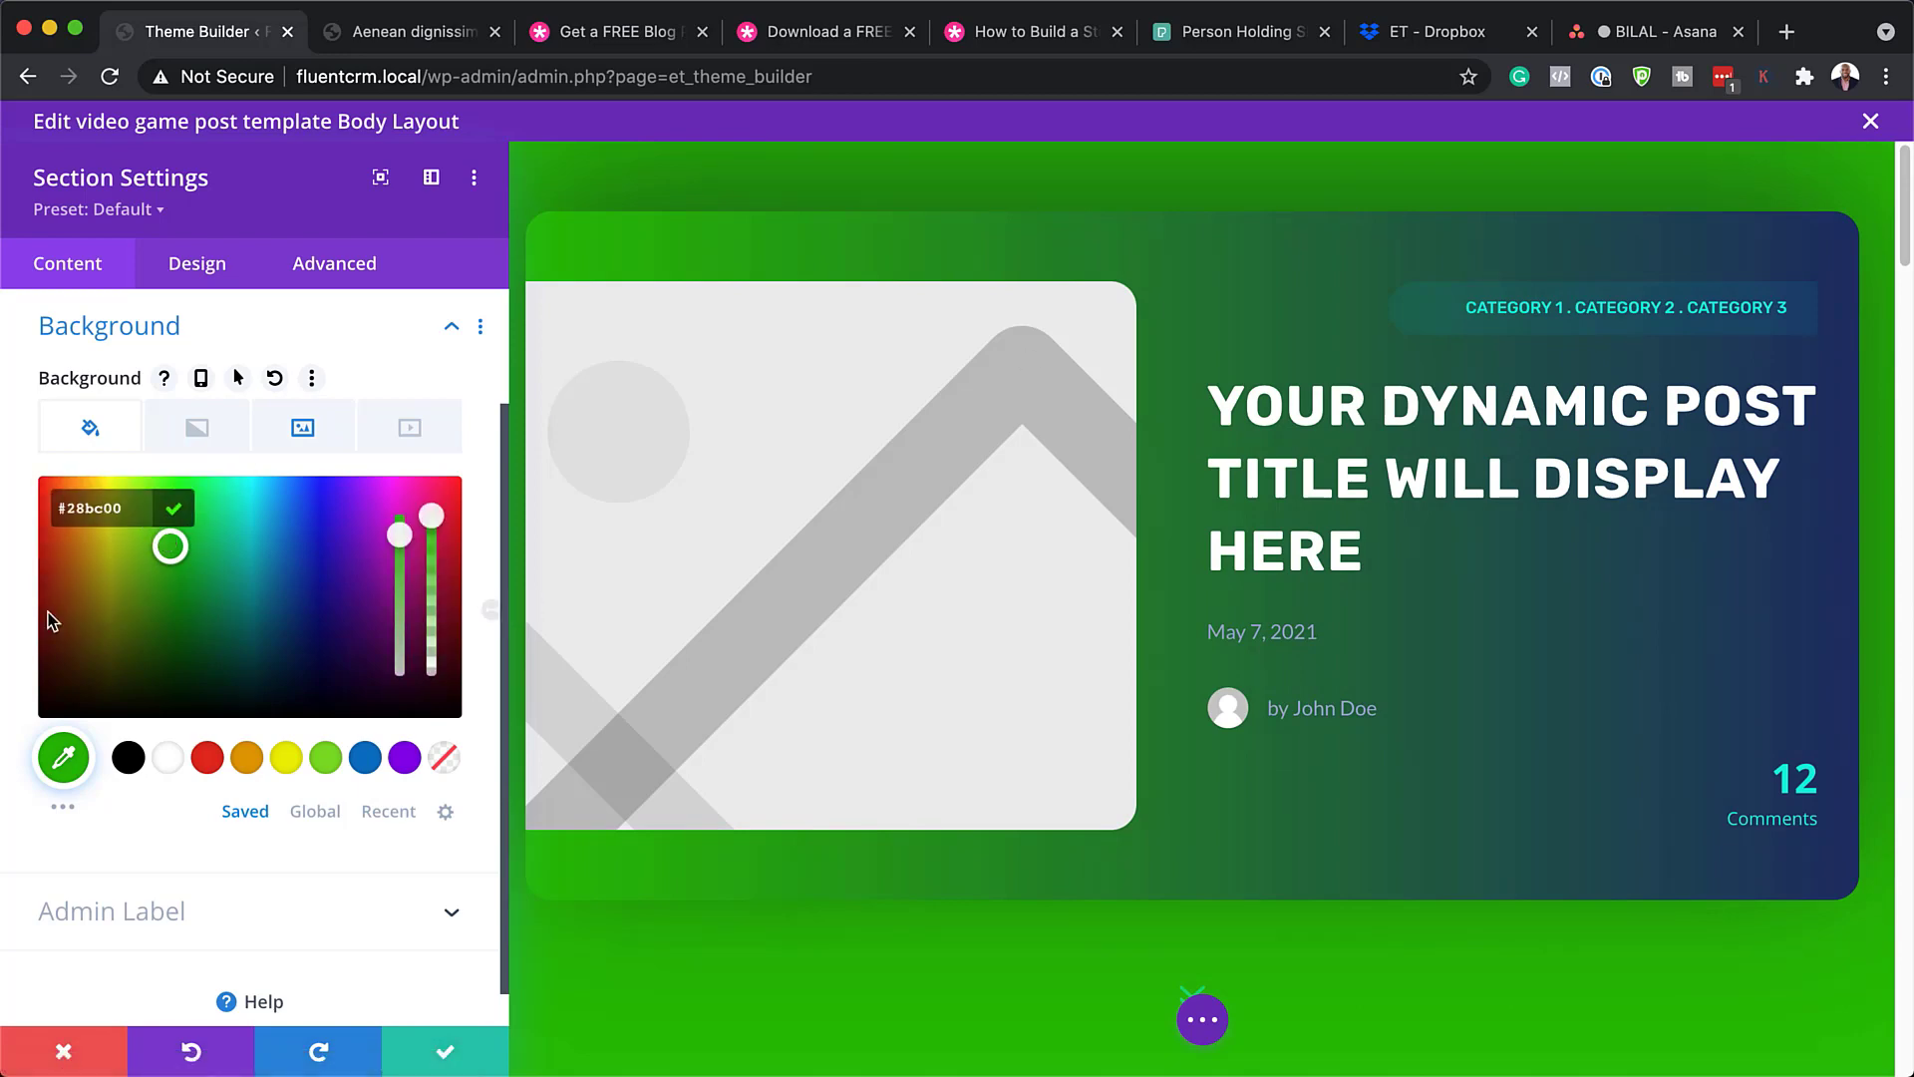
{"action": "left_click", "coordinate": [273, 640]}
{"action": "left_click_drag", "start_coordinate": [272, 640], "coordinate": [337, 653]}
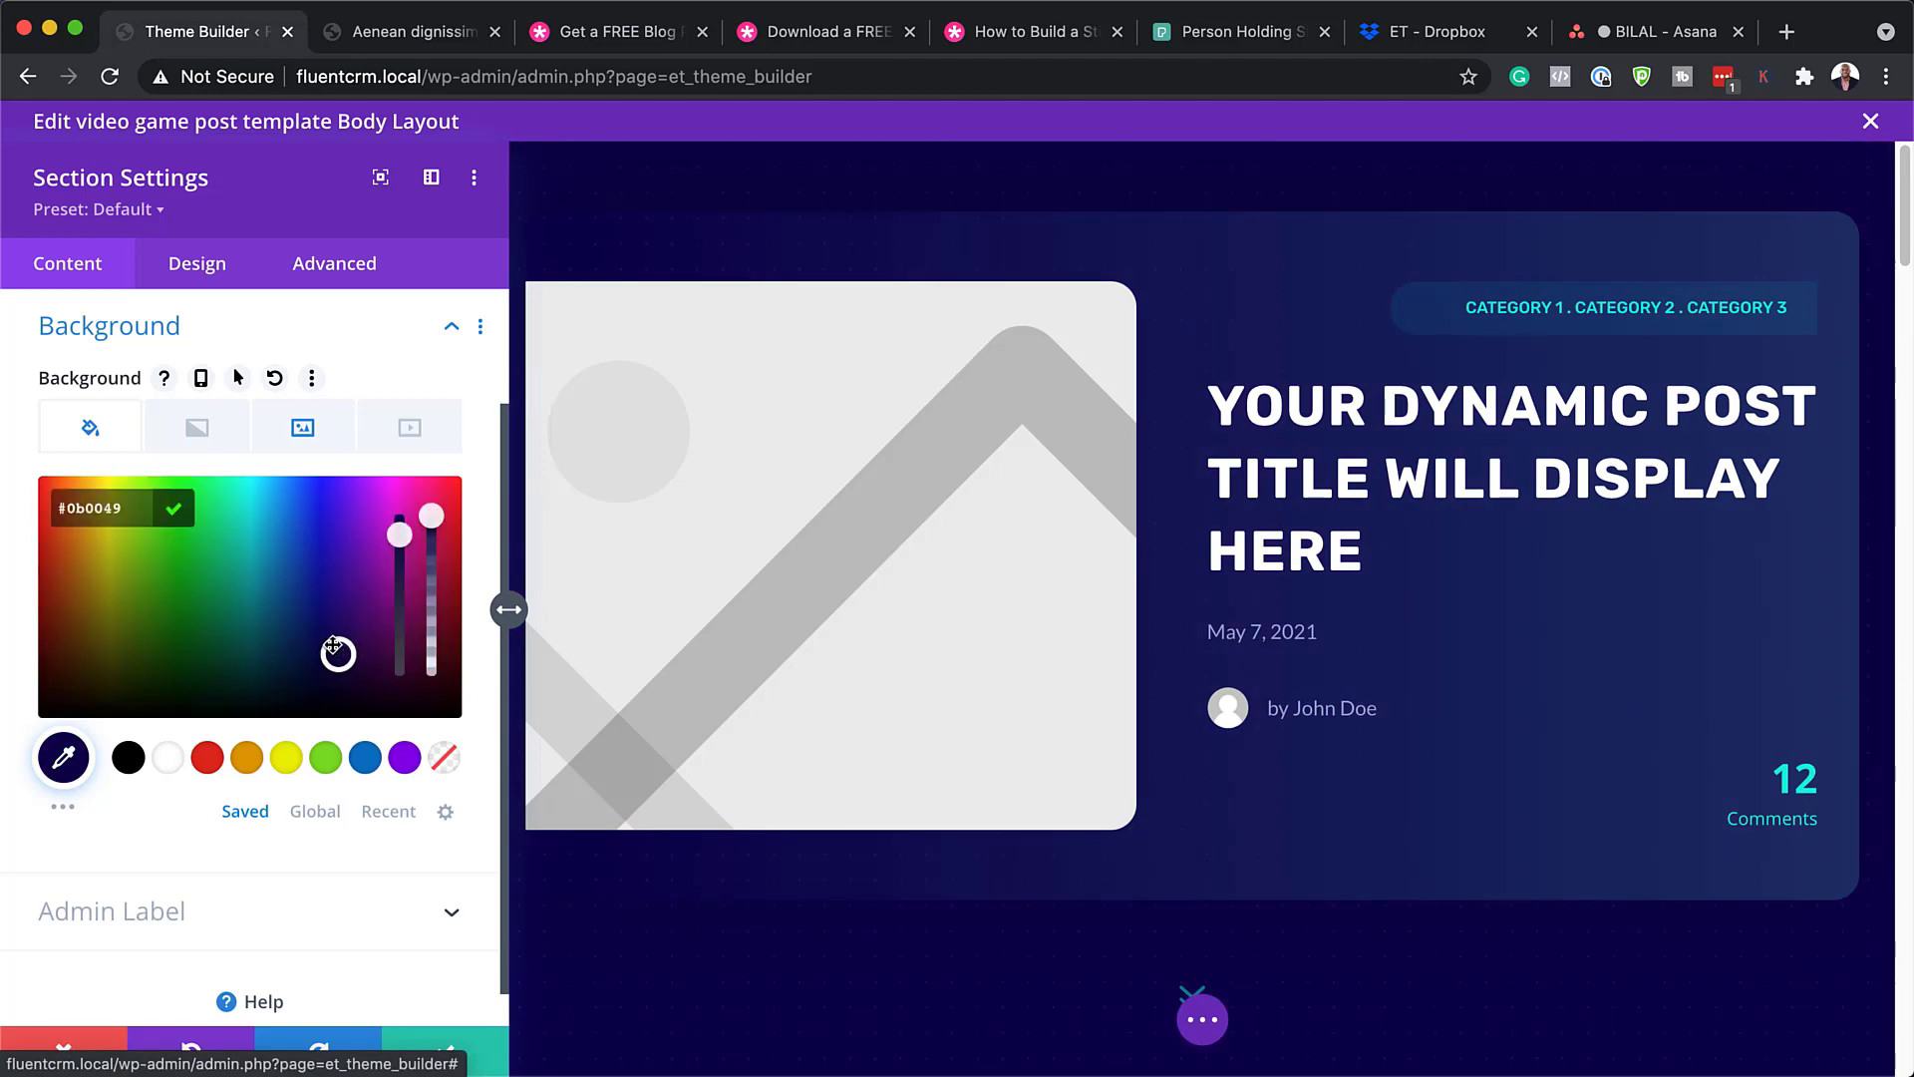
{"action": "key", "text": "super+z"}
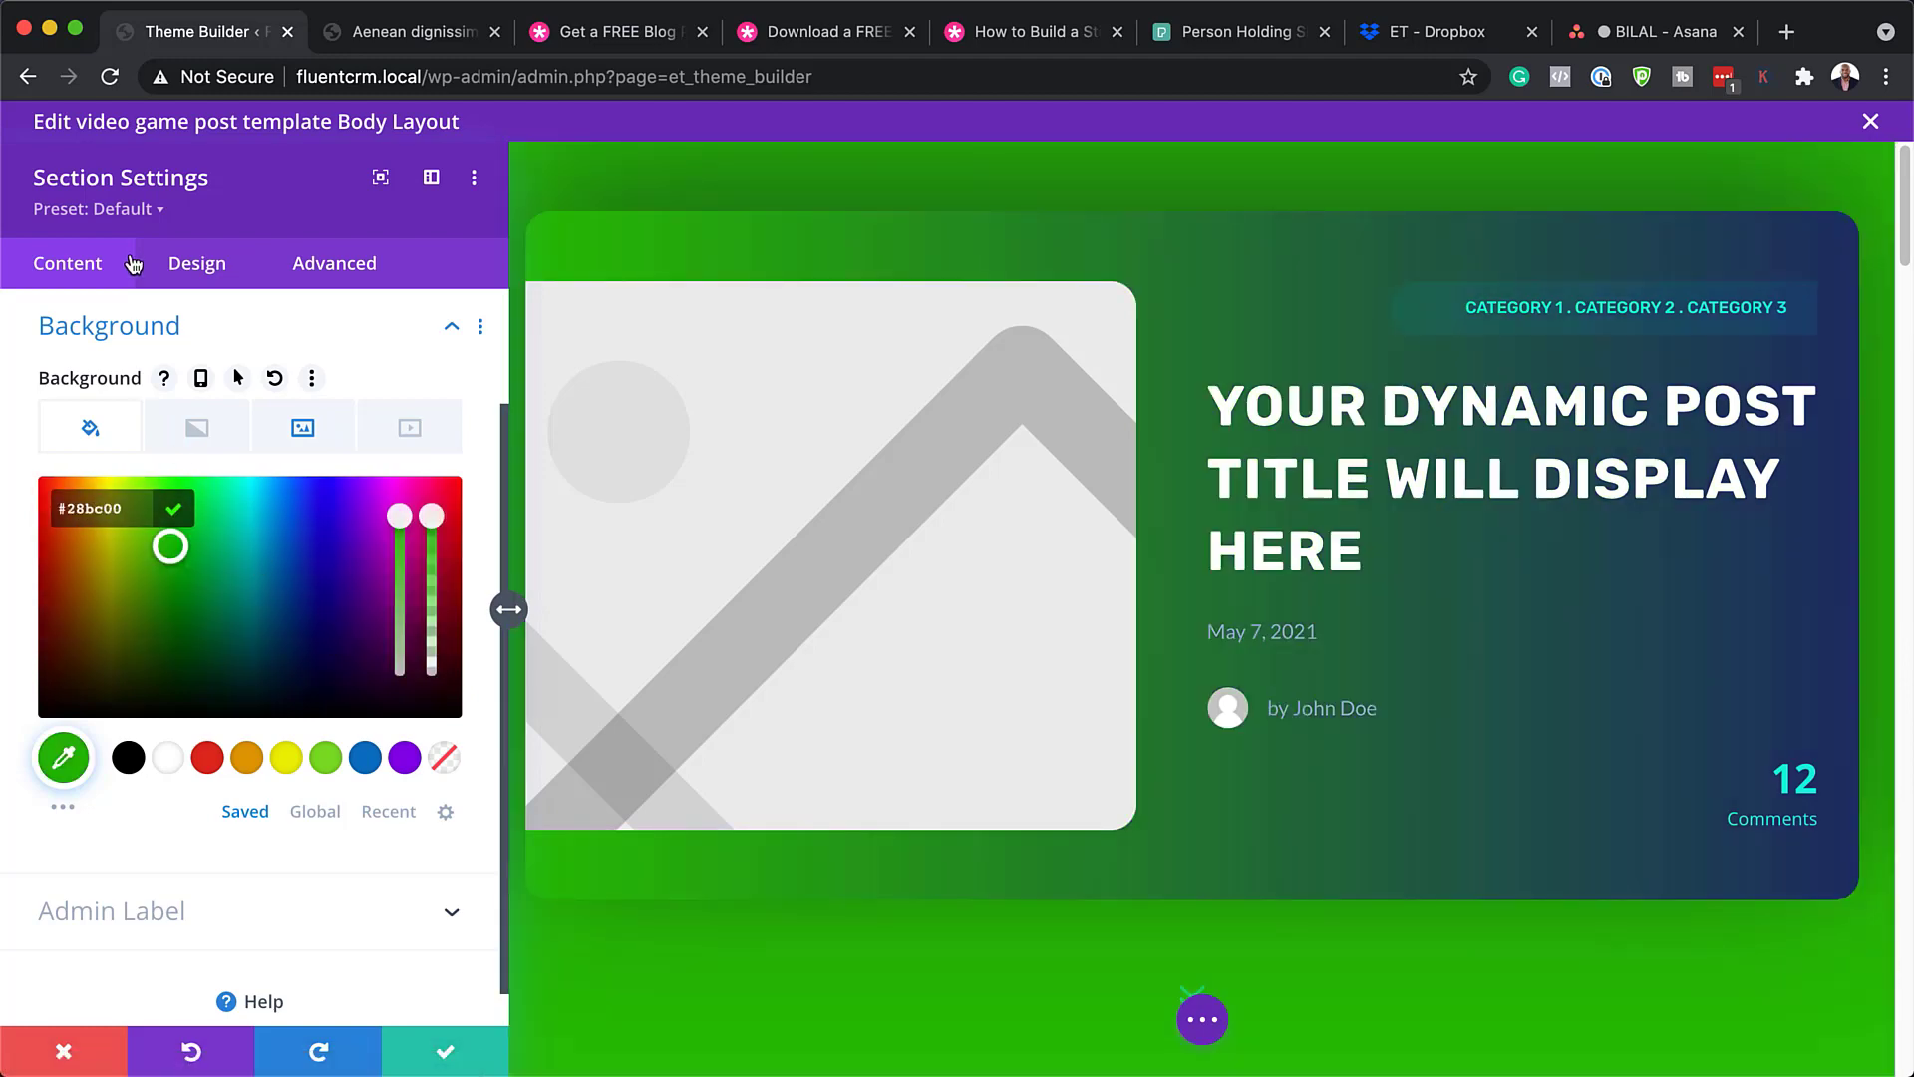
{"action": "left_click", "coordinate": [63, 1051]}
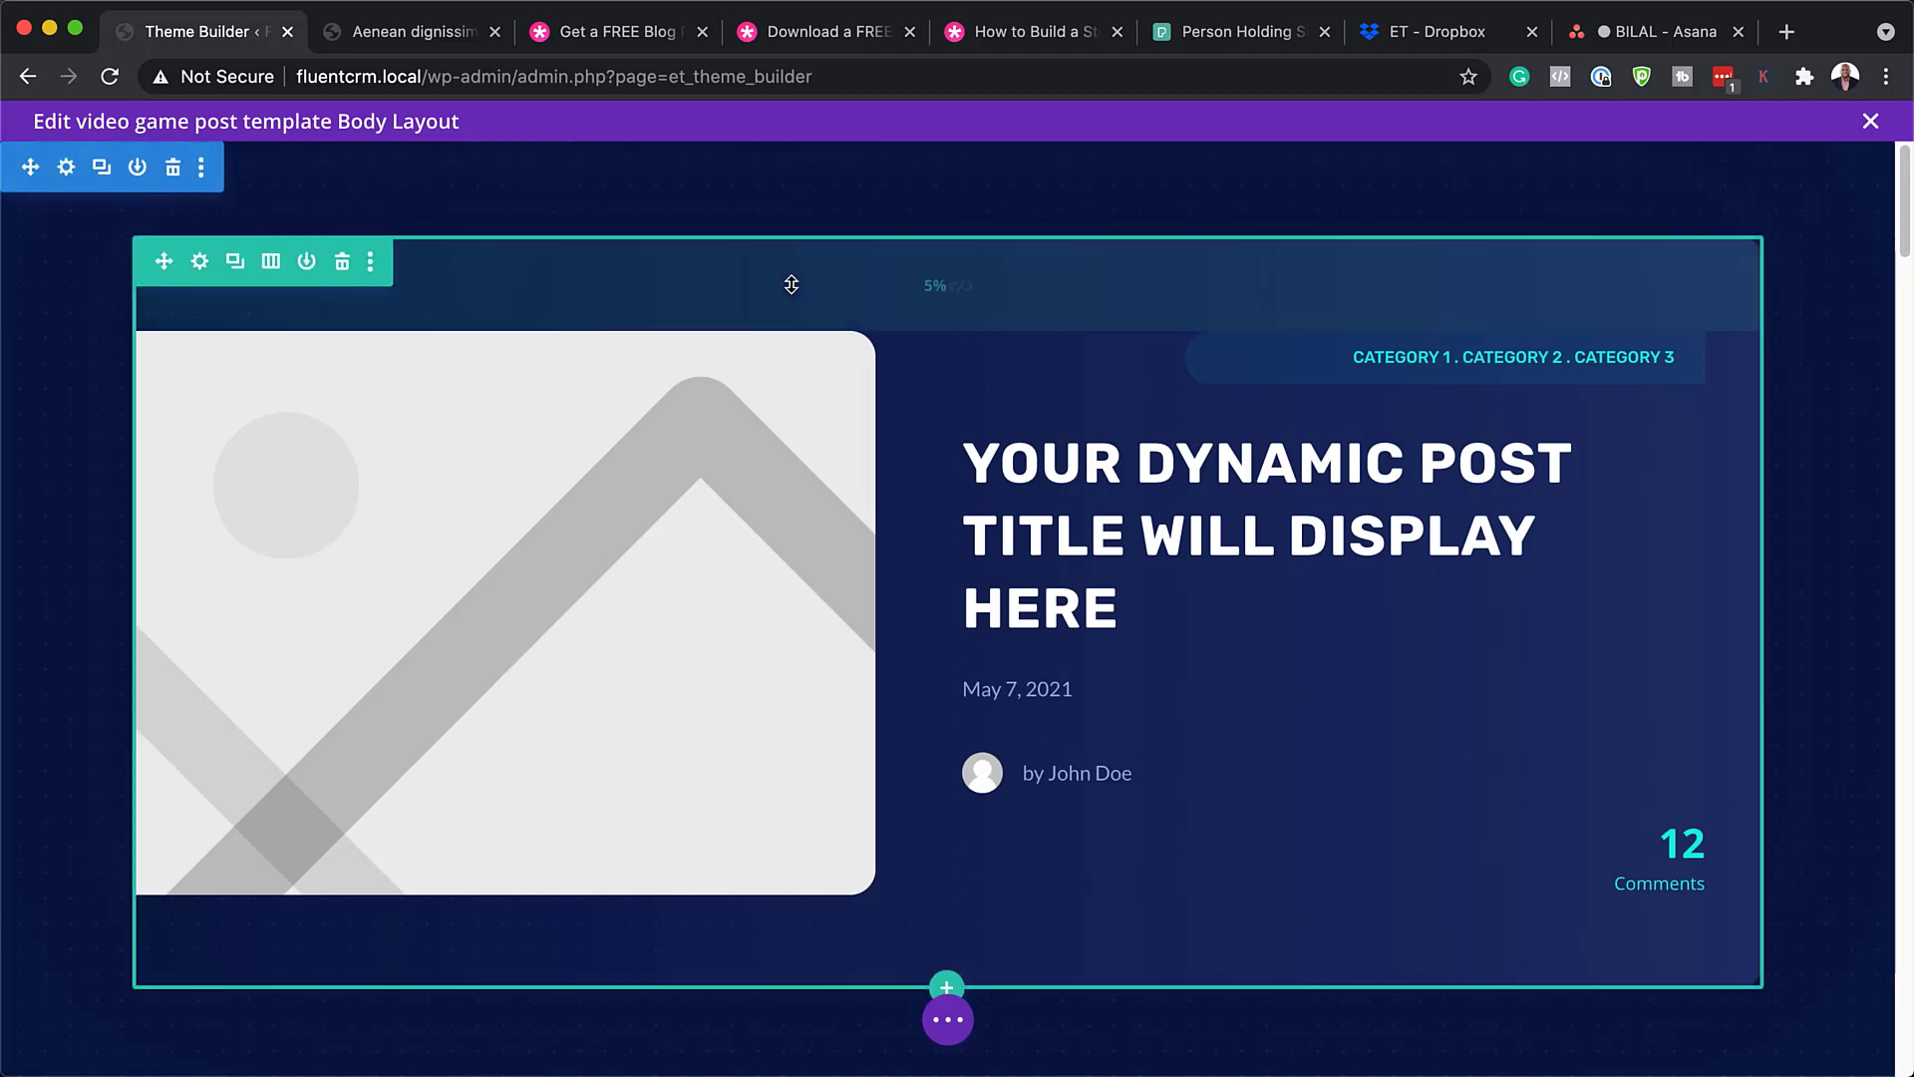
Try #0c71c3, #8300e9, #e09900 and #e02b20 as the second colour of the header row's background gradient, and discard the changes
{"action": "left_click", "coordinate": [201, 263]}
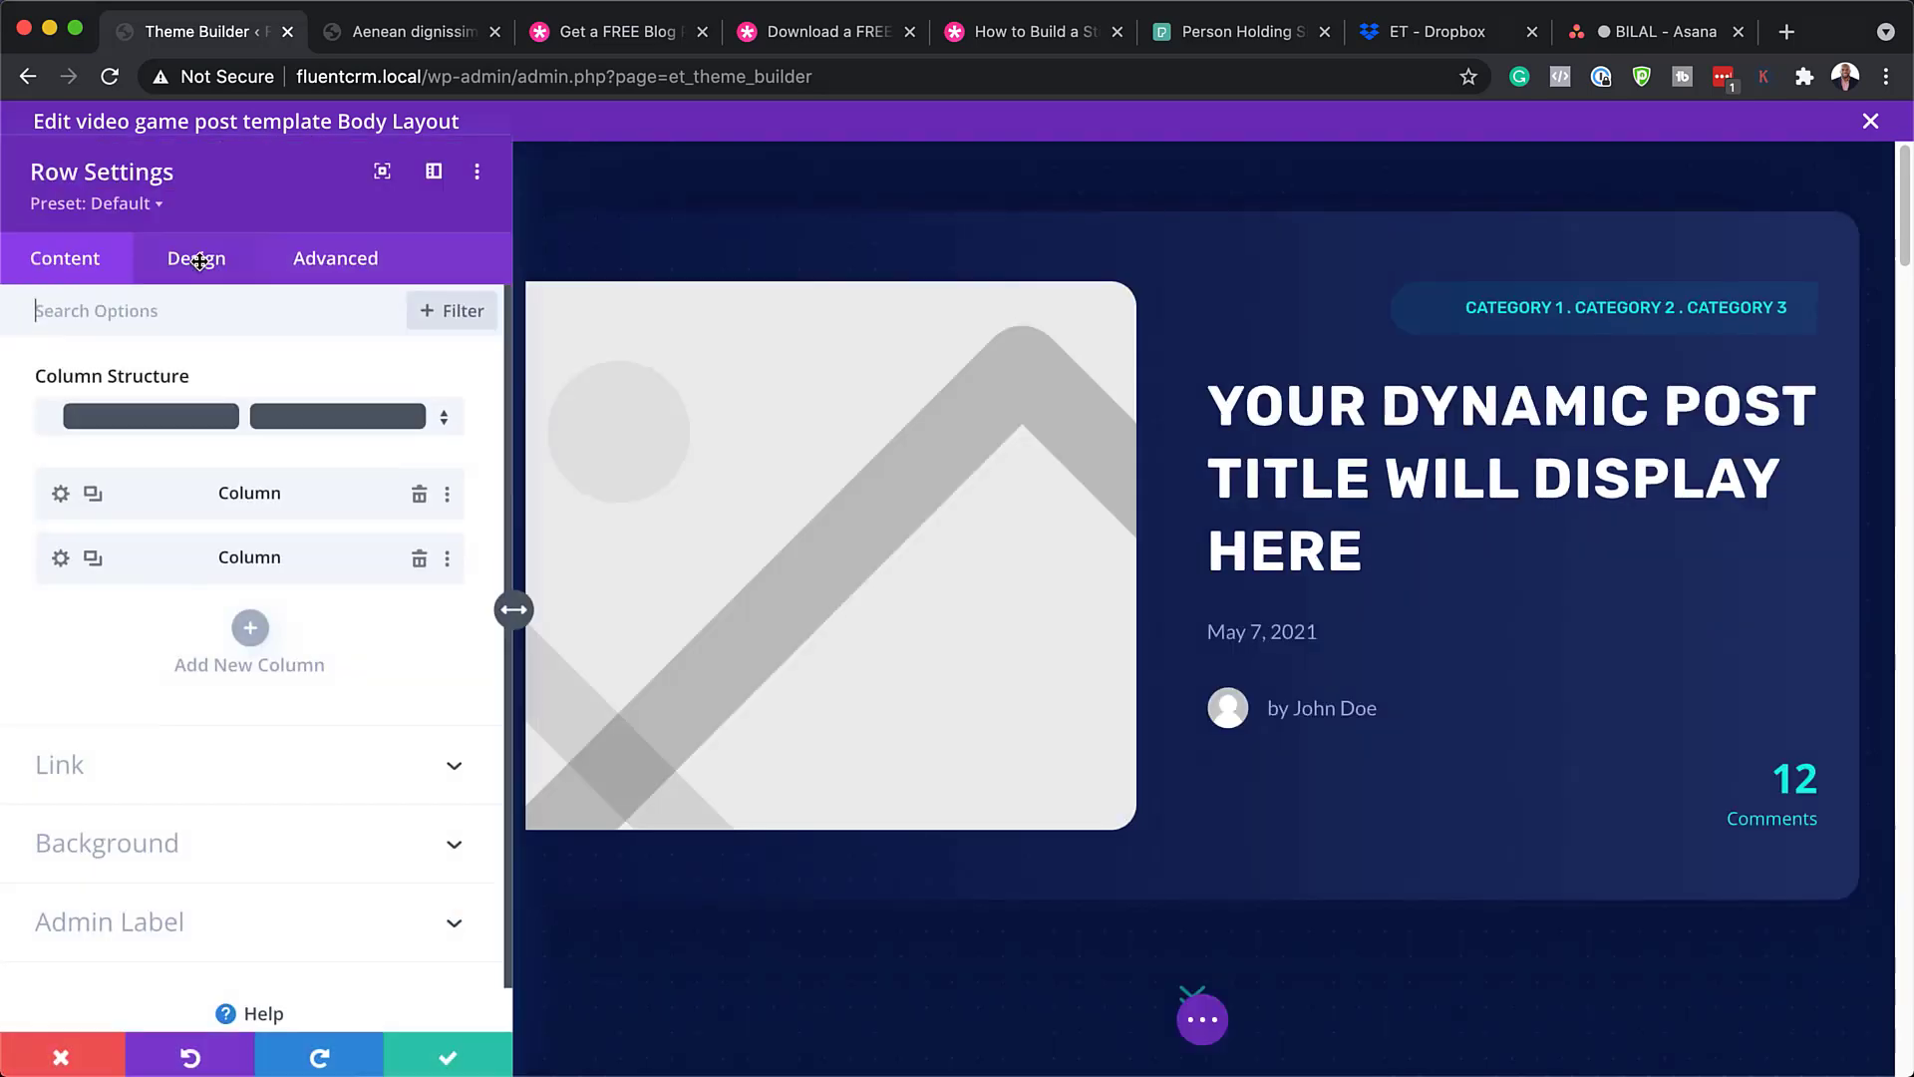
{"action": "left_click", "coordinate": [184, 823]}
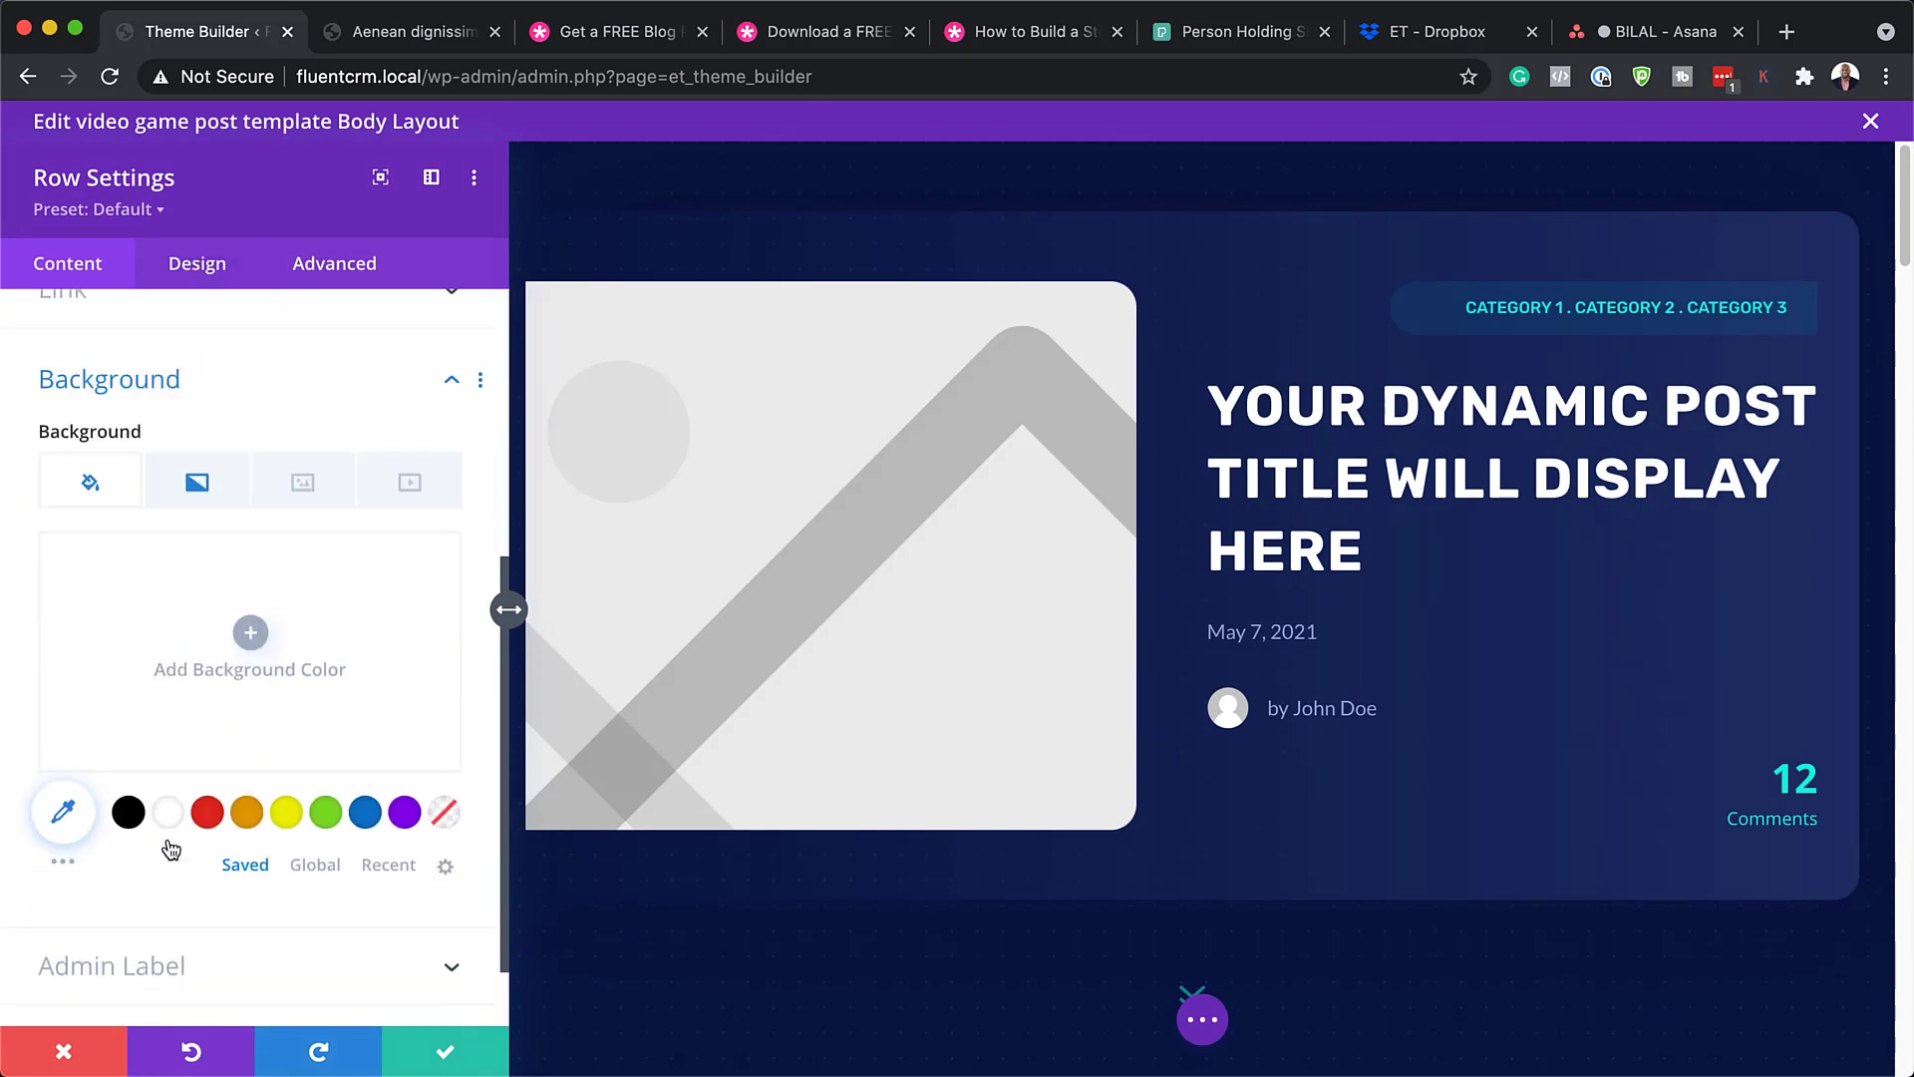
{"action": "left_click", "coordinate": [199, 506]}
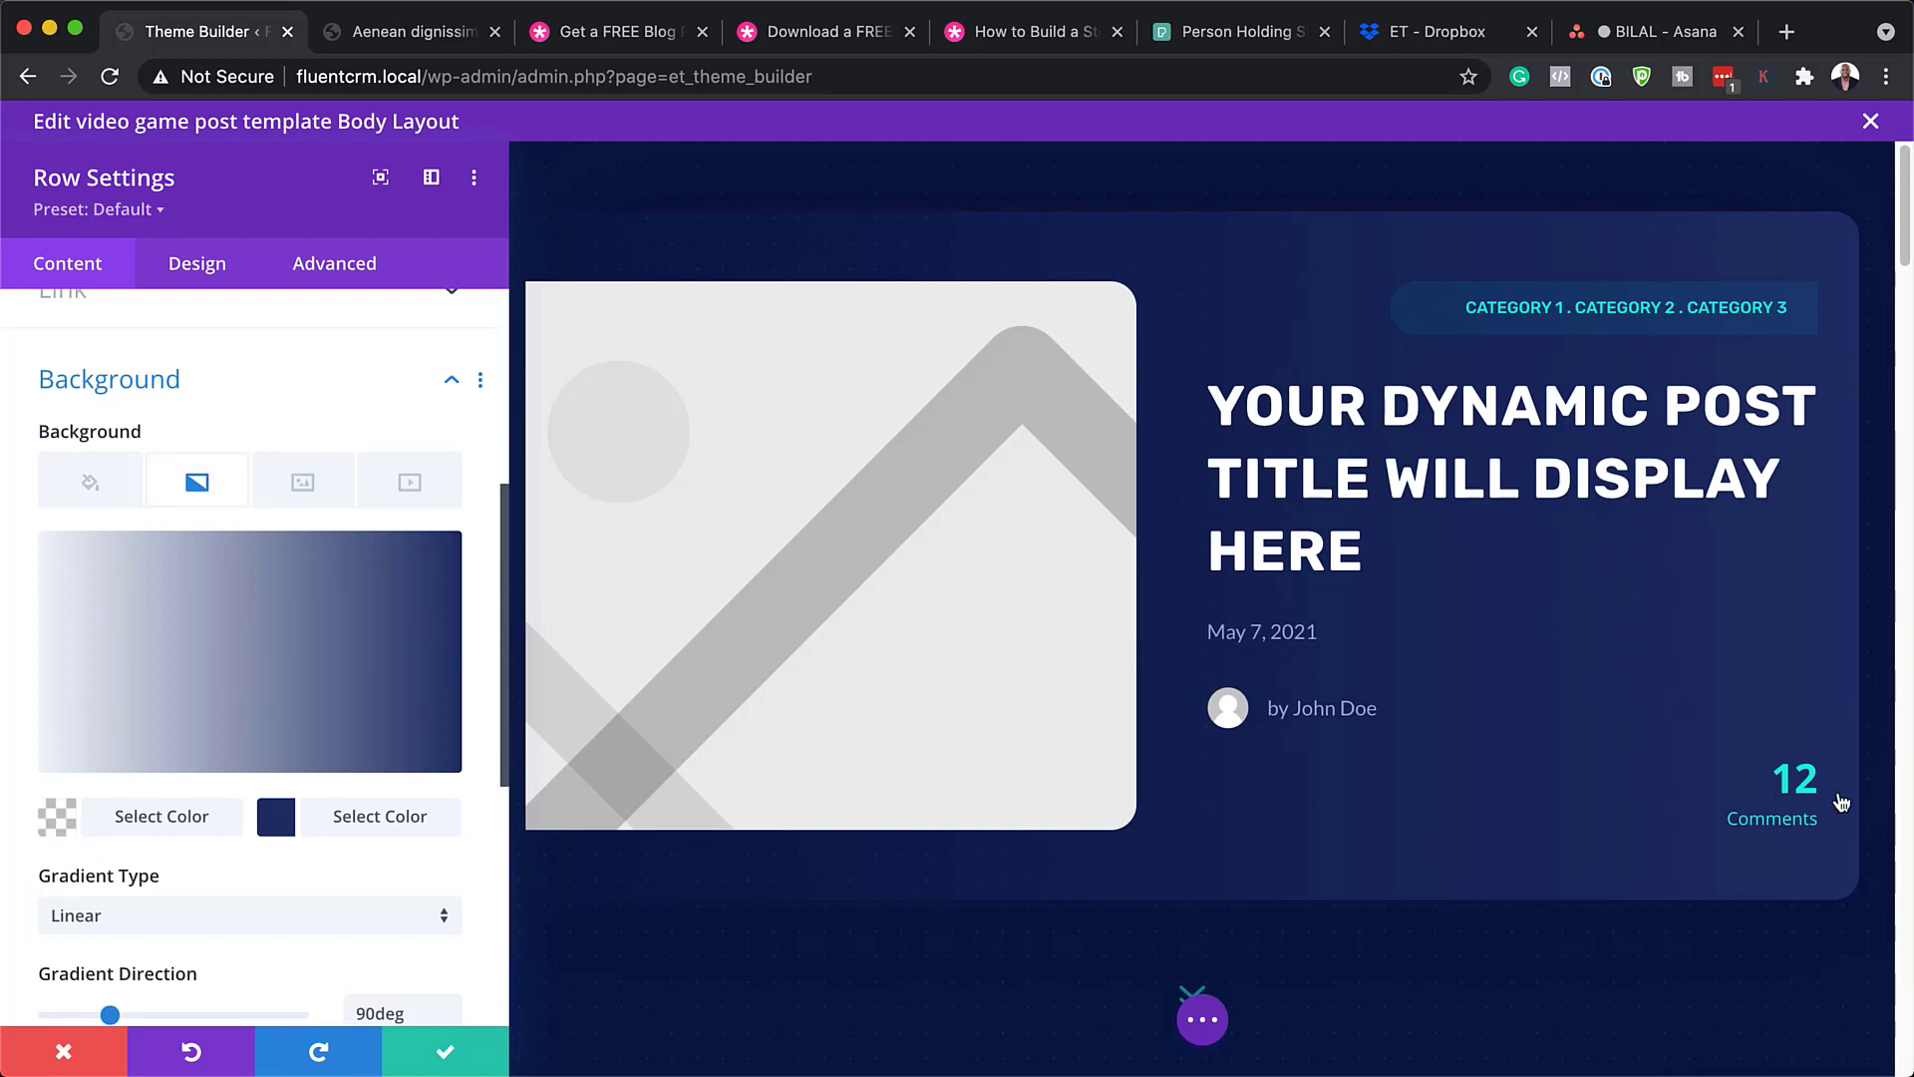
{"action": "left_click", "coordinate": [283, 831]}
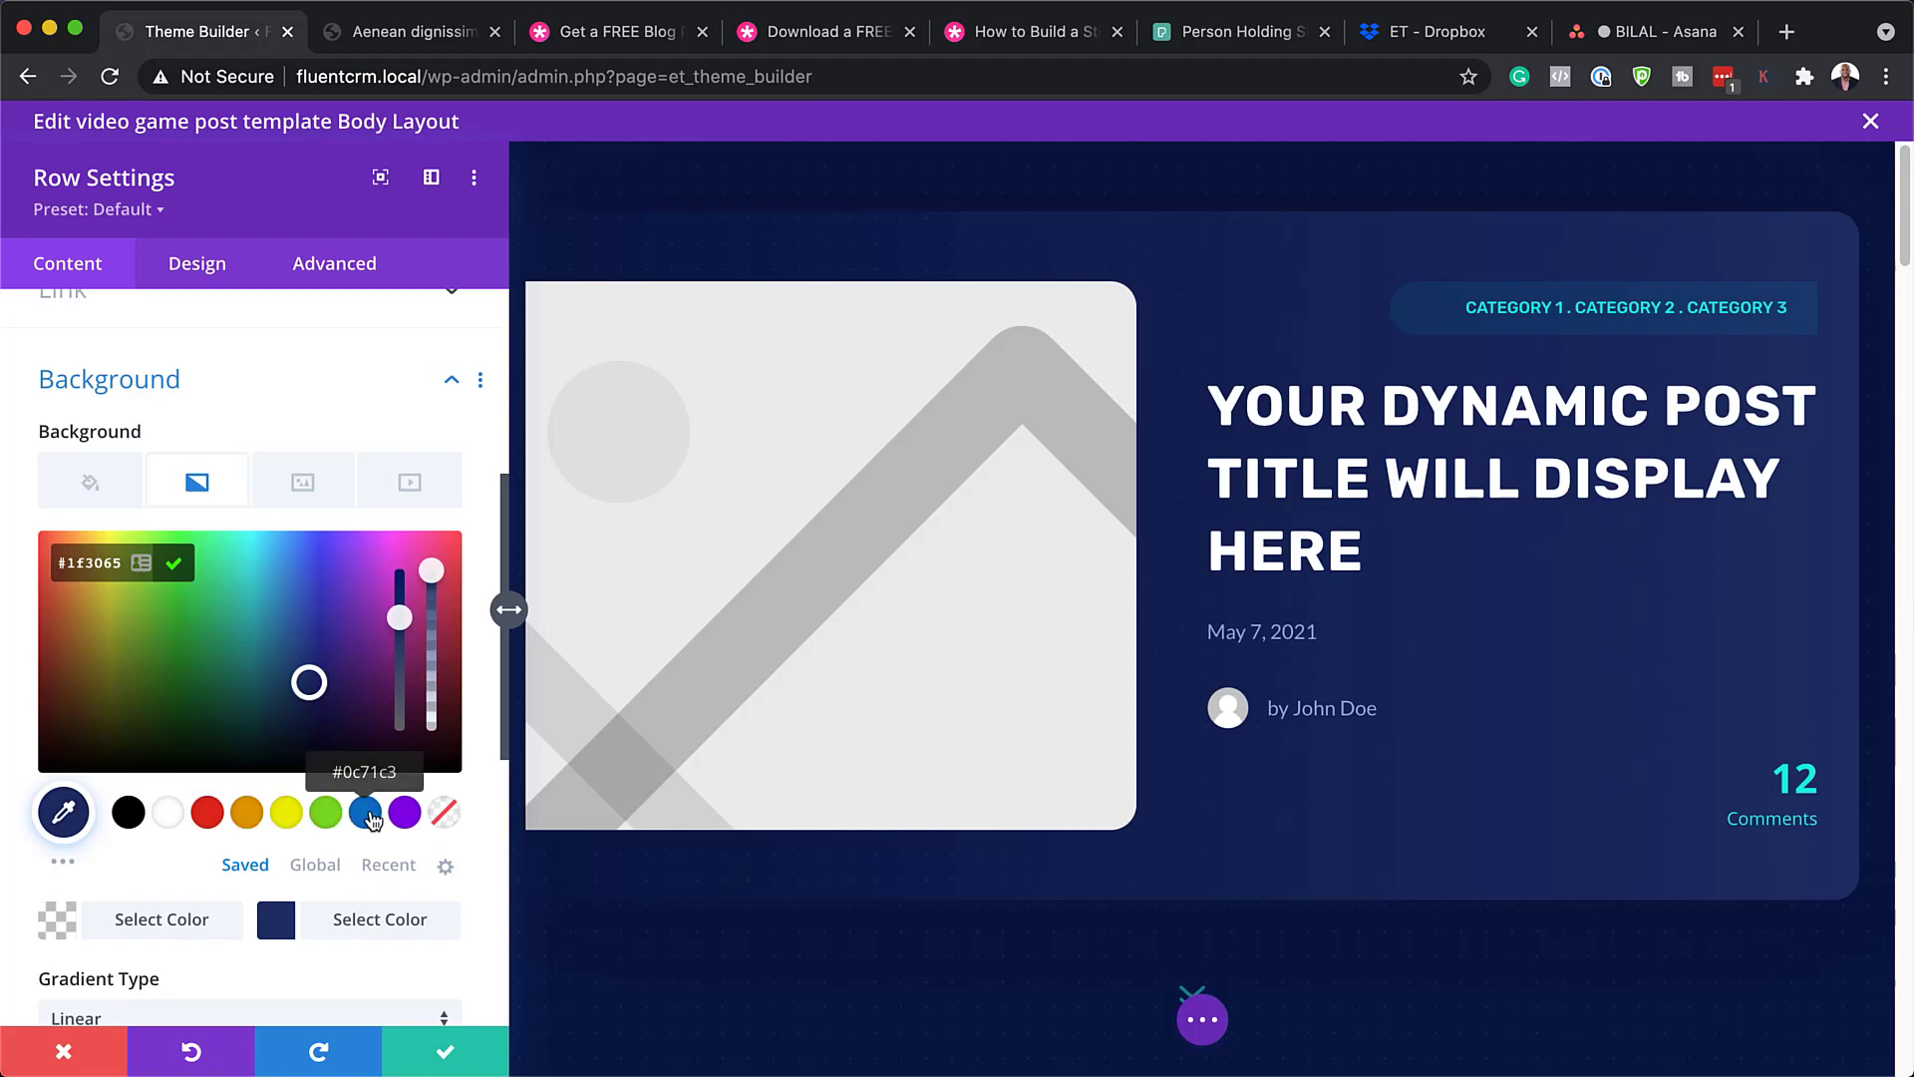
{"action": "left_click", "coordinate": [368, 815]}
{"action": "left_click", "coordinate": [404, 813]}
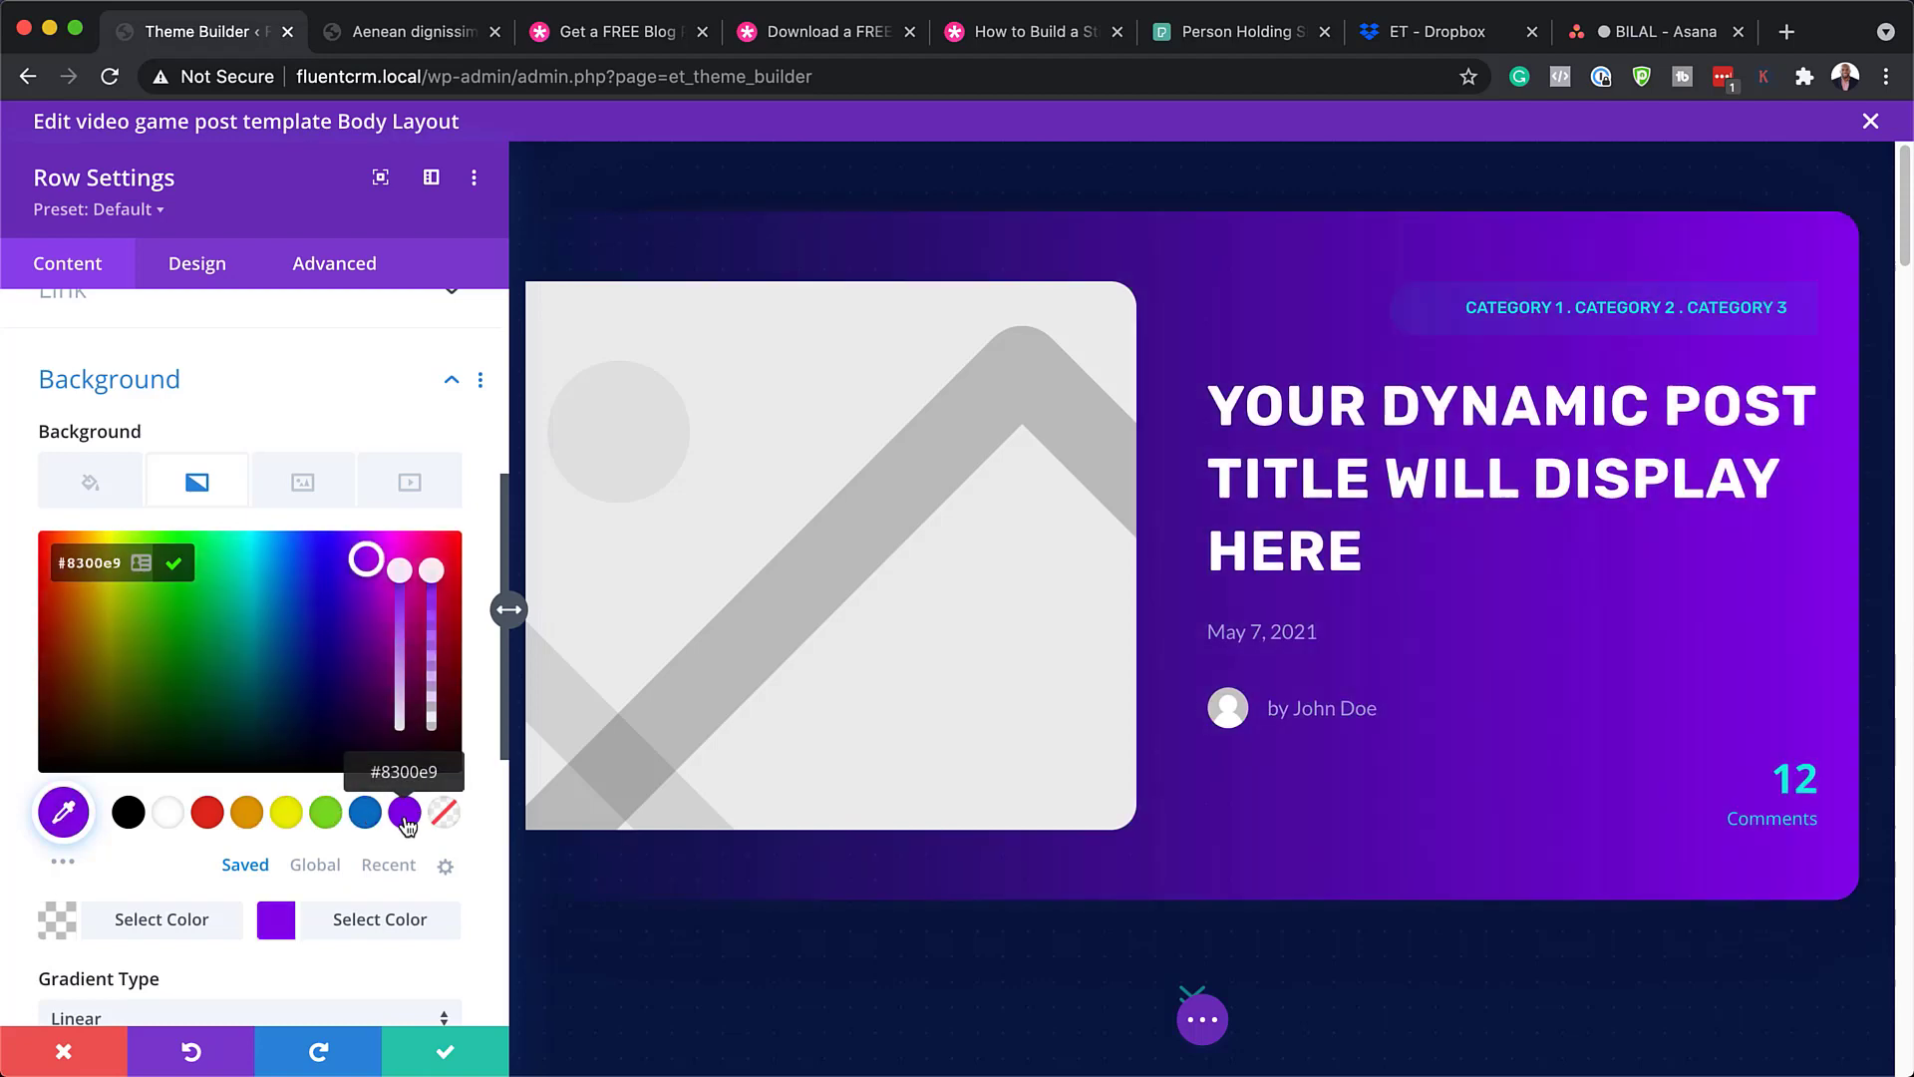
{"action": "left_click", "coordinate": [247, 813]}
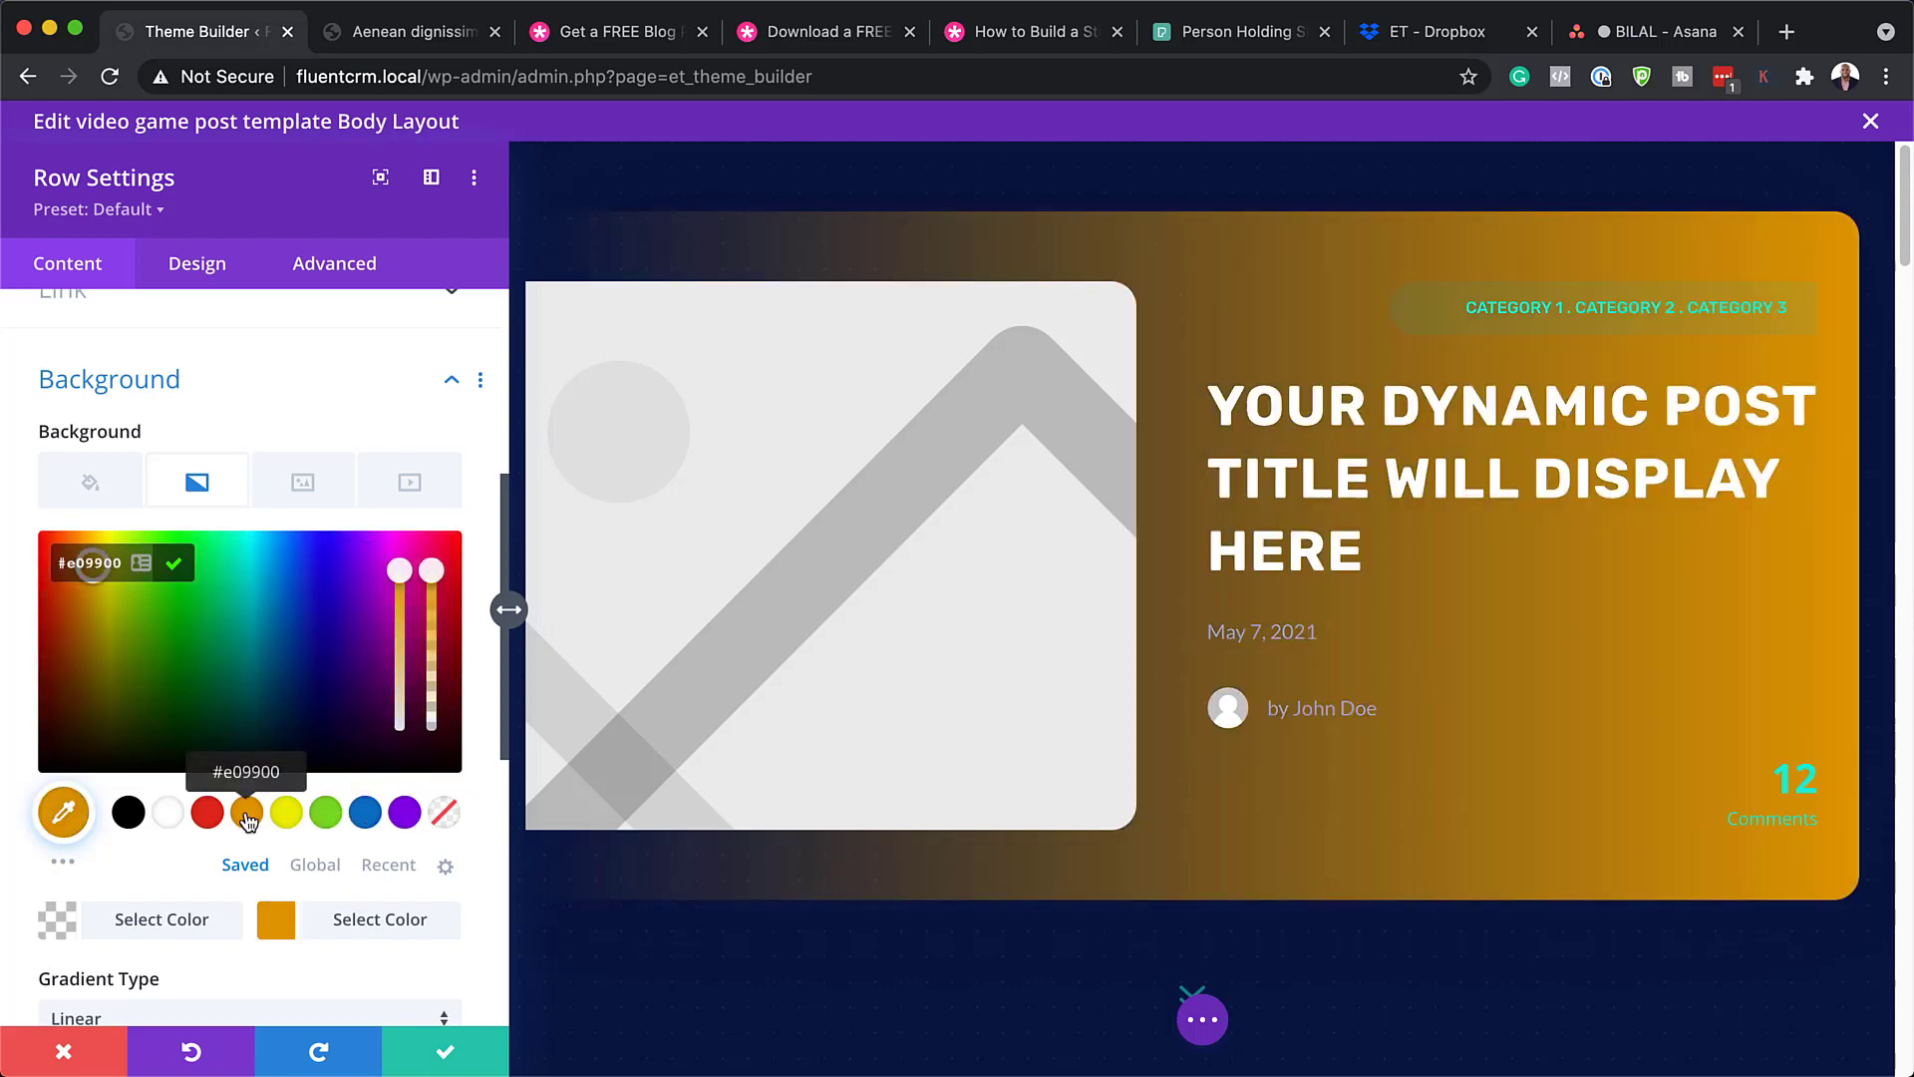
{"action": "left_click", "coordinate": [207, 814]}
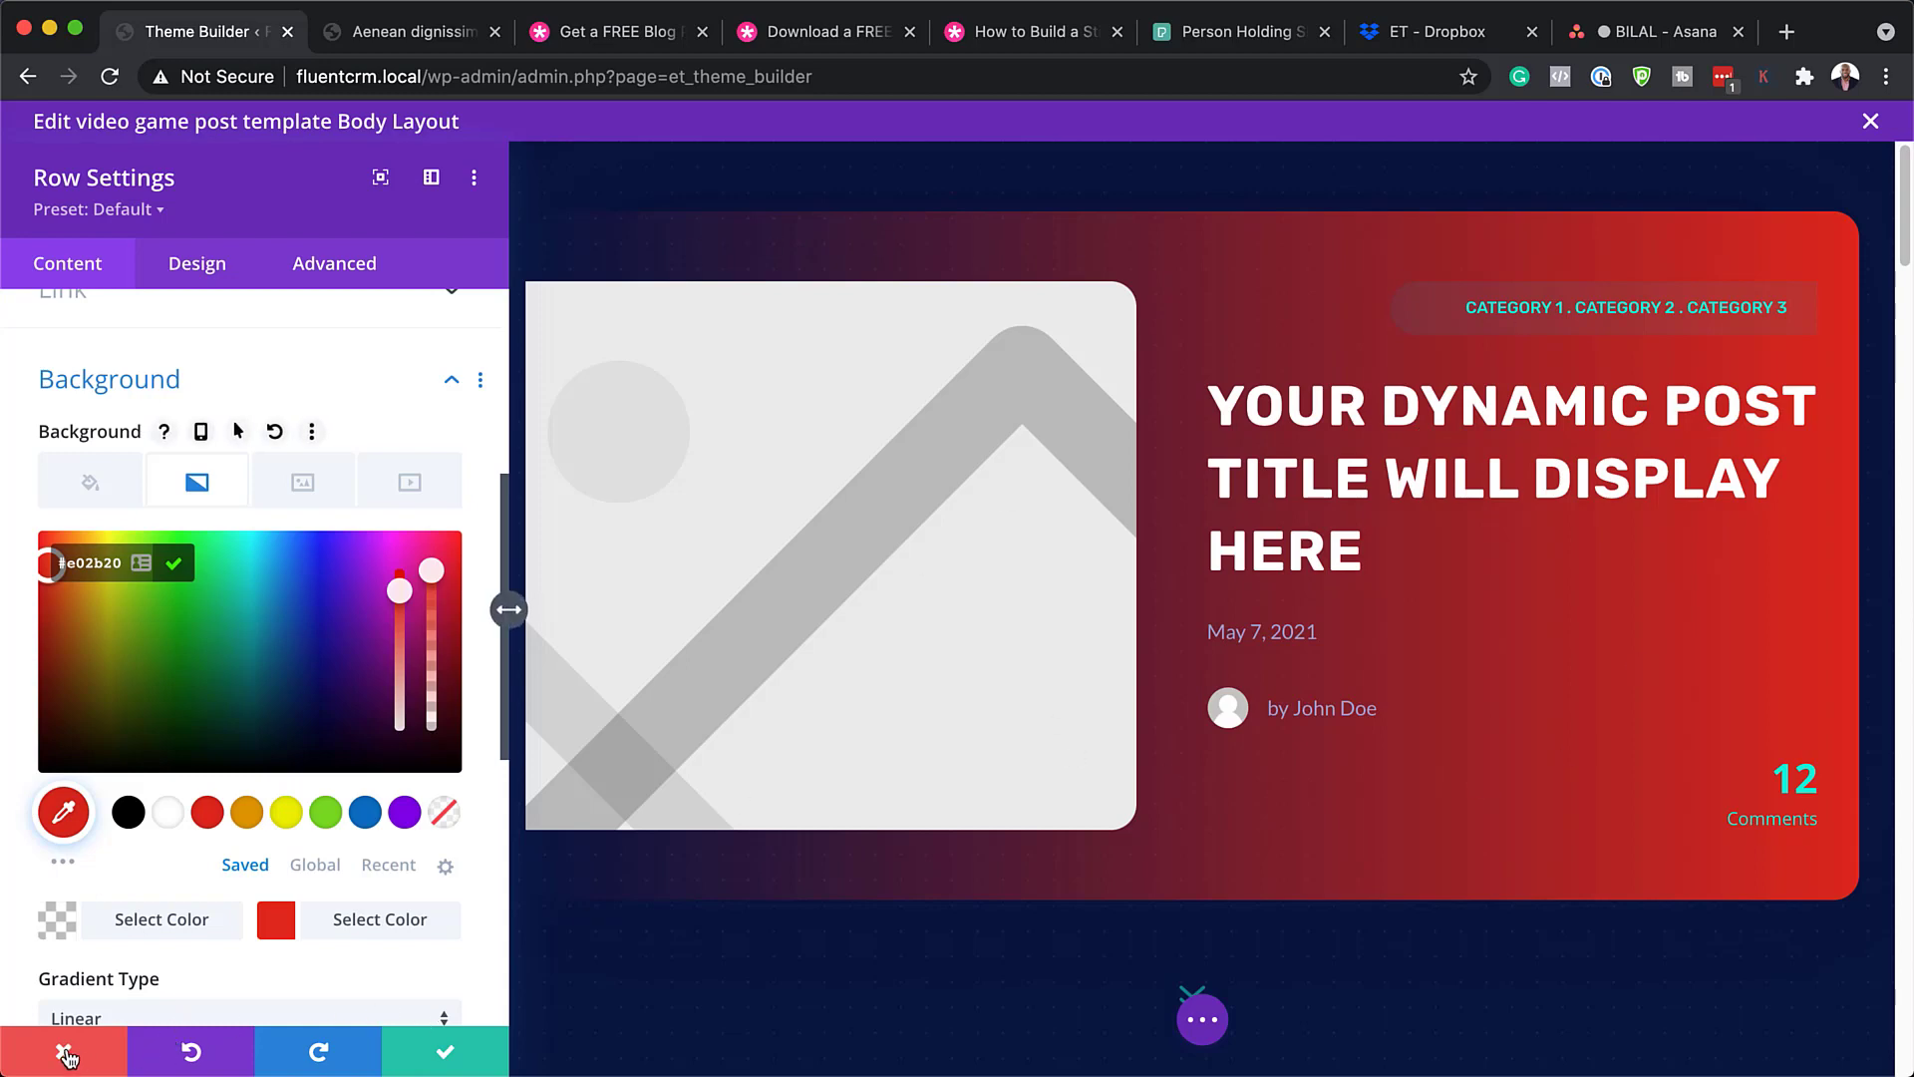
{"action": "left_click", "coordinate": [305, 487]}
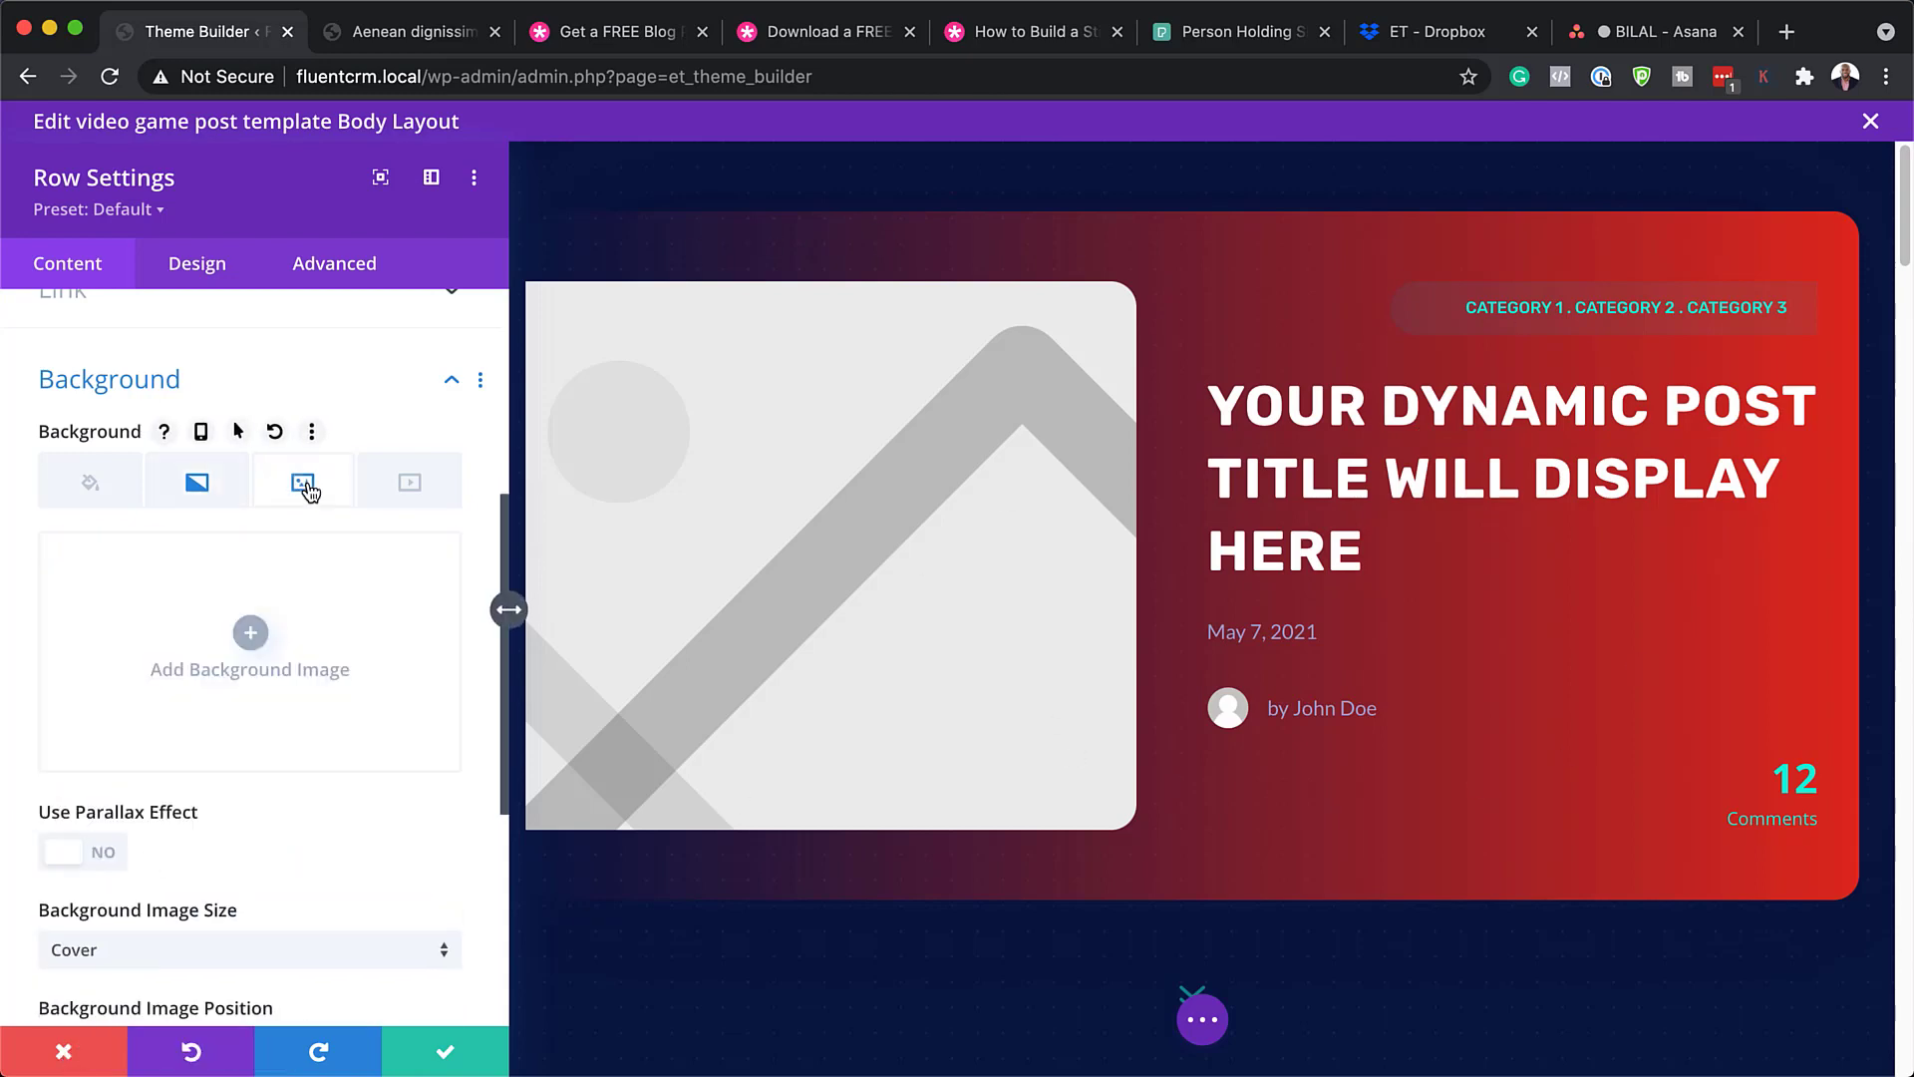
{"action": "left_click", "coordinate": [70, 1059]}
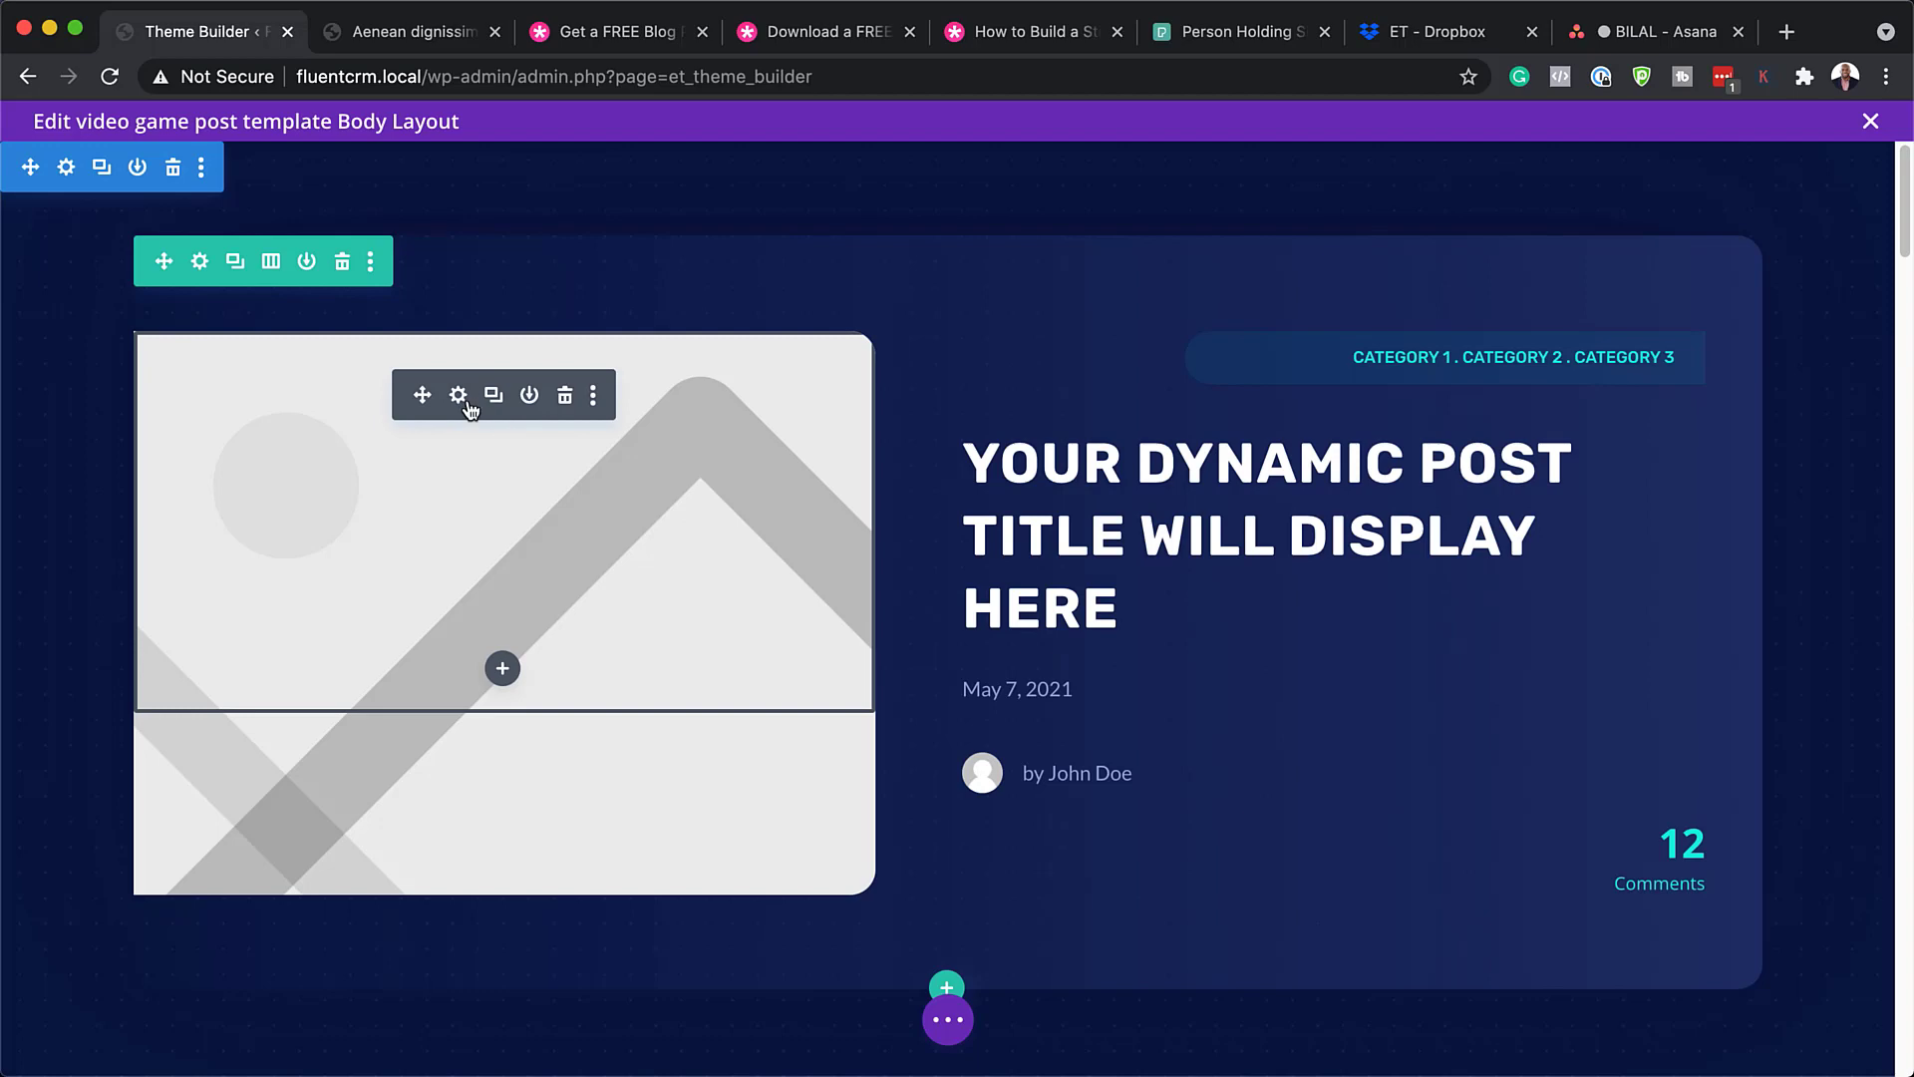
Compare the featured image area with the Aenean dignissim post and examine the border design settings of its divider module
{"action": "left_click", "coordinate": [405, 38]}
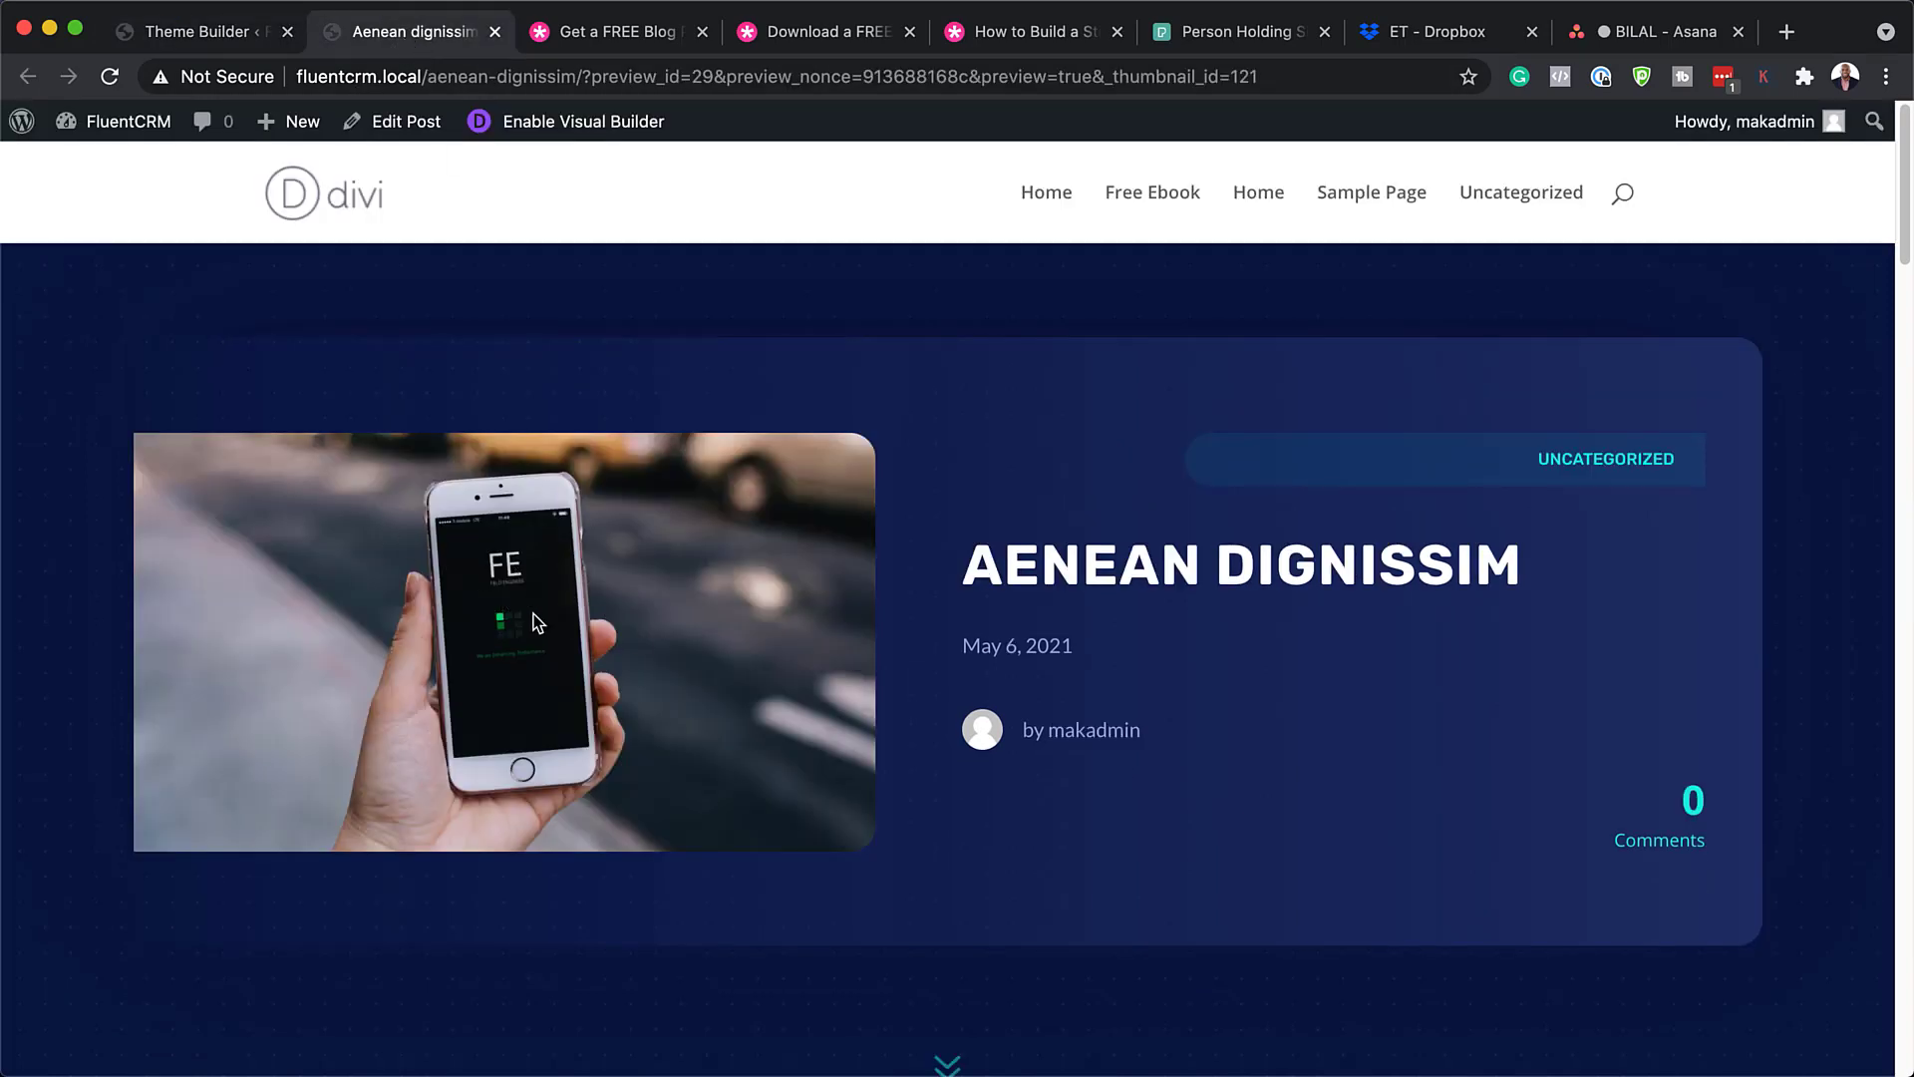
{"action": "left_click", "coordinate": [248, 31]}
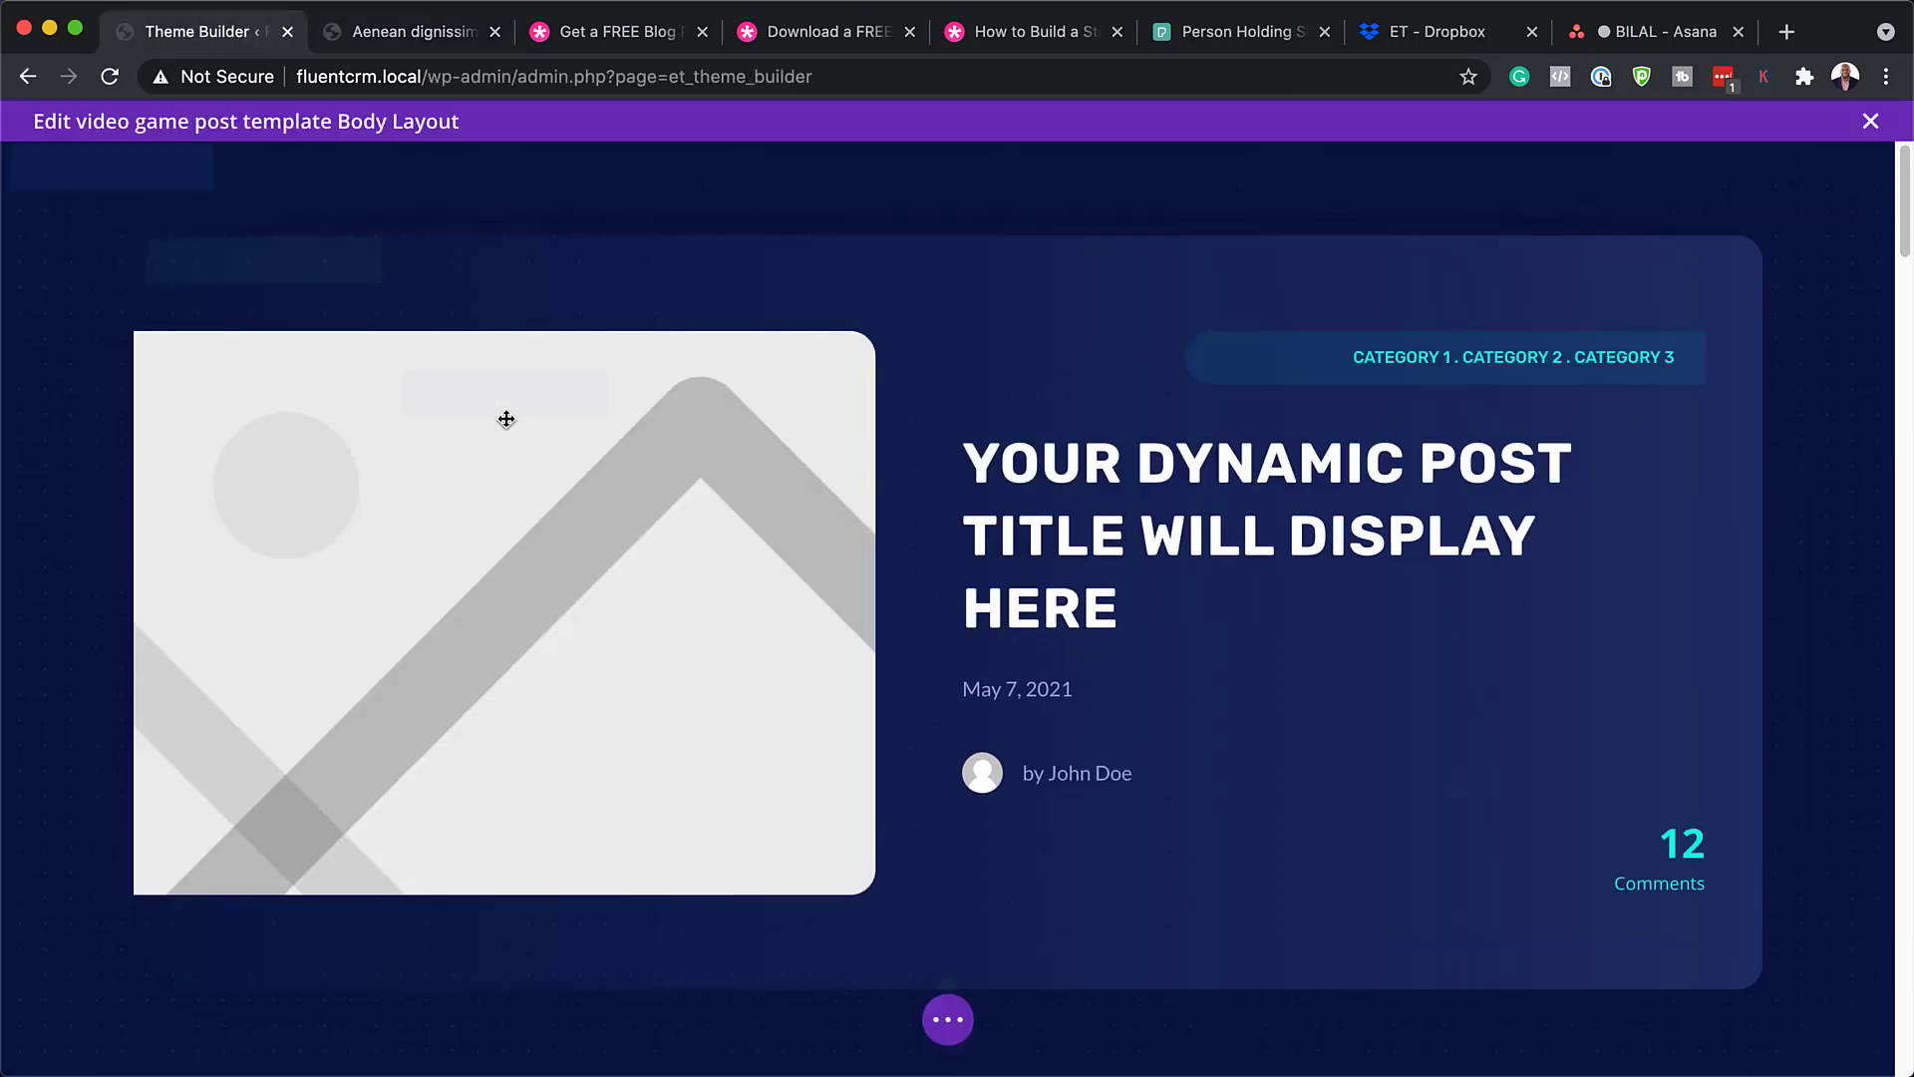
{"action": "left_click", "coordinate": [457, 398]}
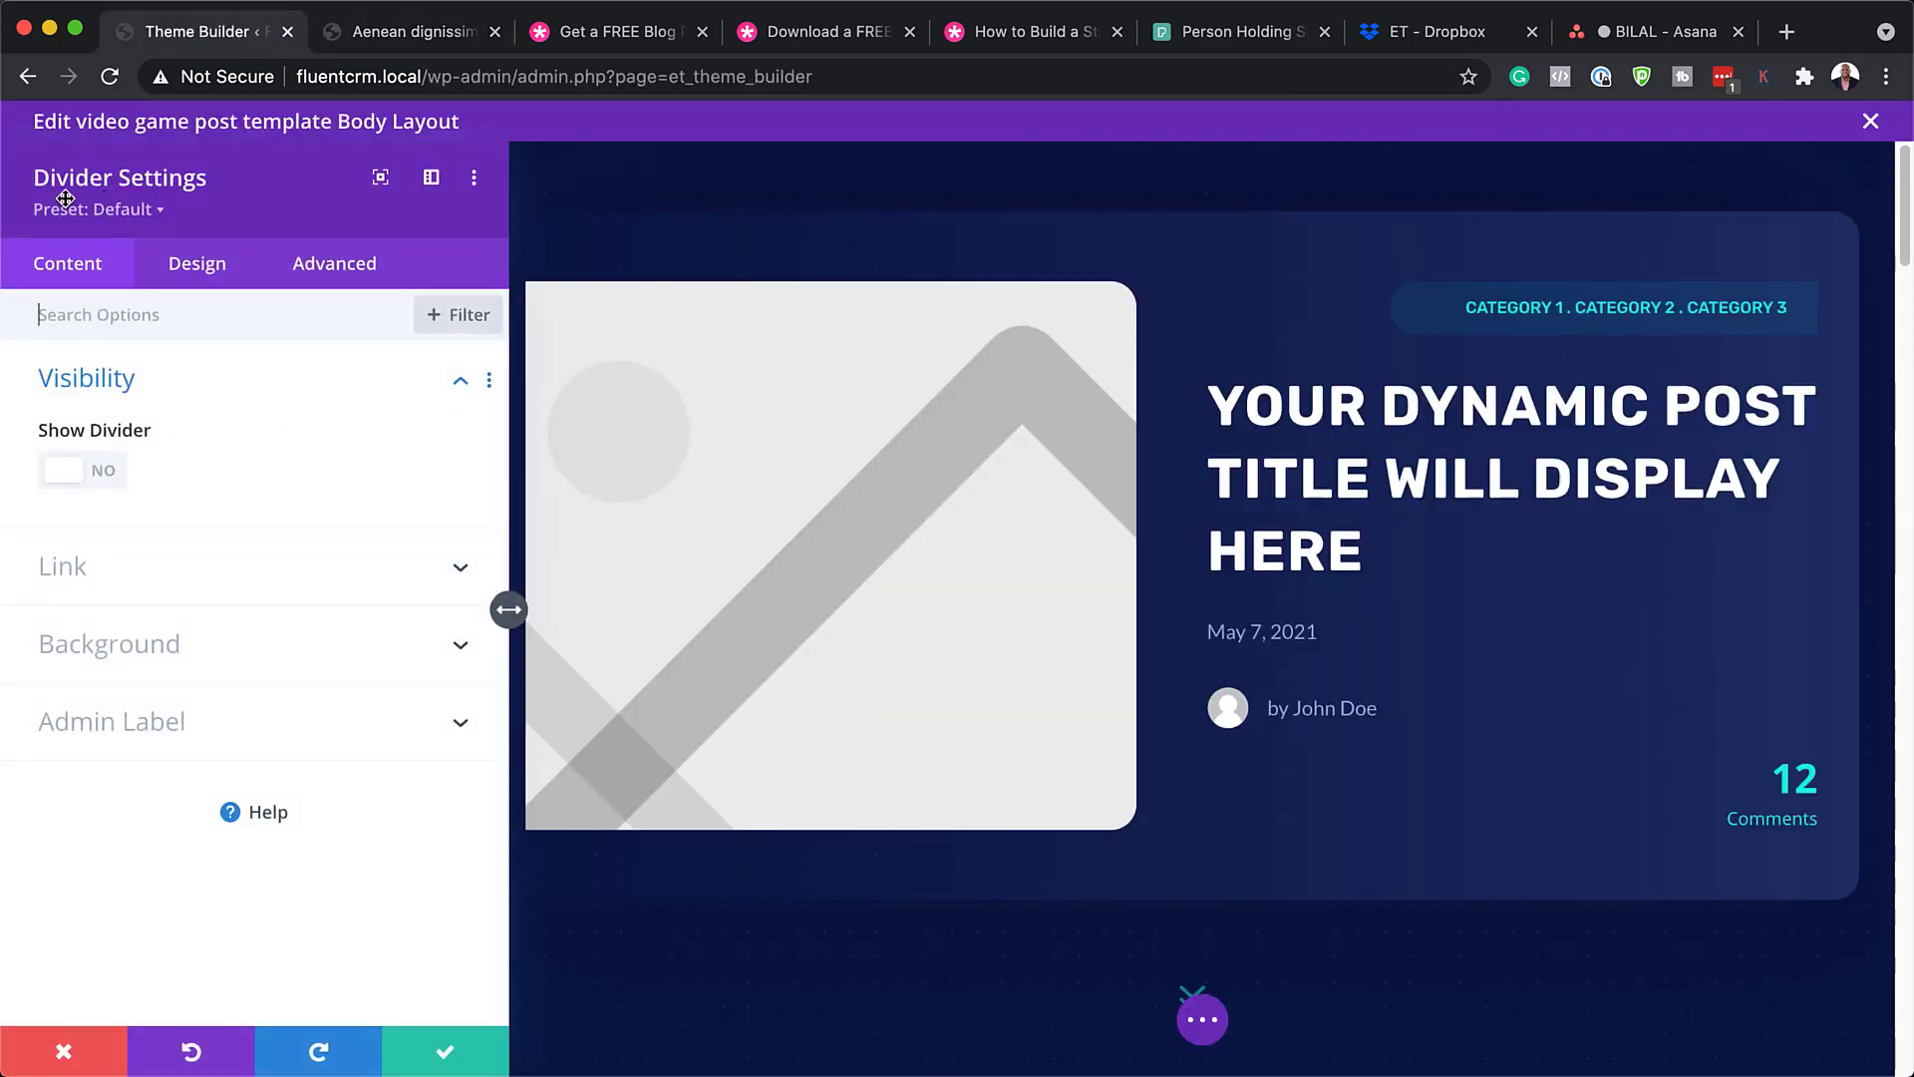
{"action": "left_click", "coordinate": [194, 265]}
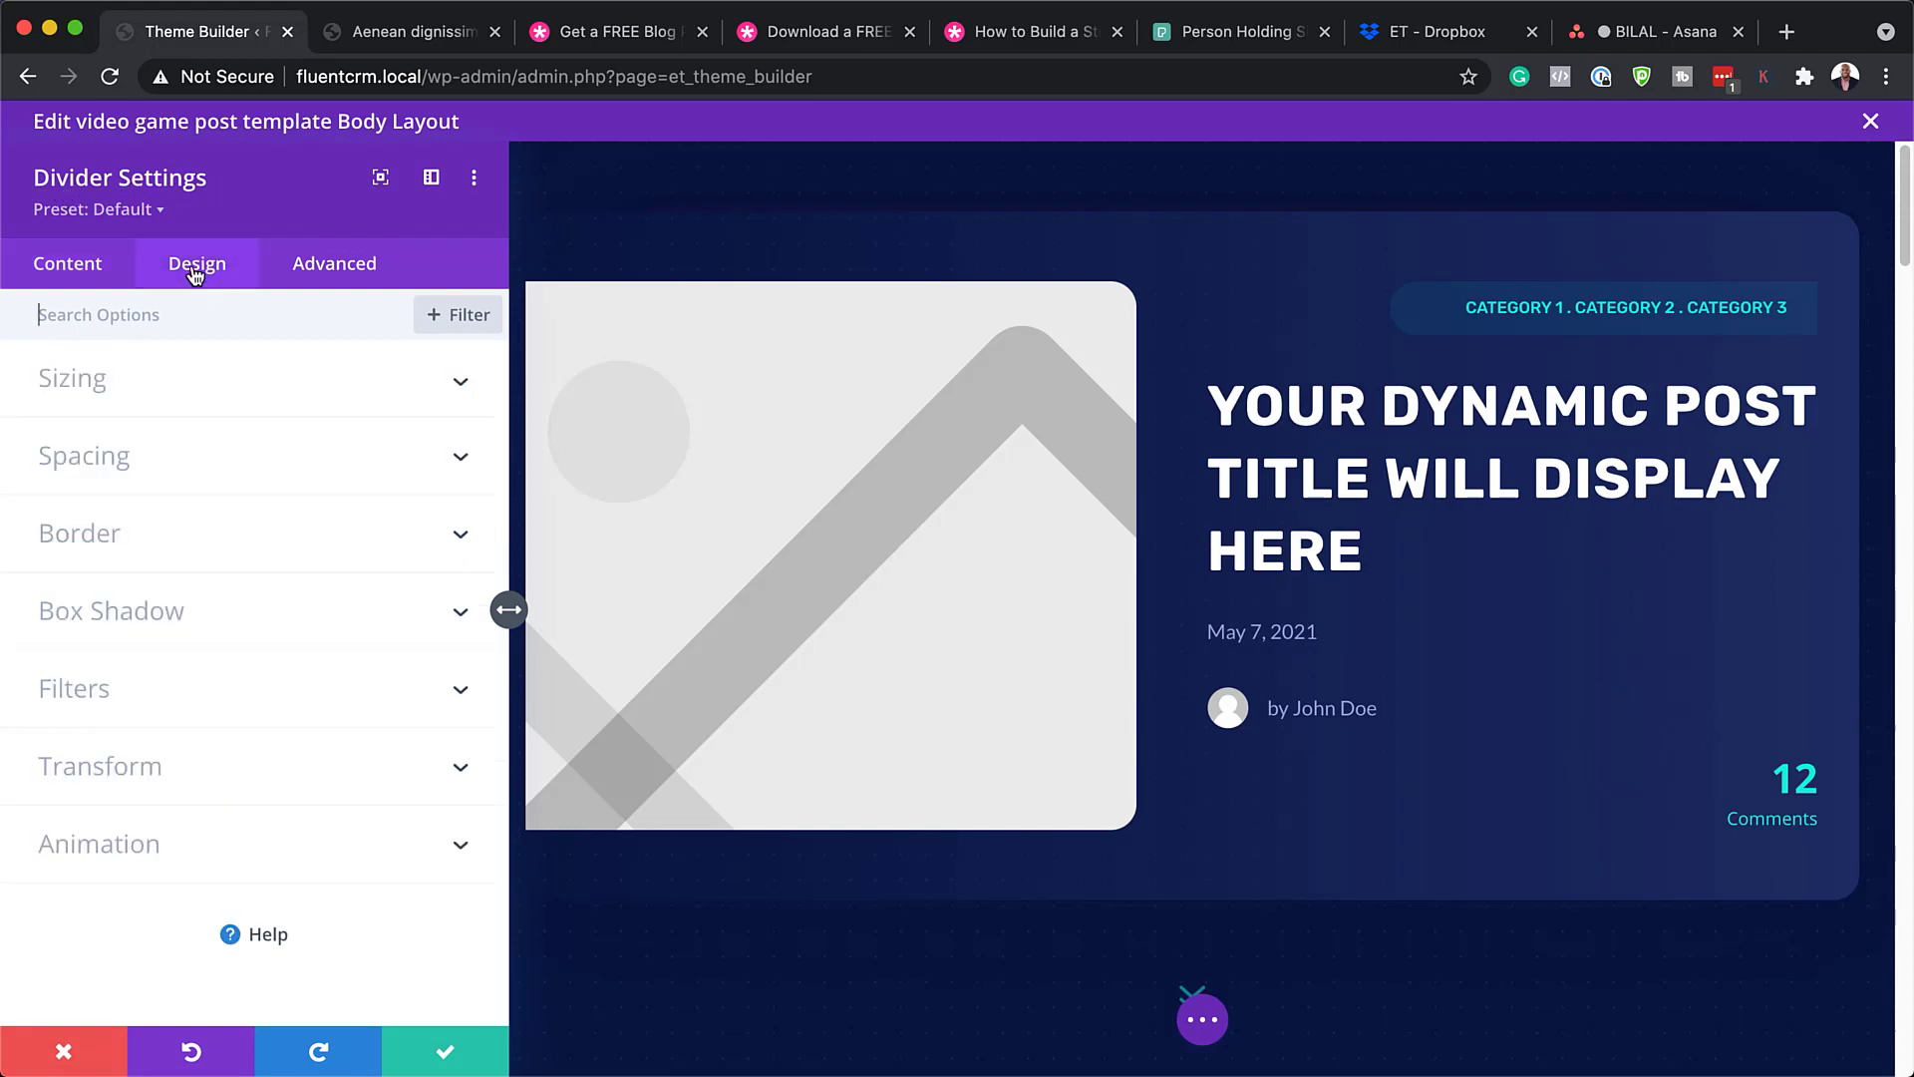
{"action": "left_click", "coordinate": [260, 548]}
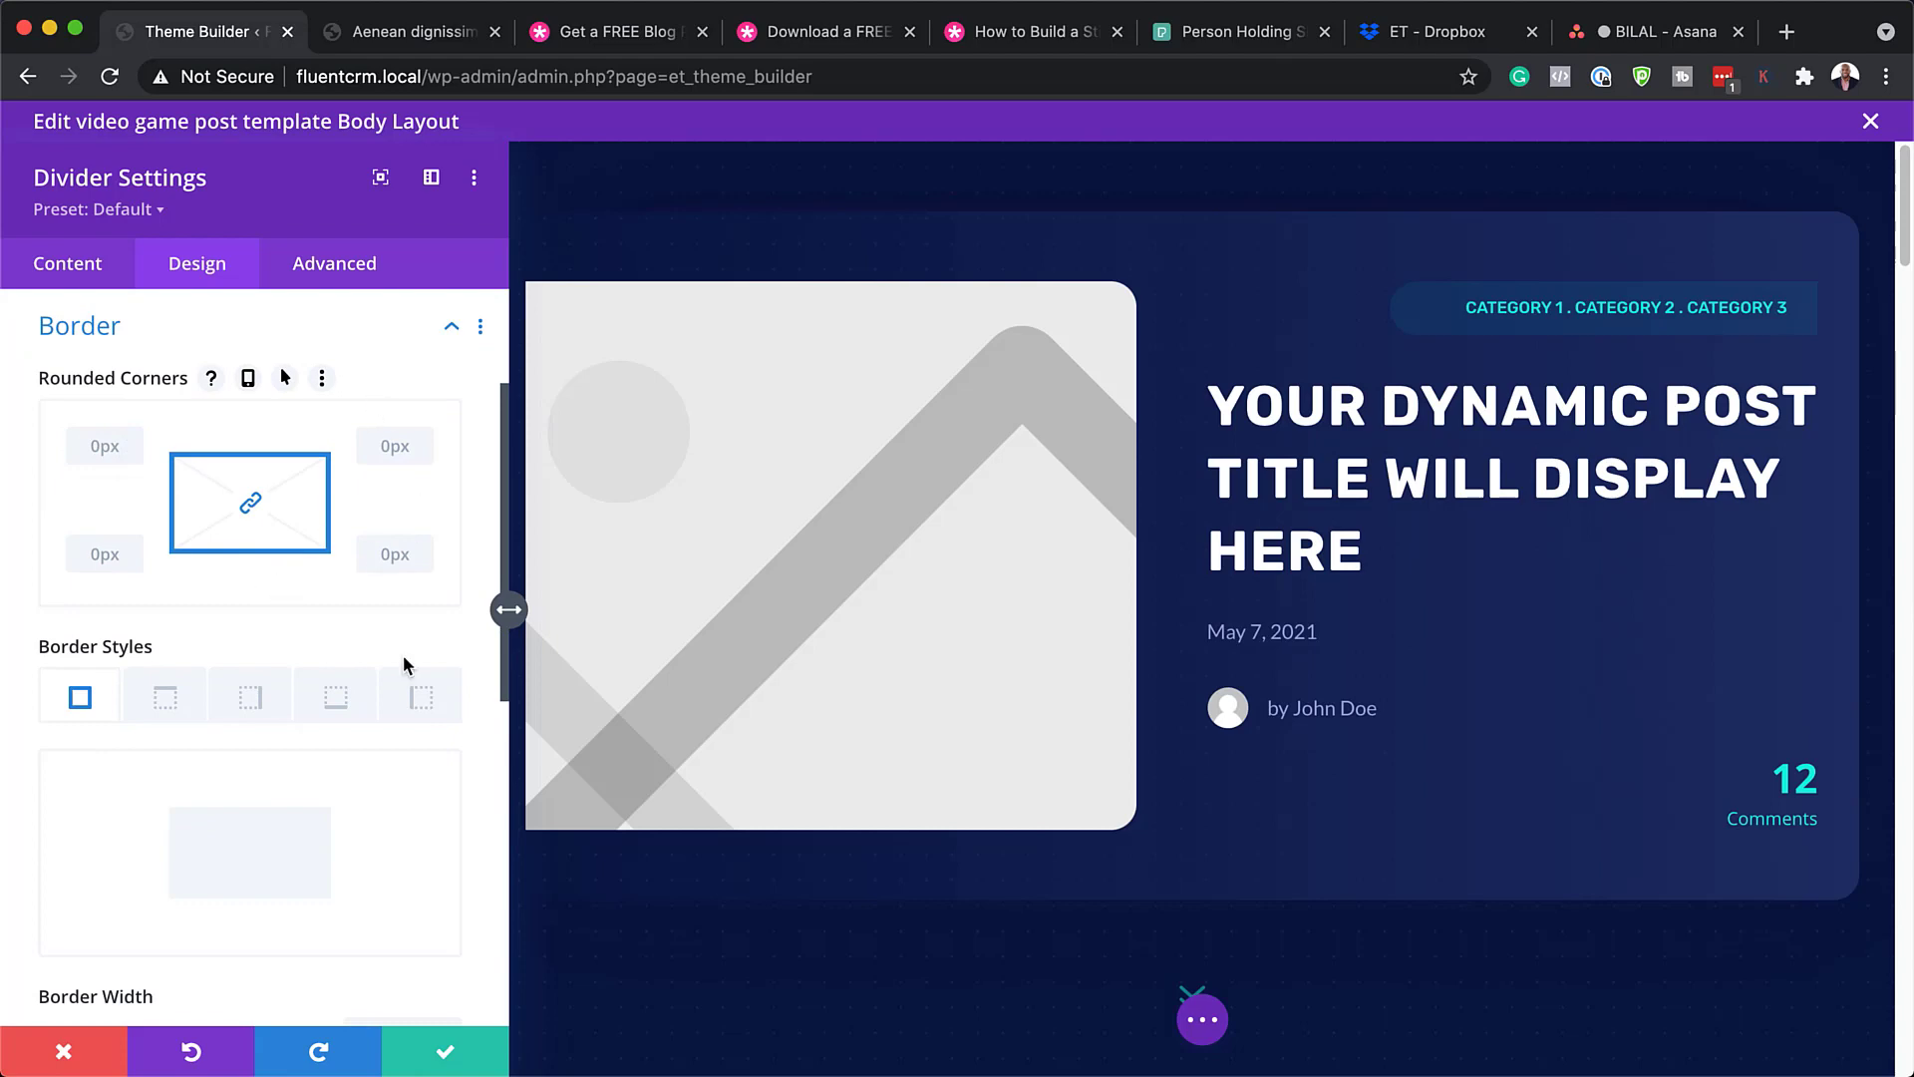
{"action": "left_click", "coordinate": [66, 1052]}
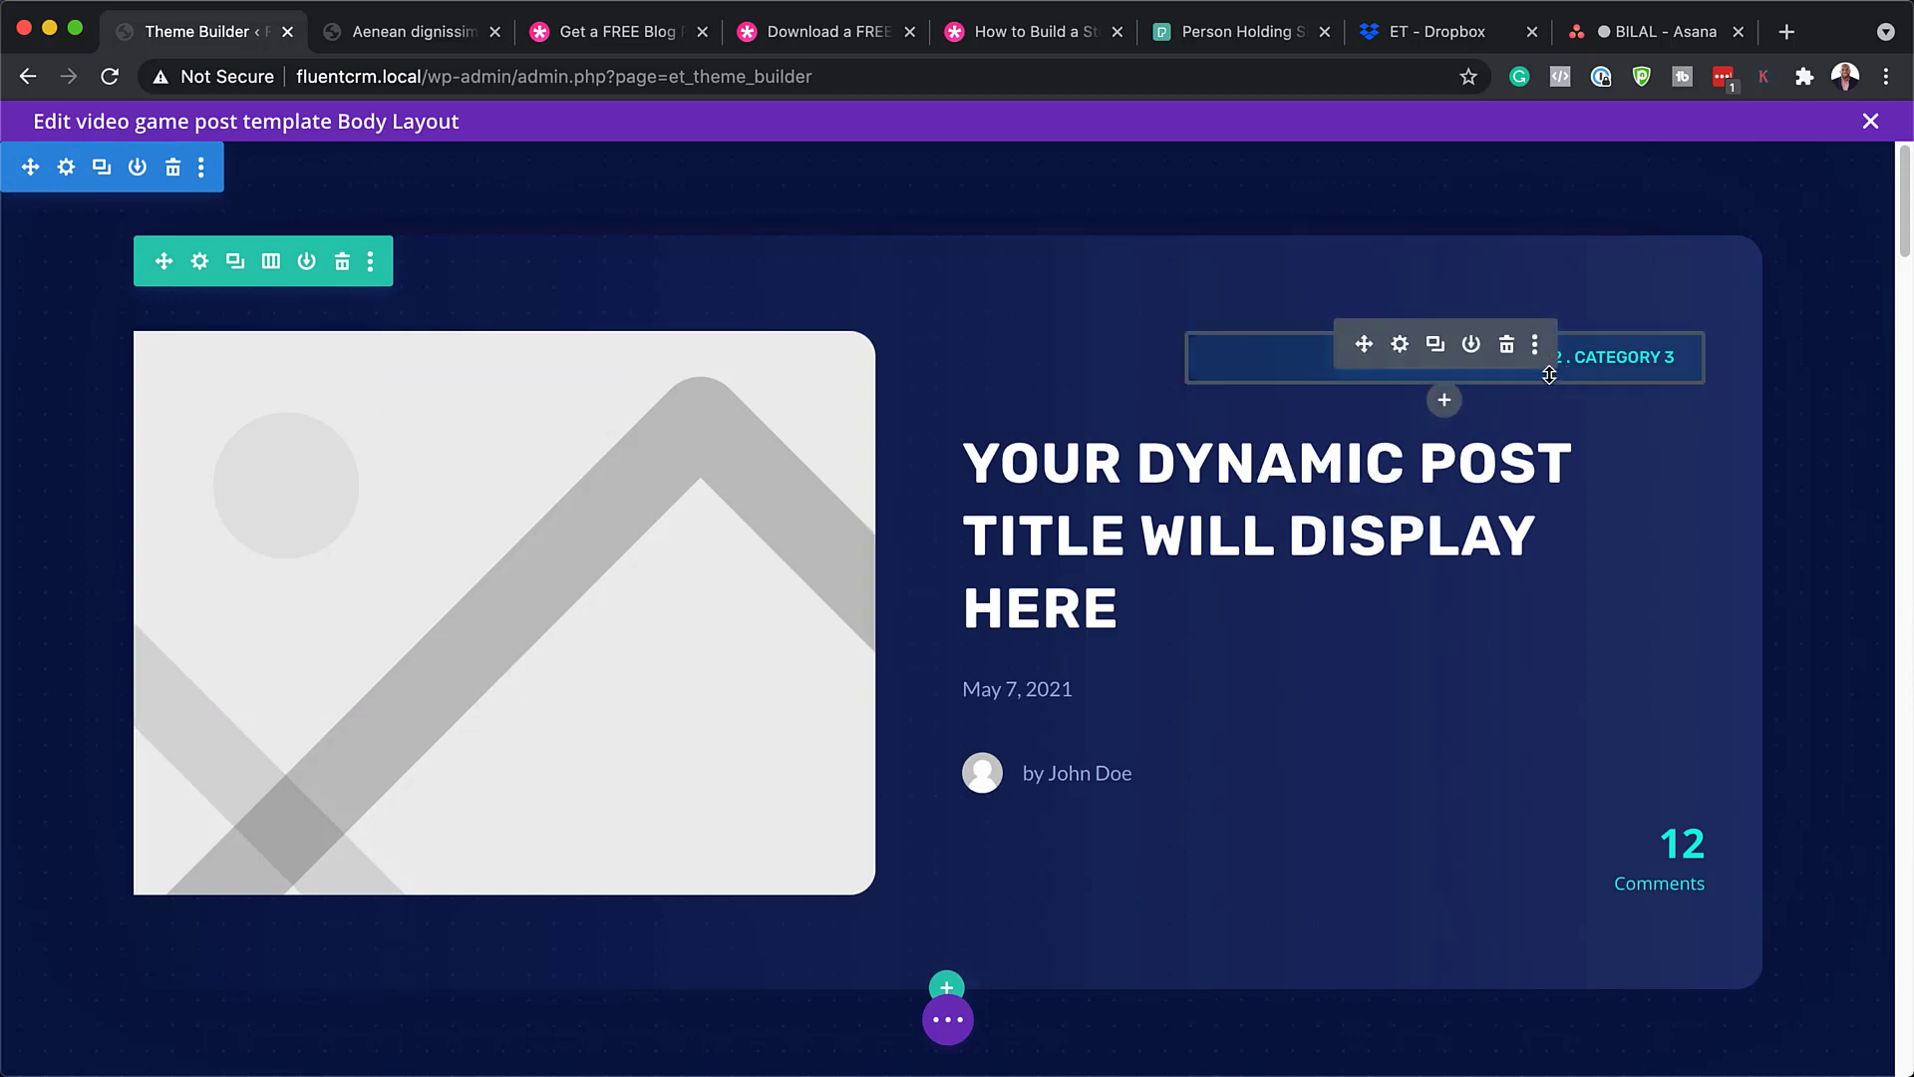
Try Rubik in Bold with yellow #edf000 and orange for the post categories' link text, and discard the changes
{"action": "left_click", "coordinate": [1401, 345]}
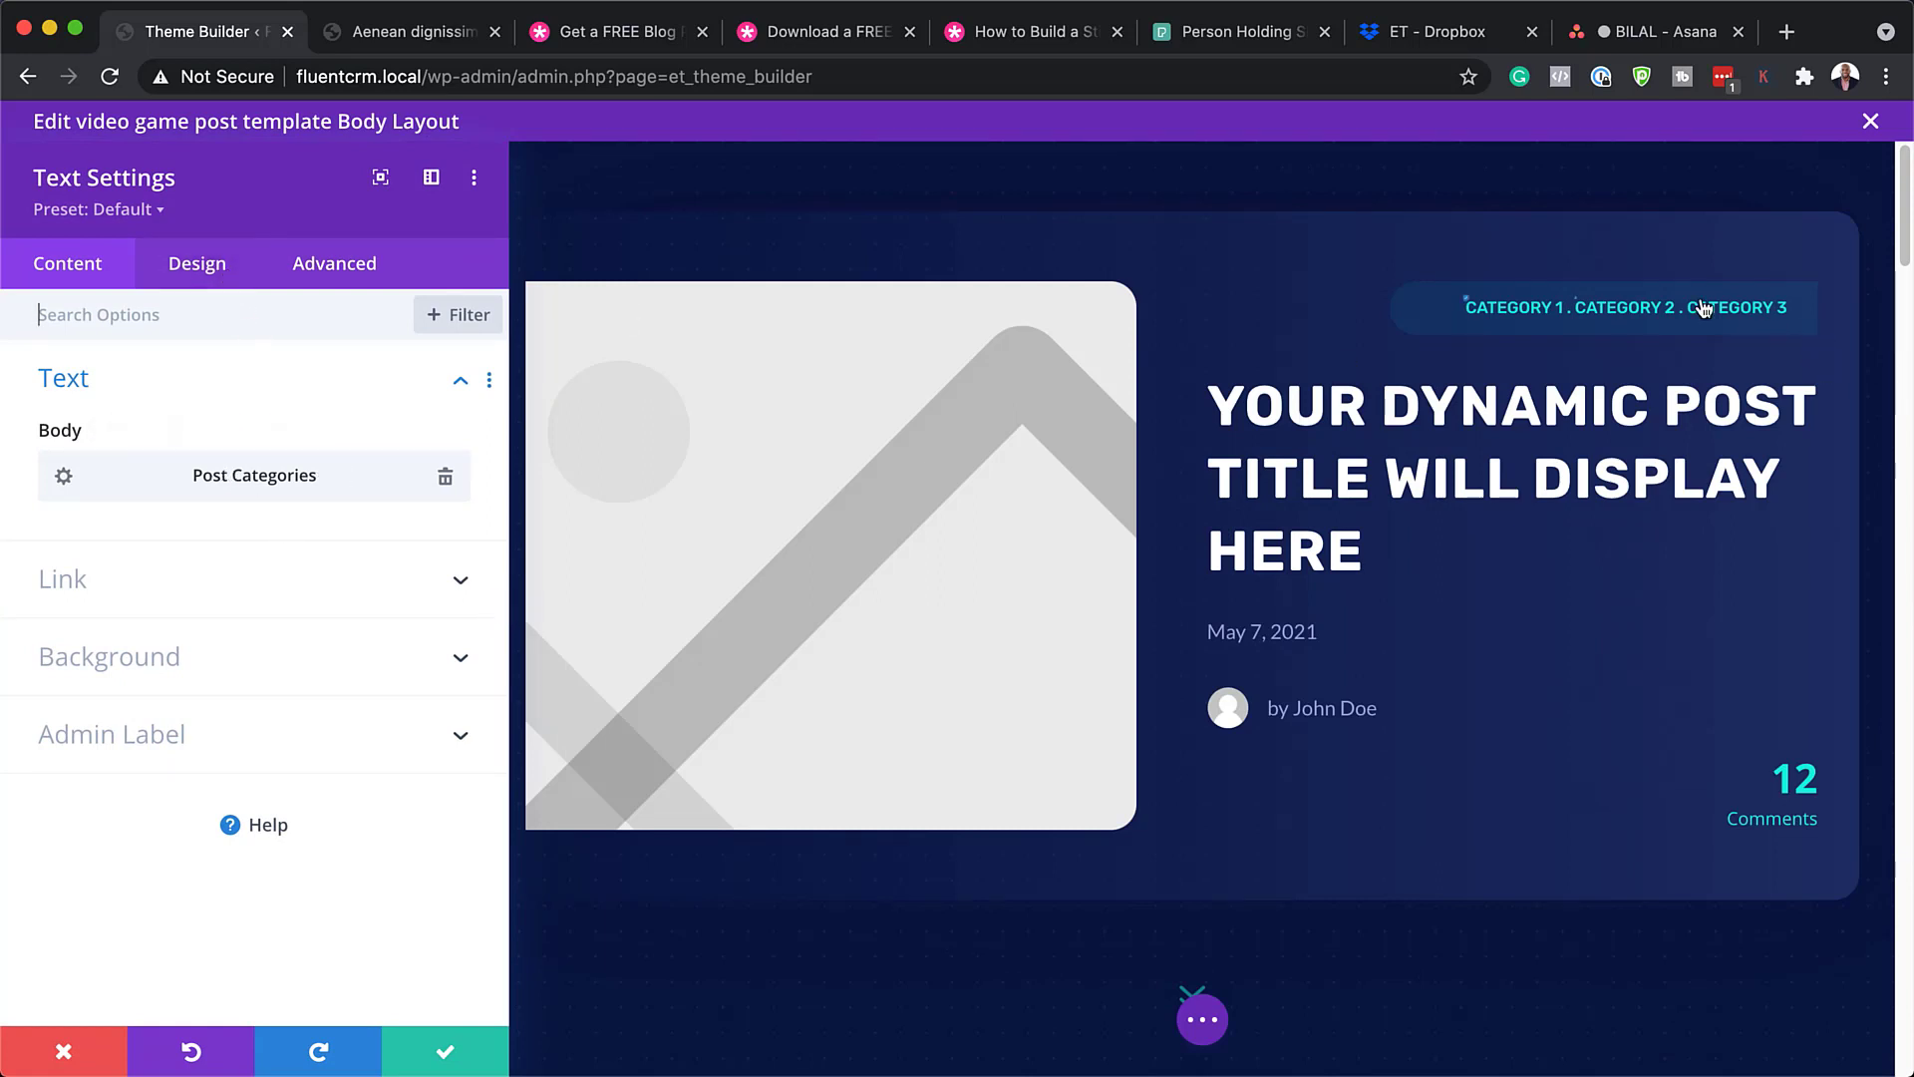
{"action": "left_click", "coordinate": [1493, 311]}
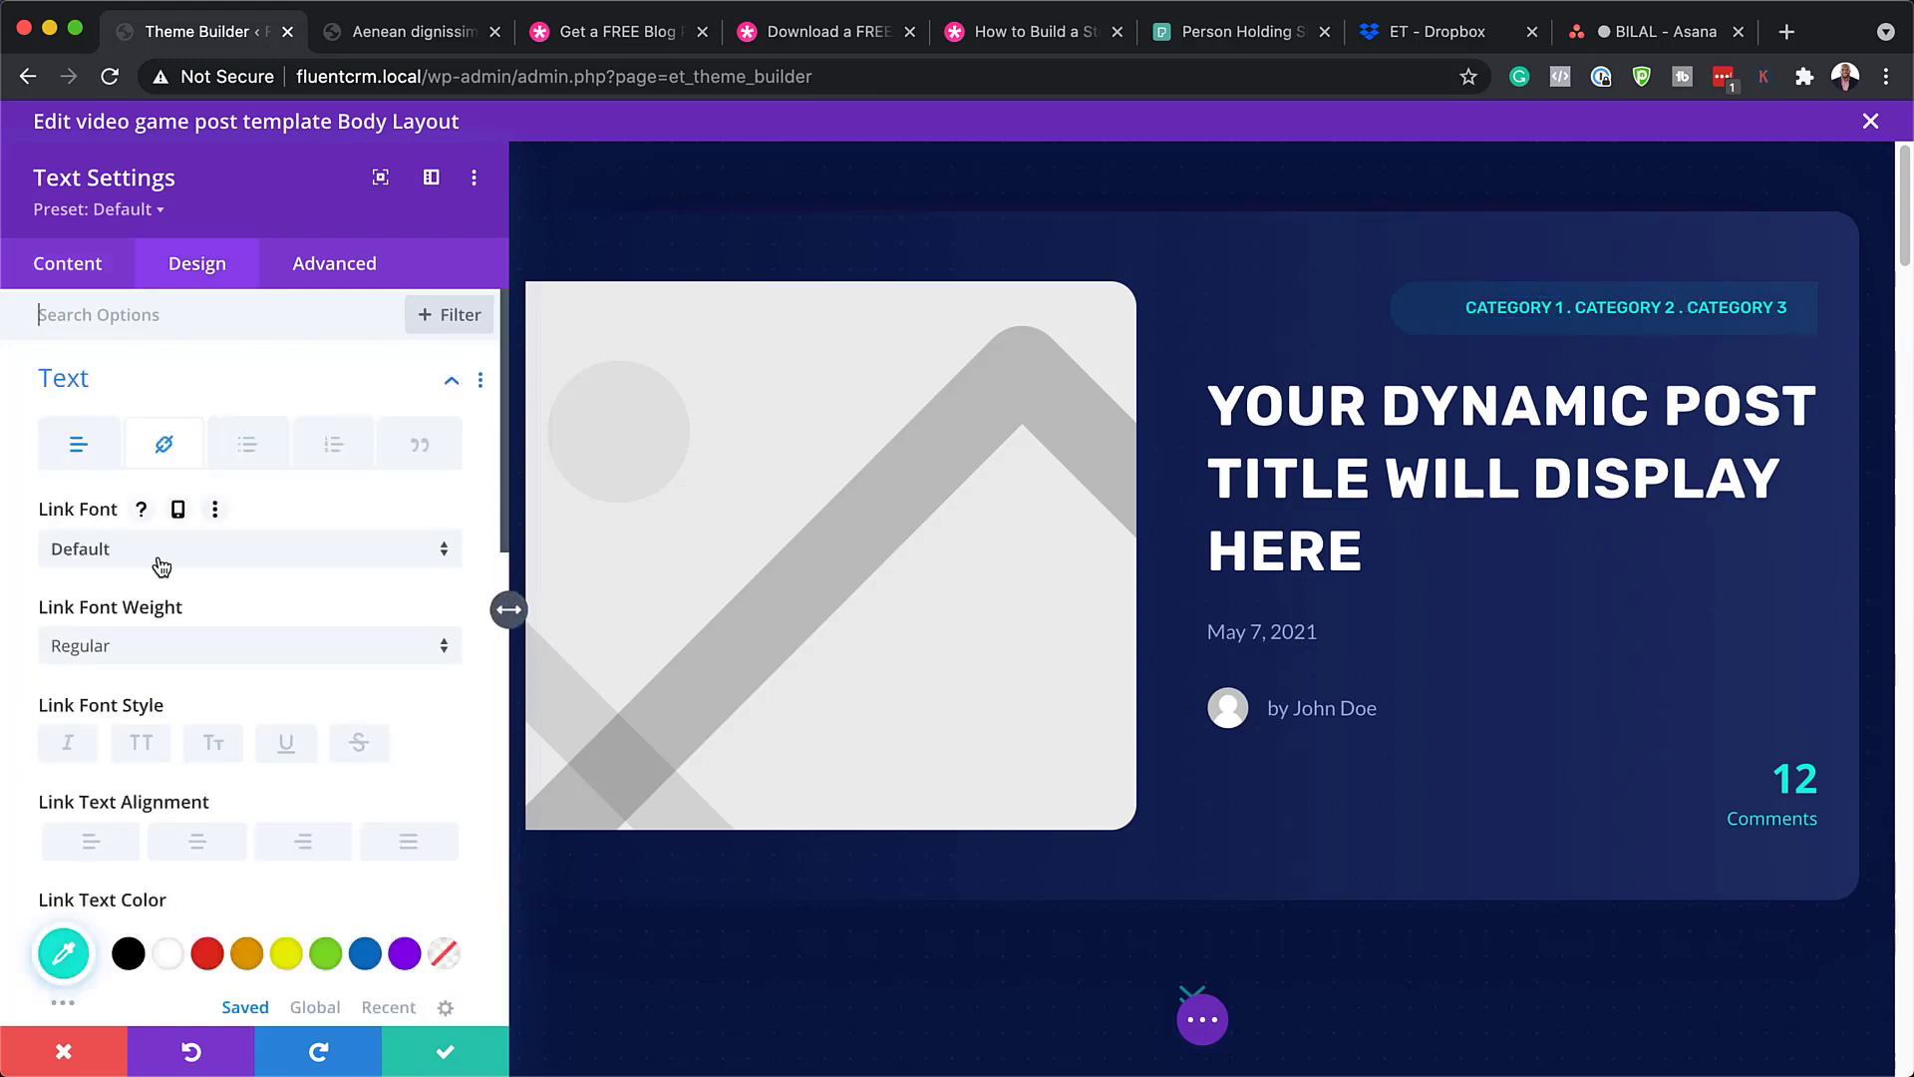
{"action": "left_click", "coordinate": [159, 561]}
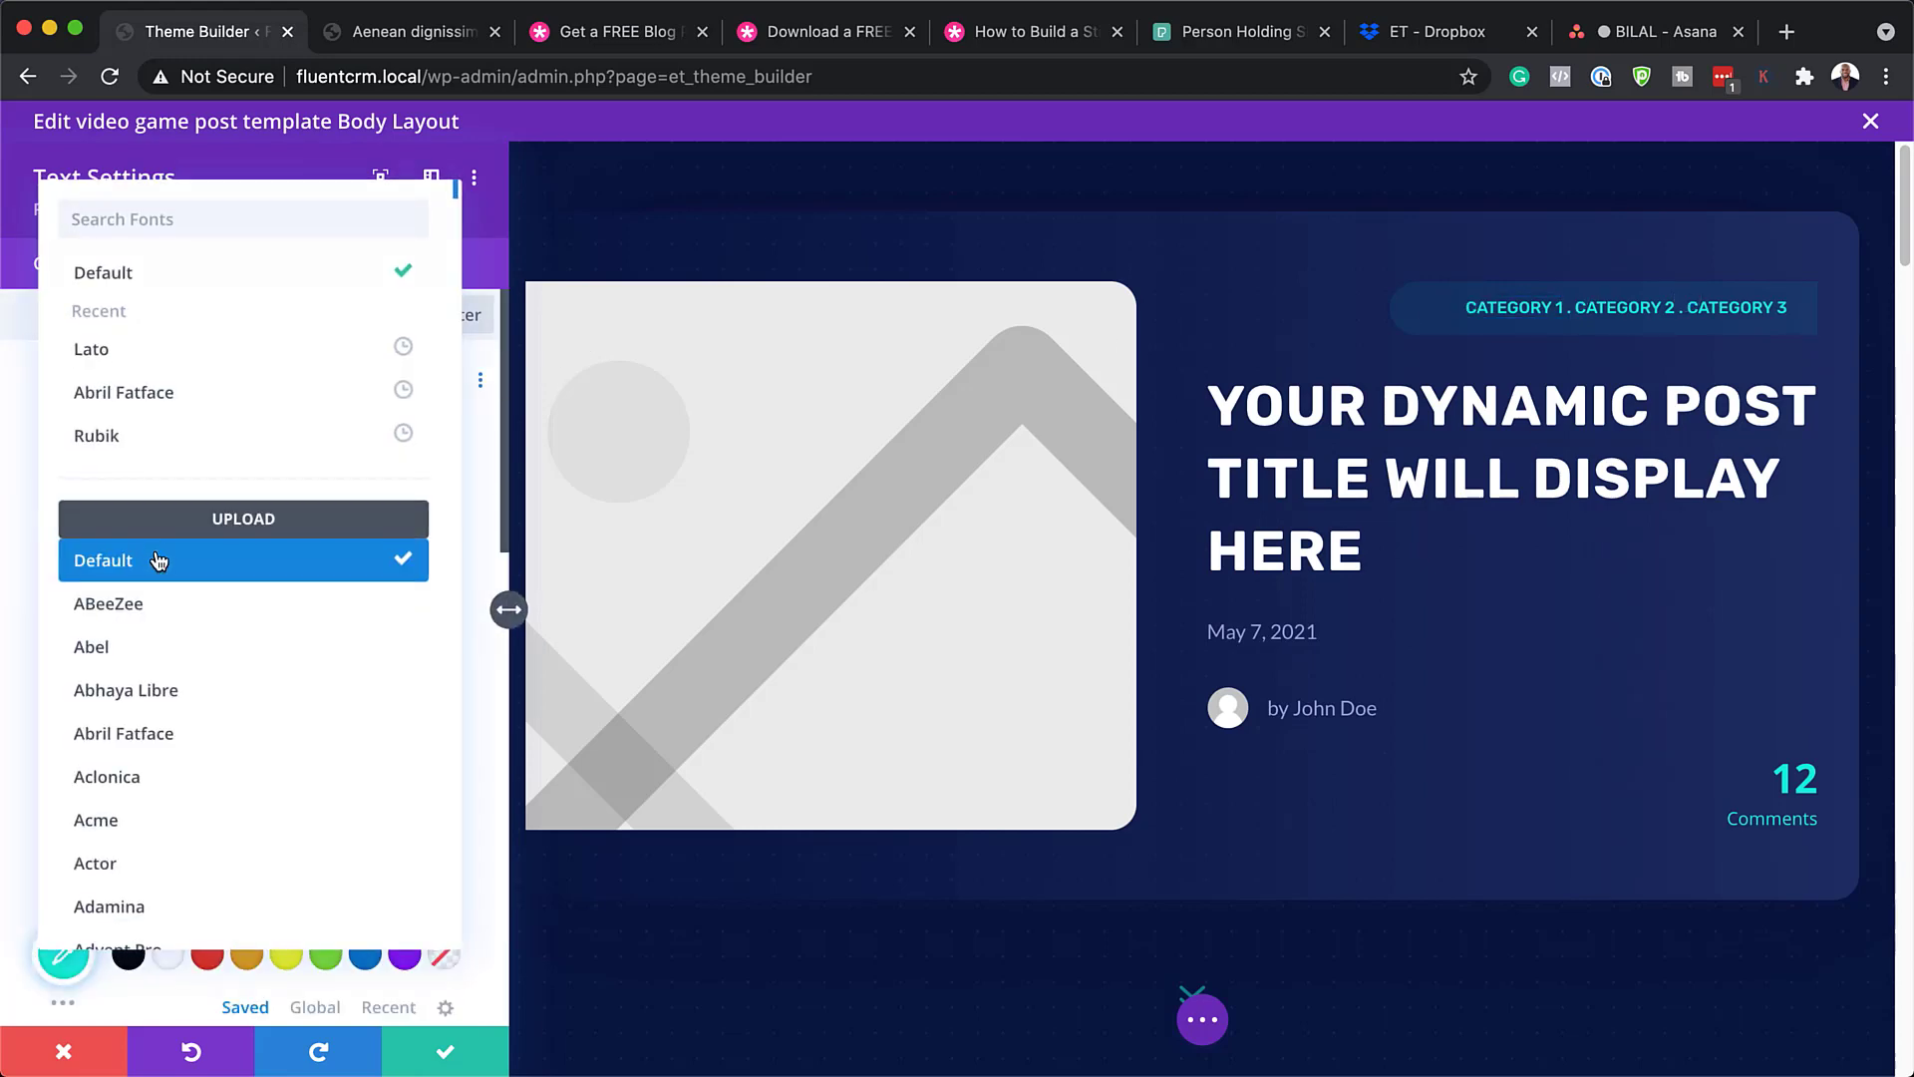
{"action": "left_click", "coordinate": [179, 434]}
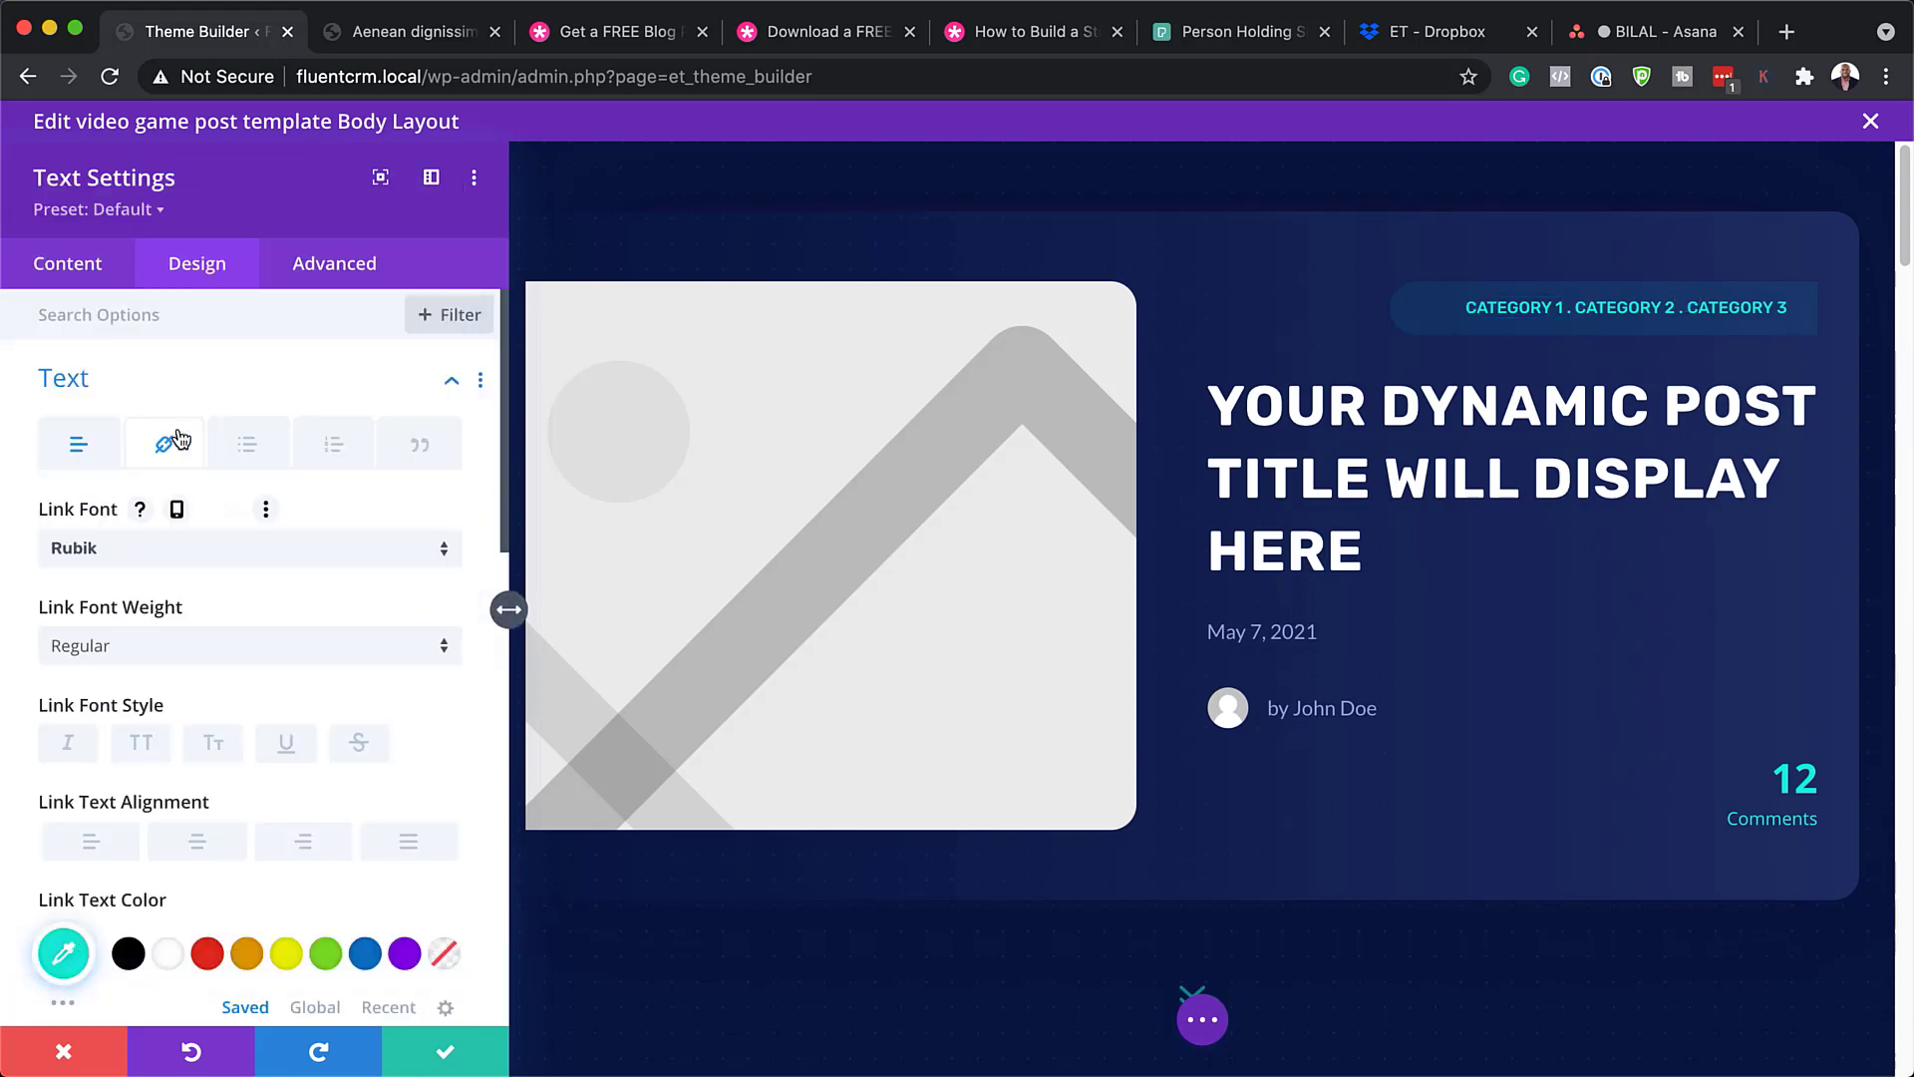
{"action": "left_click", "coordinate": [151, 659]}
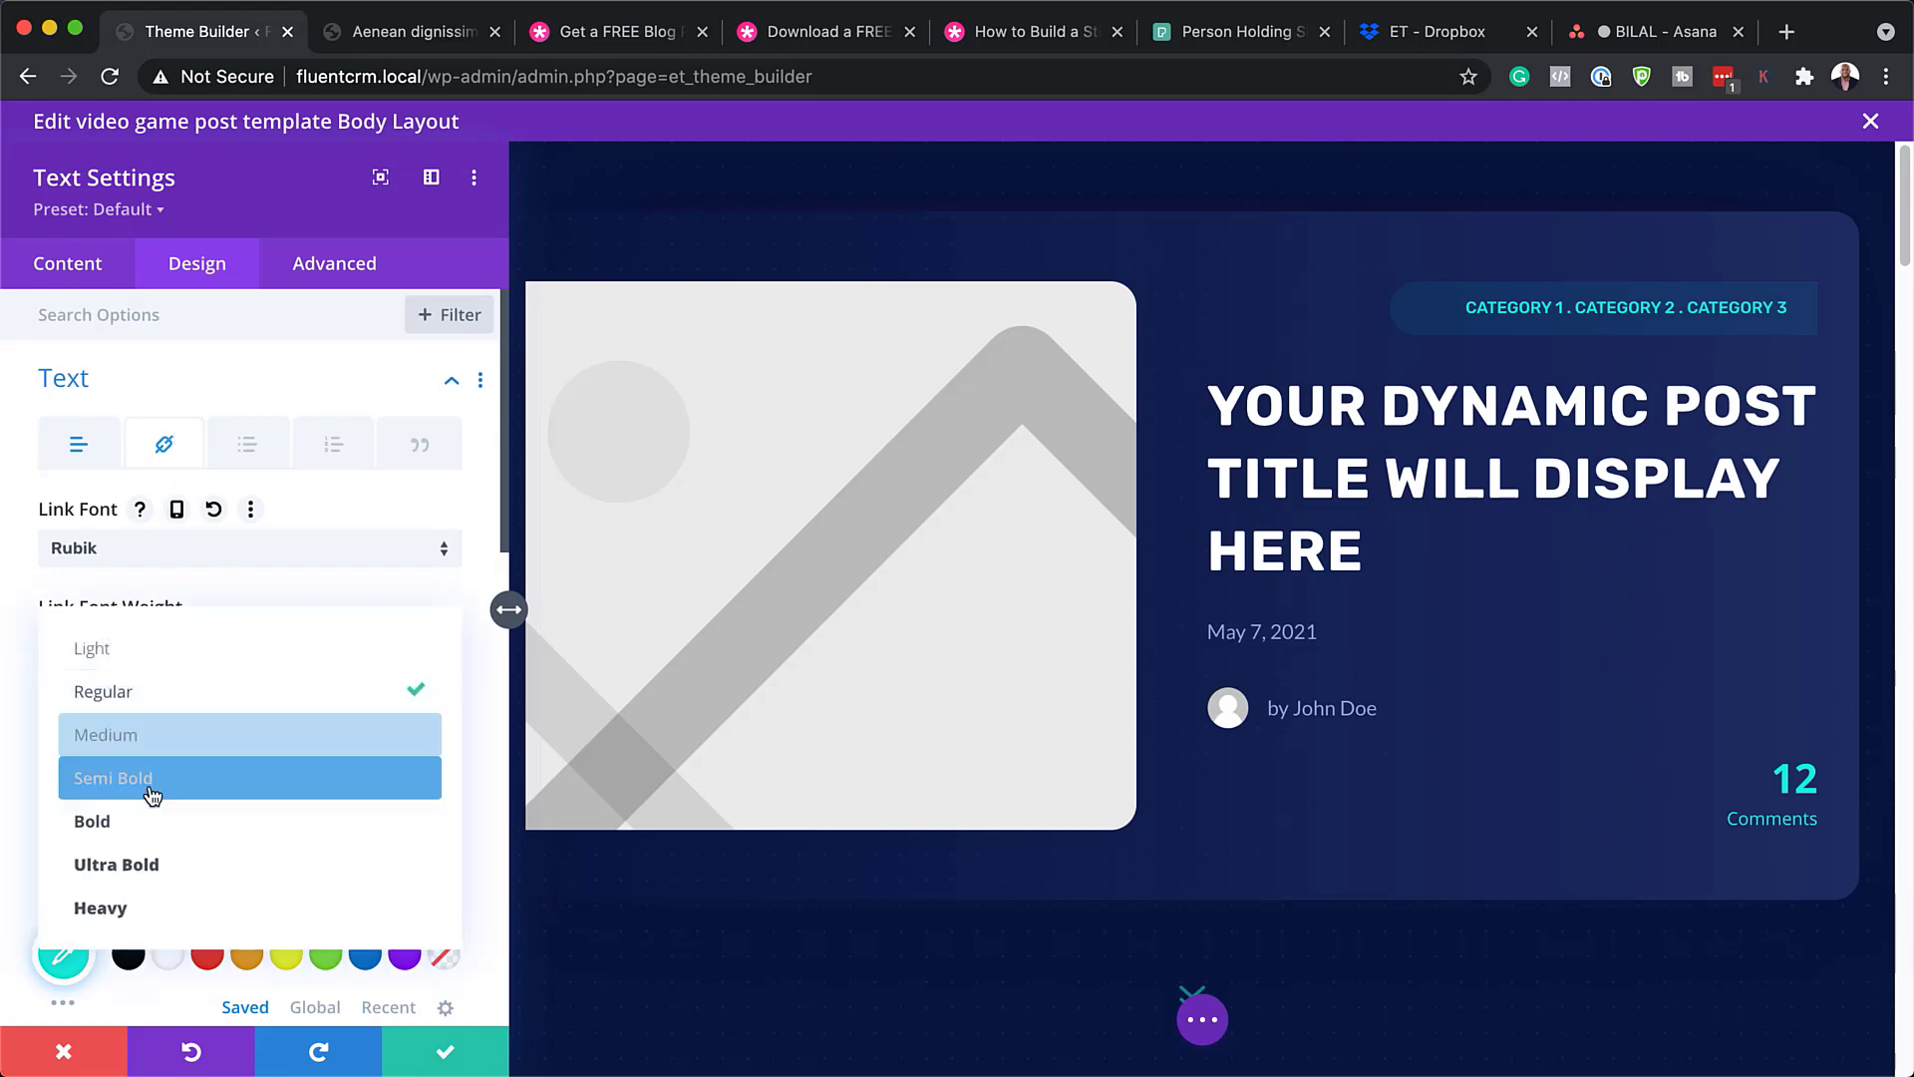
{"action": "left_click", "coordinate": [150, 820]}
{"action": "scroll", "coordinate": [505, 609], "scroll_direction": "down", "scroll_amount": 4}
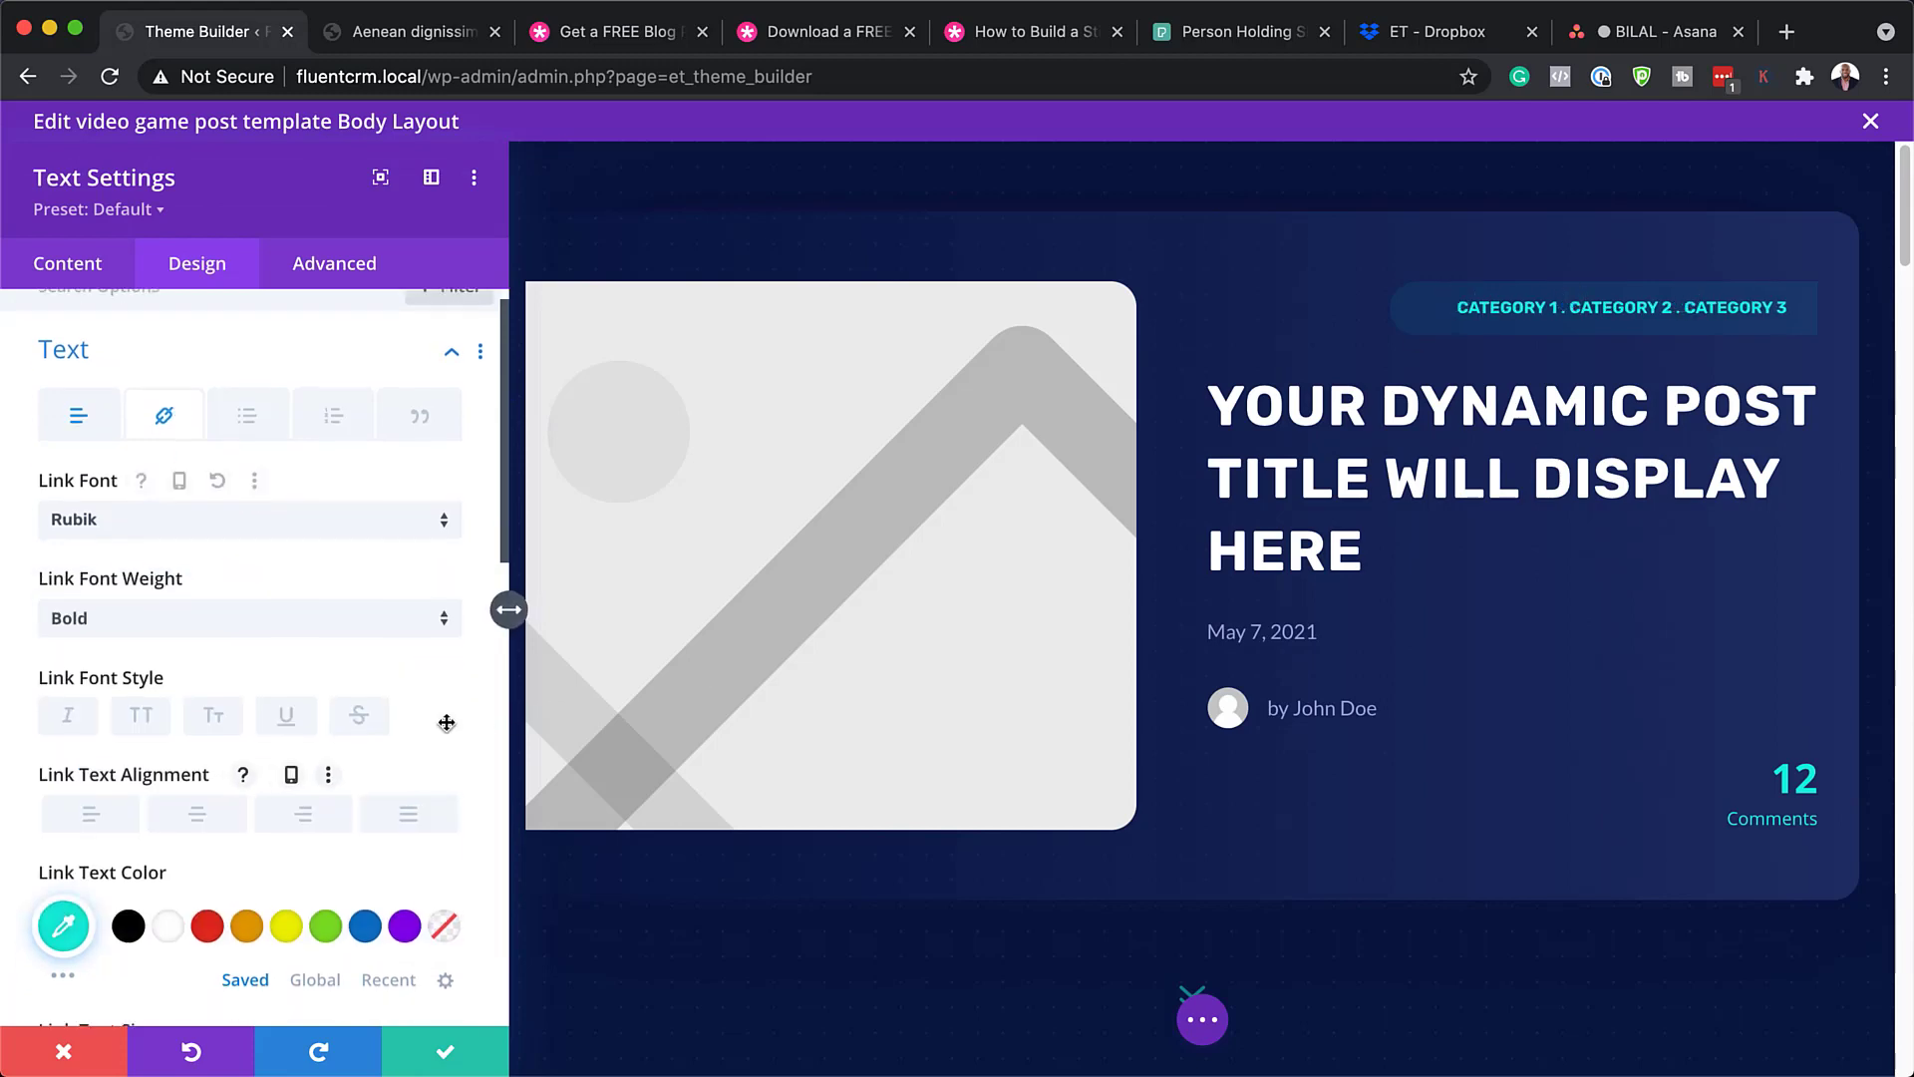
{"action": "left_click", "coordinate": [296, 765]}
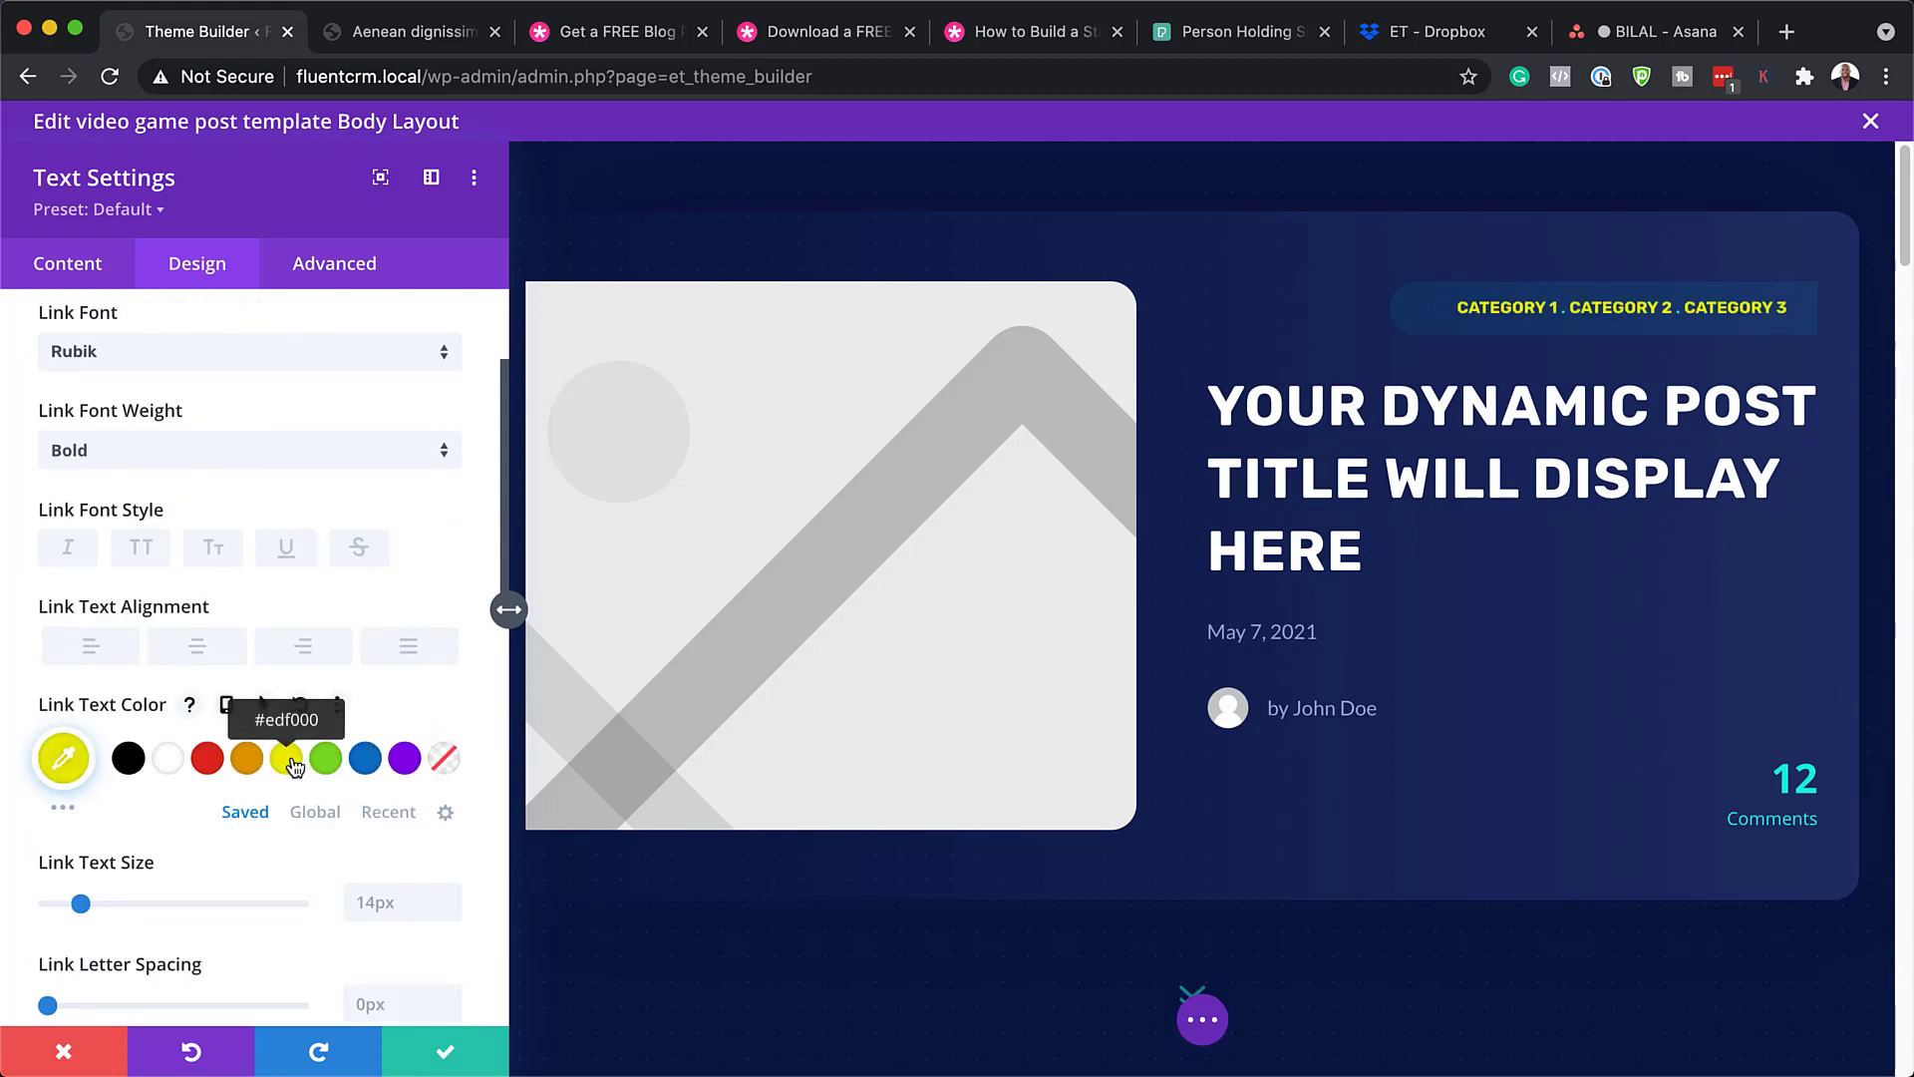
{"action": "left_click", "coordinate": [246, 762]}
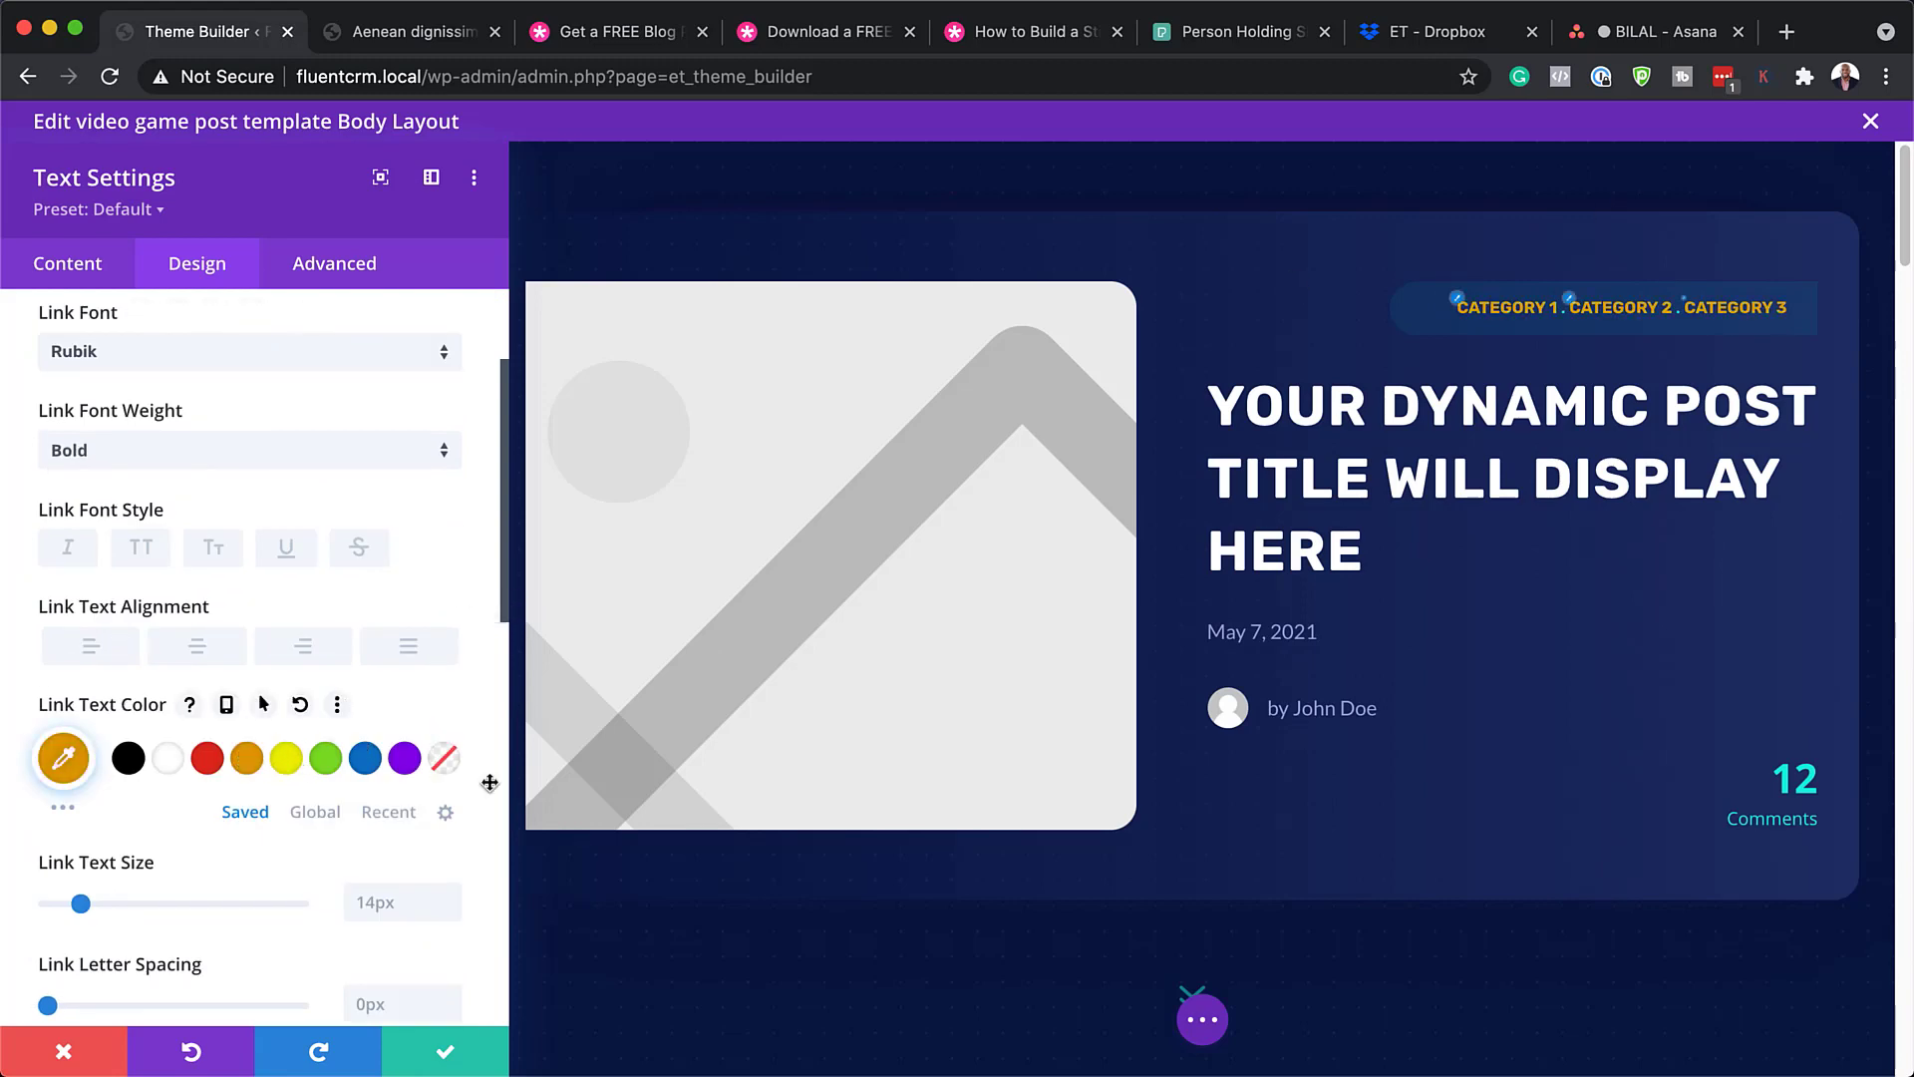
{"action": "left_click", "coordinate": [68, 1055]}
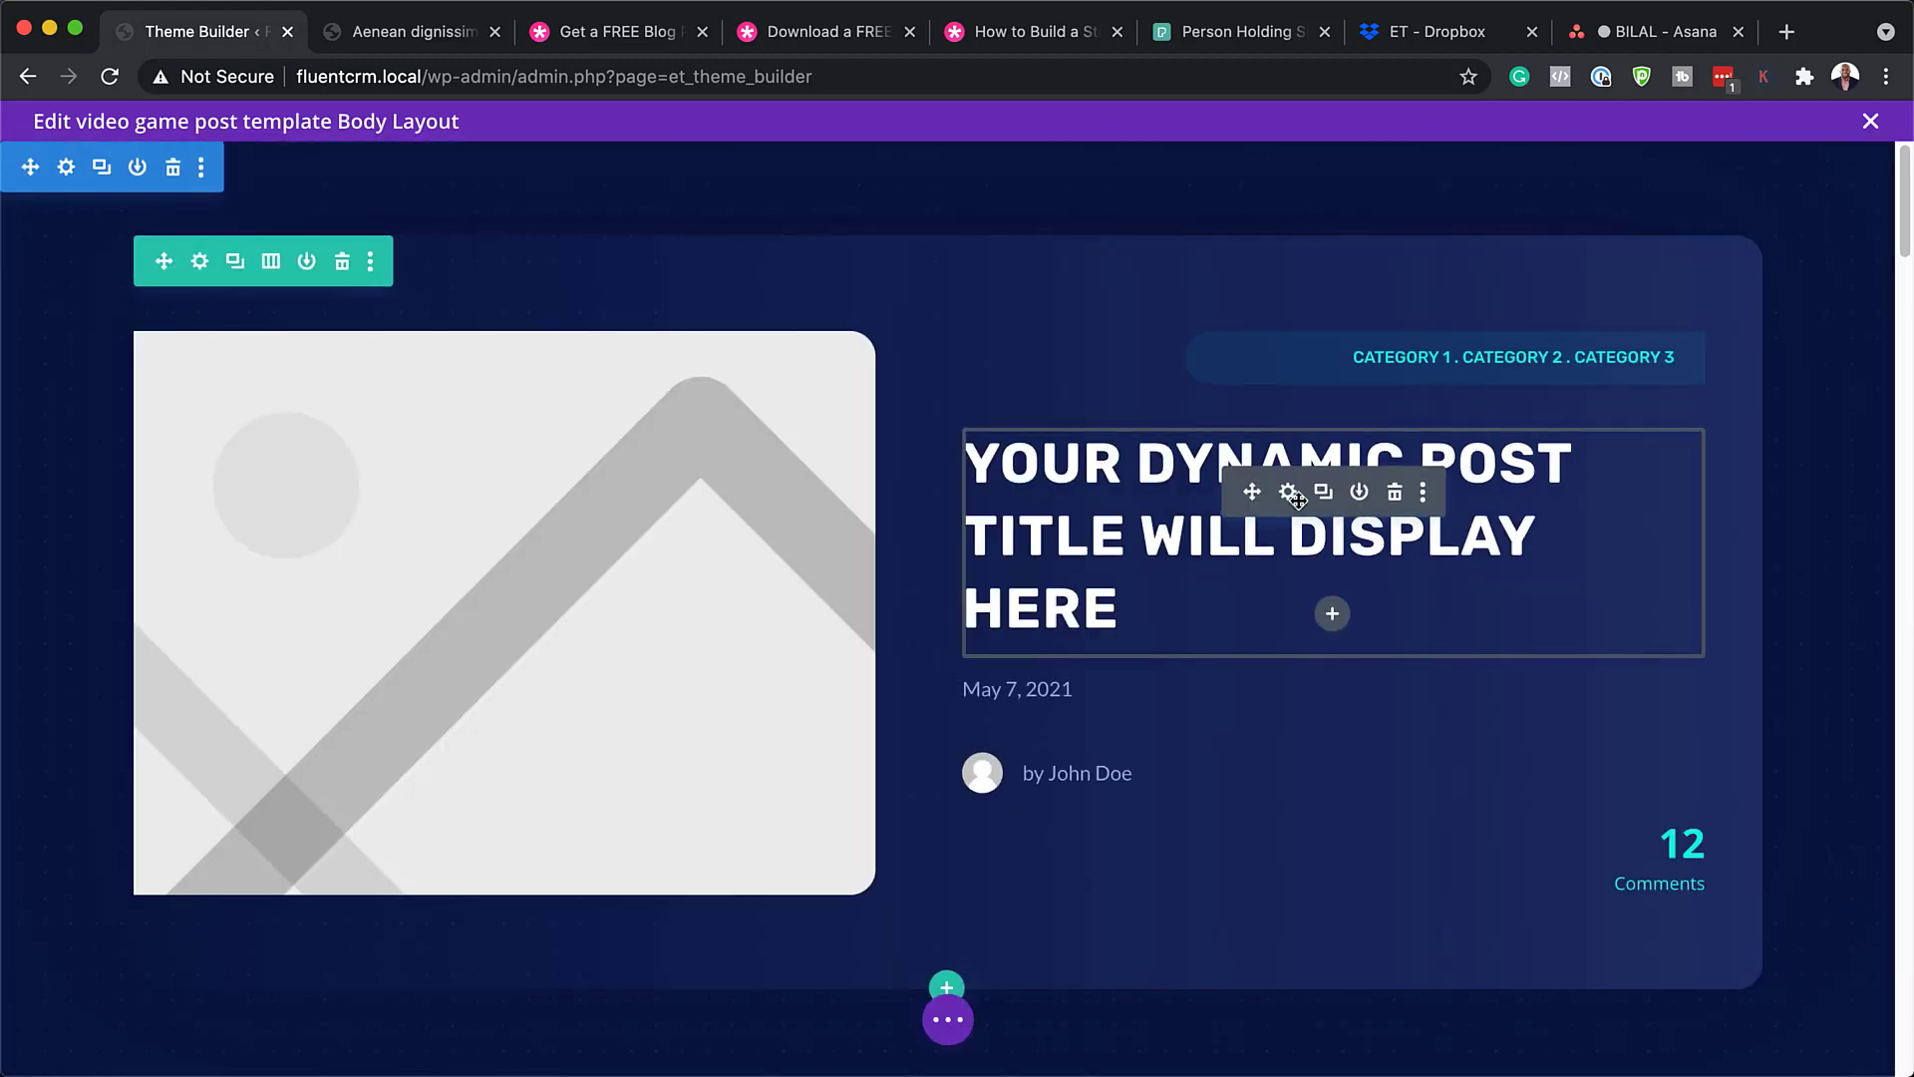
Try Lato with red #e02b20 and yellow for the dynamic post title's Heading 1 text, and discard the changes
{"action": "left_click", "coordinate": [1289, 494]}
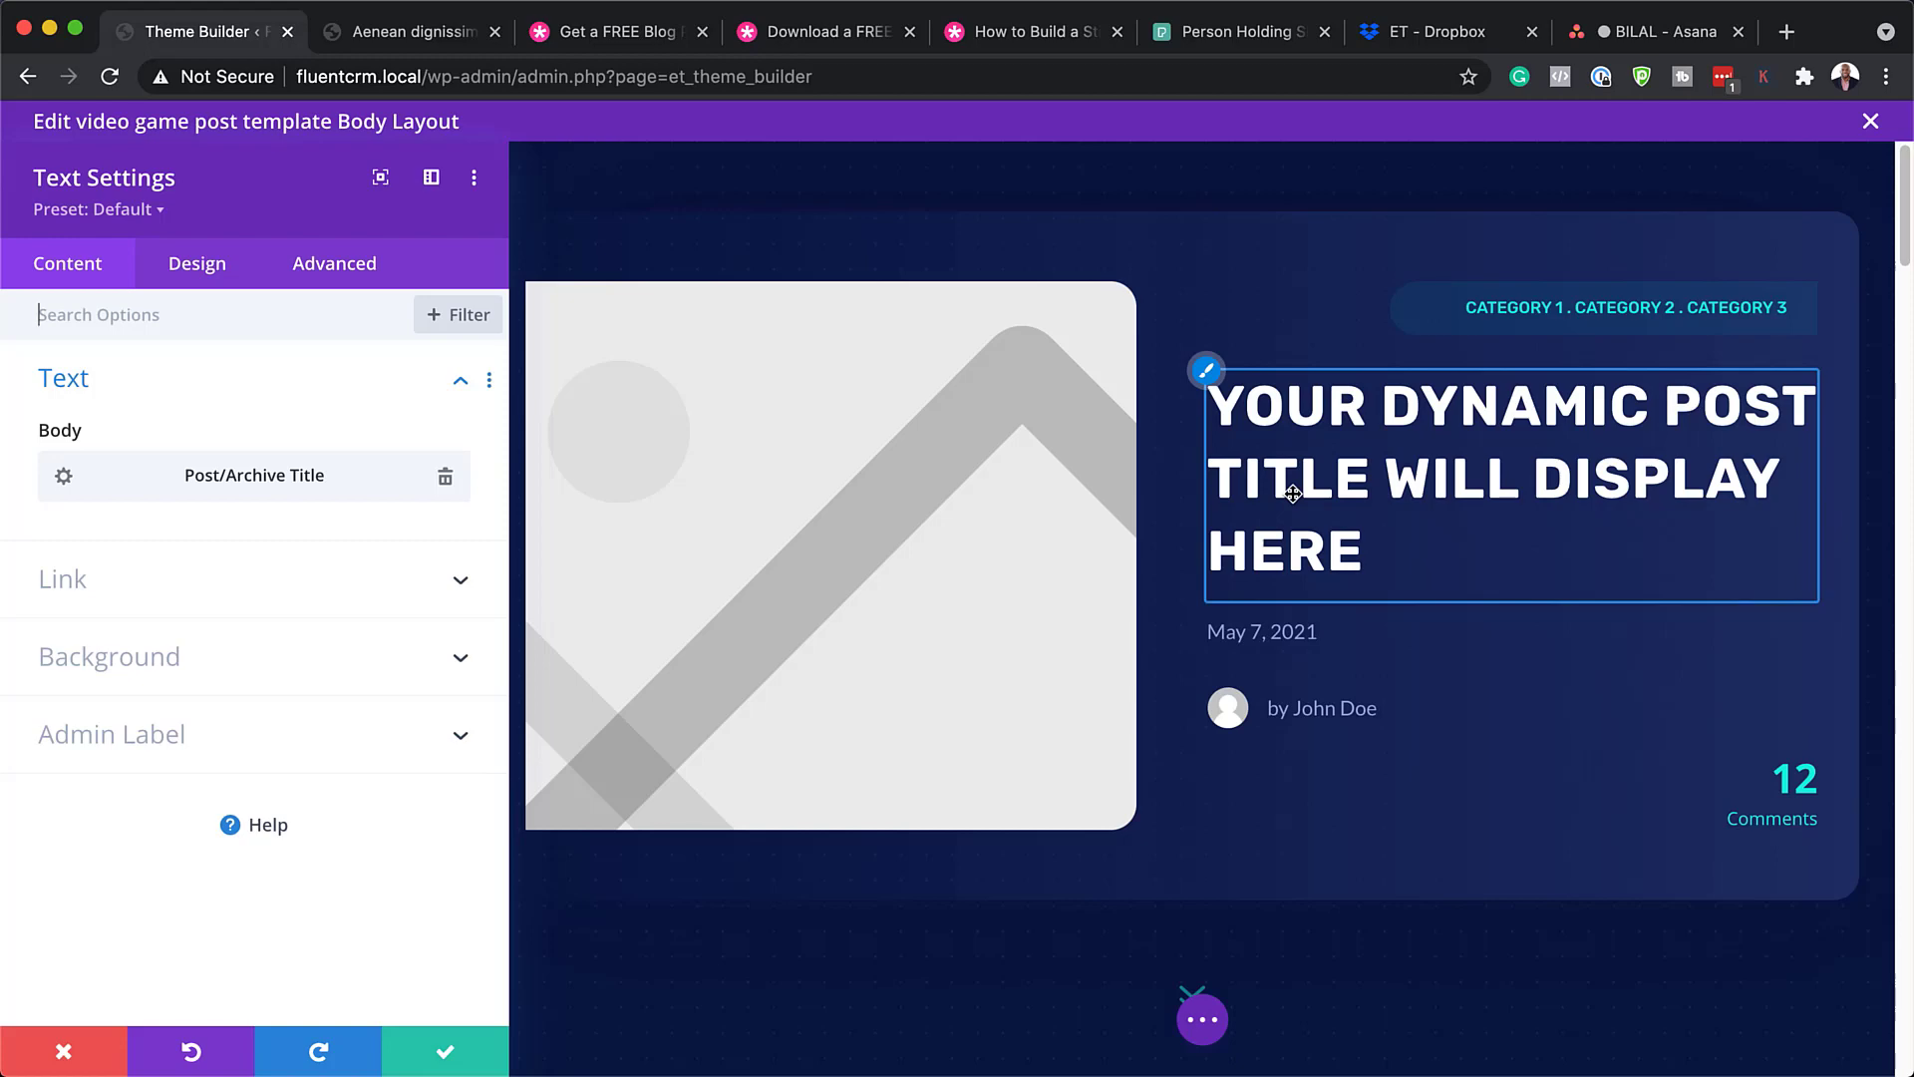
{"action": "left_click", "coordinate": [1208, 373]}
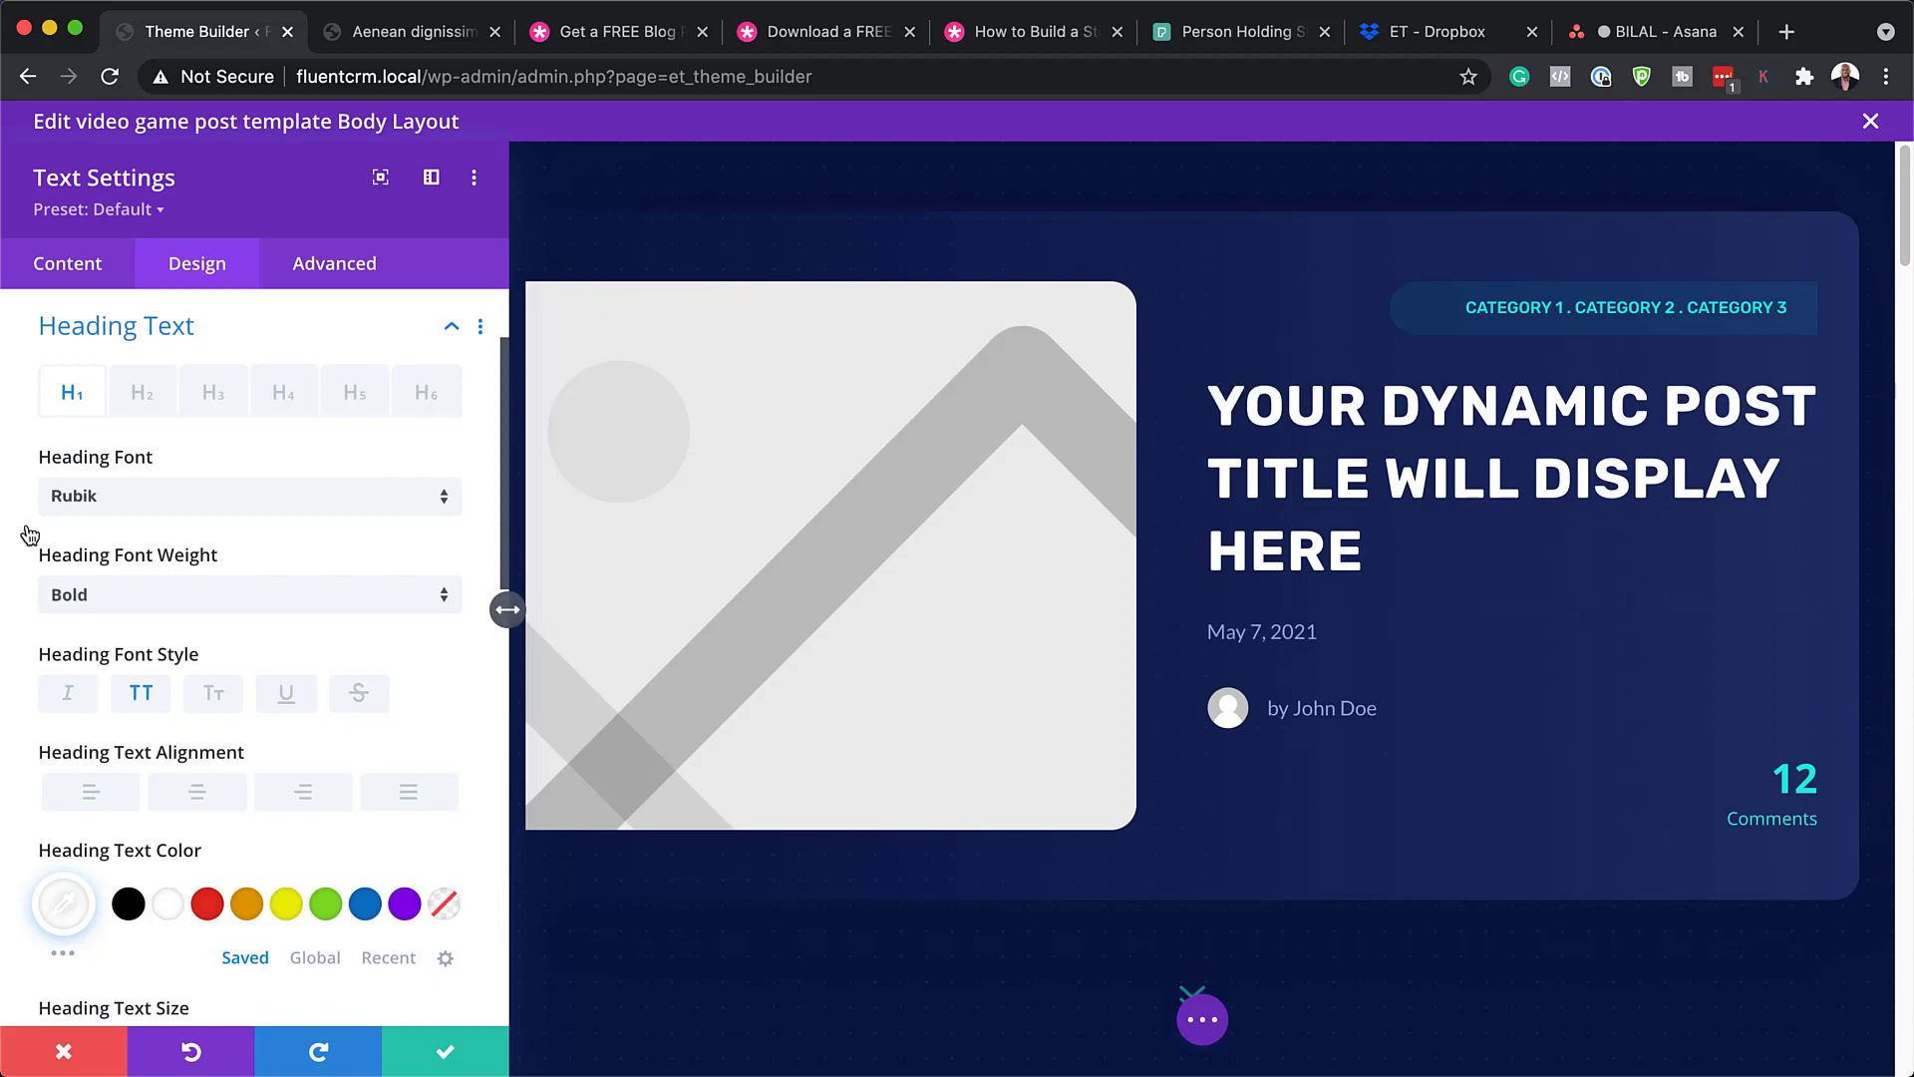
{"action": "left_click", "coordinate": [93, 496]}
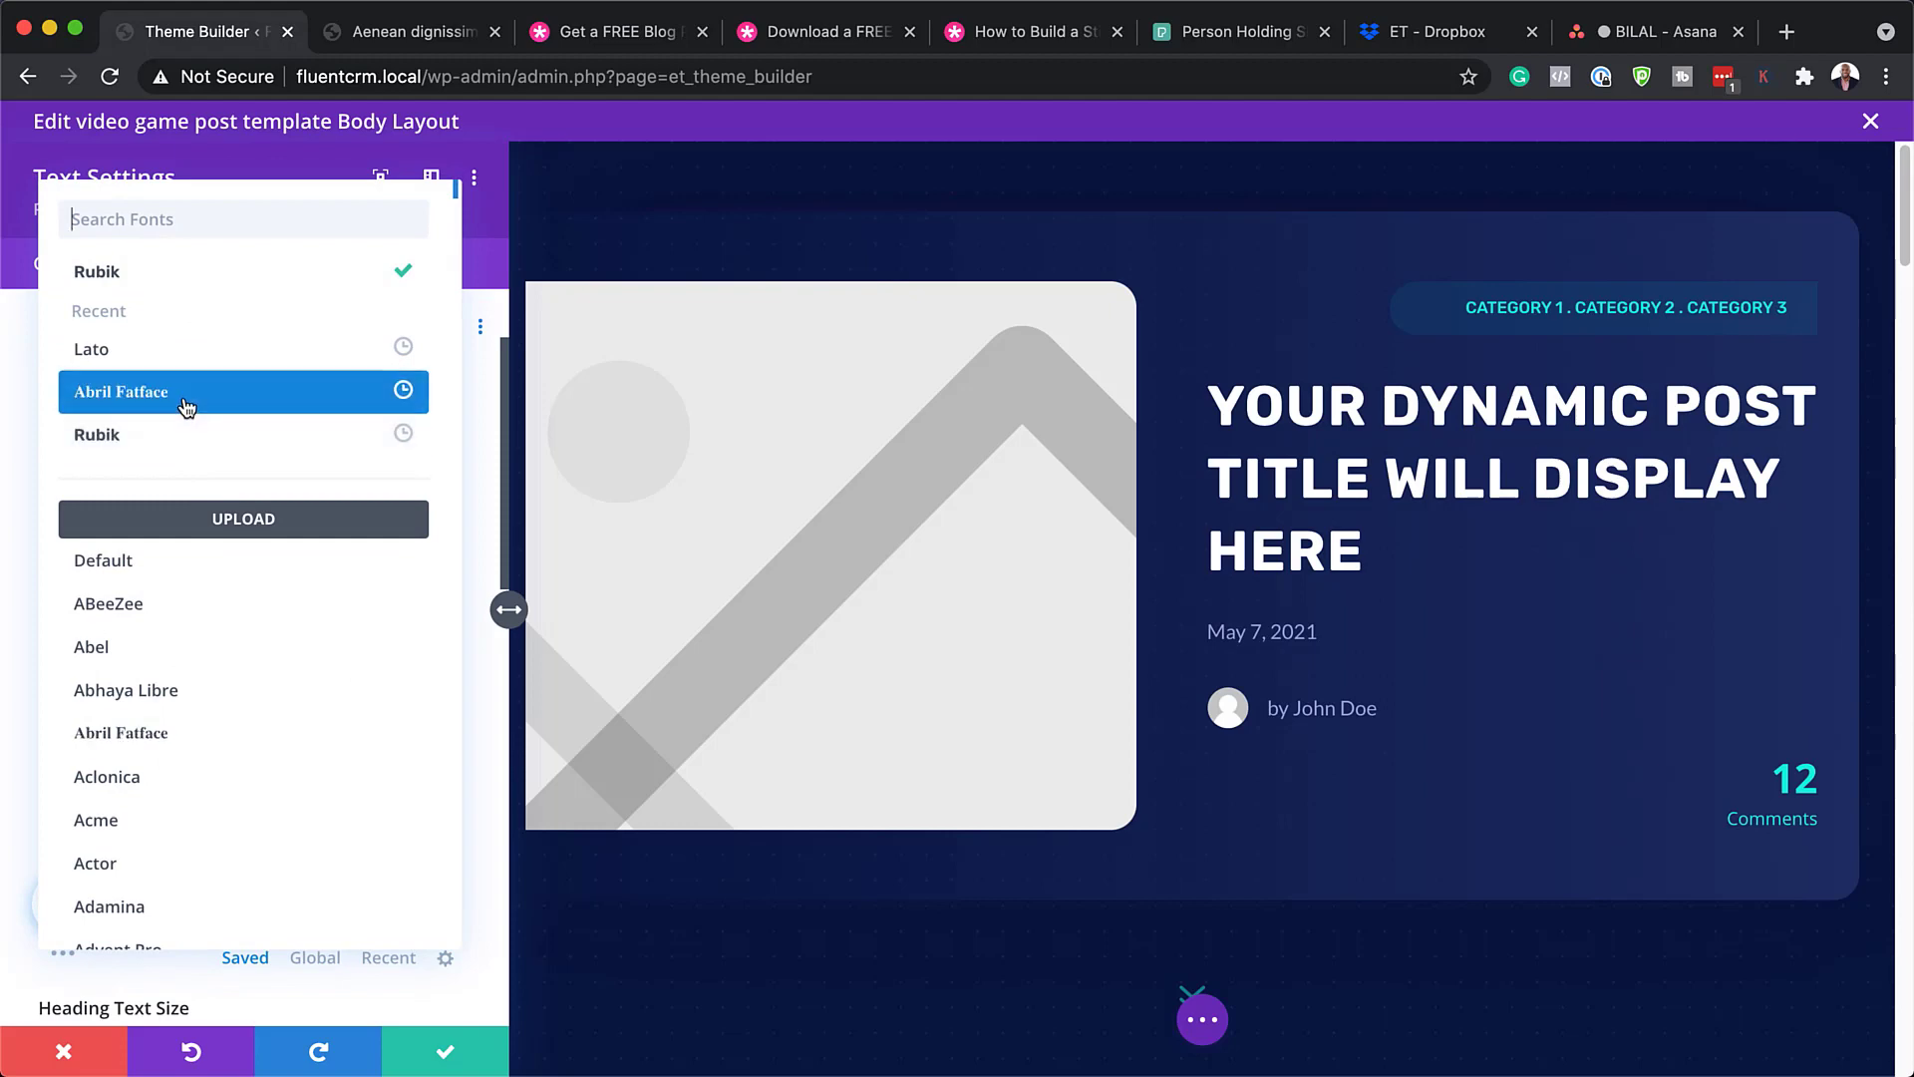
{"action": "left_click", "coordinate": [178, 366]}
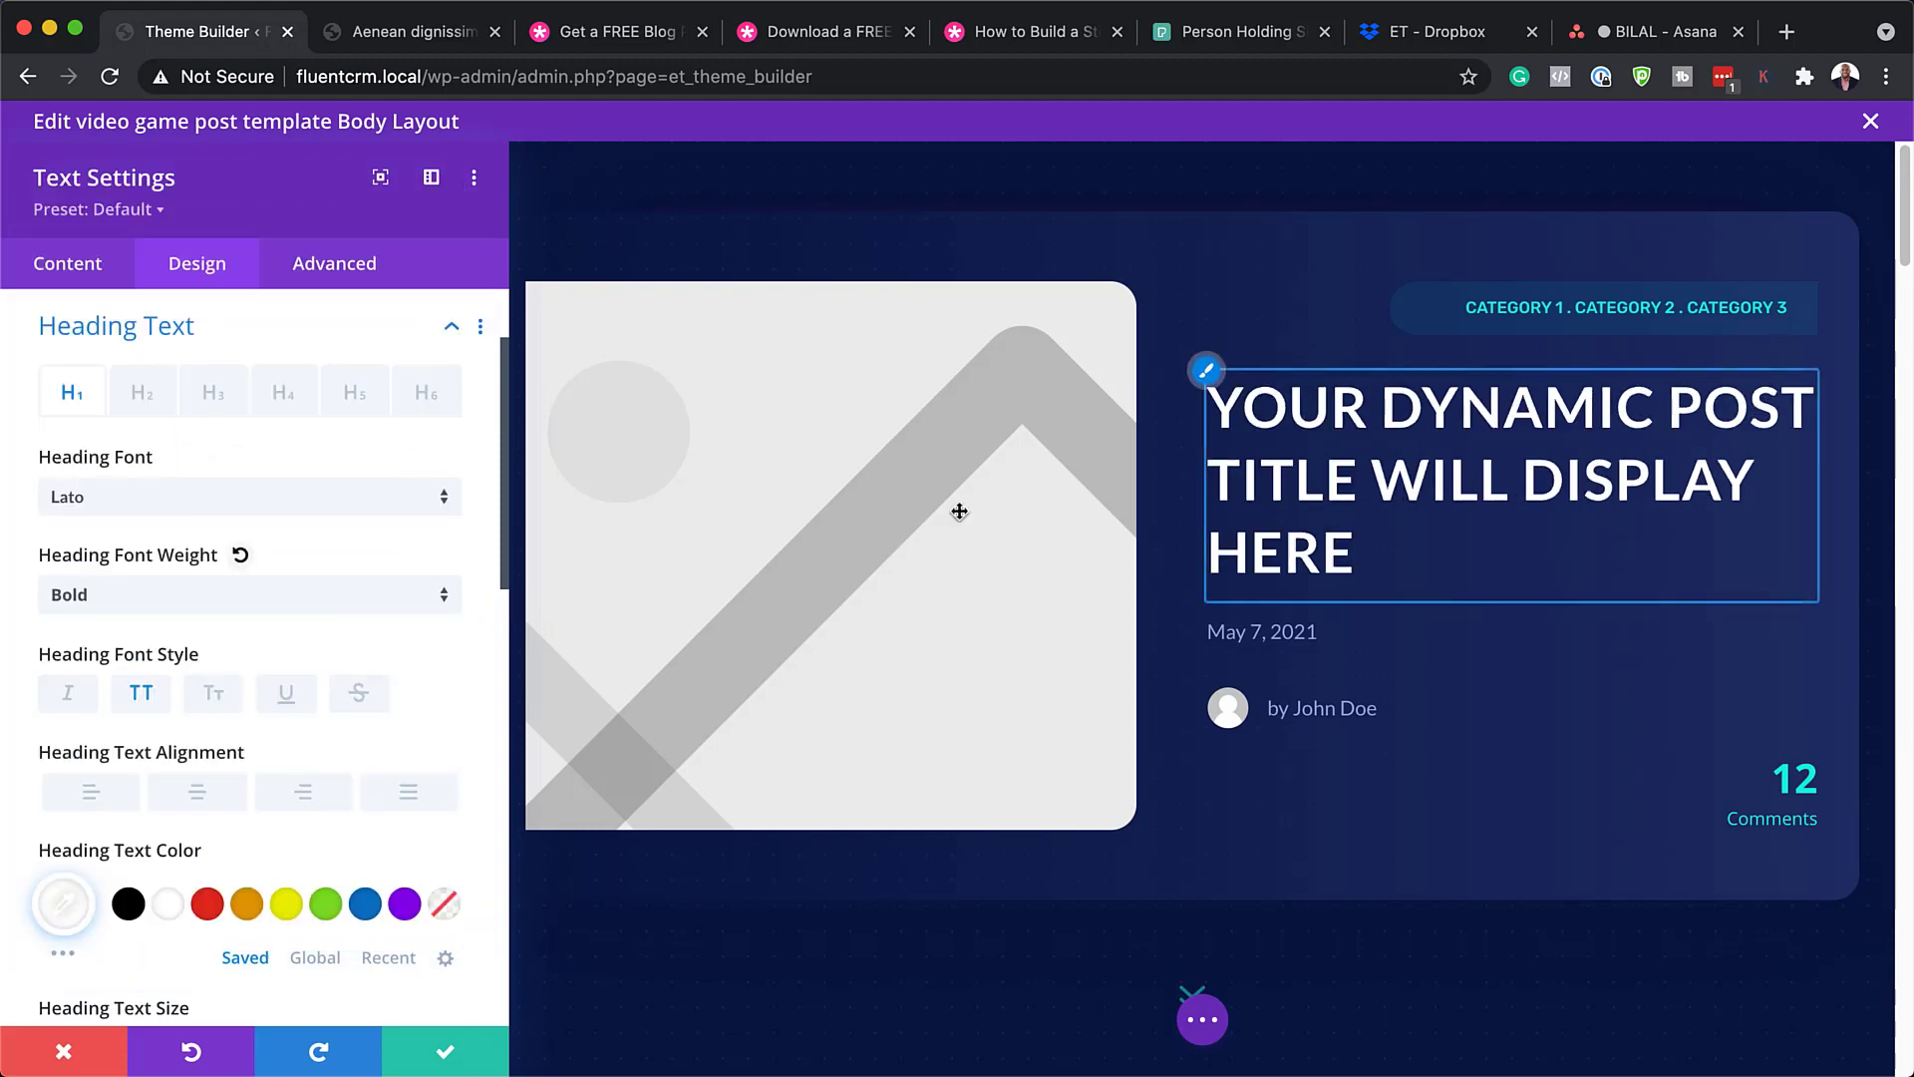
{"action": "scroll", "coordinate": [297, 890], "scroll_direction": "down", "scroll_amount": 1}
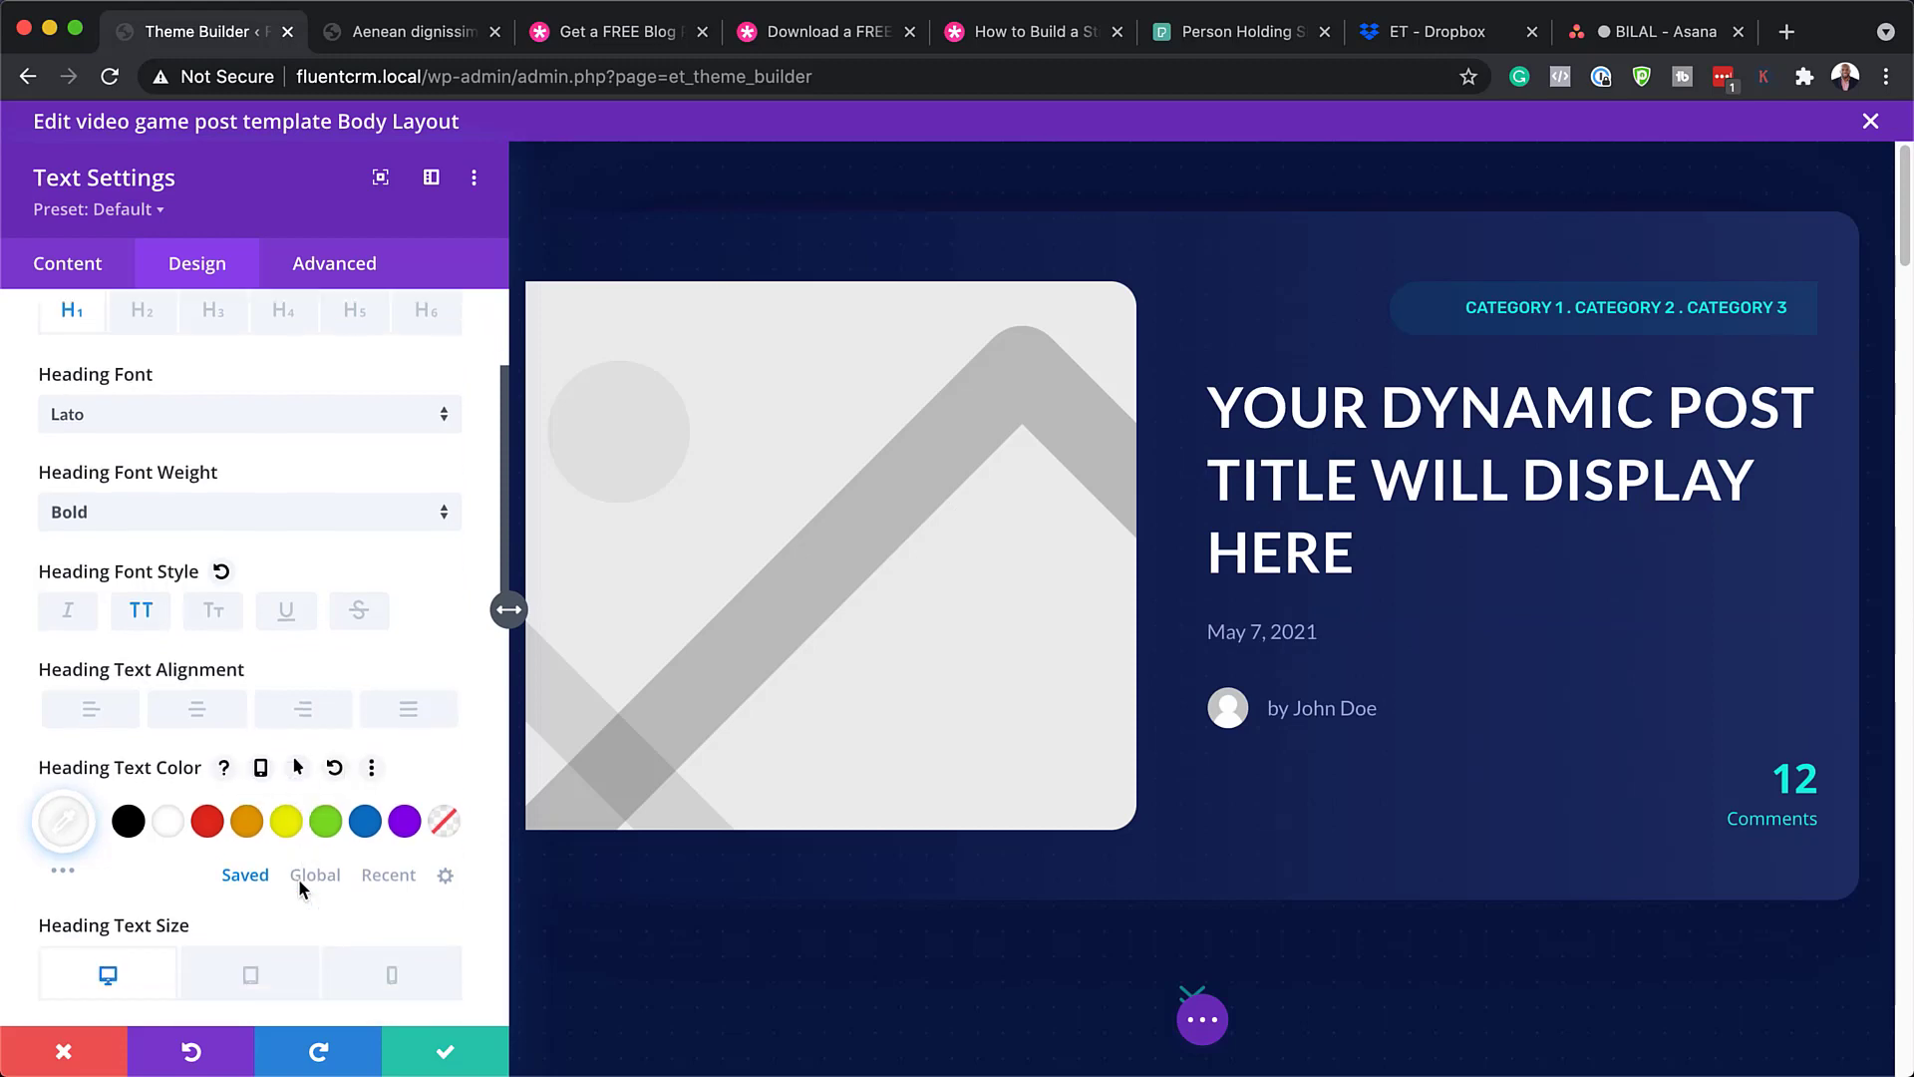
{"action": "left_click", "coordinate": [207, 818]}
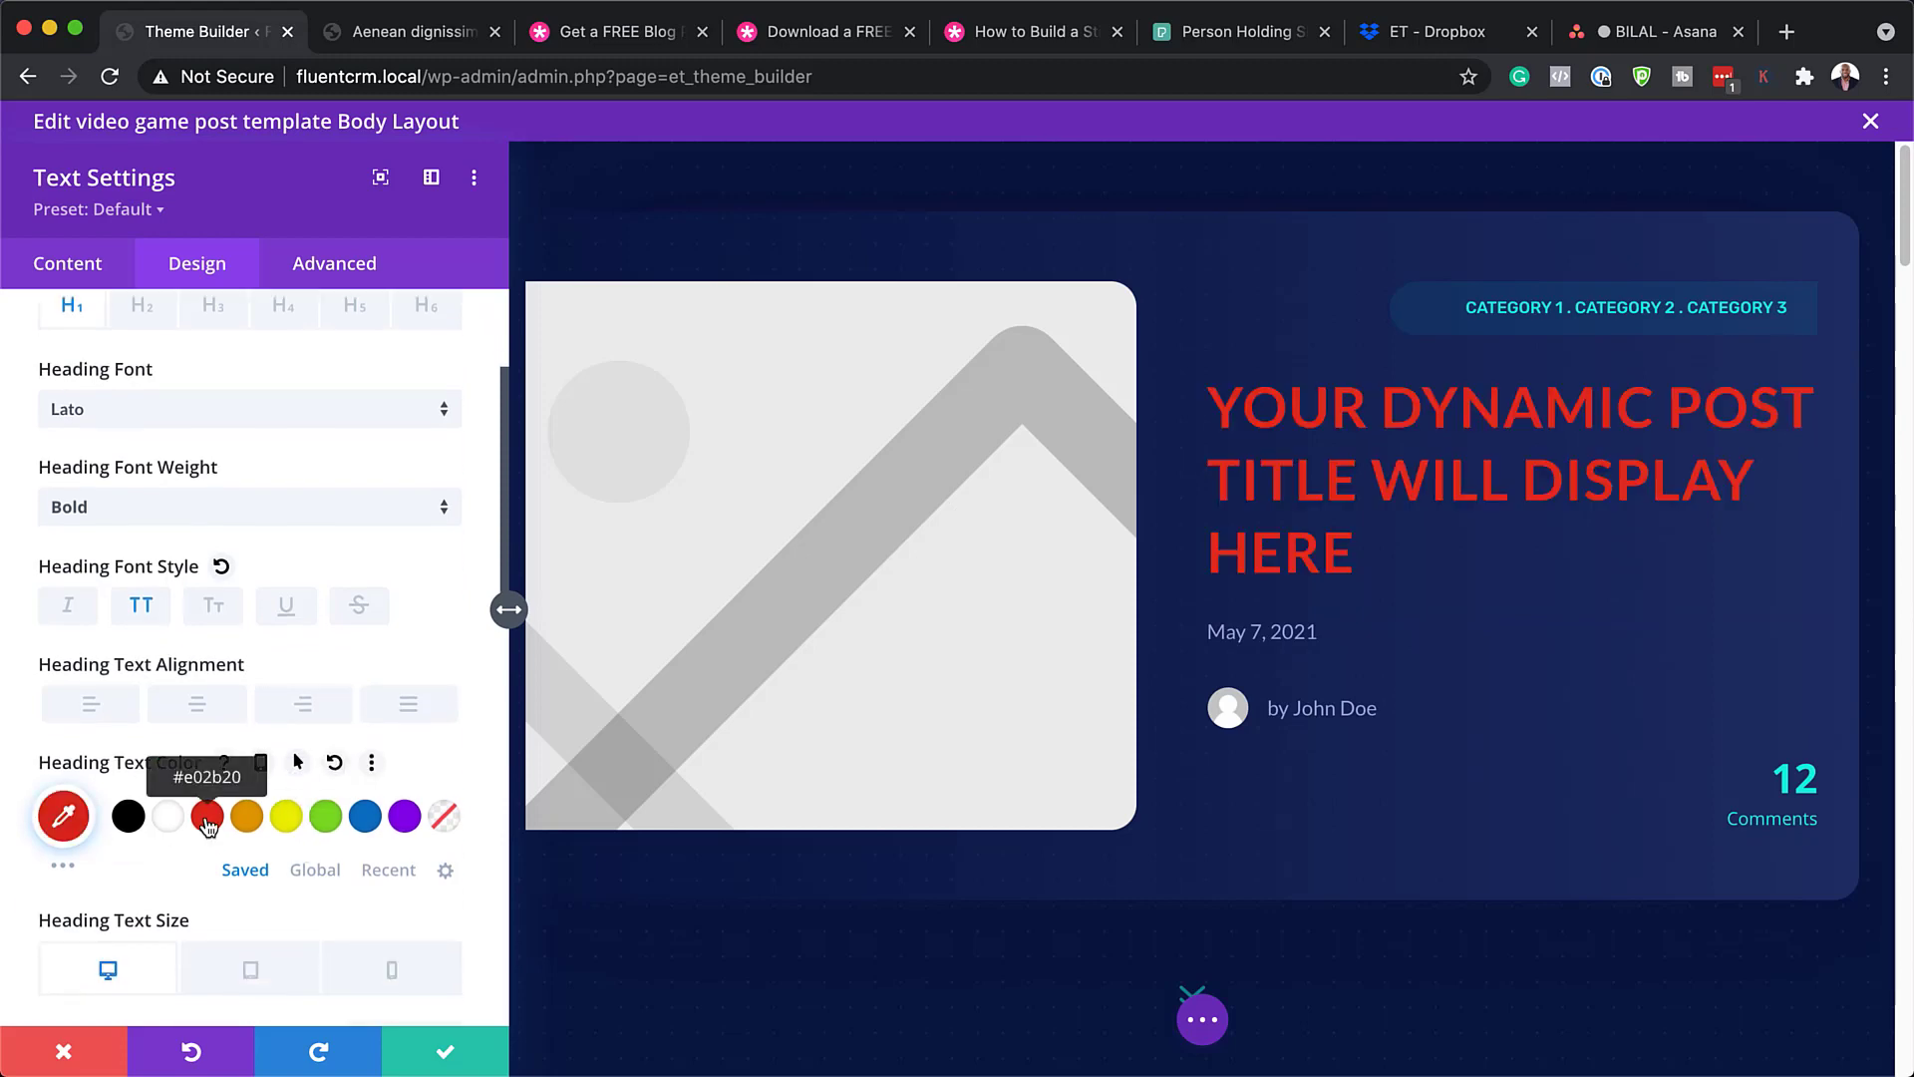
{"action": "left_click", "coordinate": [283, 820]}
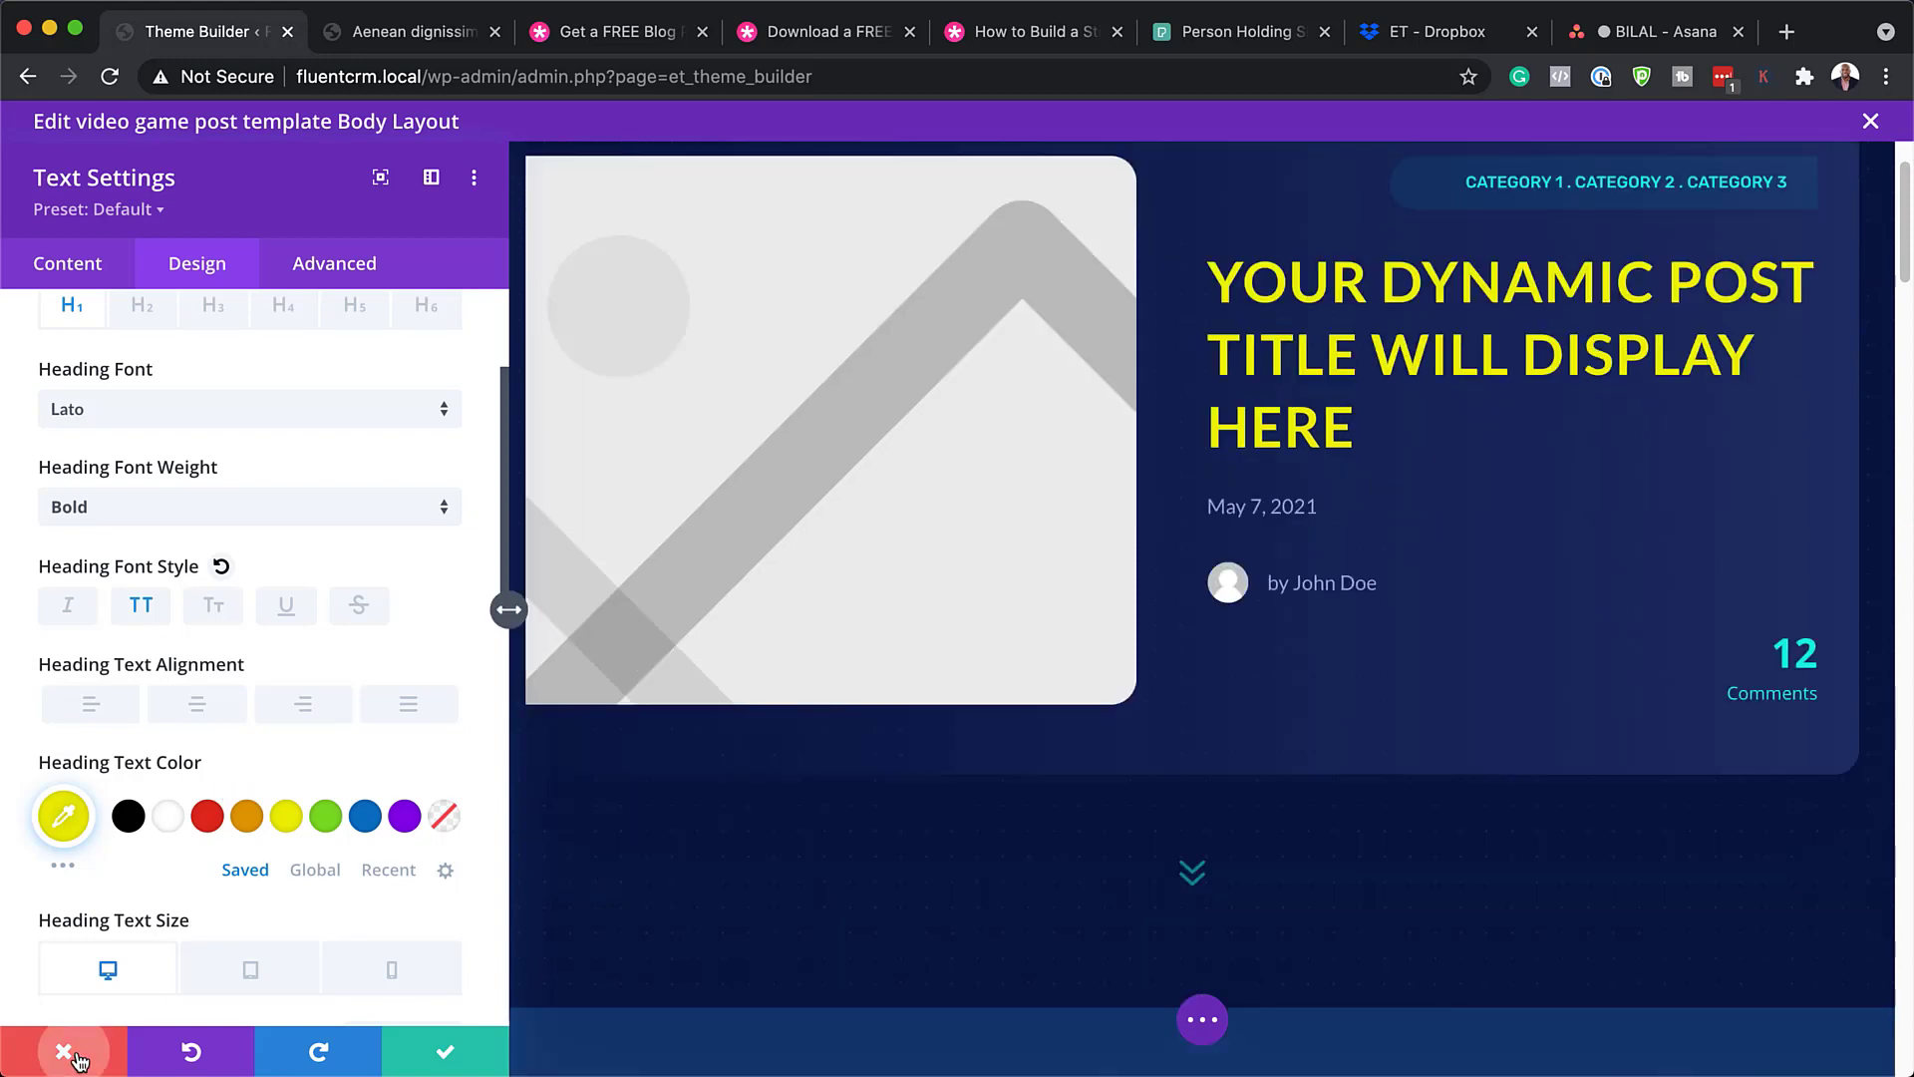
{"action": "left_click", "coordinate": [63, 1051]}
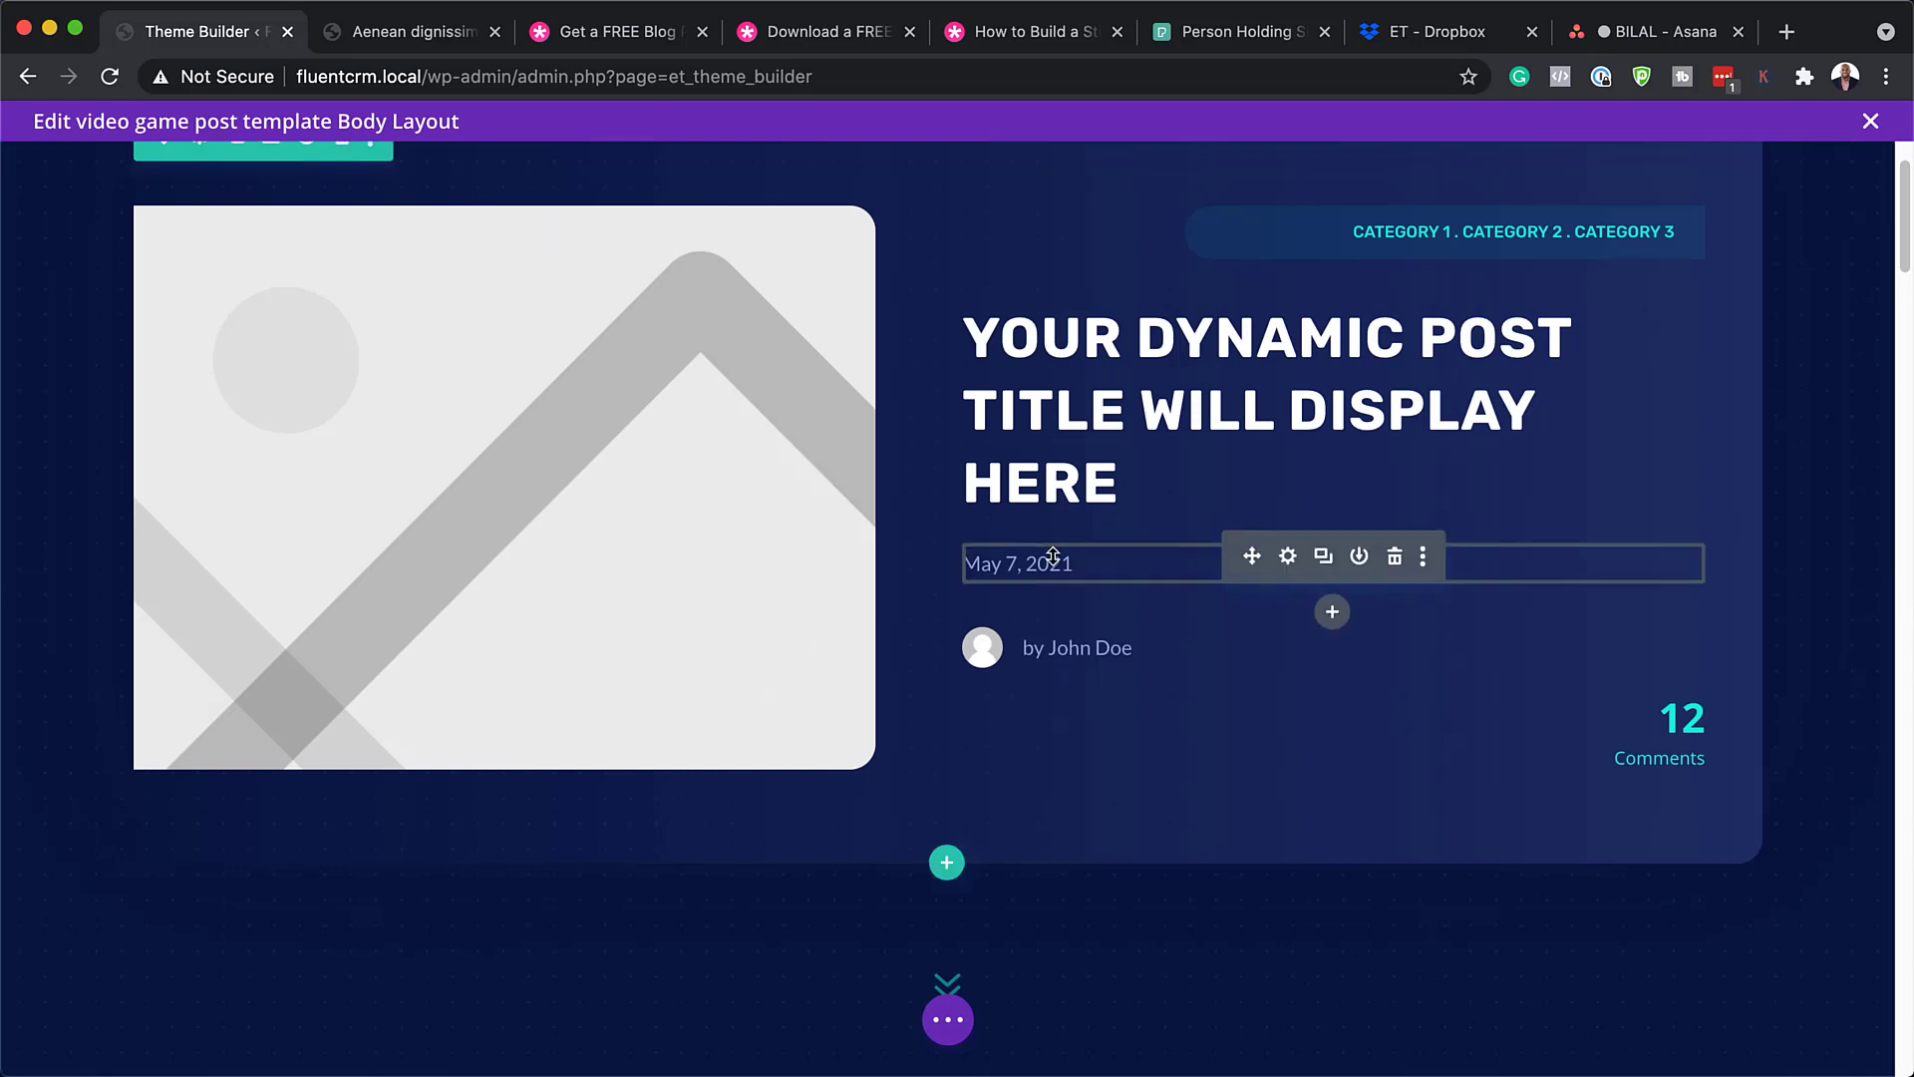
Try a Bold font weight for the post publish date text, and discard the change
{"action": "left_click", "coordinate": [1288, 555]}
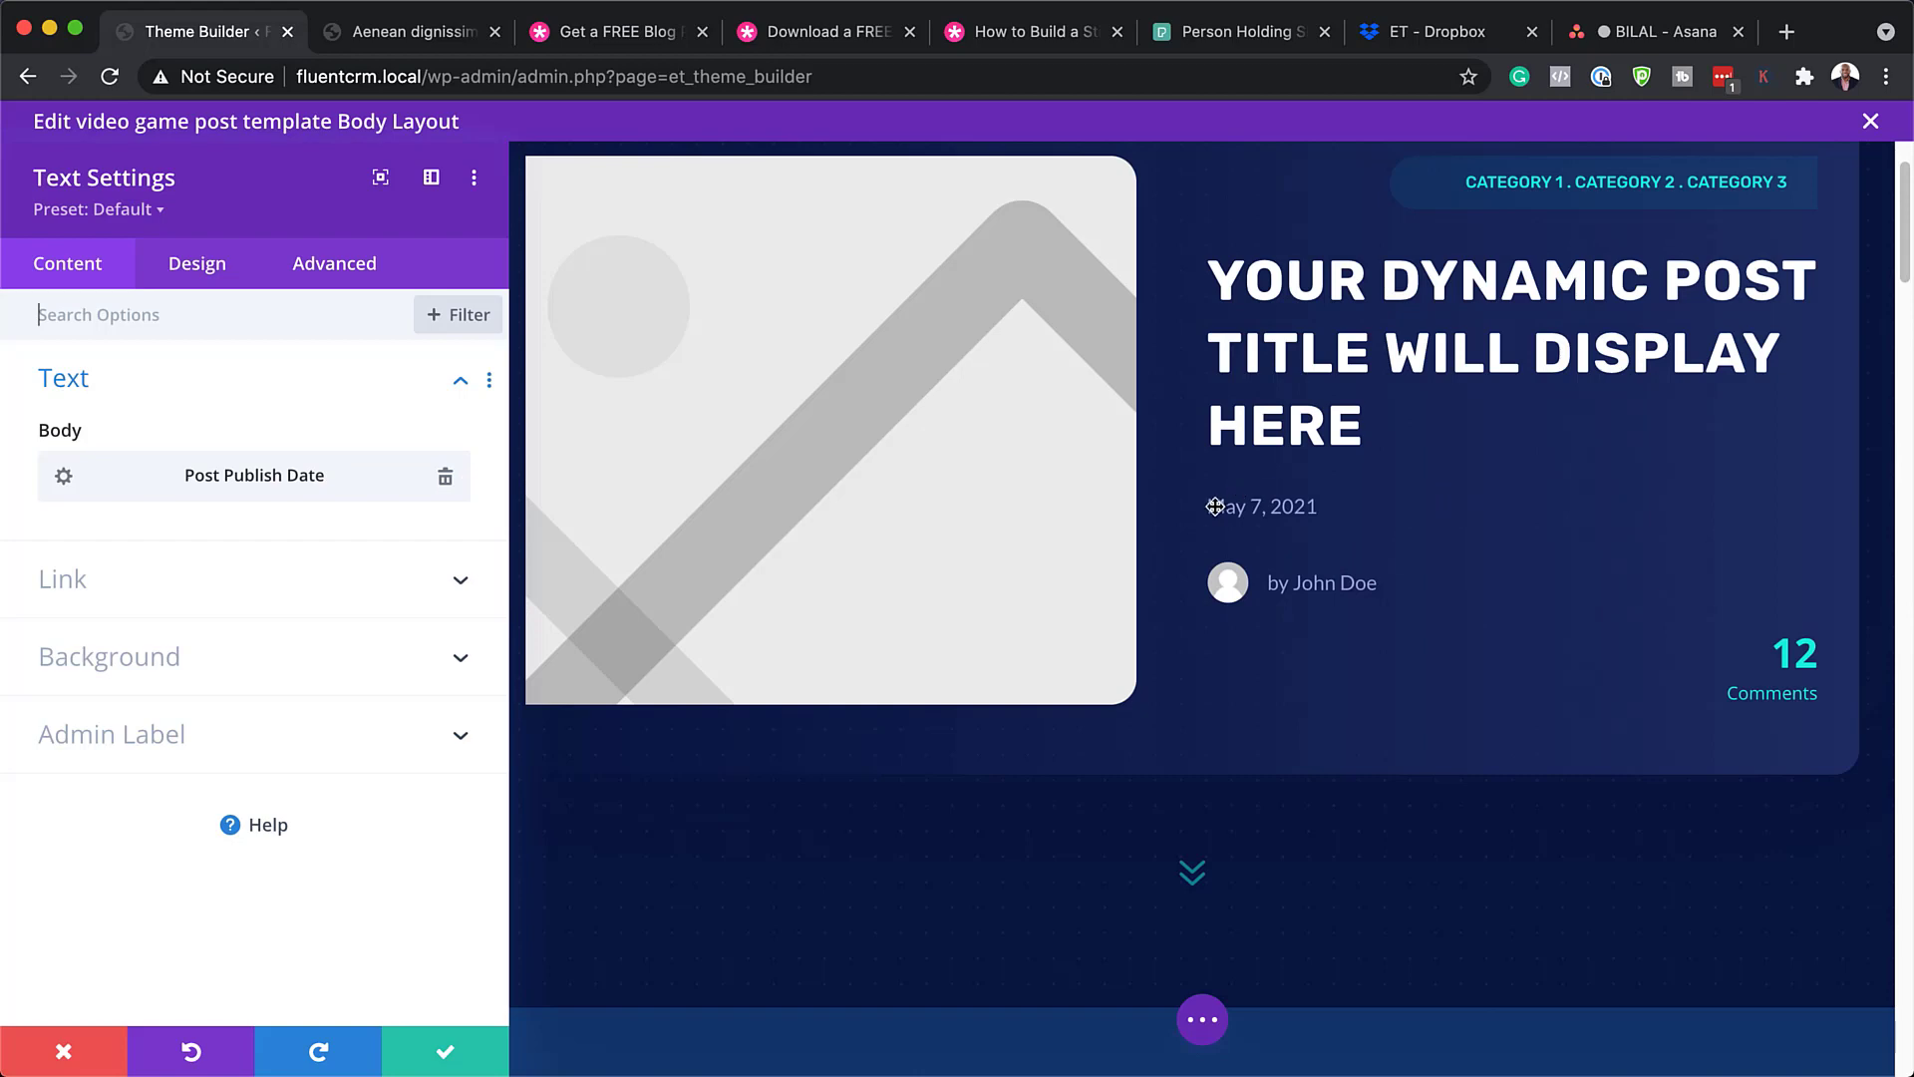
{"action": "left_click", "coordinate": [216, 261]}
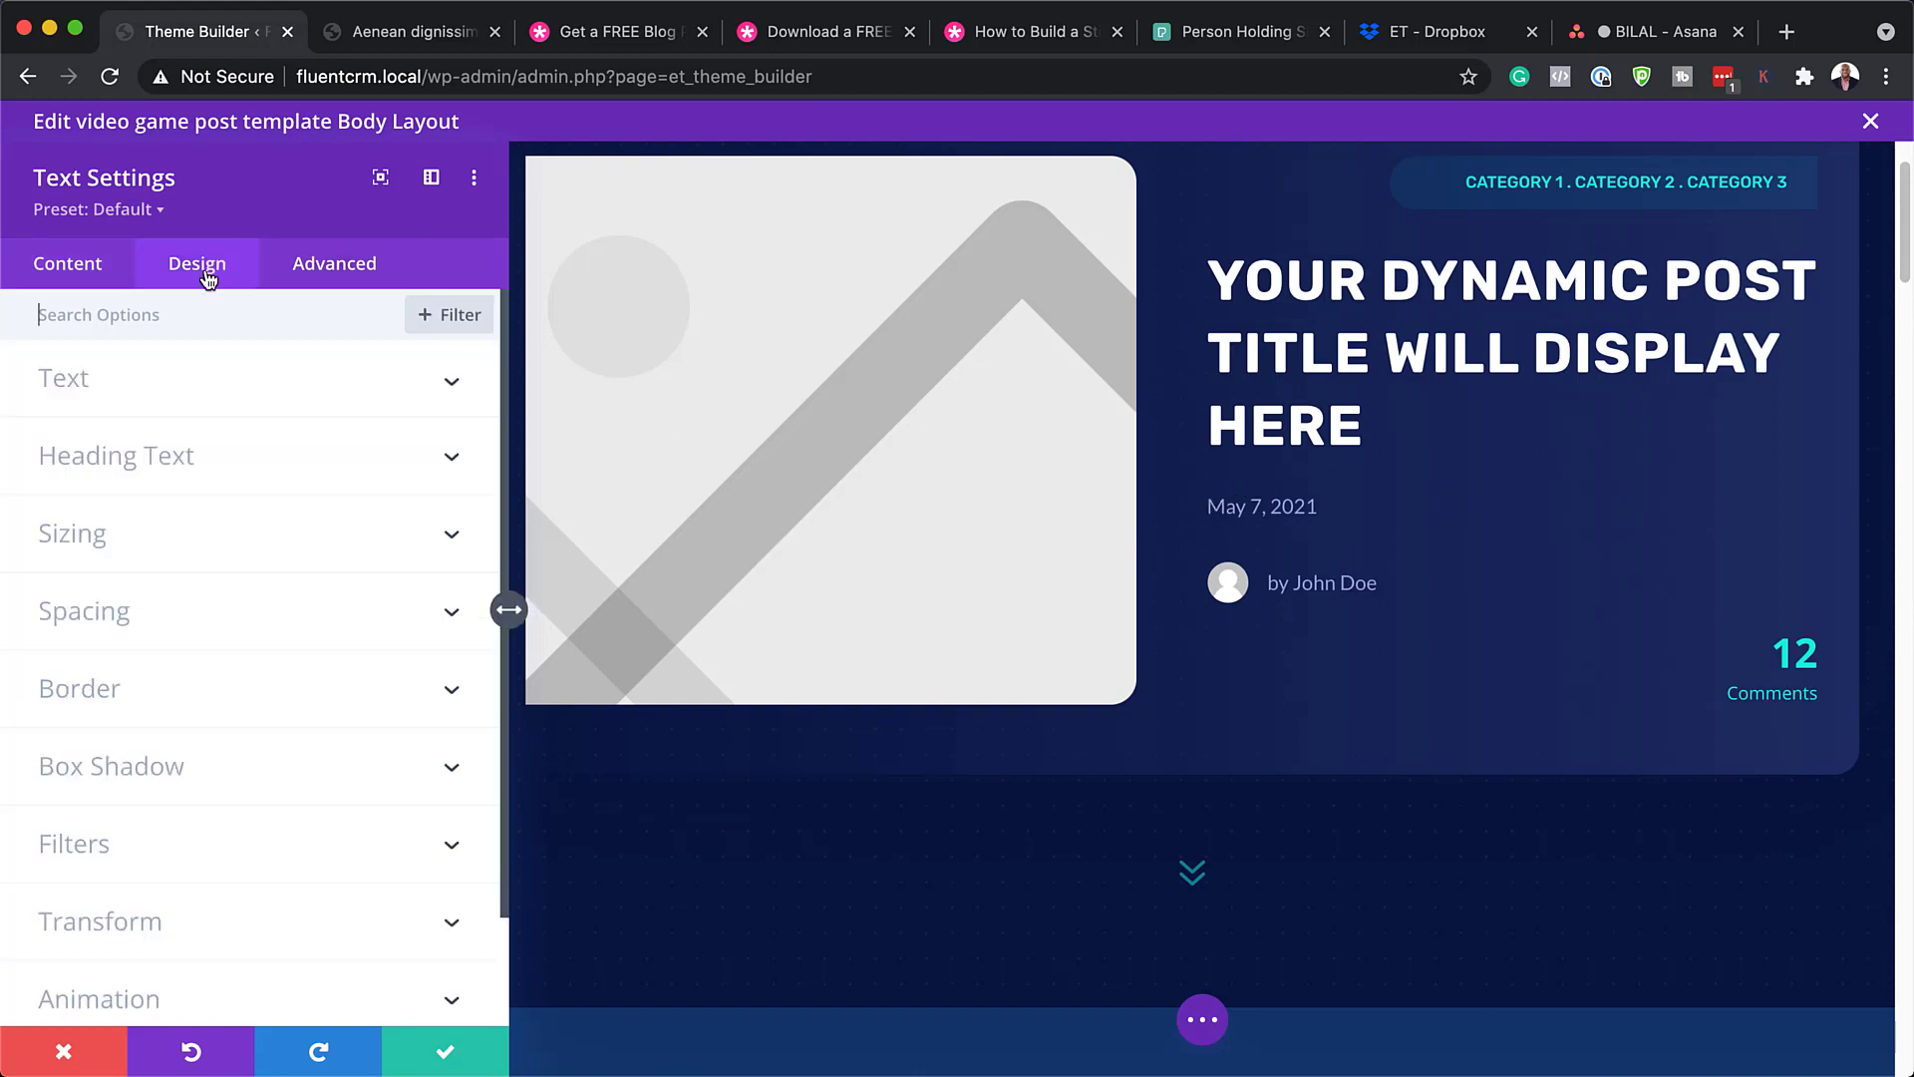
{"action": "left_click", "coordinate": [133, 389]}
{"action": "scroll", "coordinate": [228, 682], "scroll_direction": "down", "scroll_amount": 5}
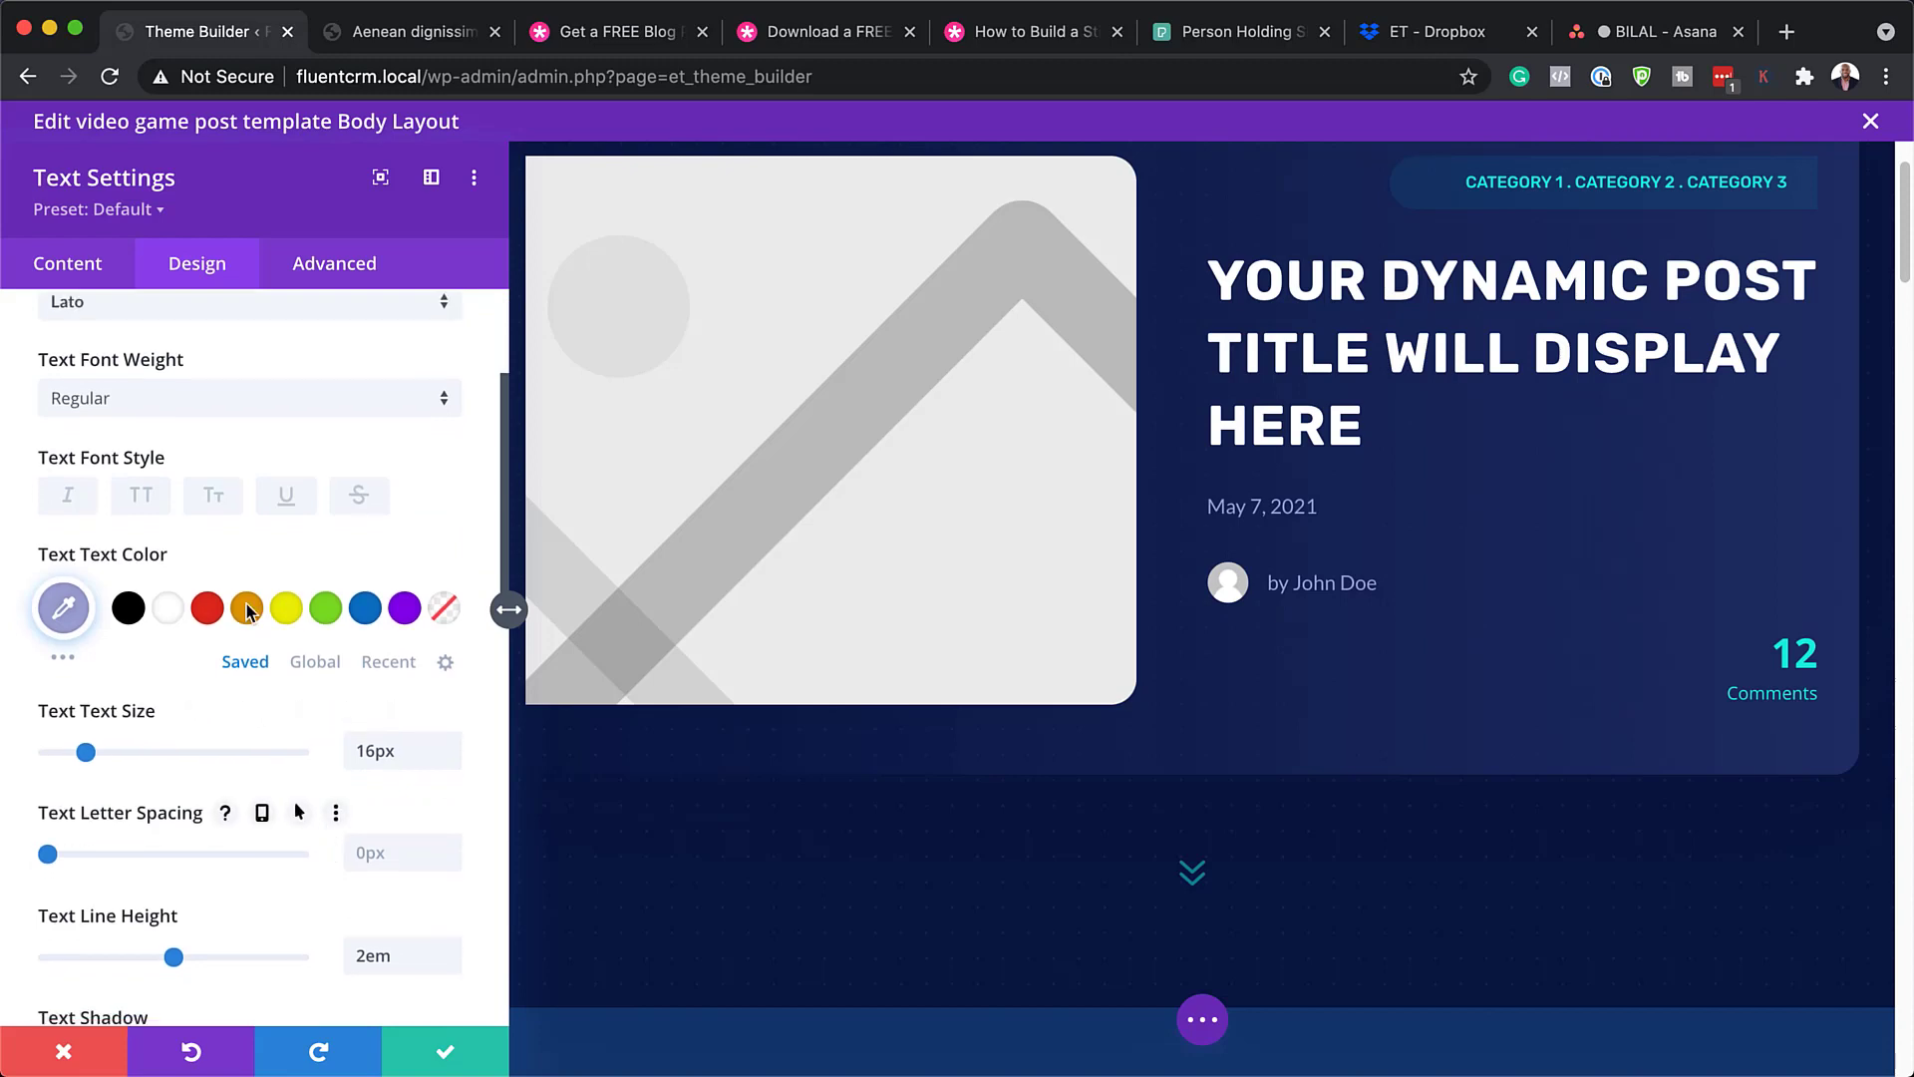
{"action": "left_click", "coordinate": [228, 411]}
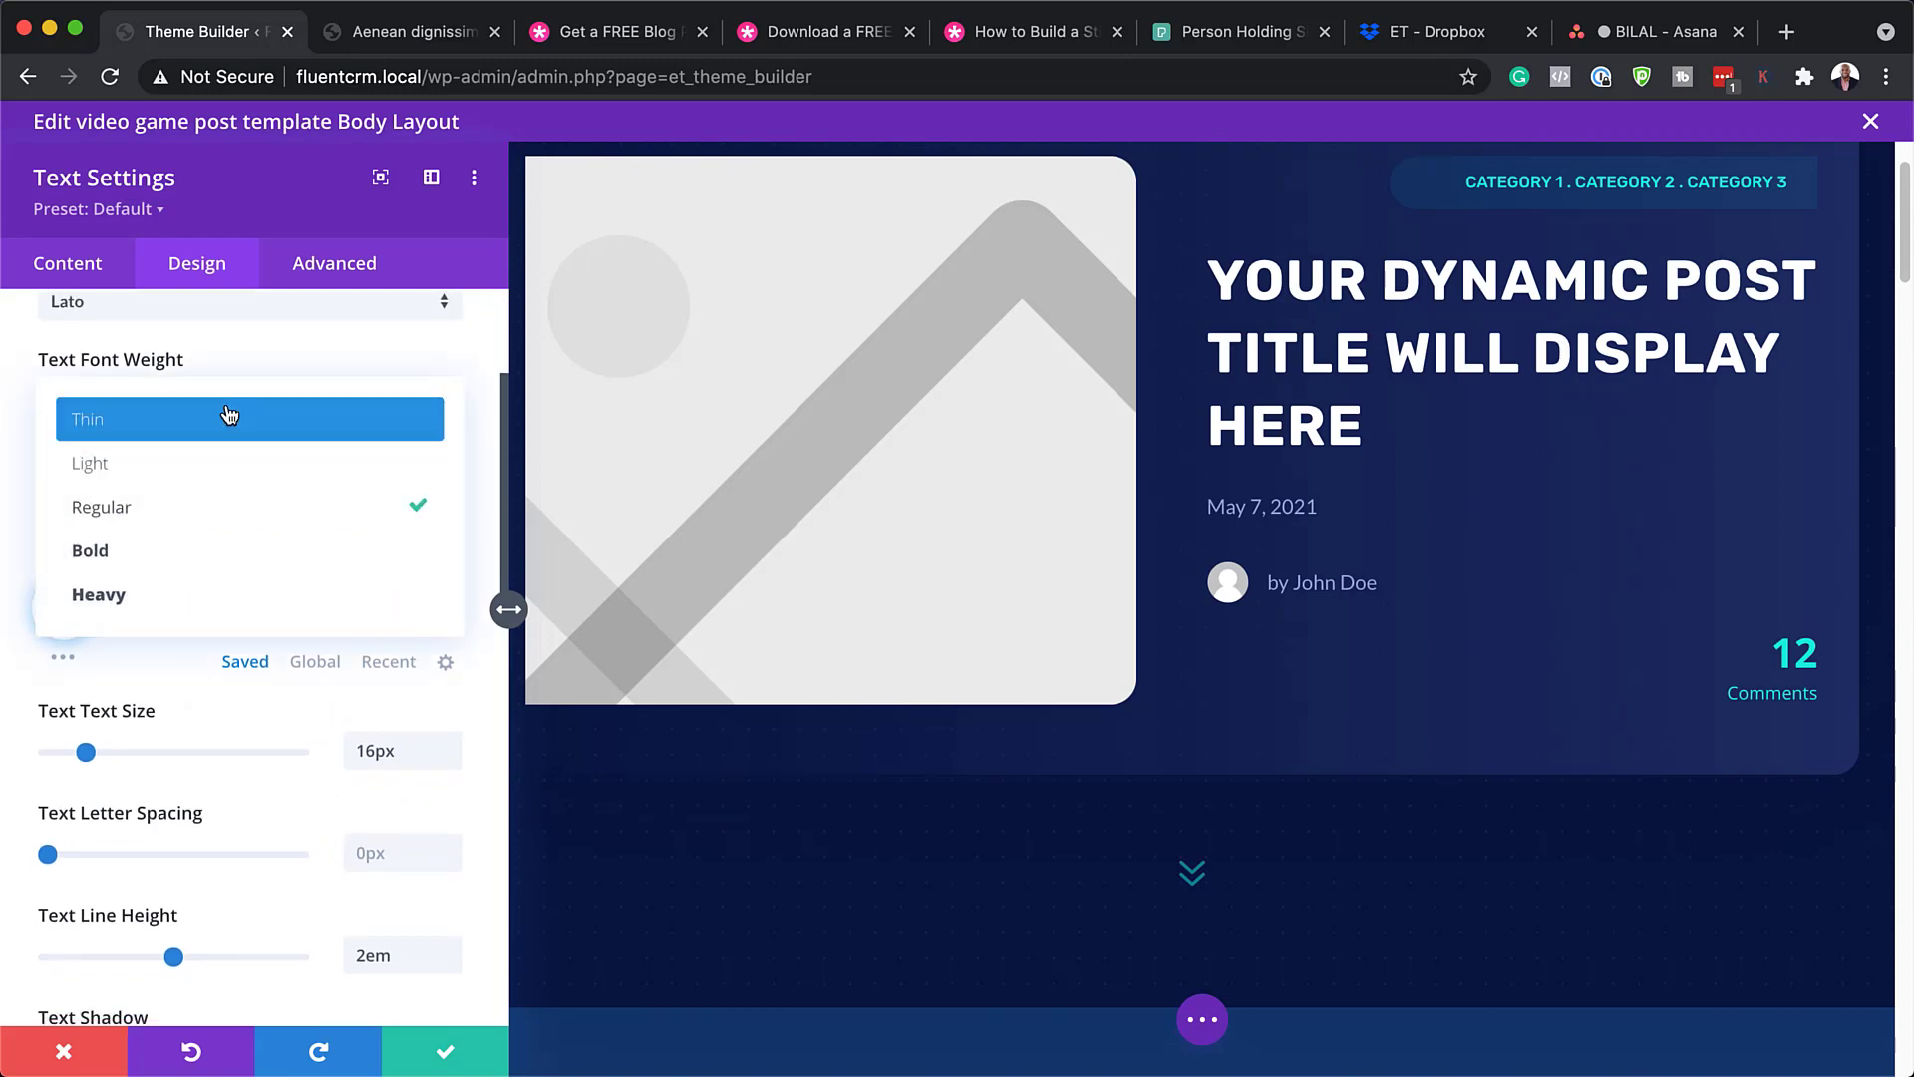
{"action": "left_click", "coordinate": [176, 544]}
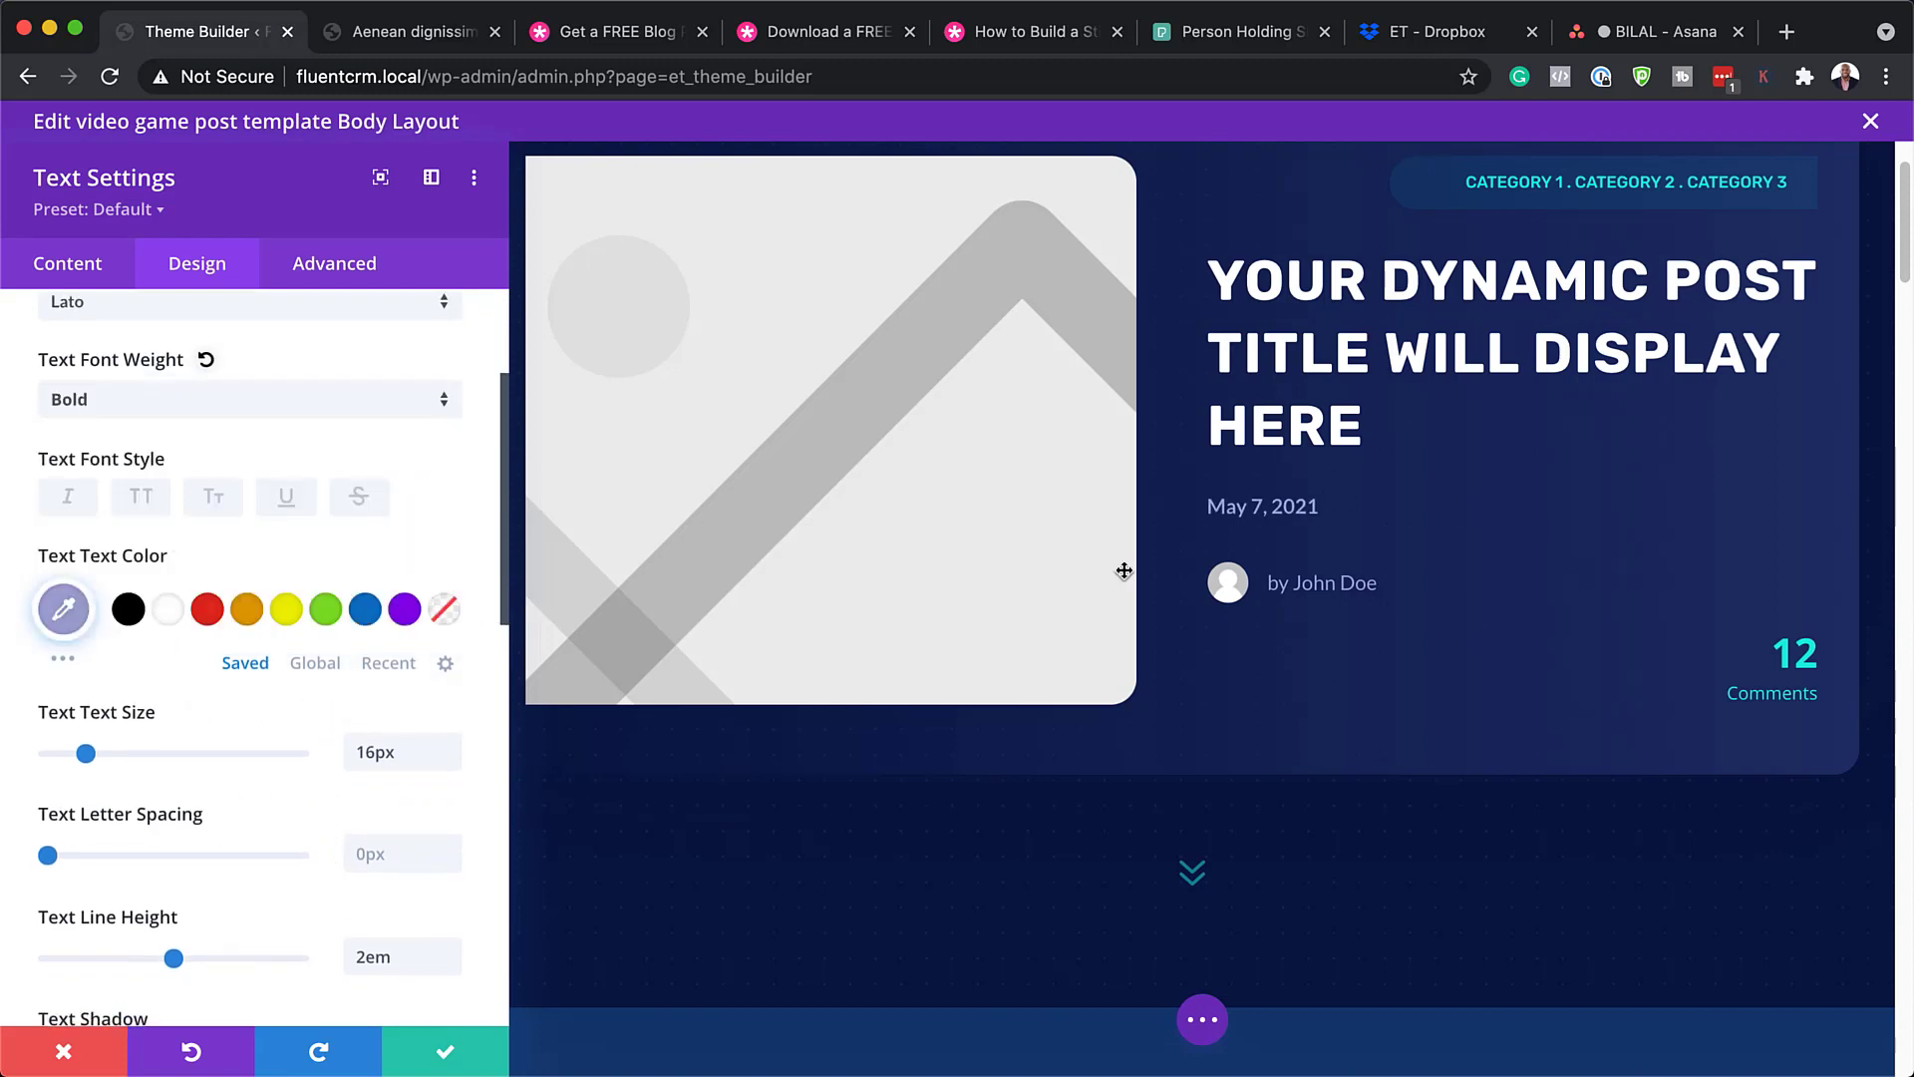
{"action": "left_click", "coordinate": [66, 1056]}
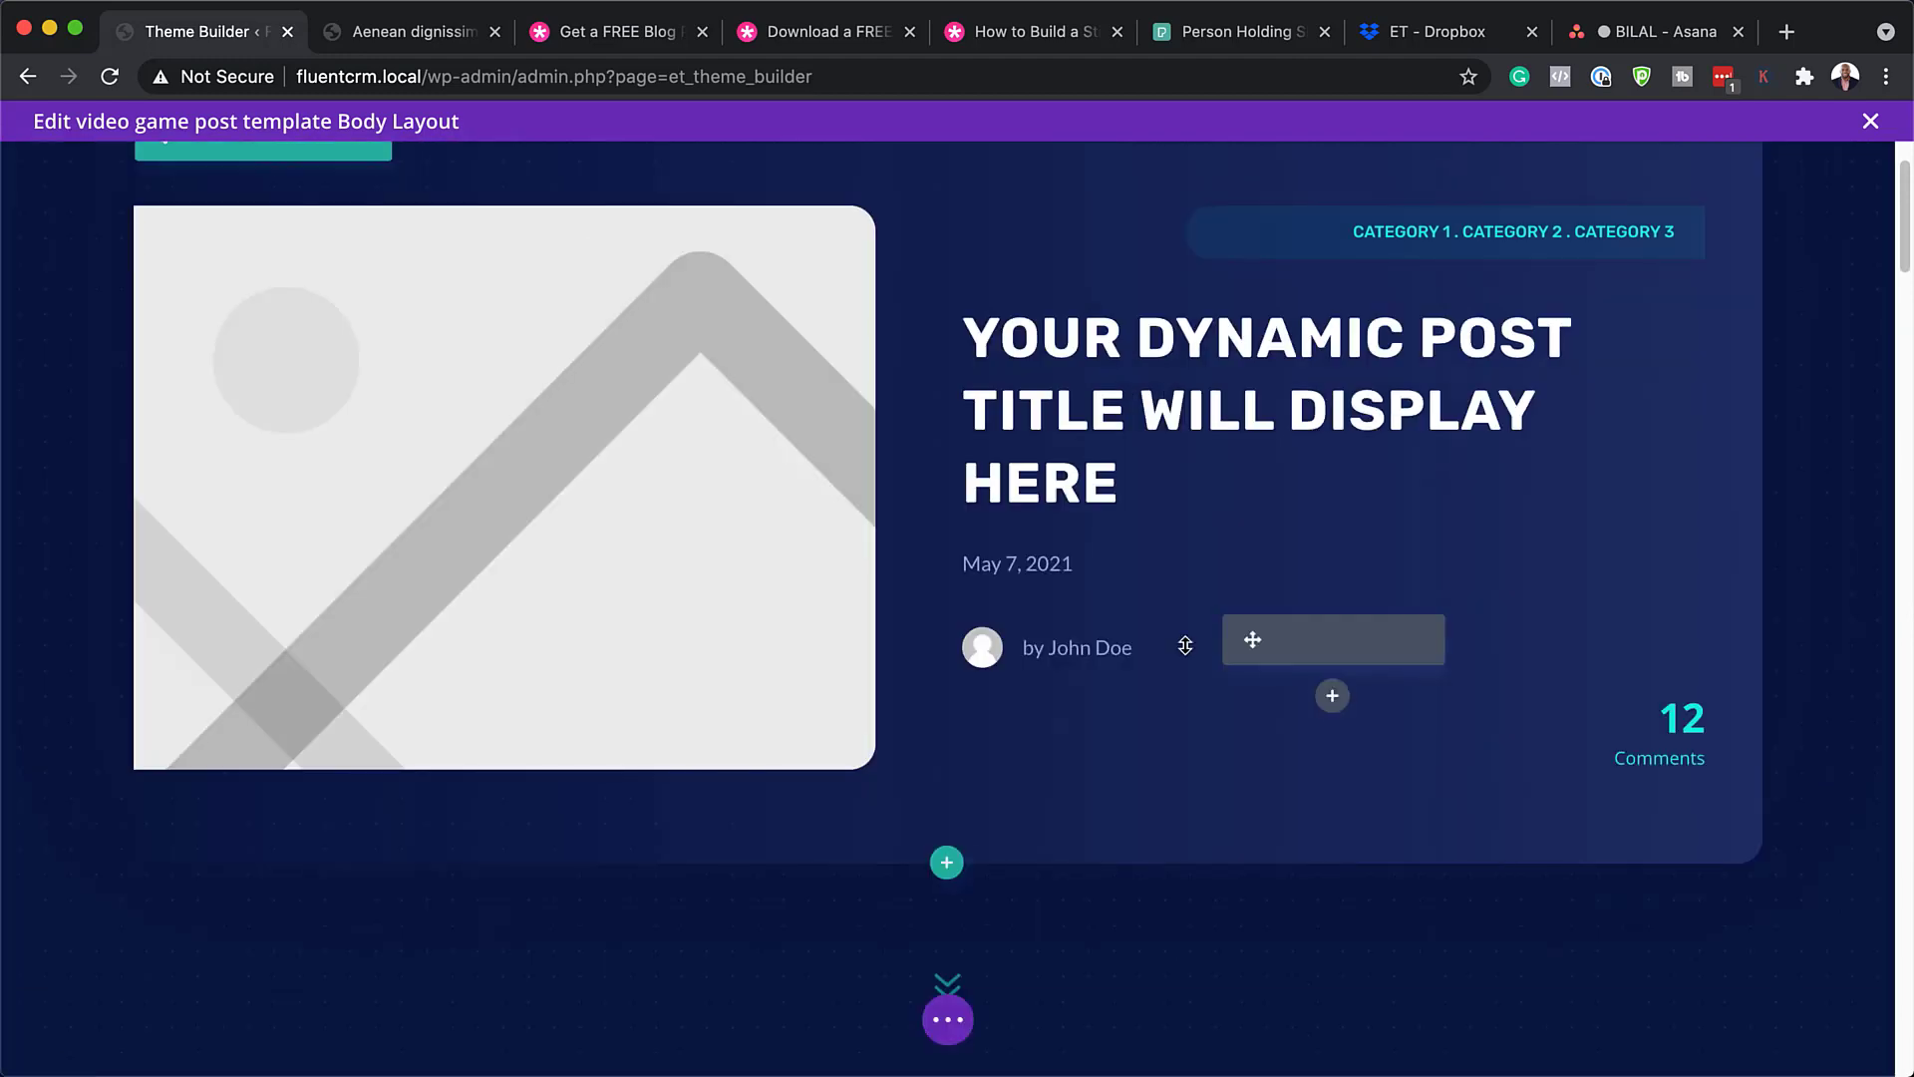
Try Rubik as the post content module's paragraph text font, and switch the font back to Lato
{"action": "scroll", "coordinate": [1208, 621], "scroll_direction": "down", "scroll_amount": 3}
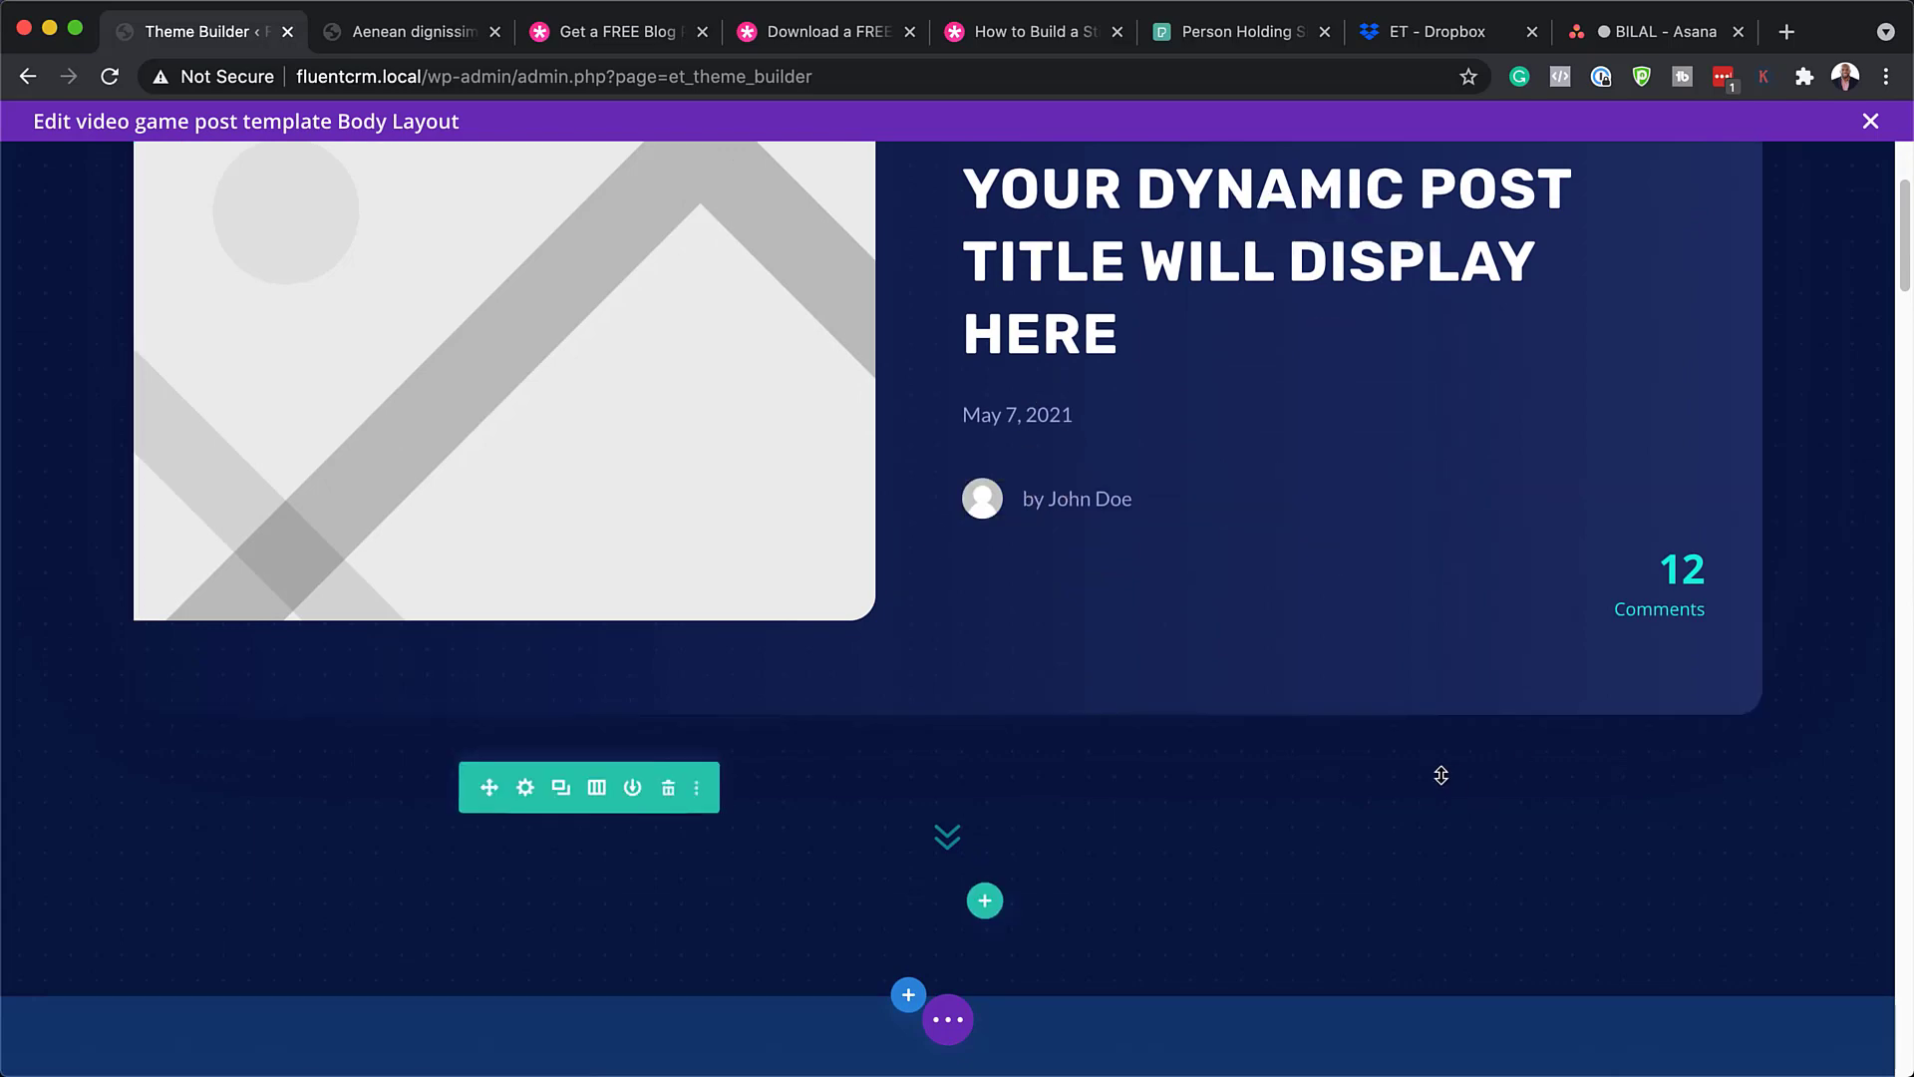
{"action": "scroll", "coordinate": [1446, 772], "scroll_direction": "down", "scroll_amount": 5}
{"action": "scroll", "coordinate": [1450, 770], "scroll_direction": "down", "scroll_amount": 10}
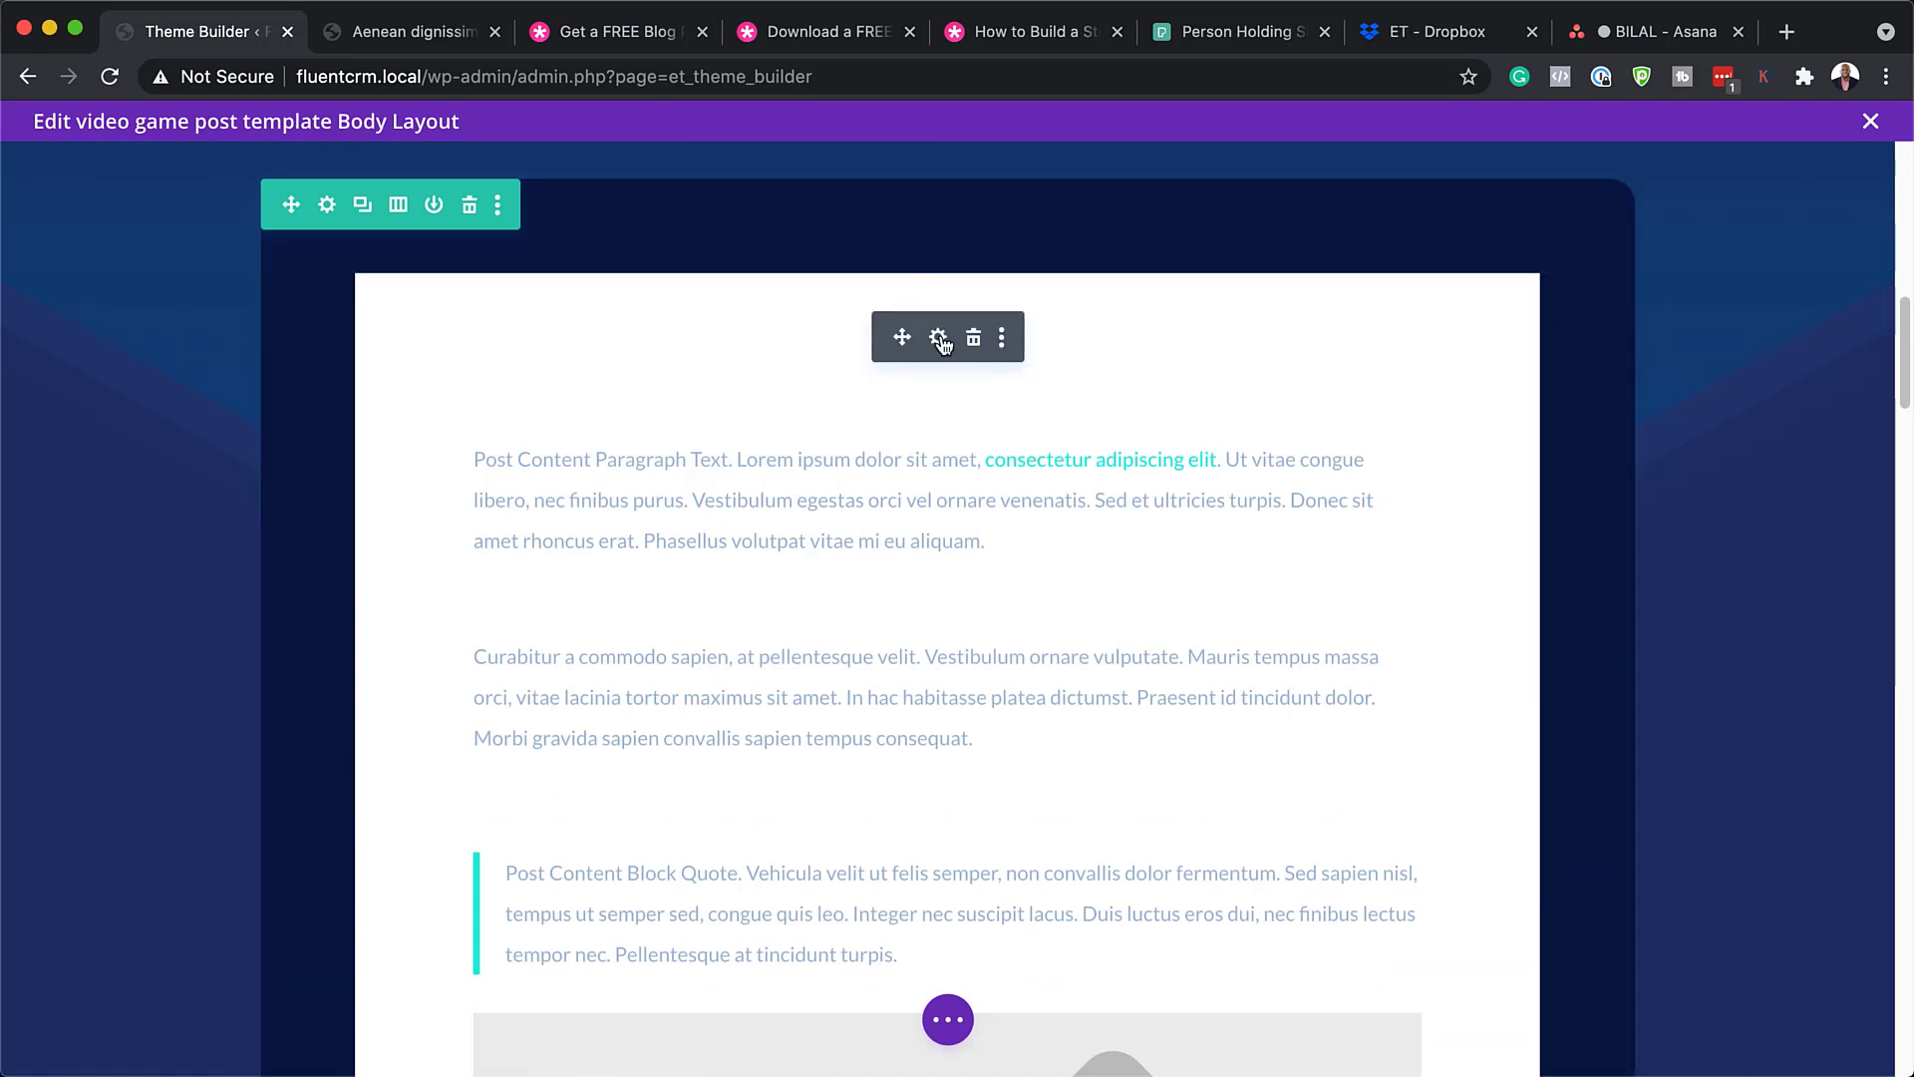
{"action": "left_click", "coordinate": [939, 339]}
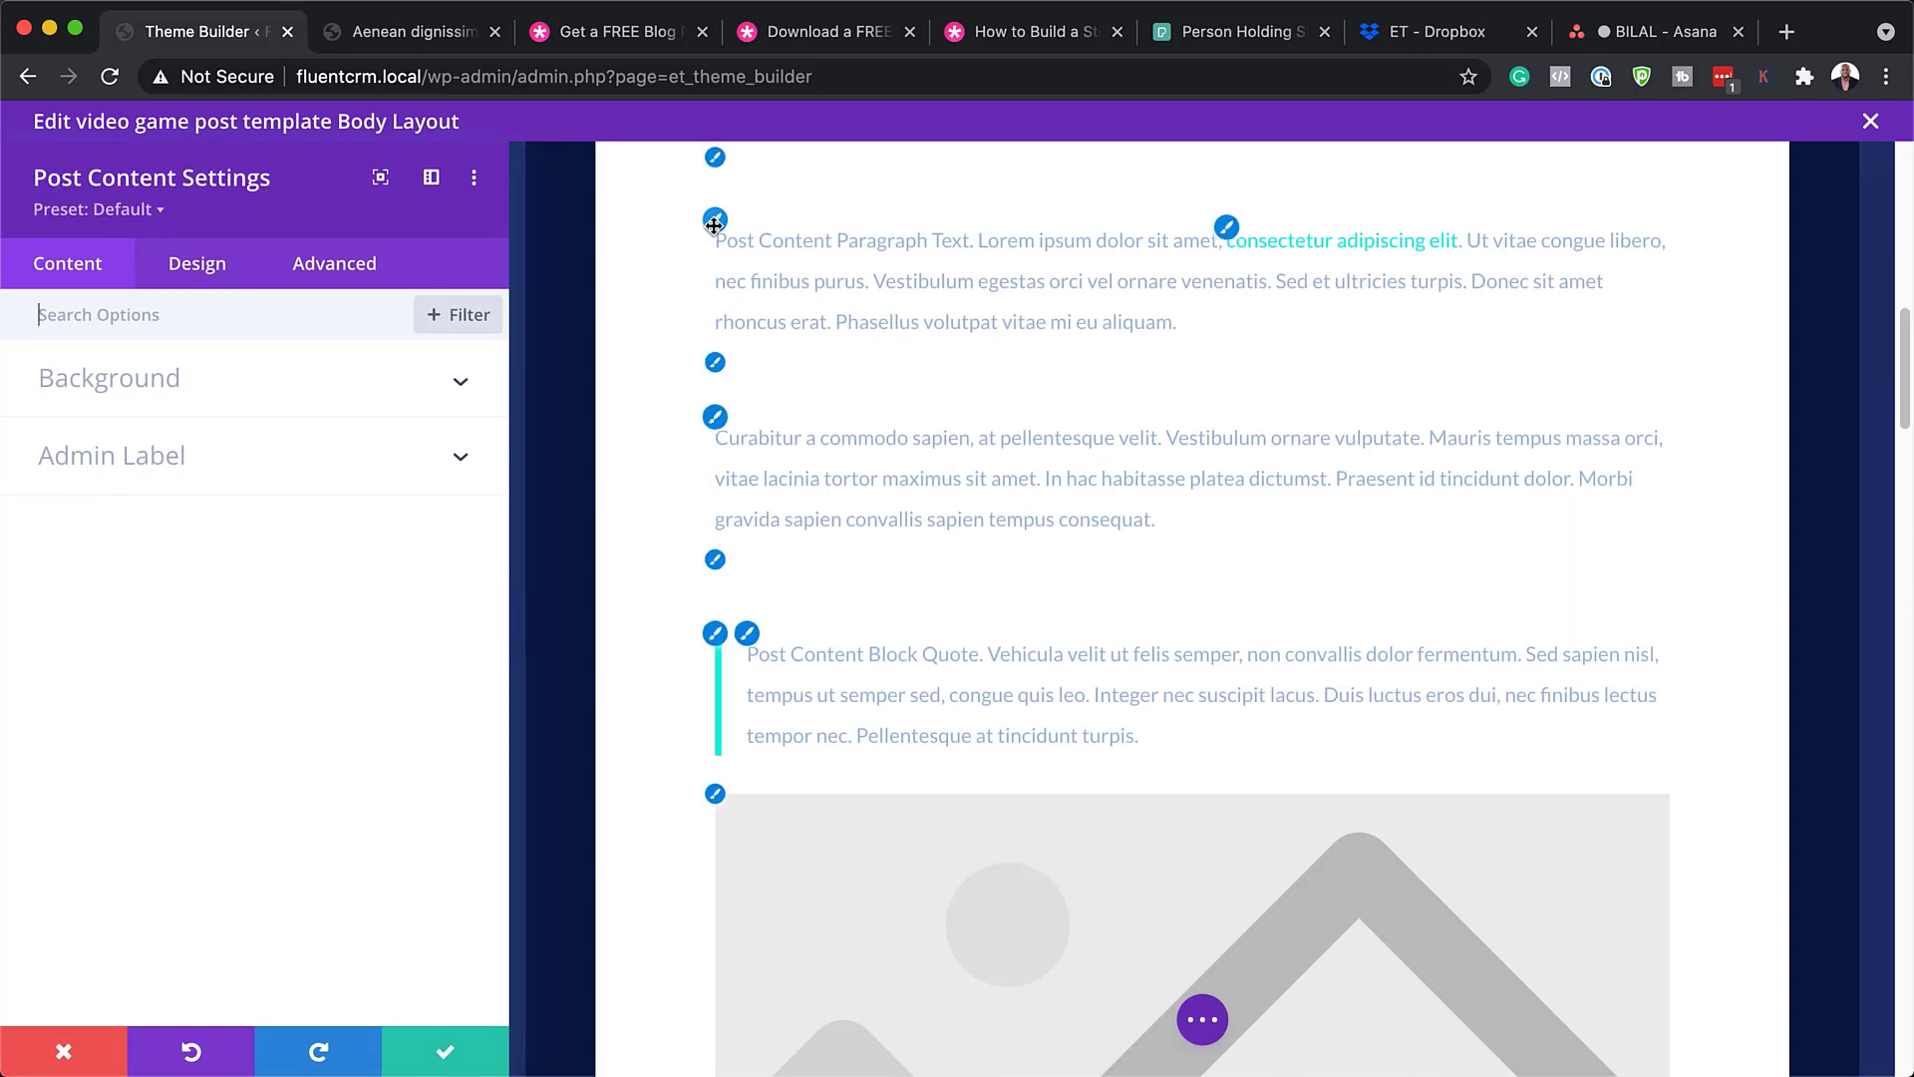
{"action": "left_click", "coordinate": [714, 220]}
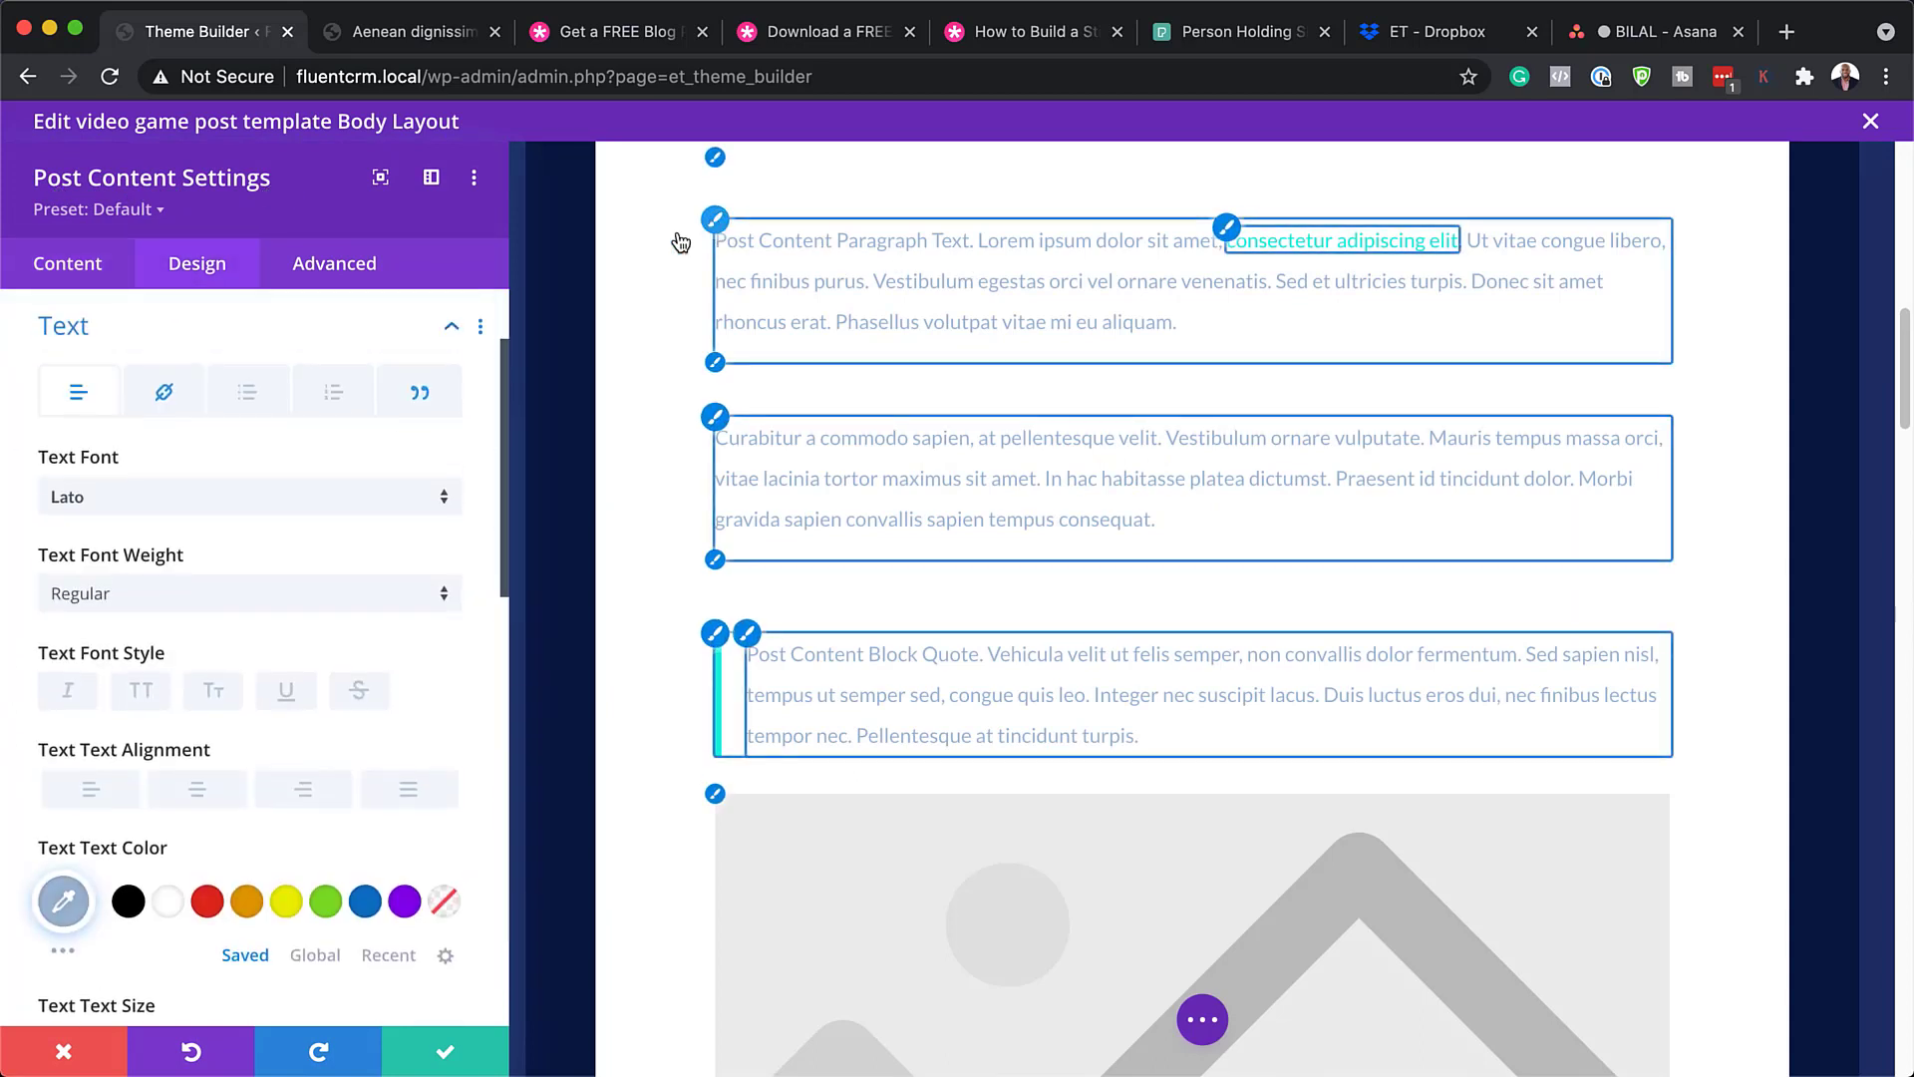
{"action": "left_click", "coordinate": [181, 508]}
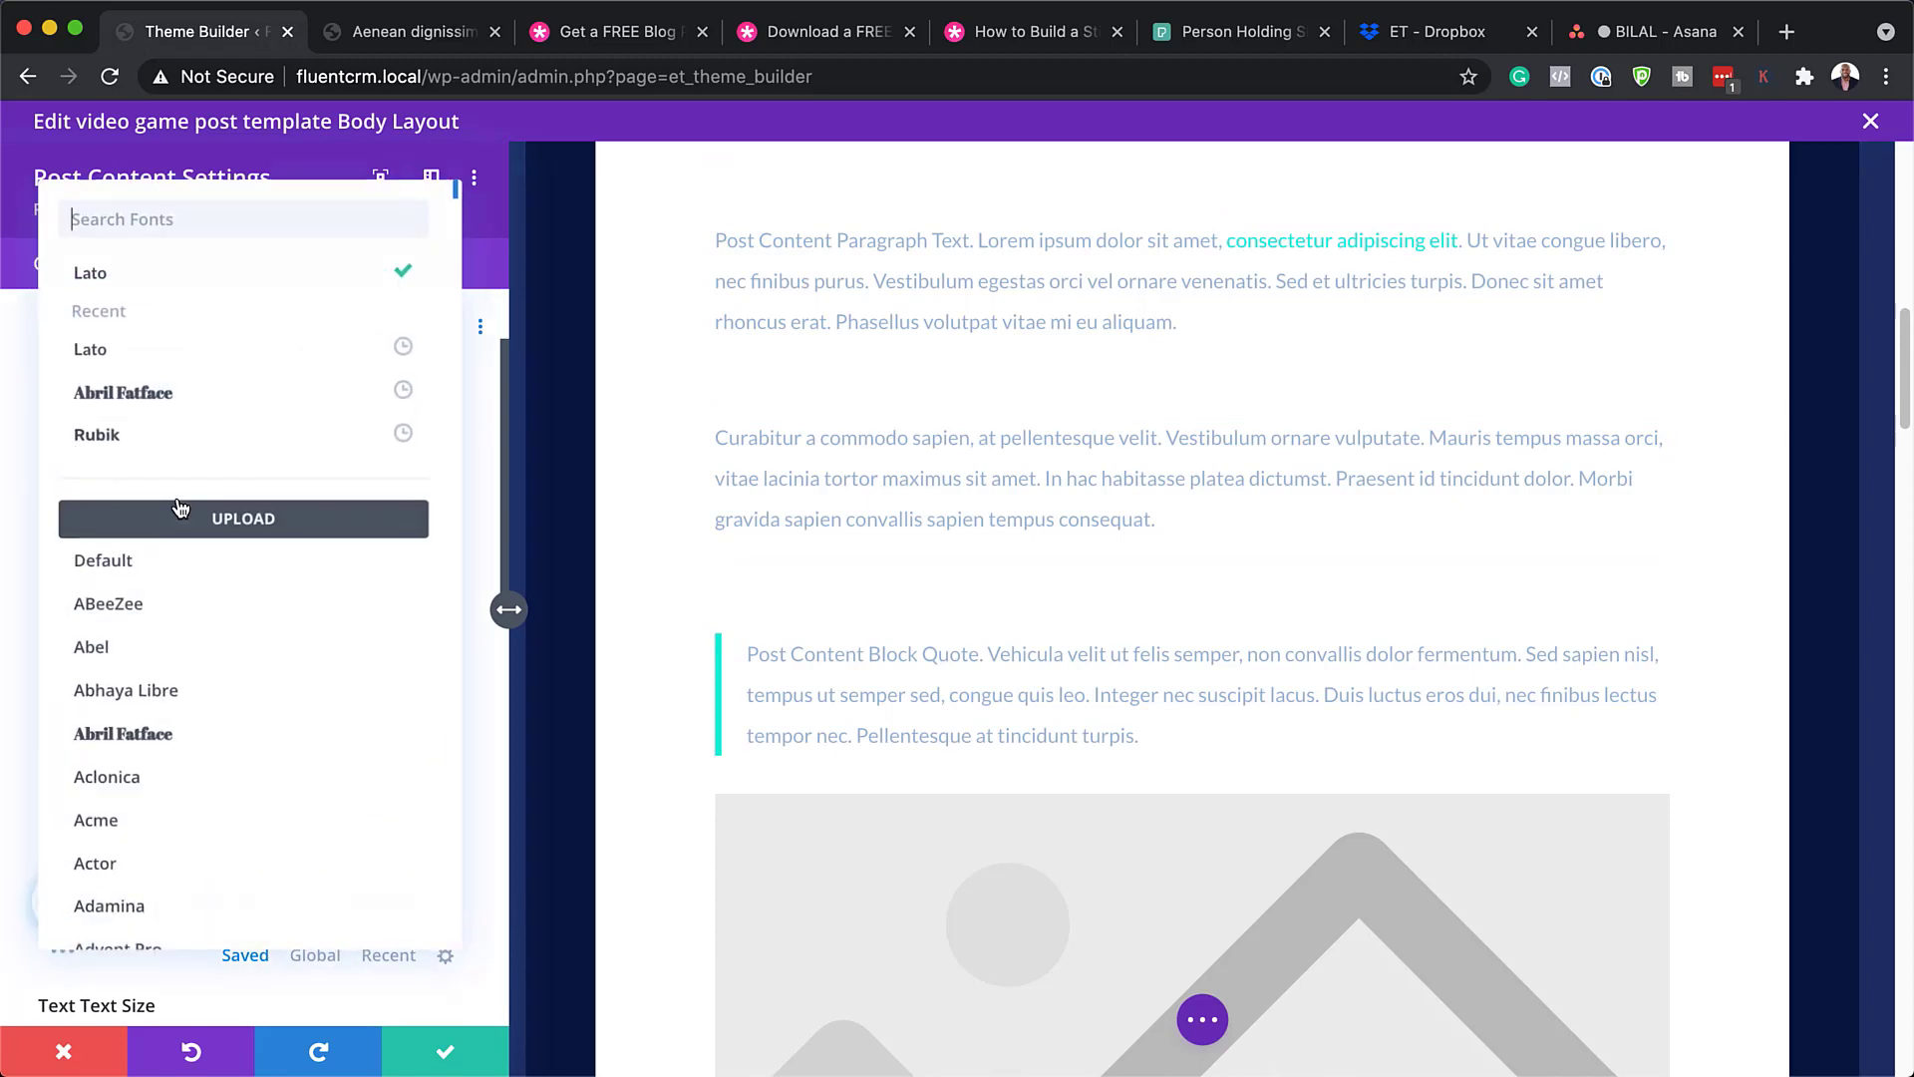
{"action": "left_click", "coordinate": [182, 436]}
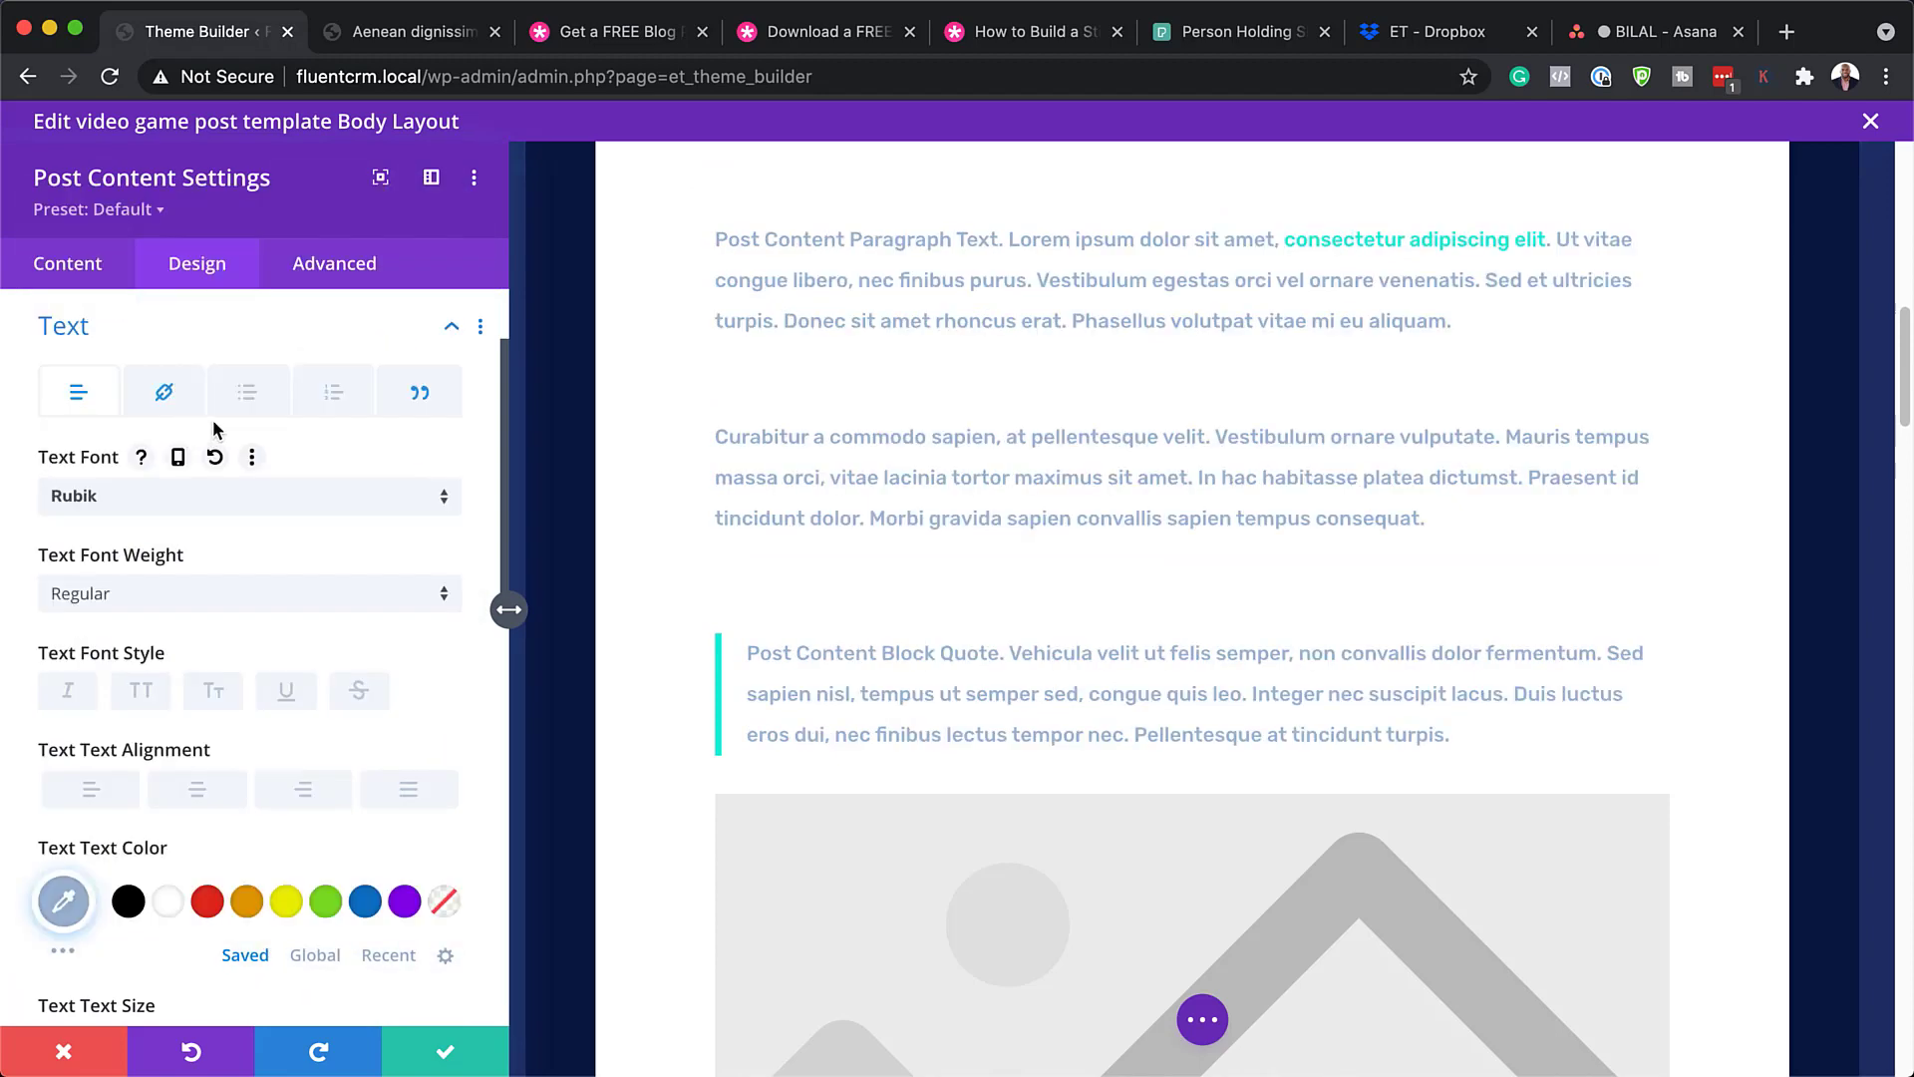
{"action": "left_click", "coordinate": [181, 508]}
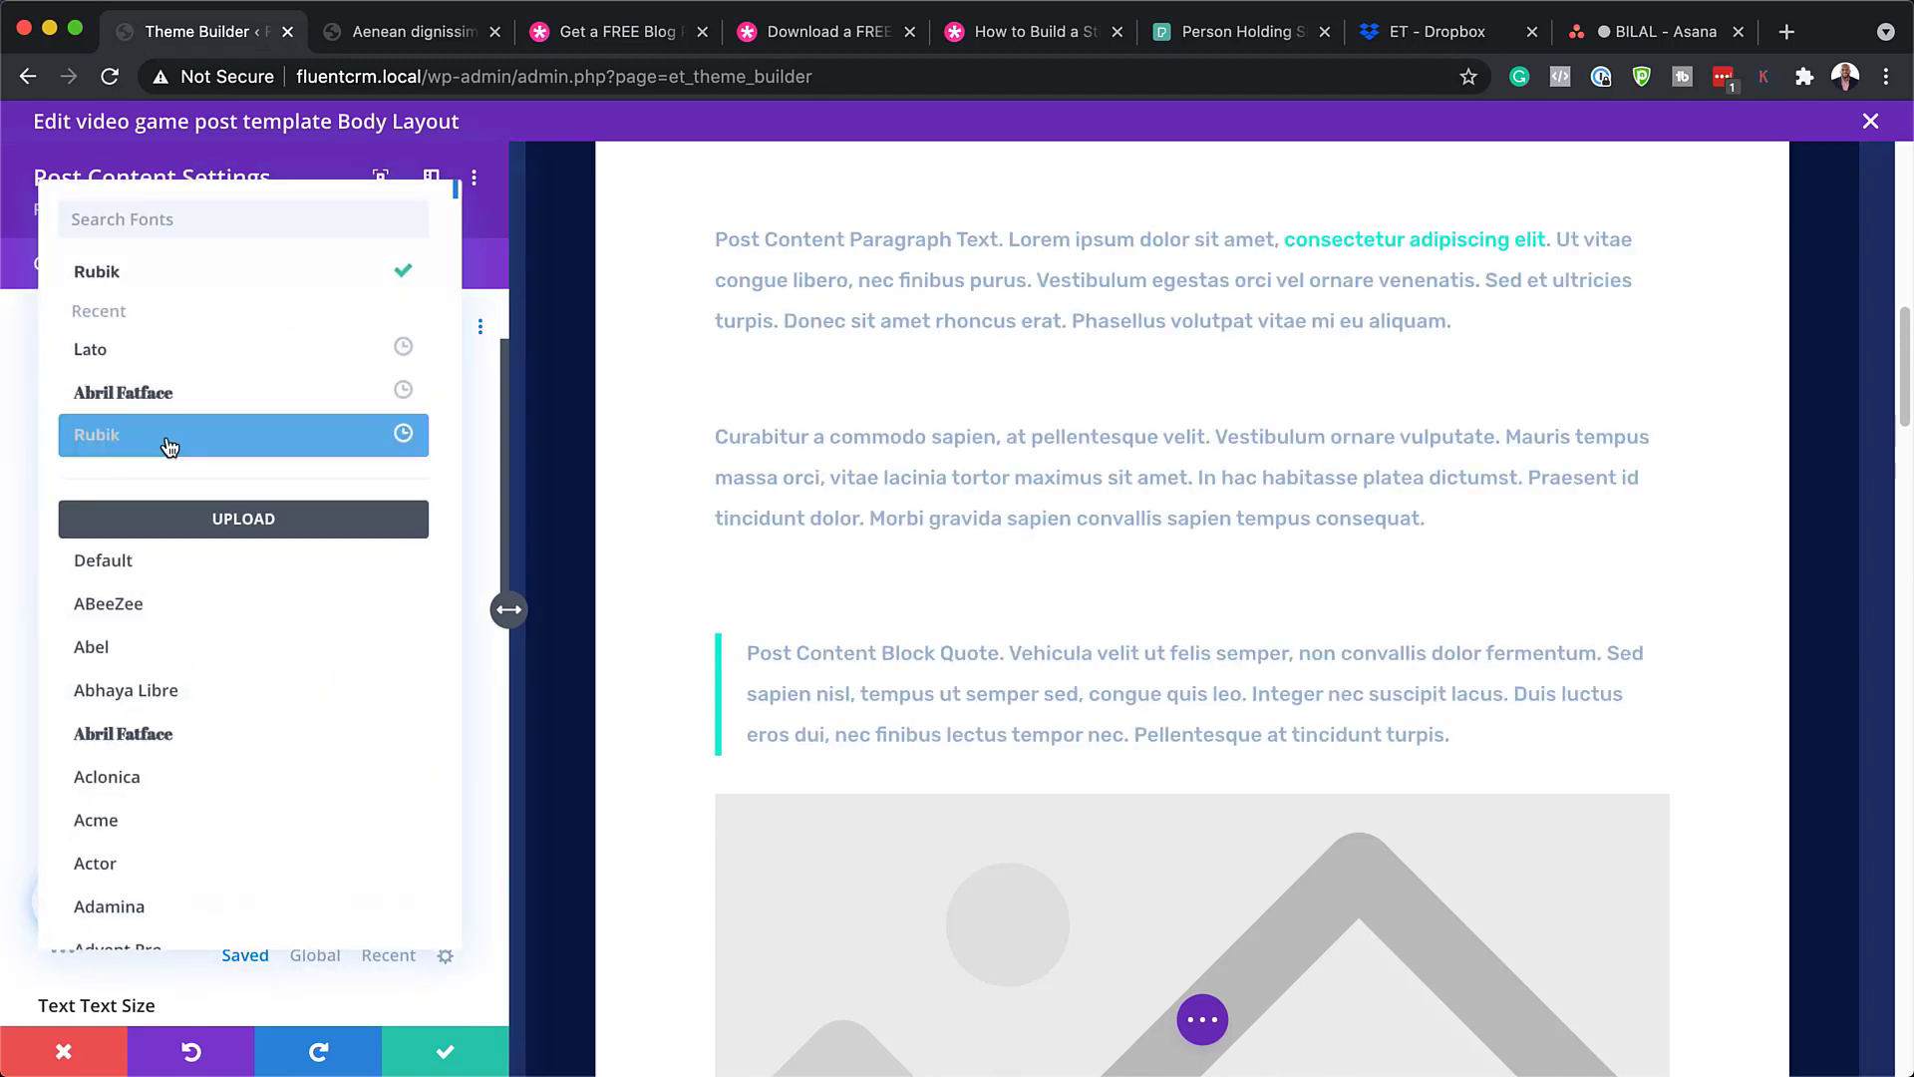
{"action": "left_click", "coordinate": [177, 359]}
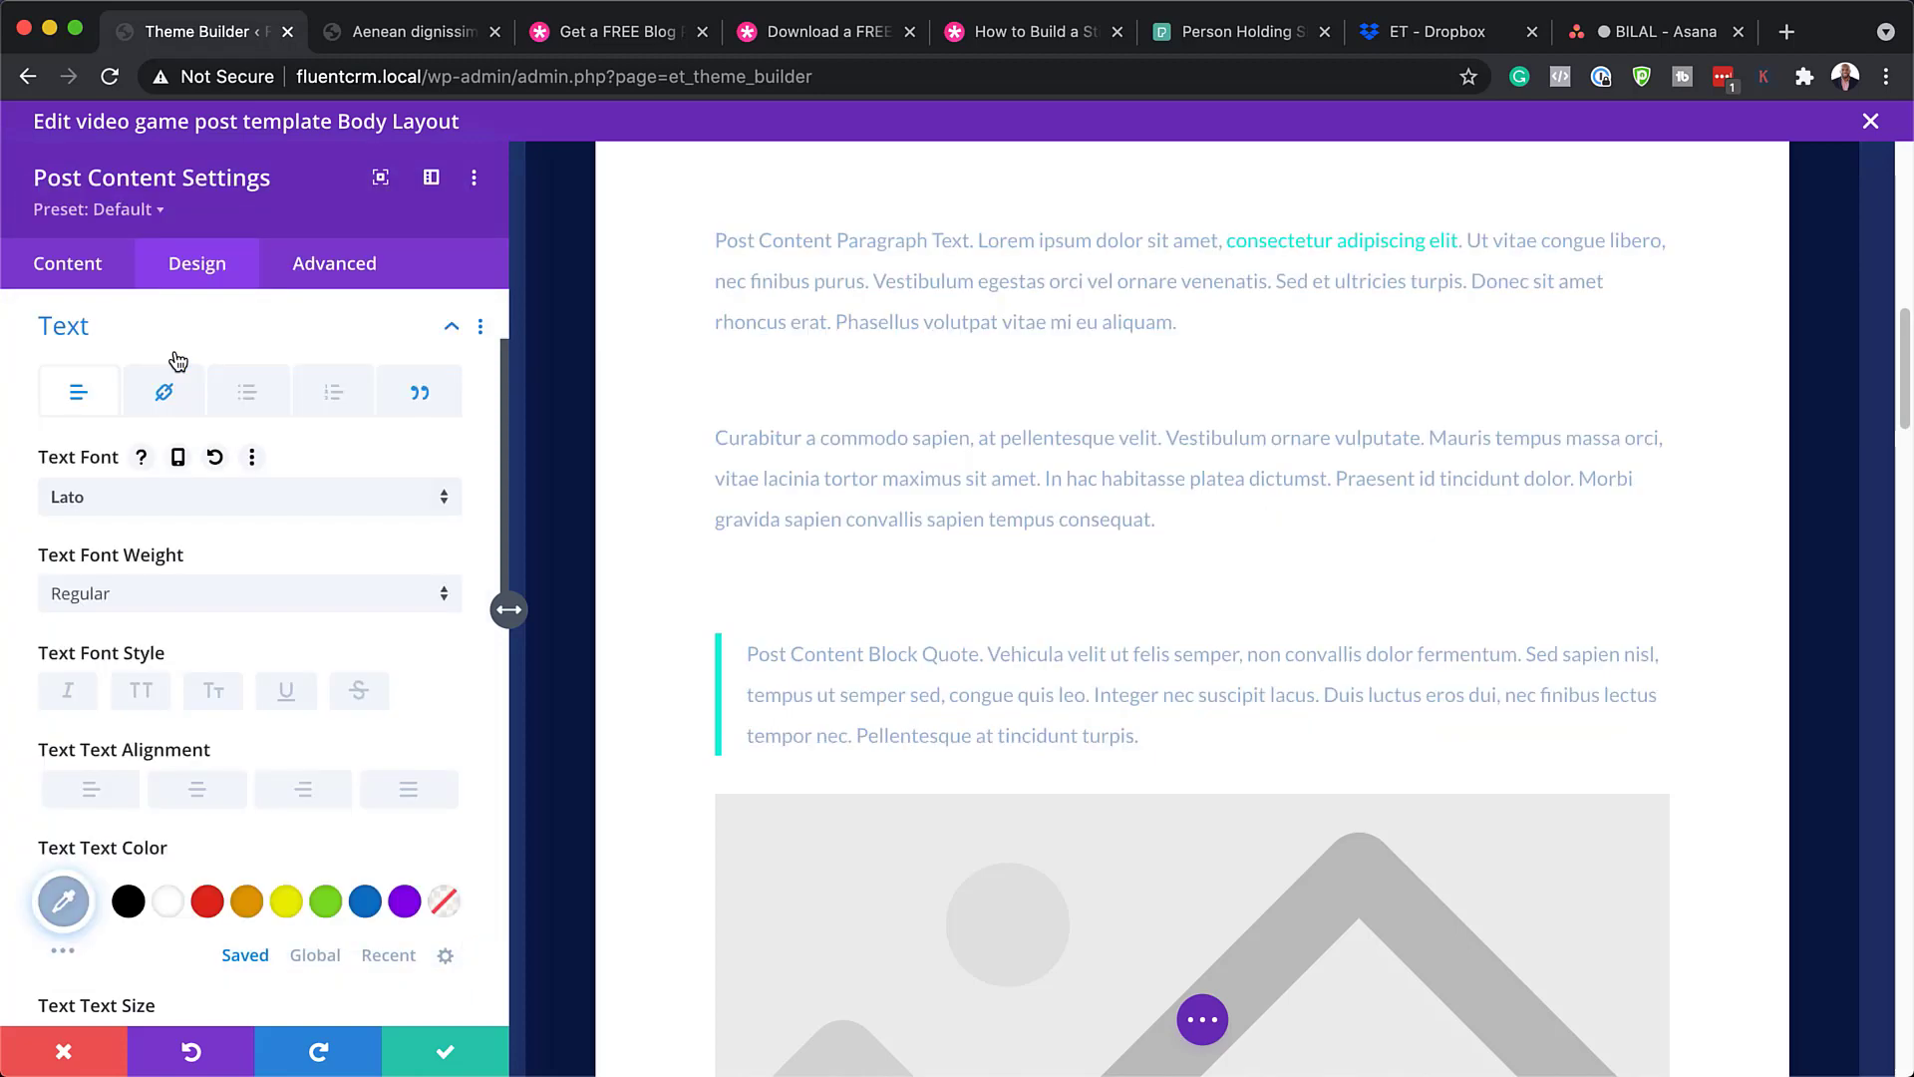
Try black and purple as the post content's paragraph text colour
{"action": "scroll", "coordinate": [171, 773], "scroll_direction": "down", "scroll_amount": 3}
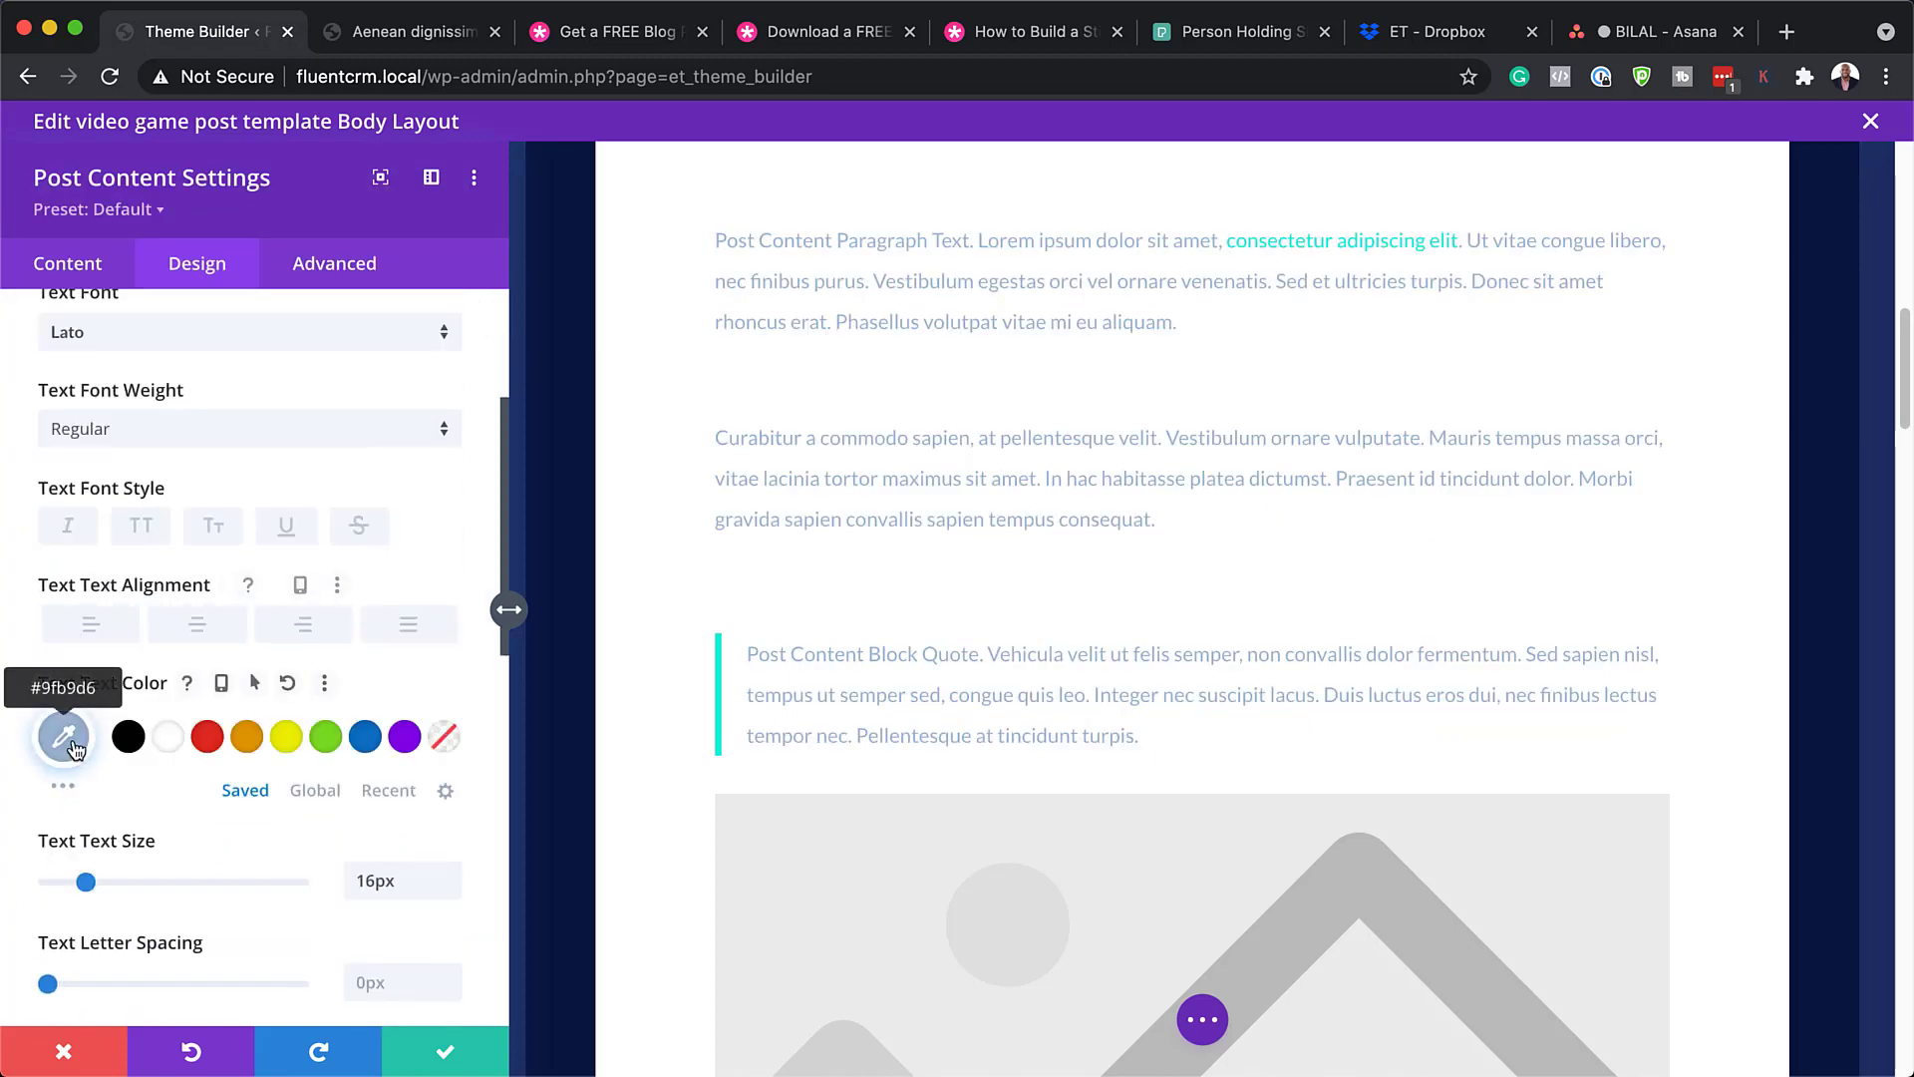
{"action": "left_click", "coordinate": [130, 740]}
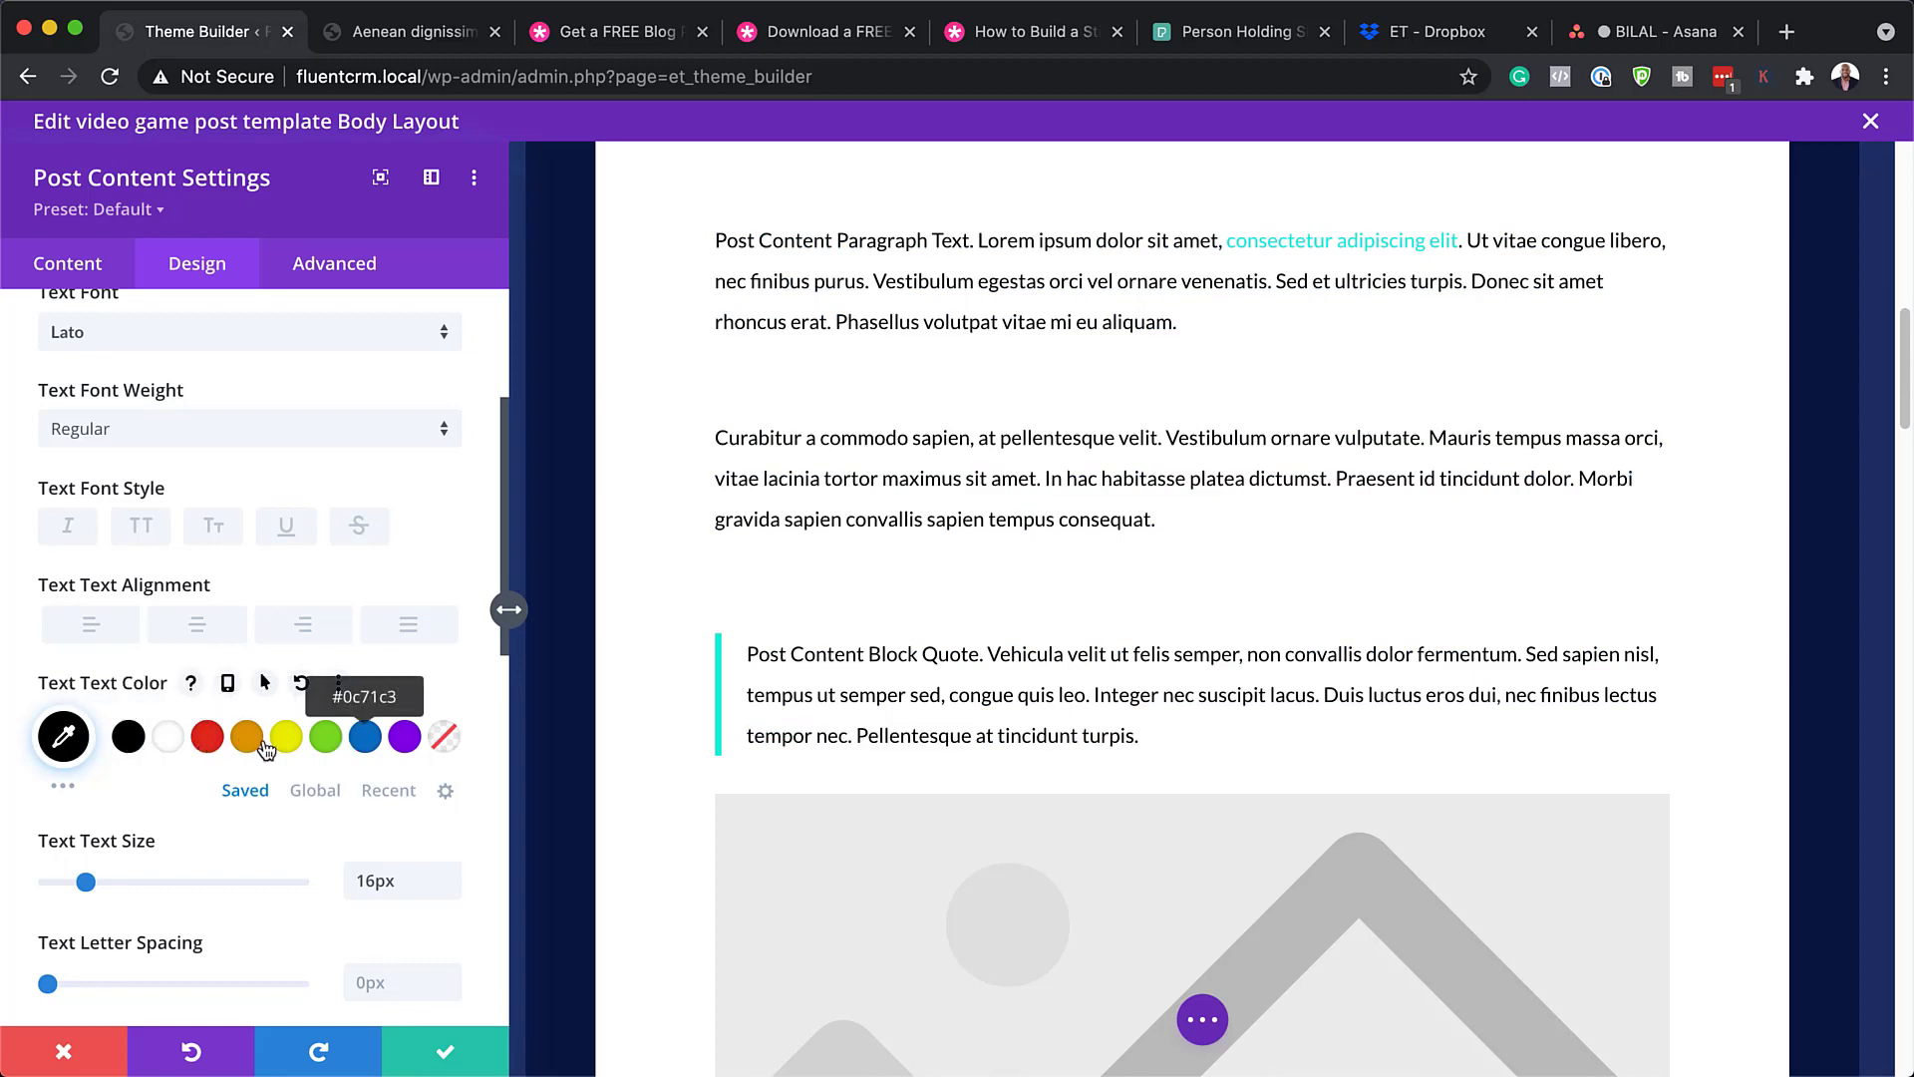
{"action": "left_click", "coordinate": [404, 743]}
{"action": "scroll", "coordinate": [446, 740], "scroll_direction": "down", "scroll_amount": 2}
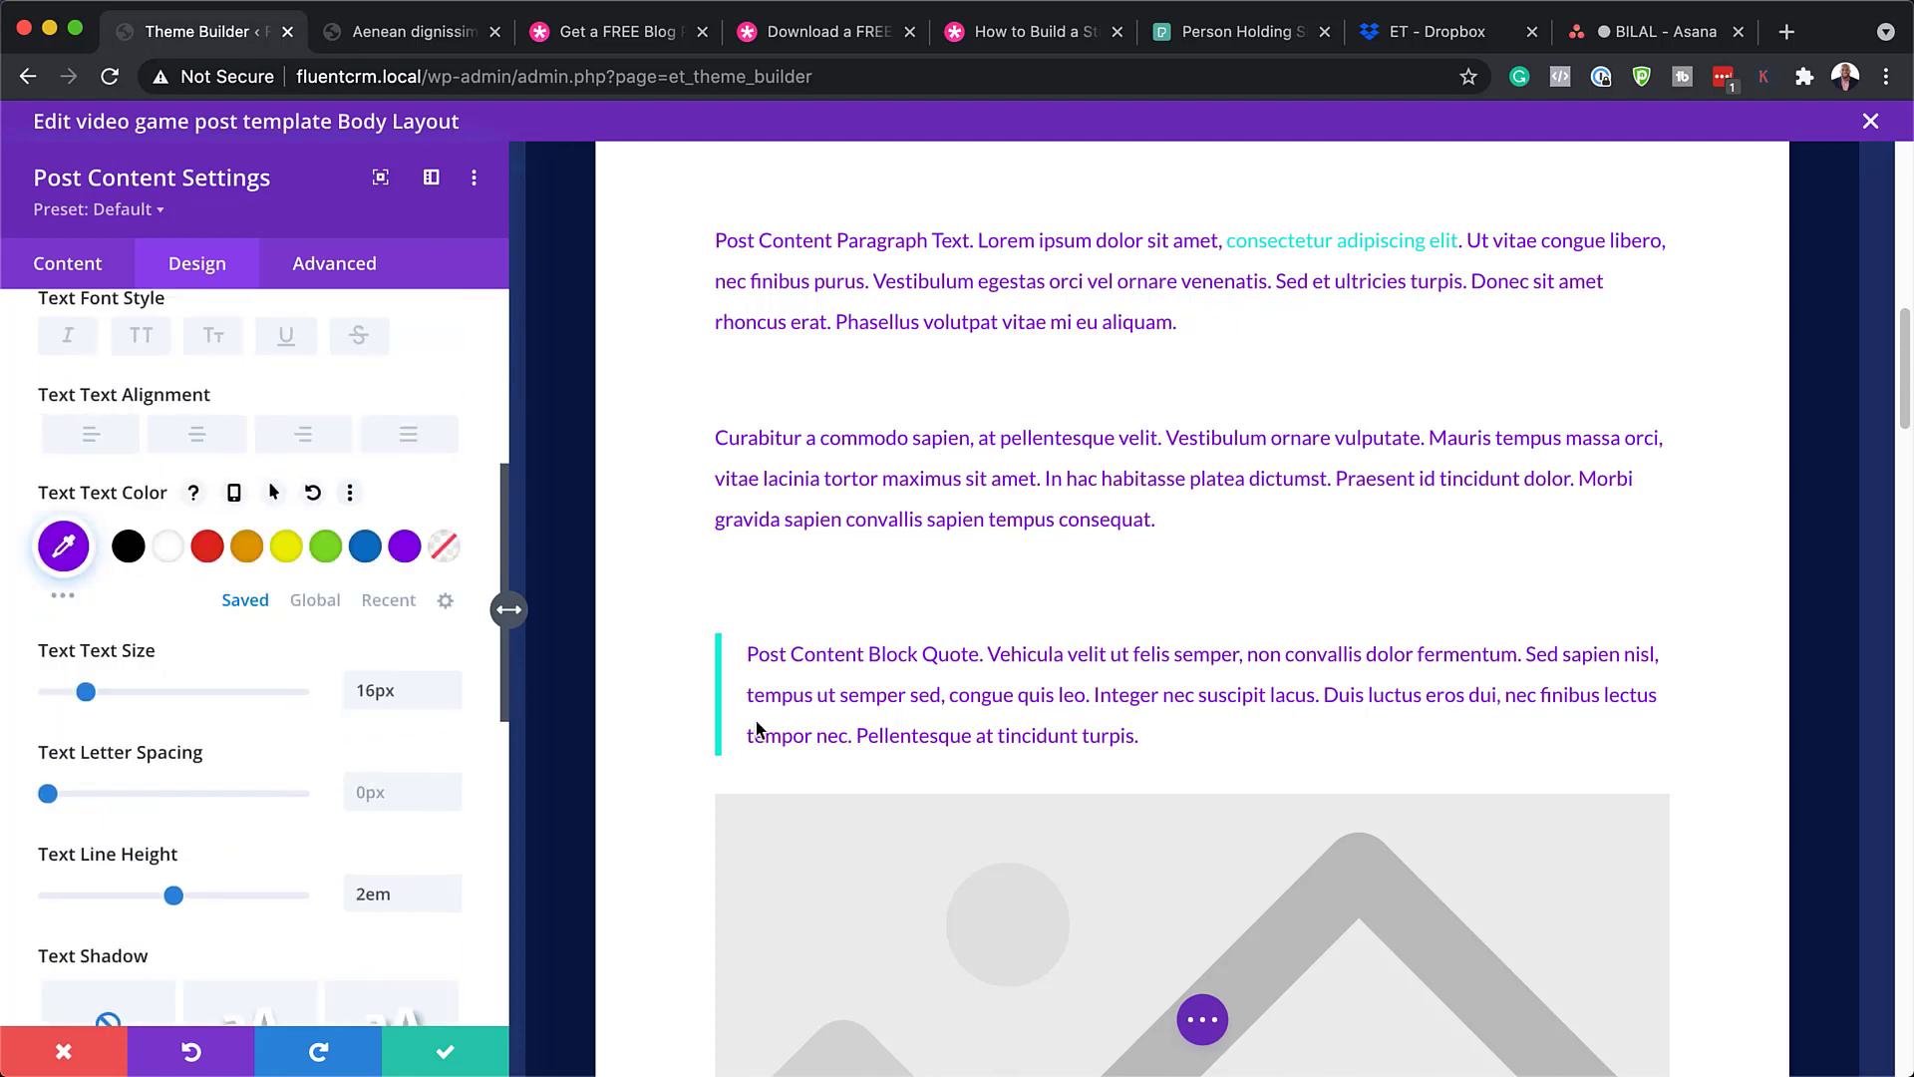
Set the post content's Heading 6 text colour to red
{"action": "scroll", "coordinate": [1254, 761], "scroll_direction": "down", "scroll_amount": 15}
{"action": "scroll", "coordinate": [1259, 761], "scroll_direction": "up", "scroll_amount": 4}
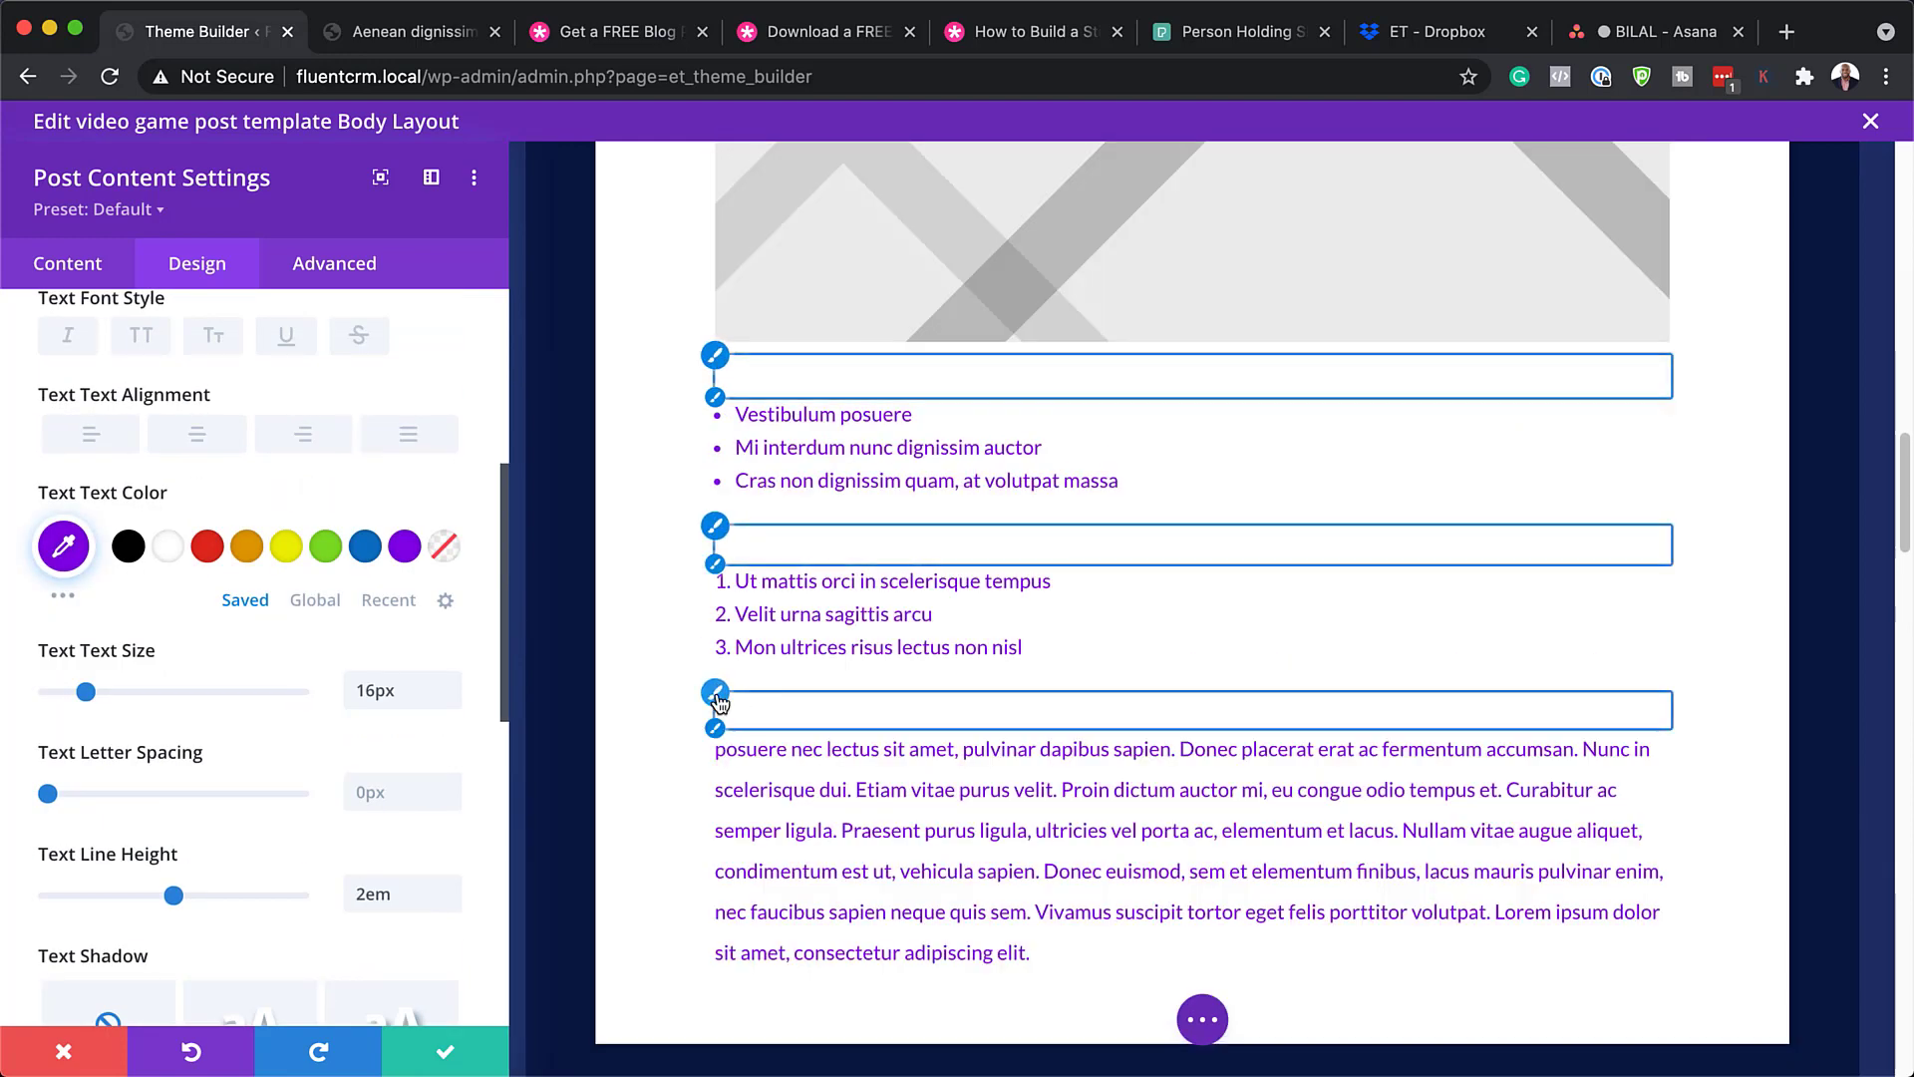
{"action": "left_click", "coordinate": [714, 692]}
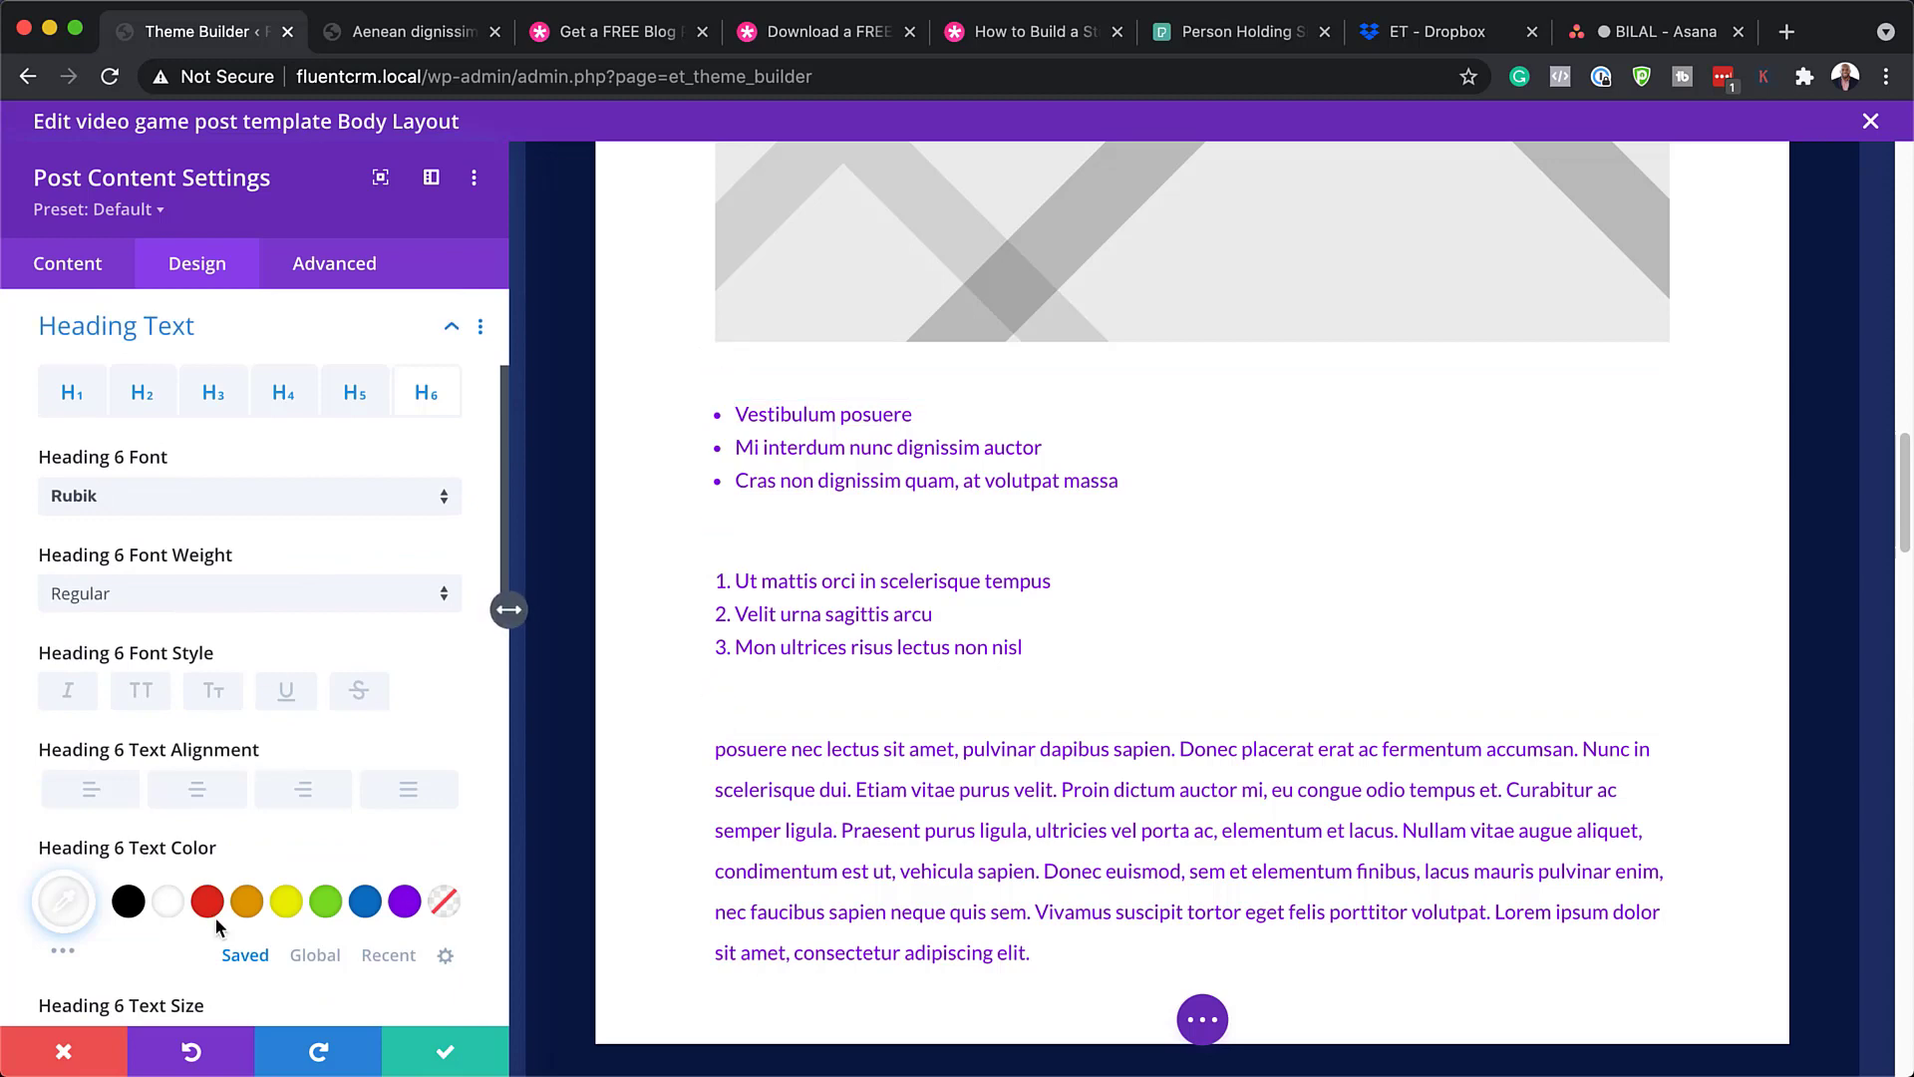
{"action": "left_click", "coordinate": [208, 900]}
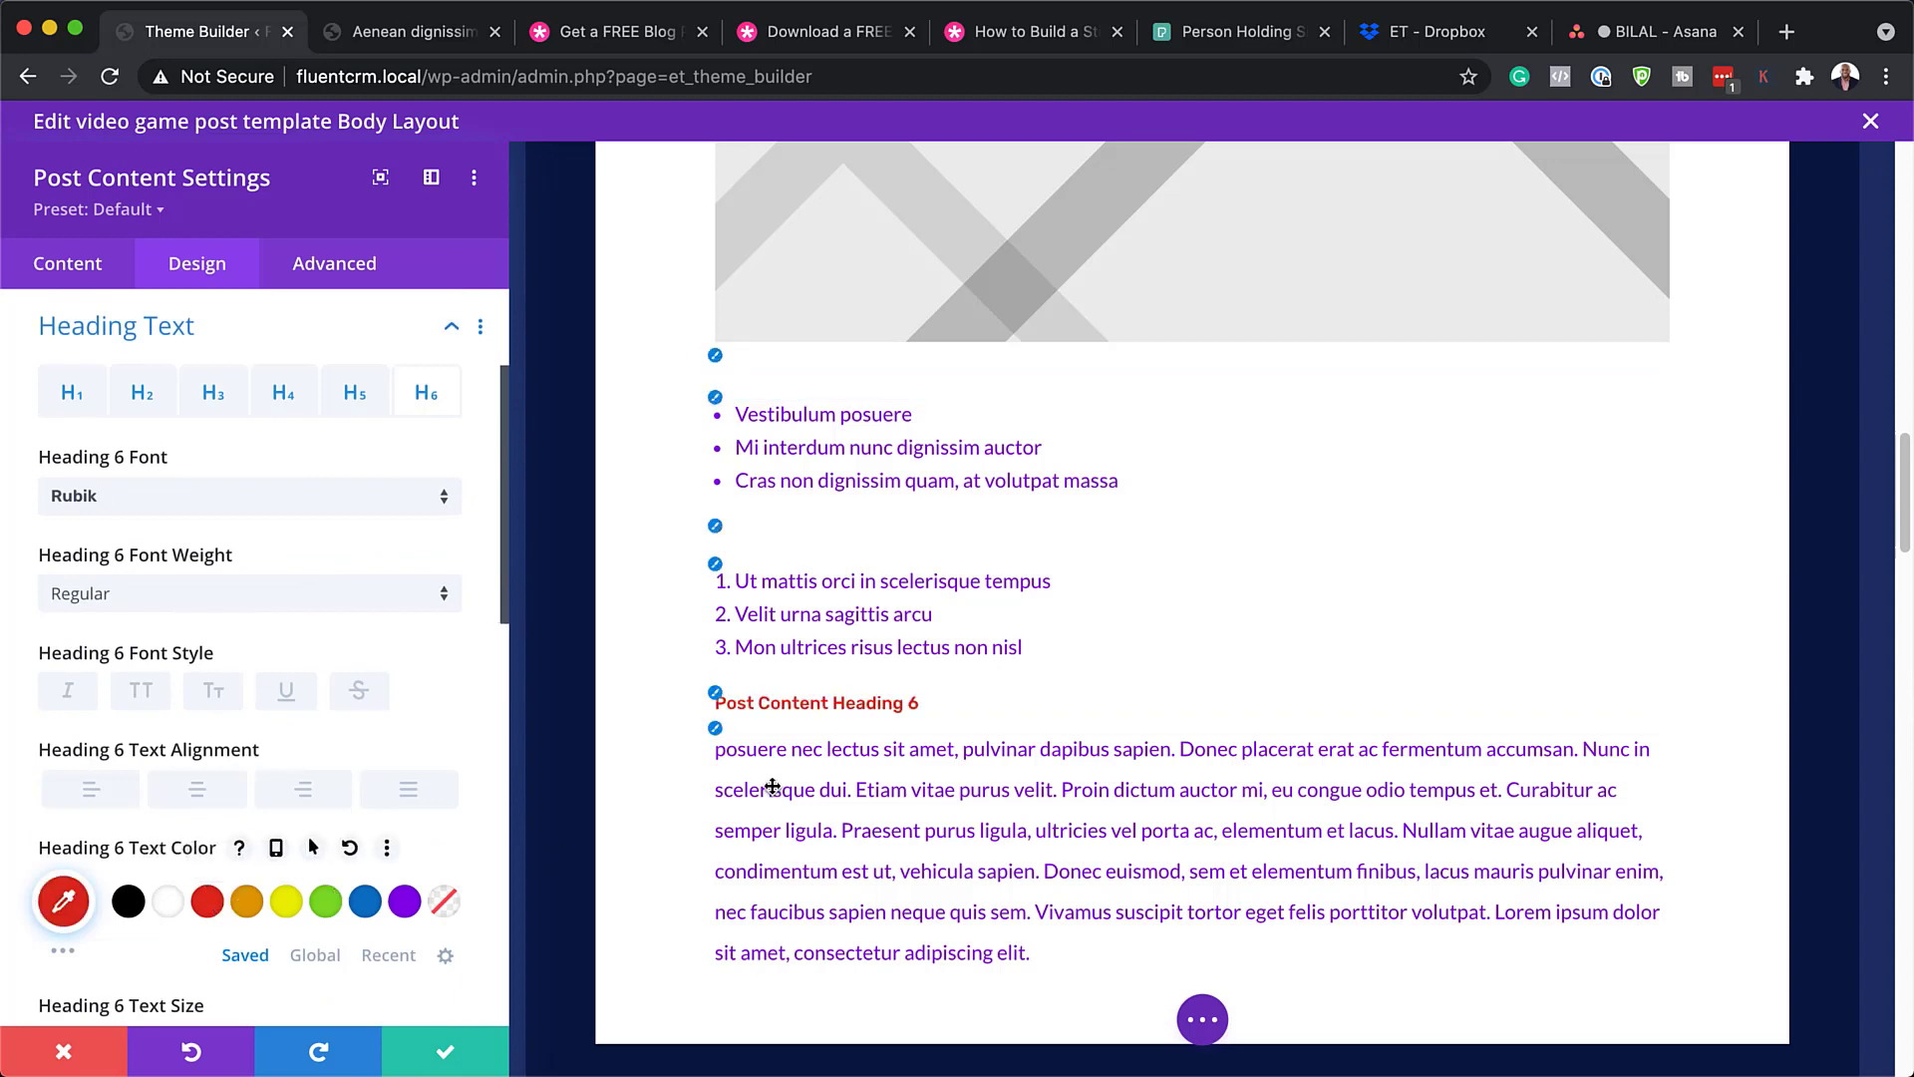
Try blue #0c71c3 as the post content's Heading 1 text colour, and discard all changes to the post content module
{"action": "scroll", "coordinate": [962, 717], "scroll_direction": "up", "scroll_amount": 10}
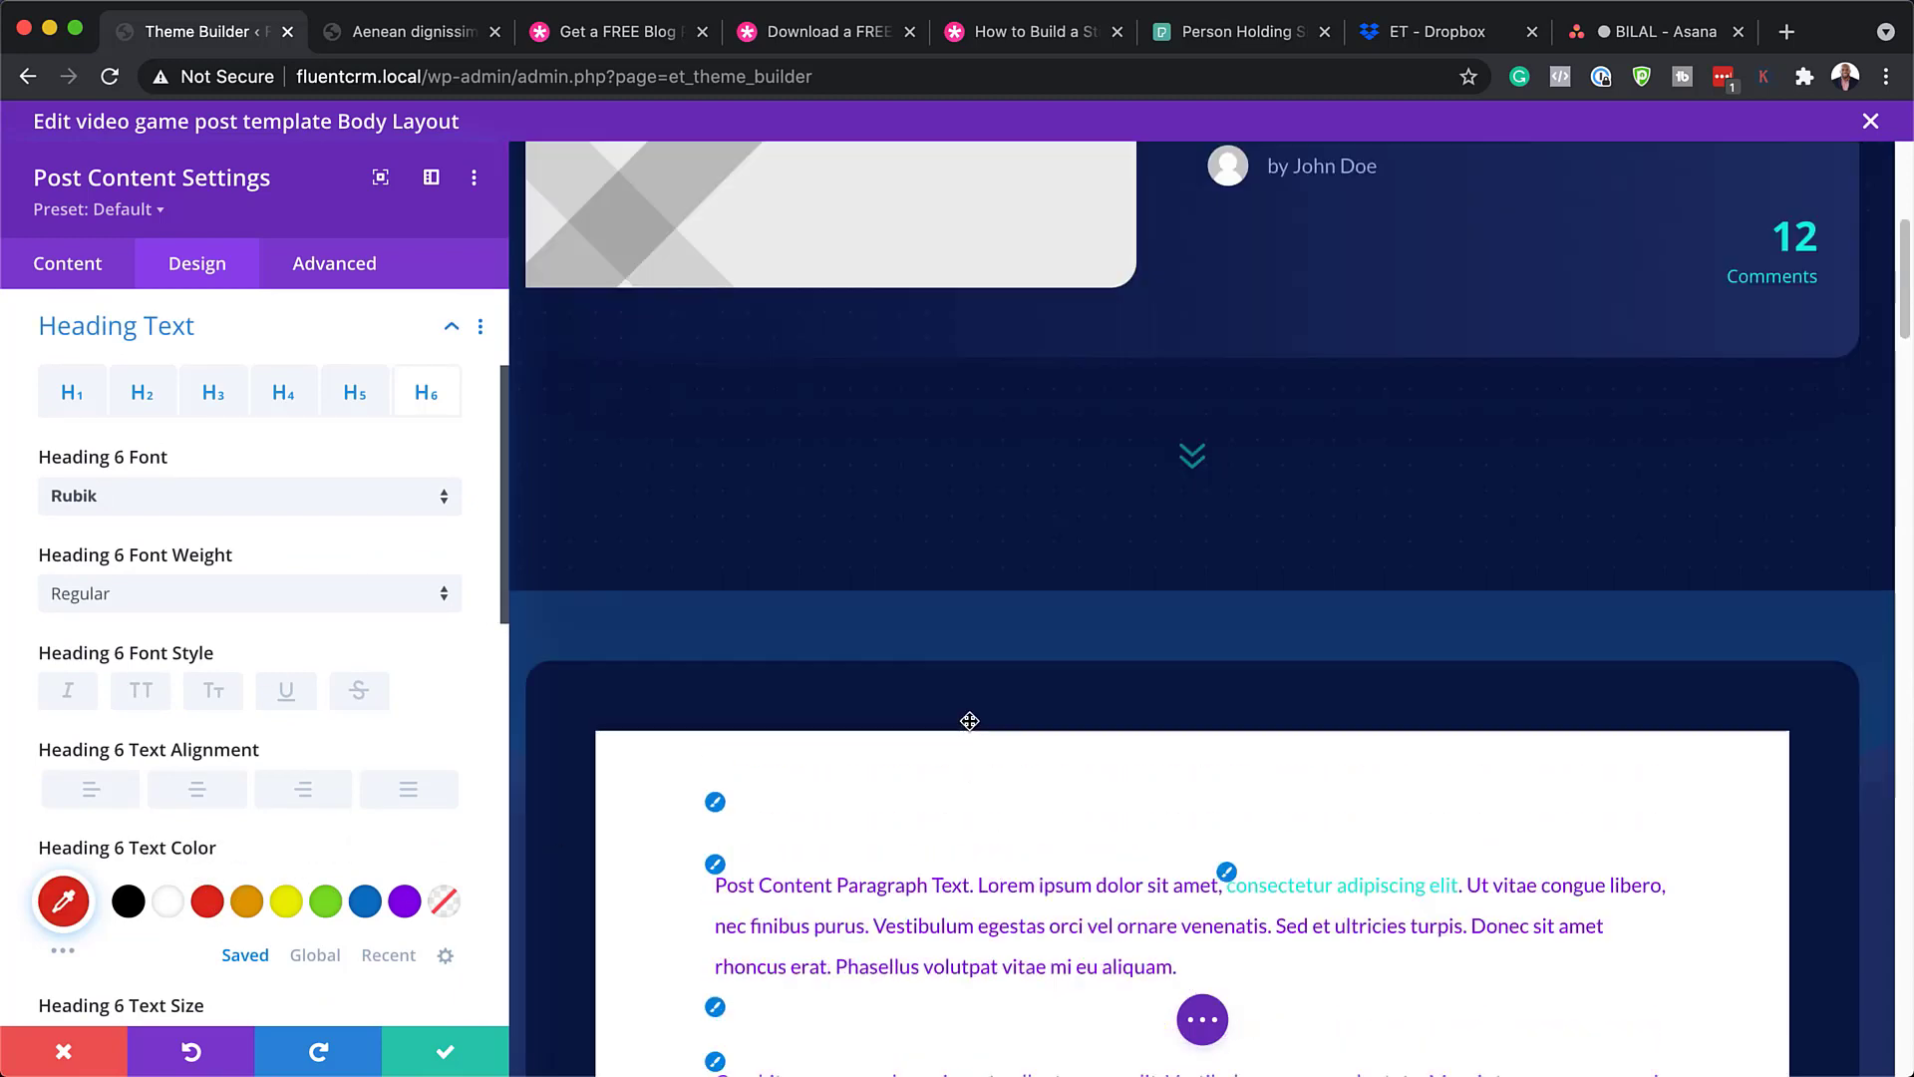
{"action": "left_click", "coordinate": [716, 806]}
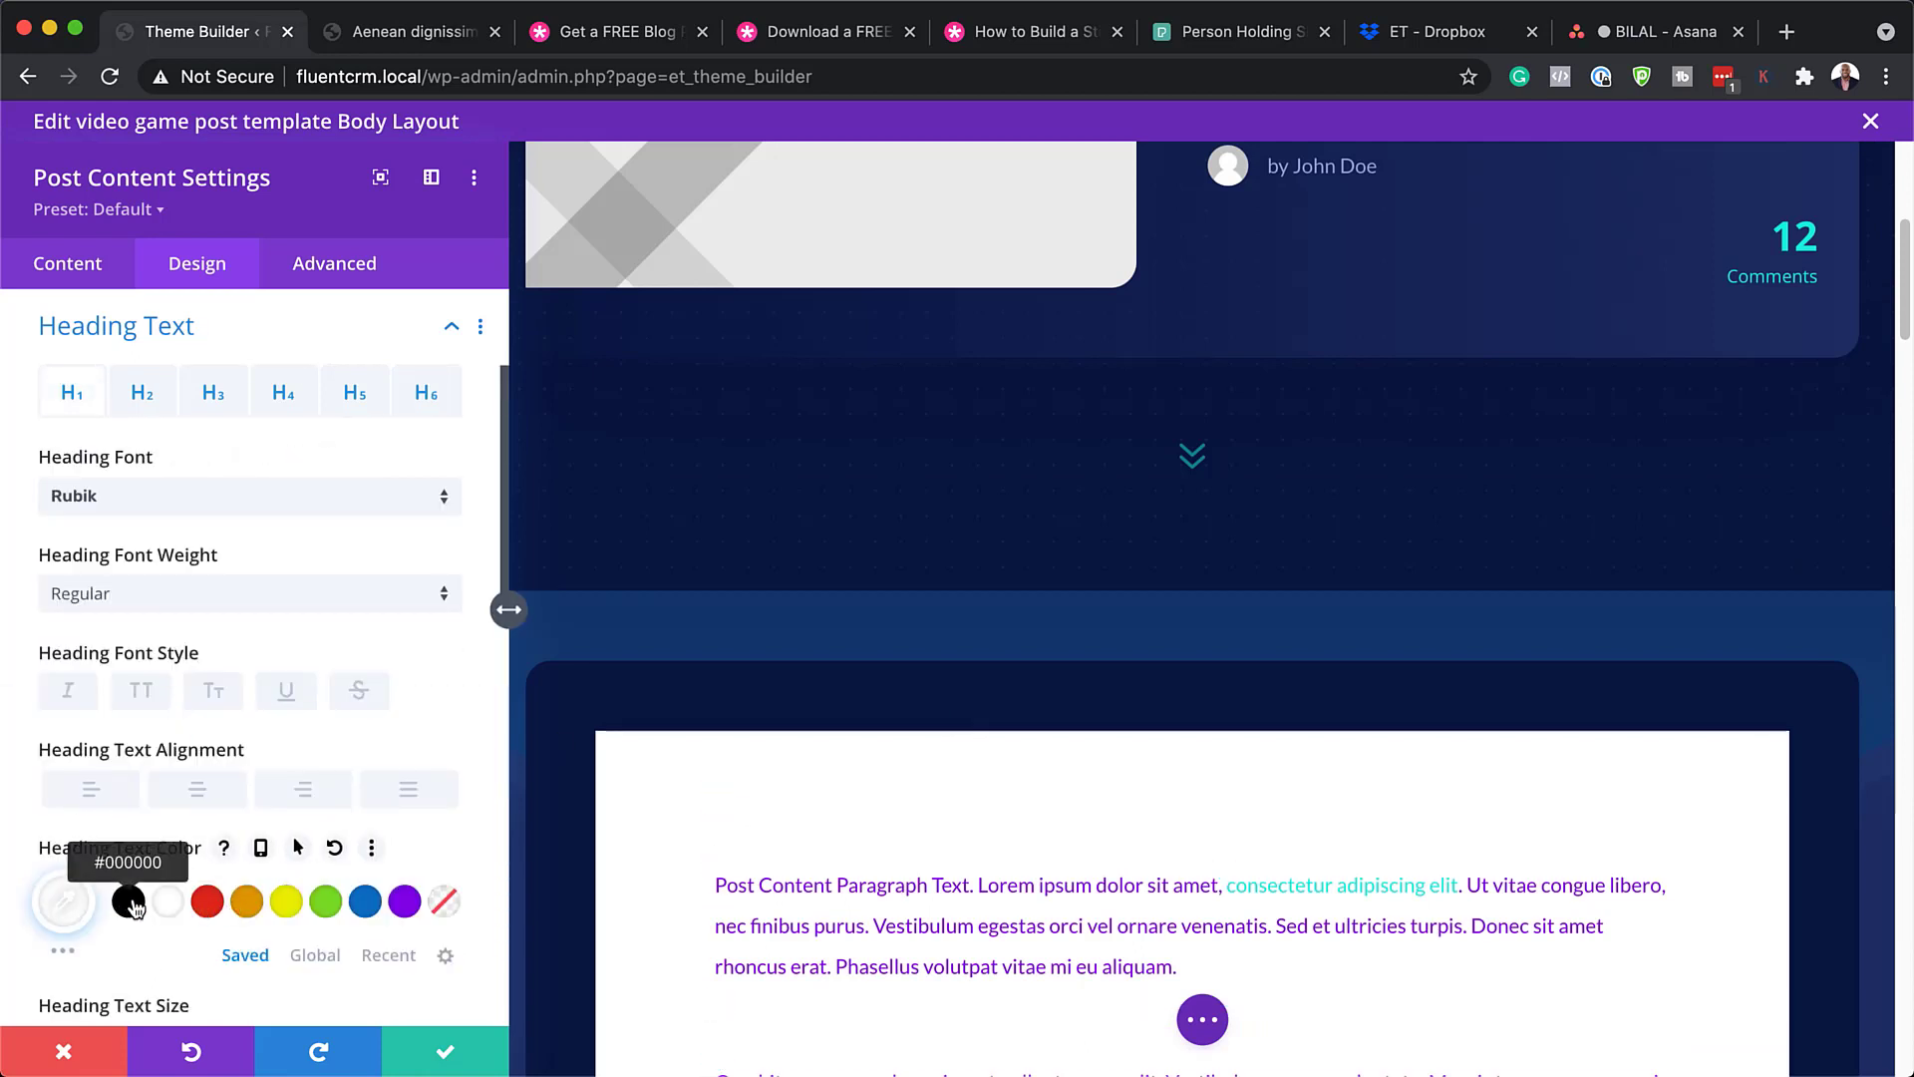
{"action": "left_click", "coordinate": [366, 903]}
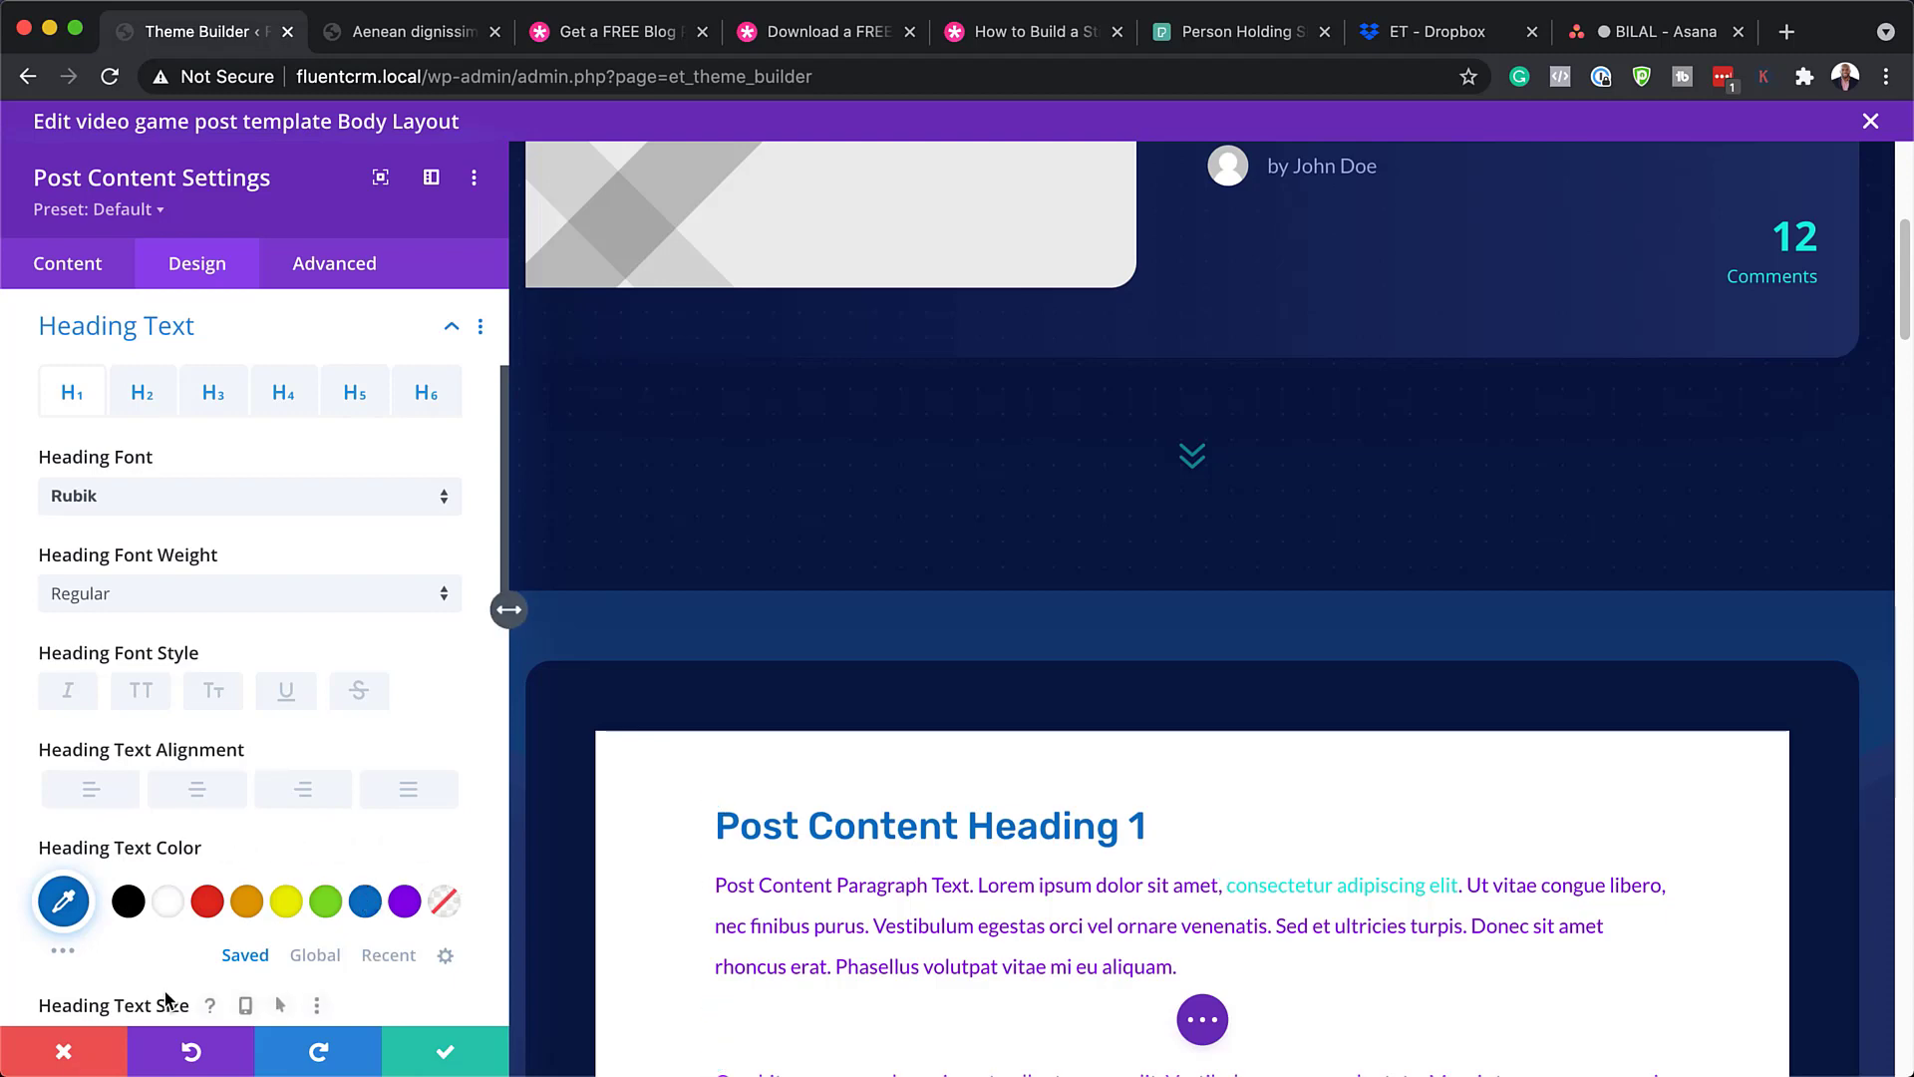
{"action": "left_click", "coordinate": [63, 1051]}
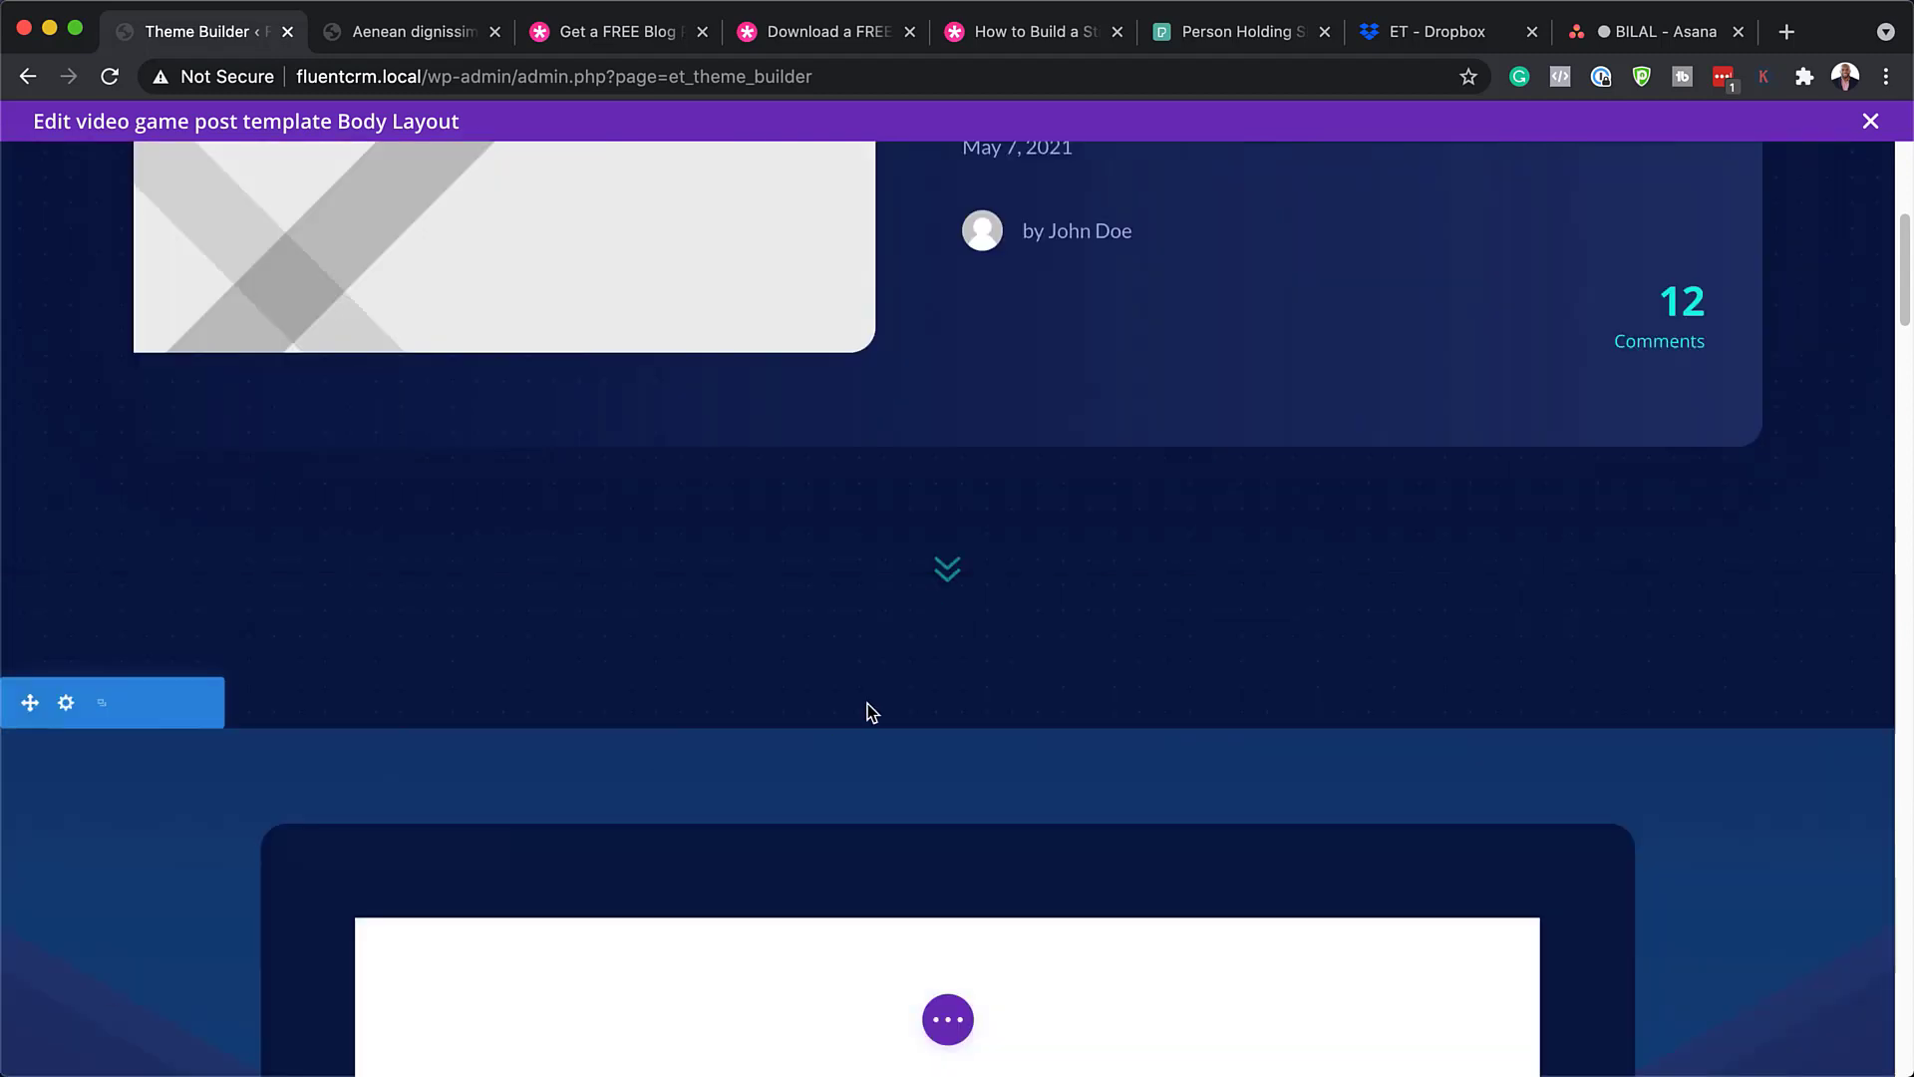
Open the settings of the blog module in the Related Posts section
{"action": "scroll", "coordinate": [1166, 705], "scroll_direction": "down", "scroll_amount": 15}
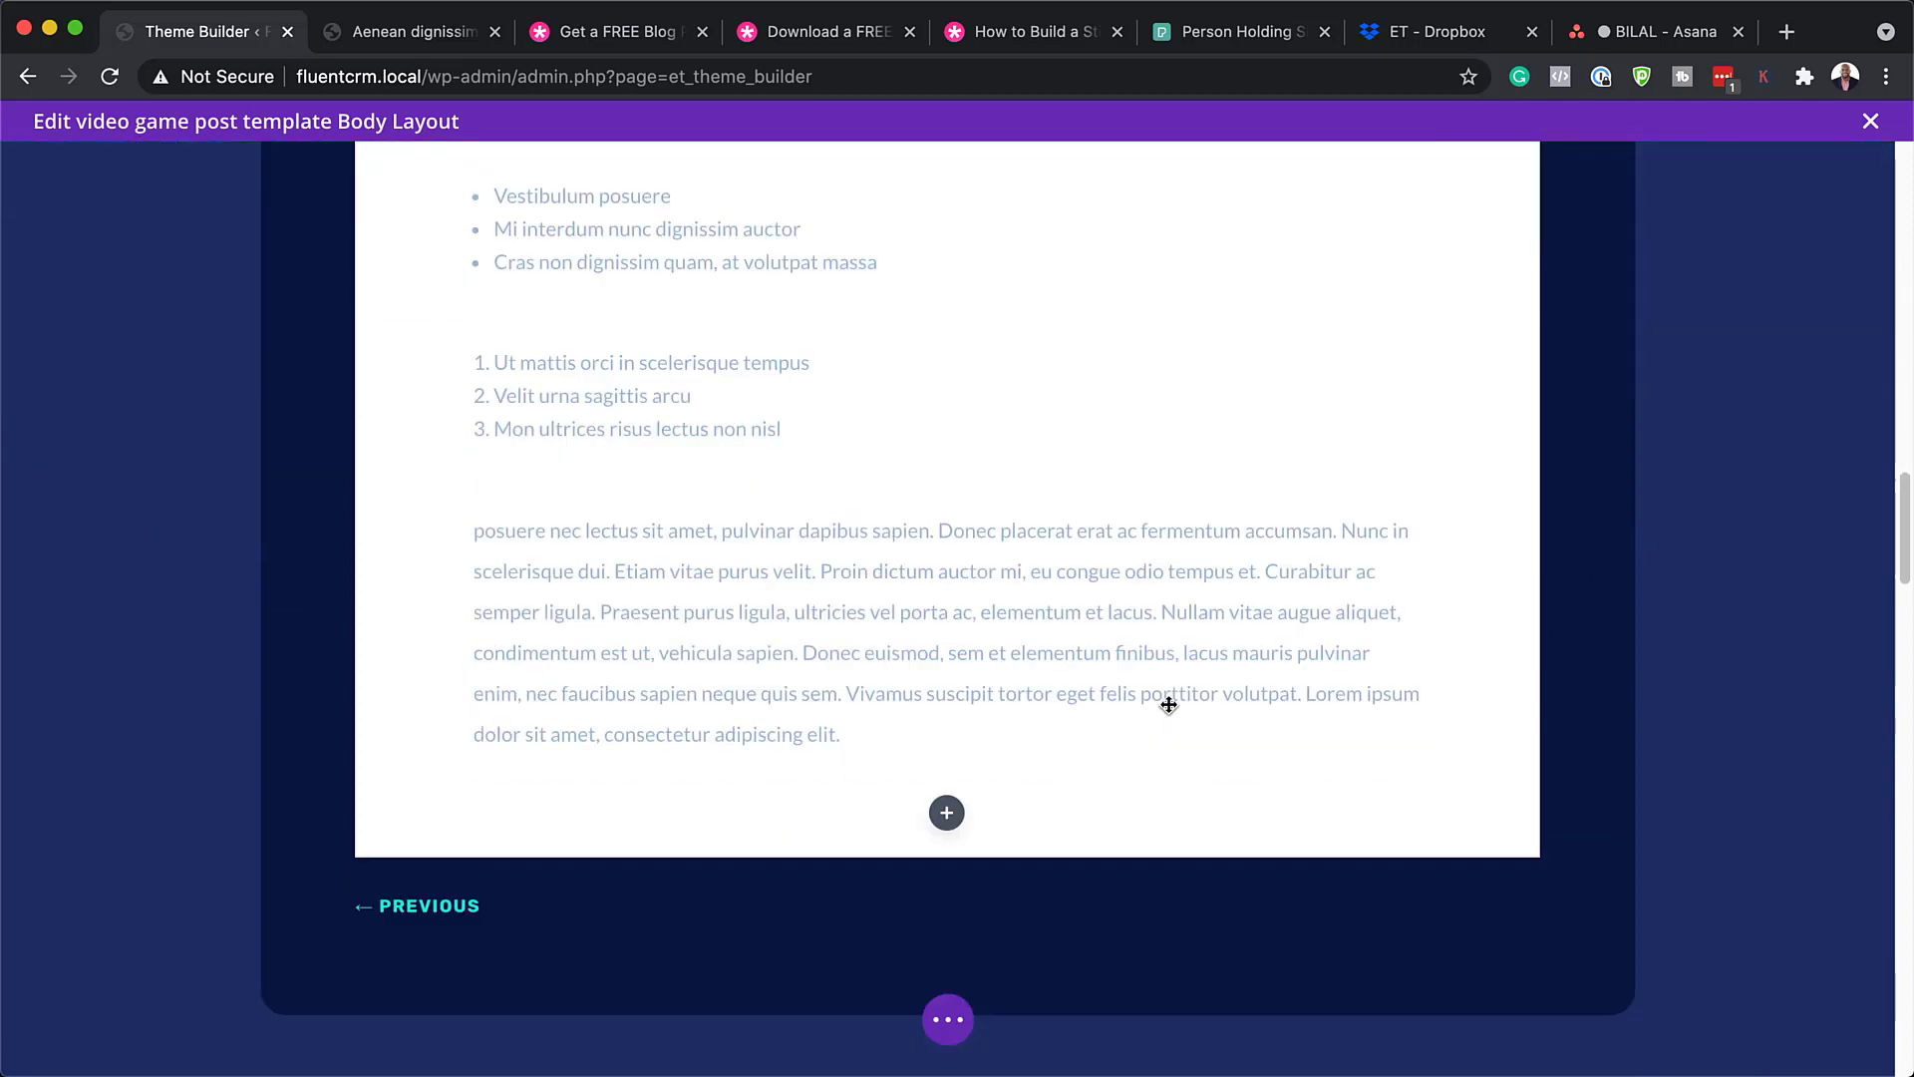
{"action": "scroll", "coordinate": [1169, 705], "scroll_direction": "down", "scroll_amount": 9}
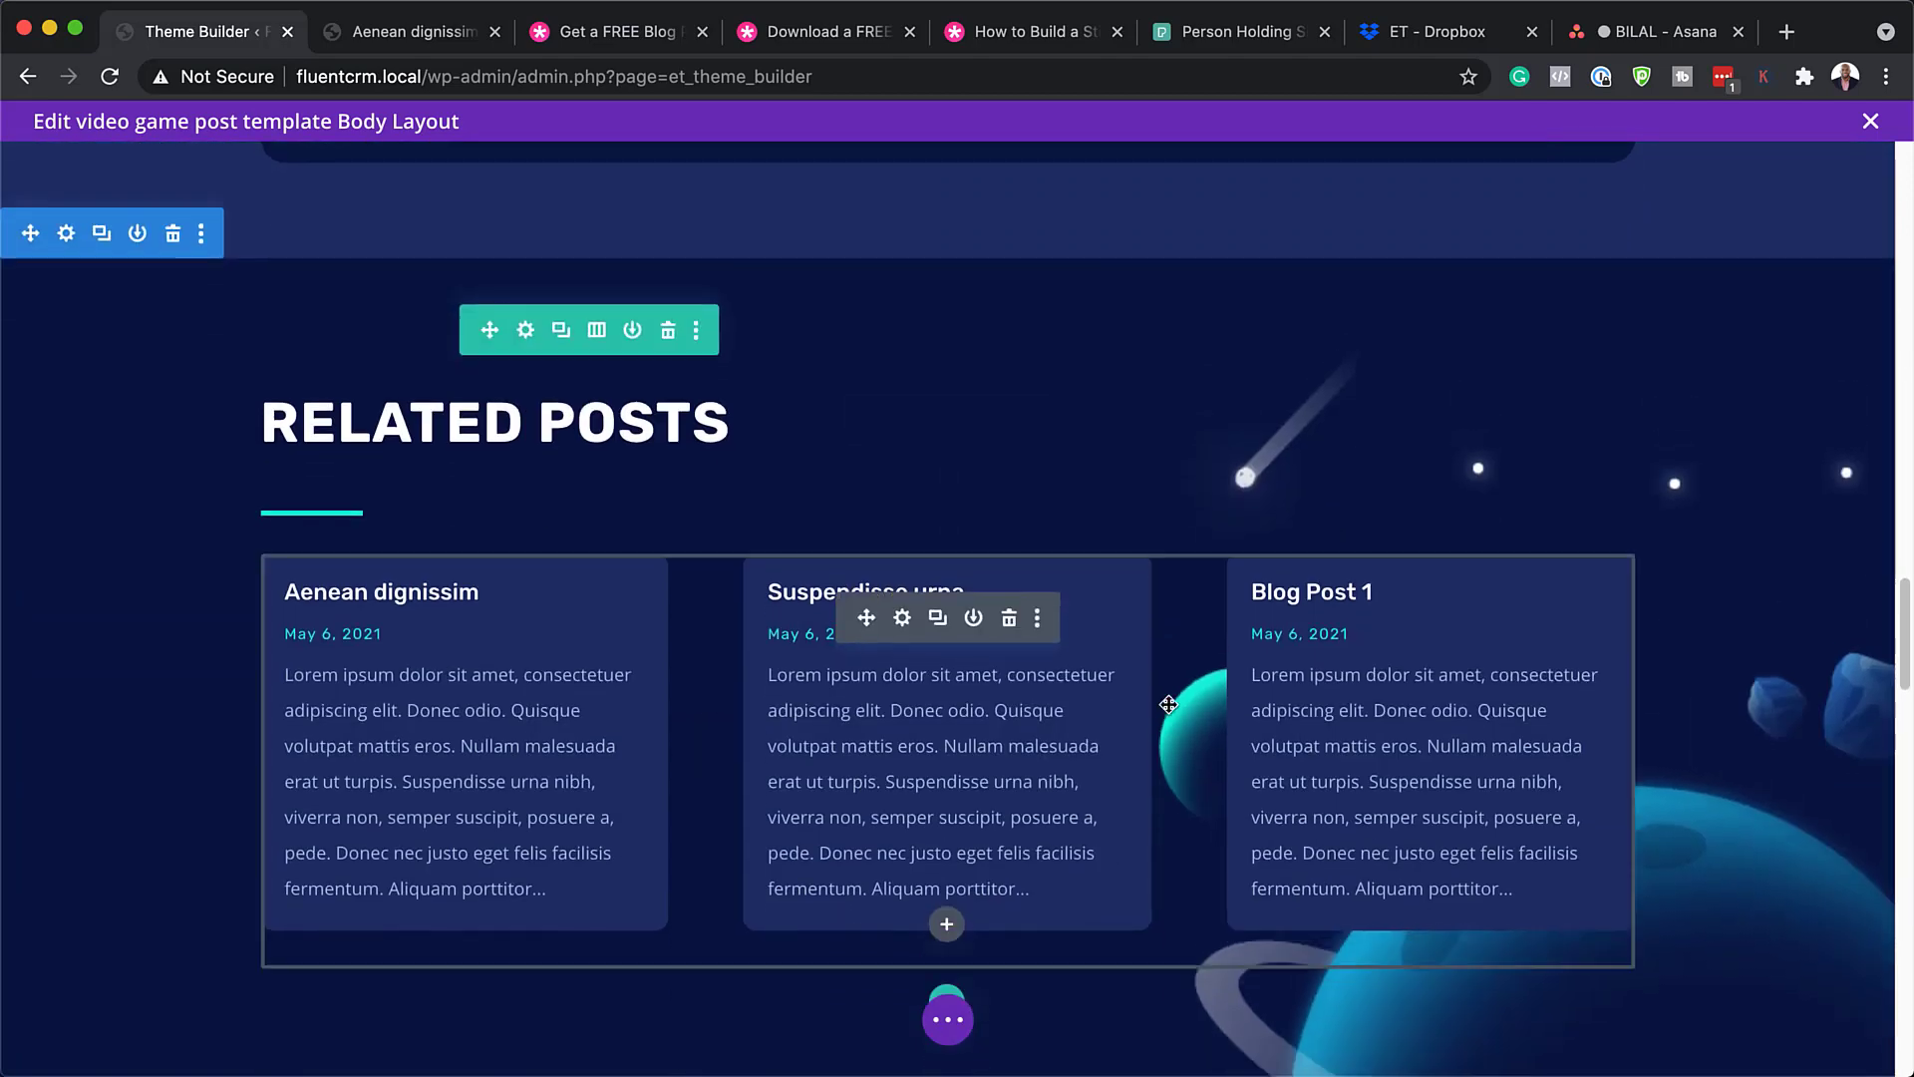
{"action": "scroll", "coordinate": [1169, 705], "scroll_direction": "down", "scroll_amount": 1}
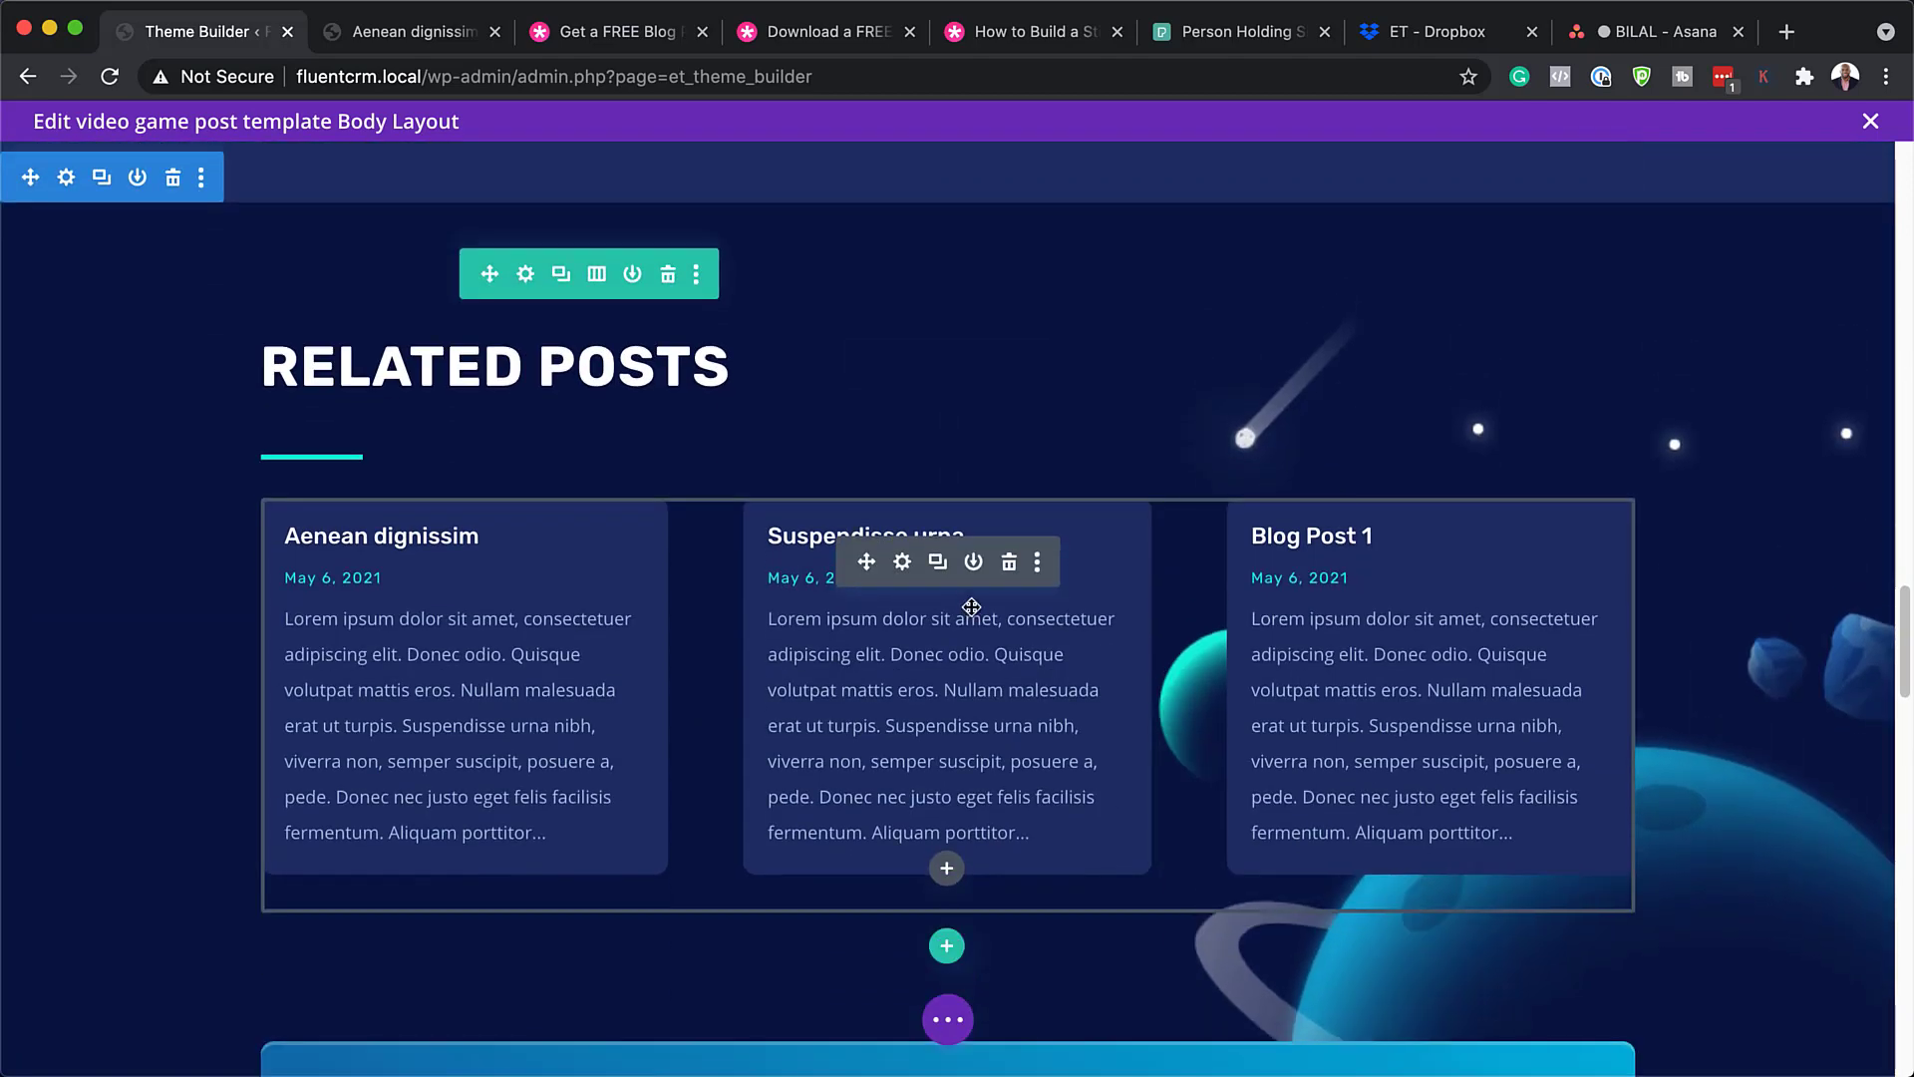
{"action": "left_click", "coordinate": [903, 563]}
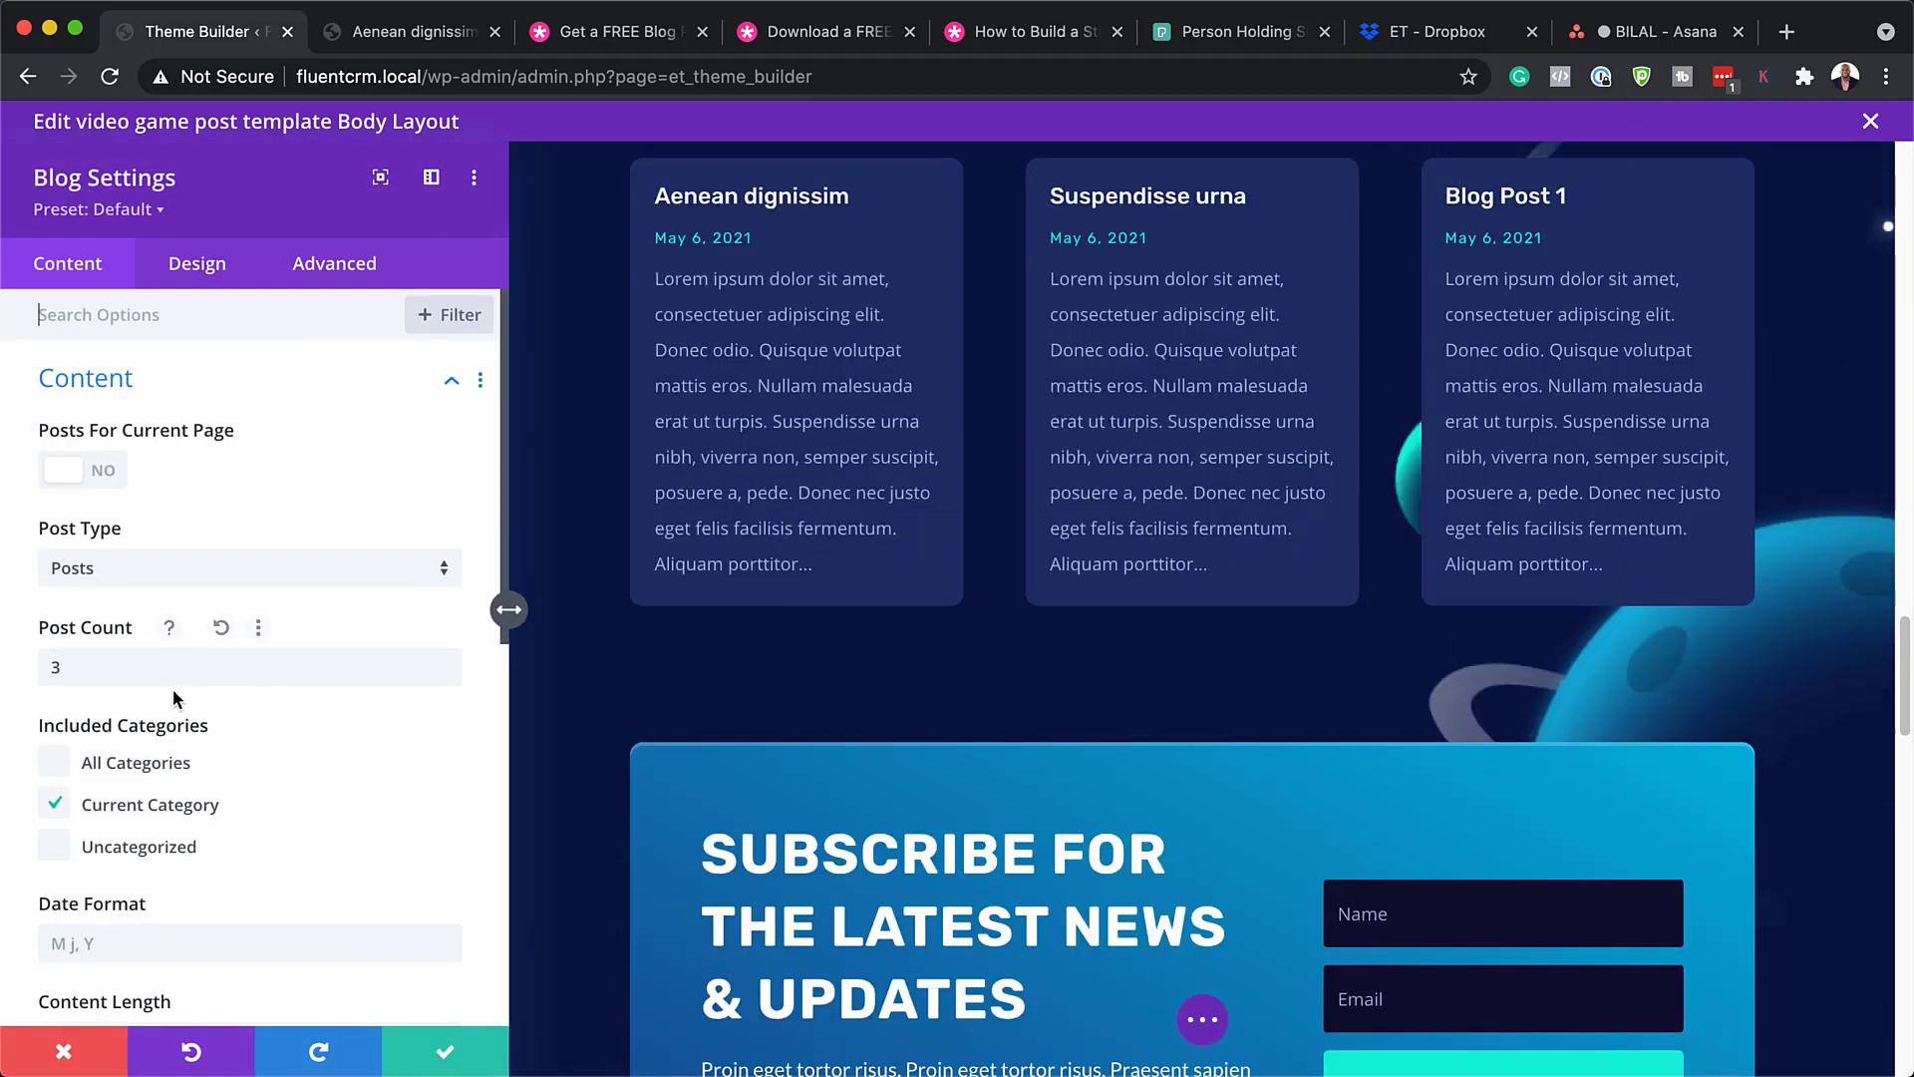
Try a post count of 4 in the Related Posts blog module, and set it back to 3
{"action": "left_click_drag", "start_coordinate": [72, 666], "coordinate": [38, 666]}
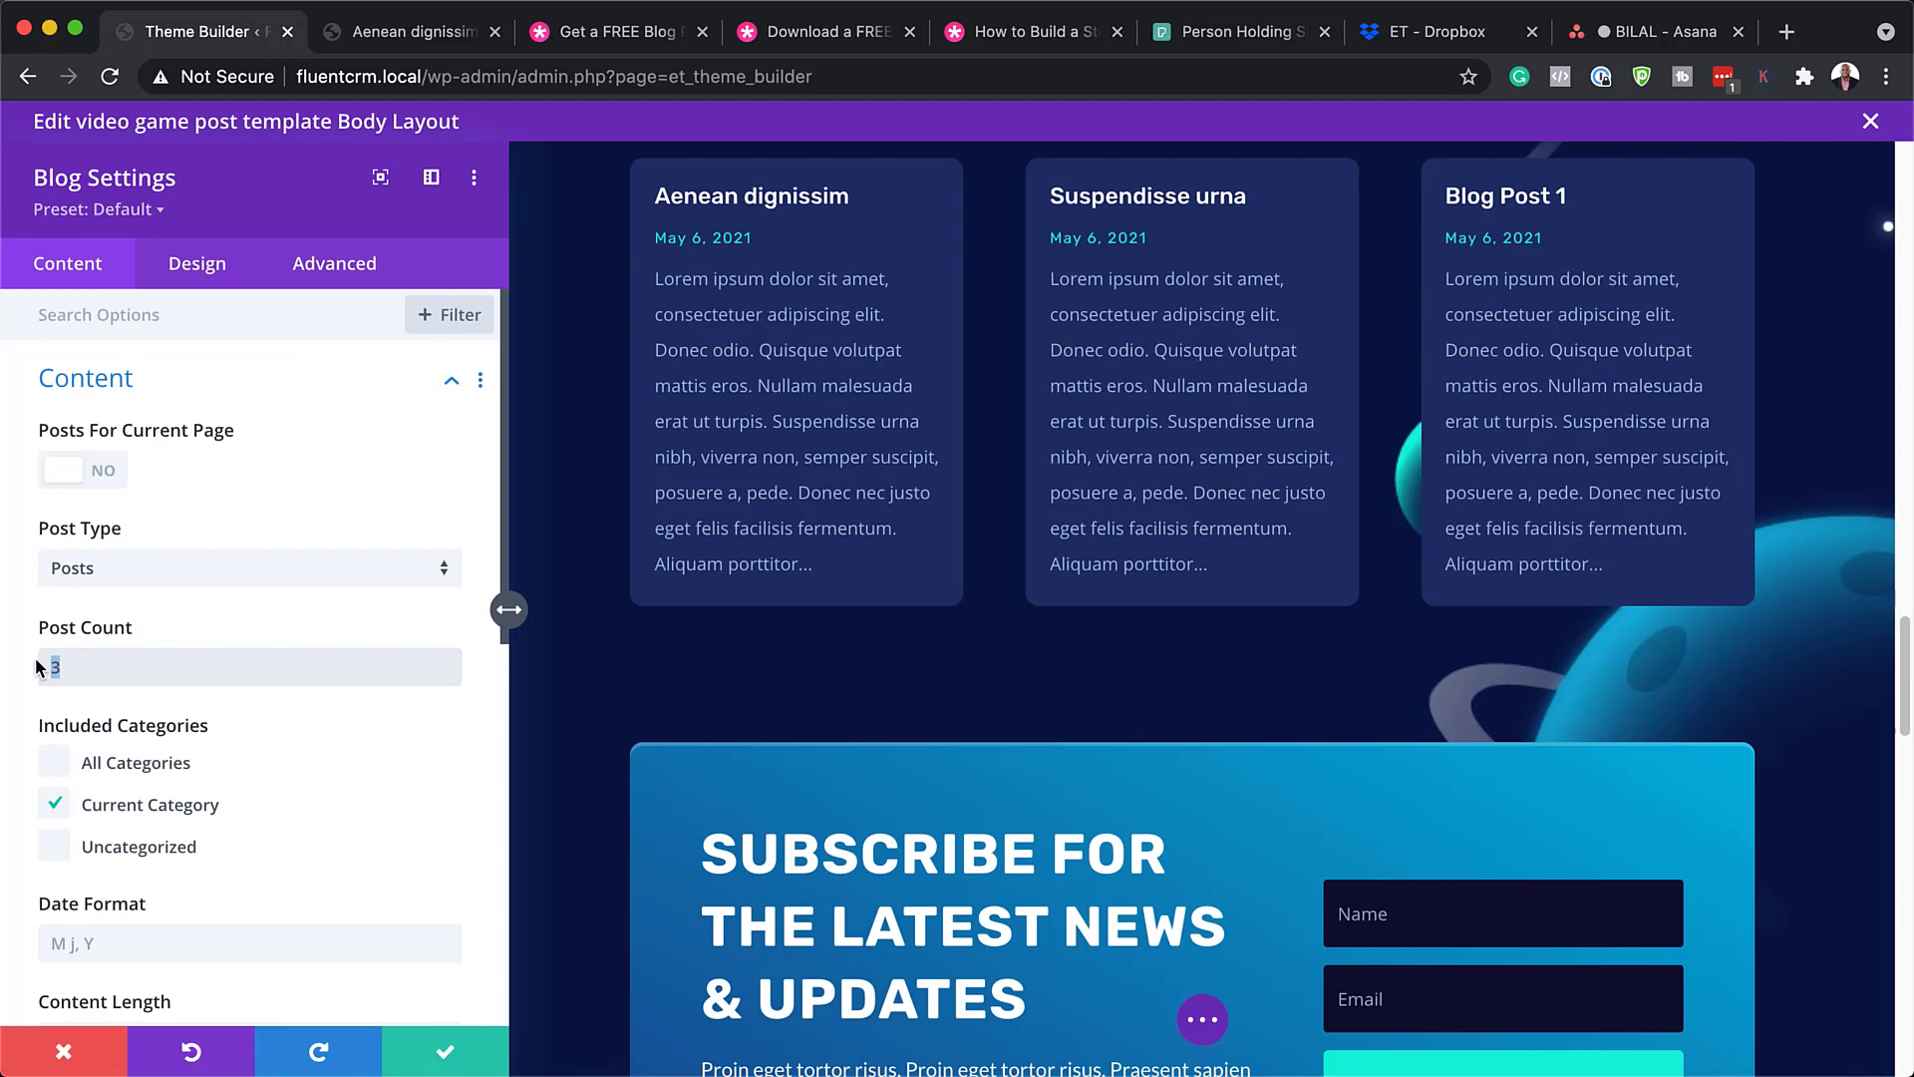
{"action": "type", "text": "4"}
{"action": "scroll", "coordinate": [1254, 826], "scroll_direction": "down", "scroll_amount": 5}
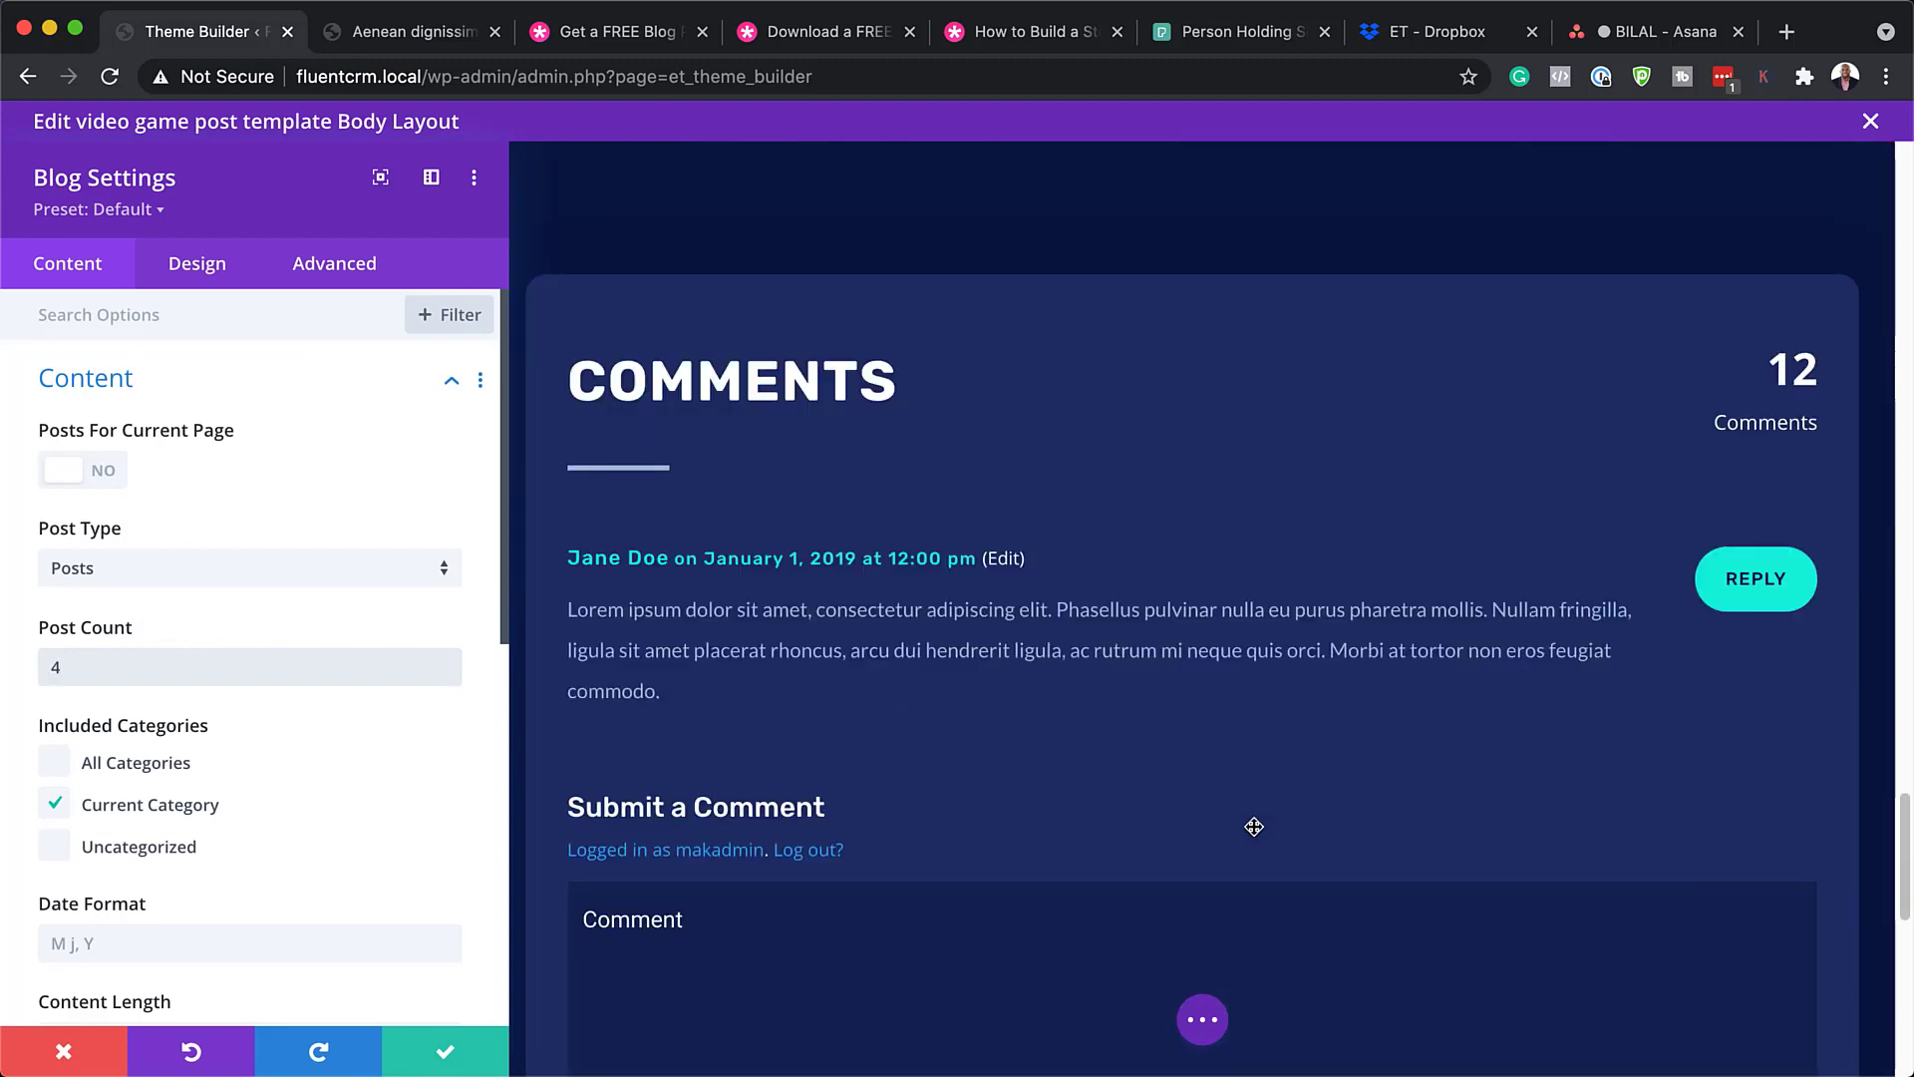
{"action": "scroll", "coordinate": [1255, 827], "scroll_direction": "down", "scroll_amount": 8}
{"action": "scroll", "coordinate": [1254, 826], "scroll_direction": "up", "scroll_amount": 8}
{"action": "scroll", "coordinate": [1254, 827], "scroll_direction": "down", "scroll_amount": 8}
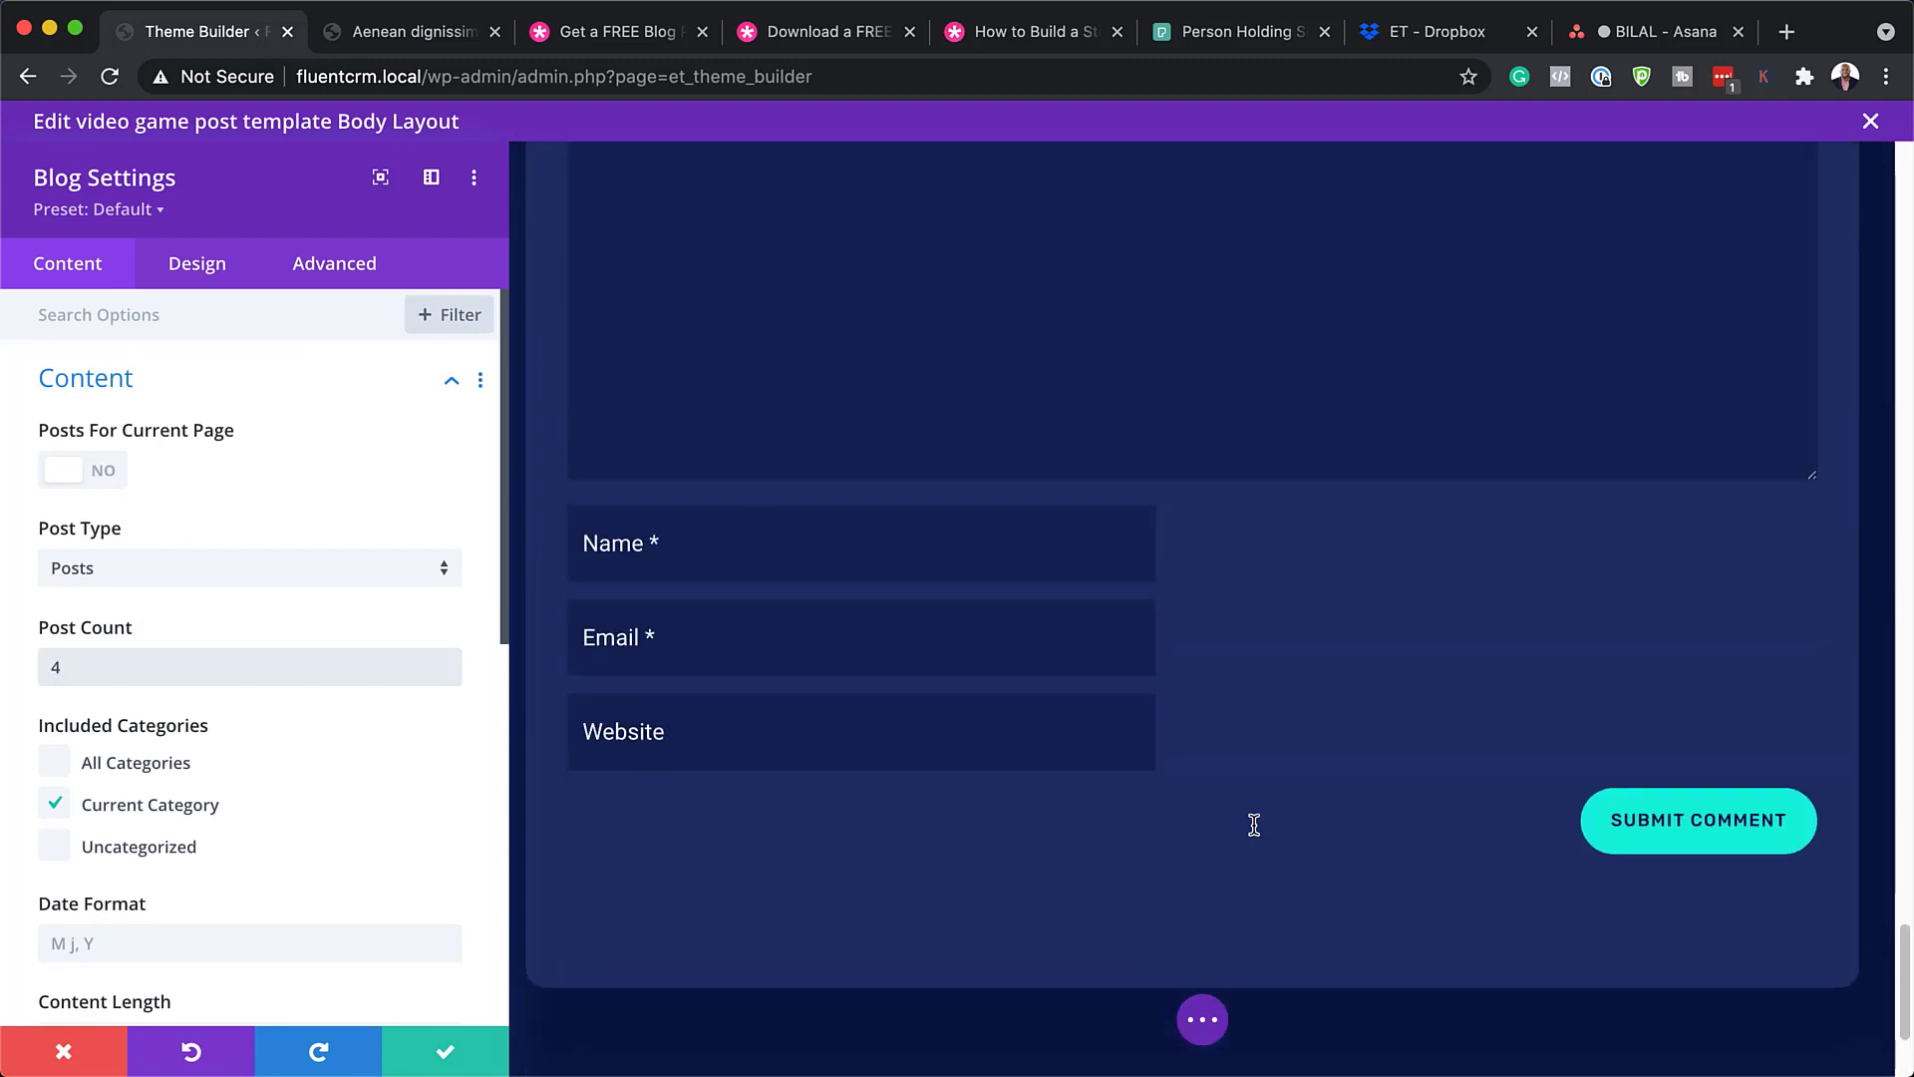
{"action": "scroll", "coordinate": [1254, 825], "scroll_direction": "up", "scroll_amount": 10}
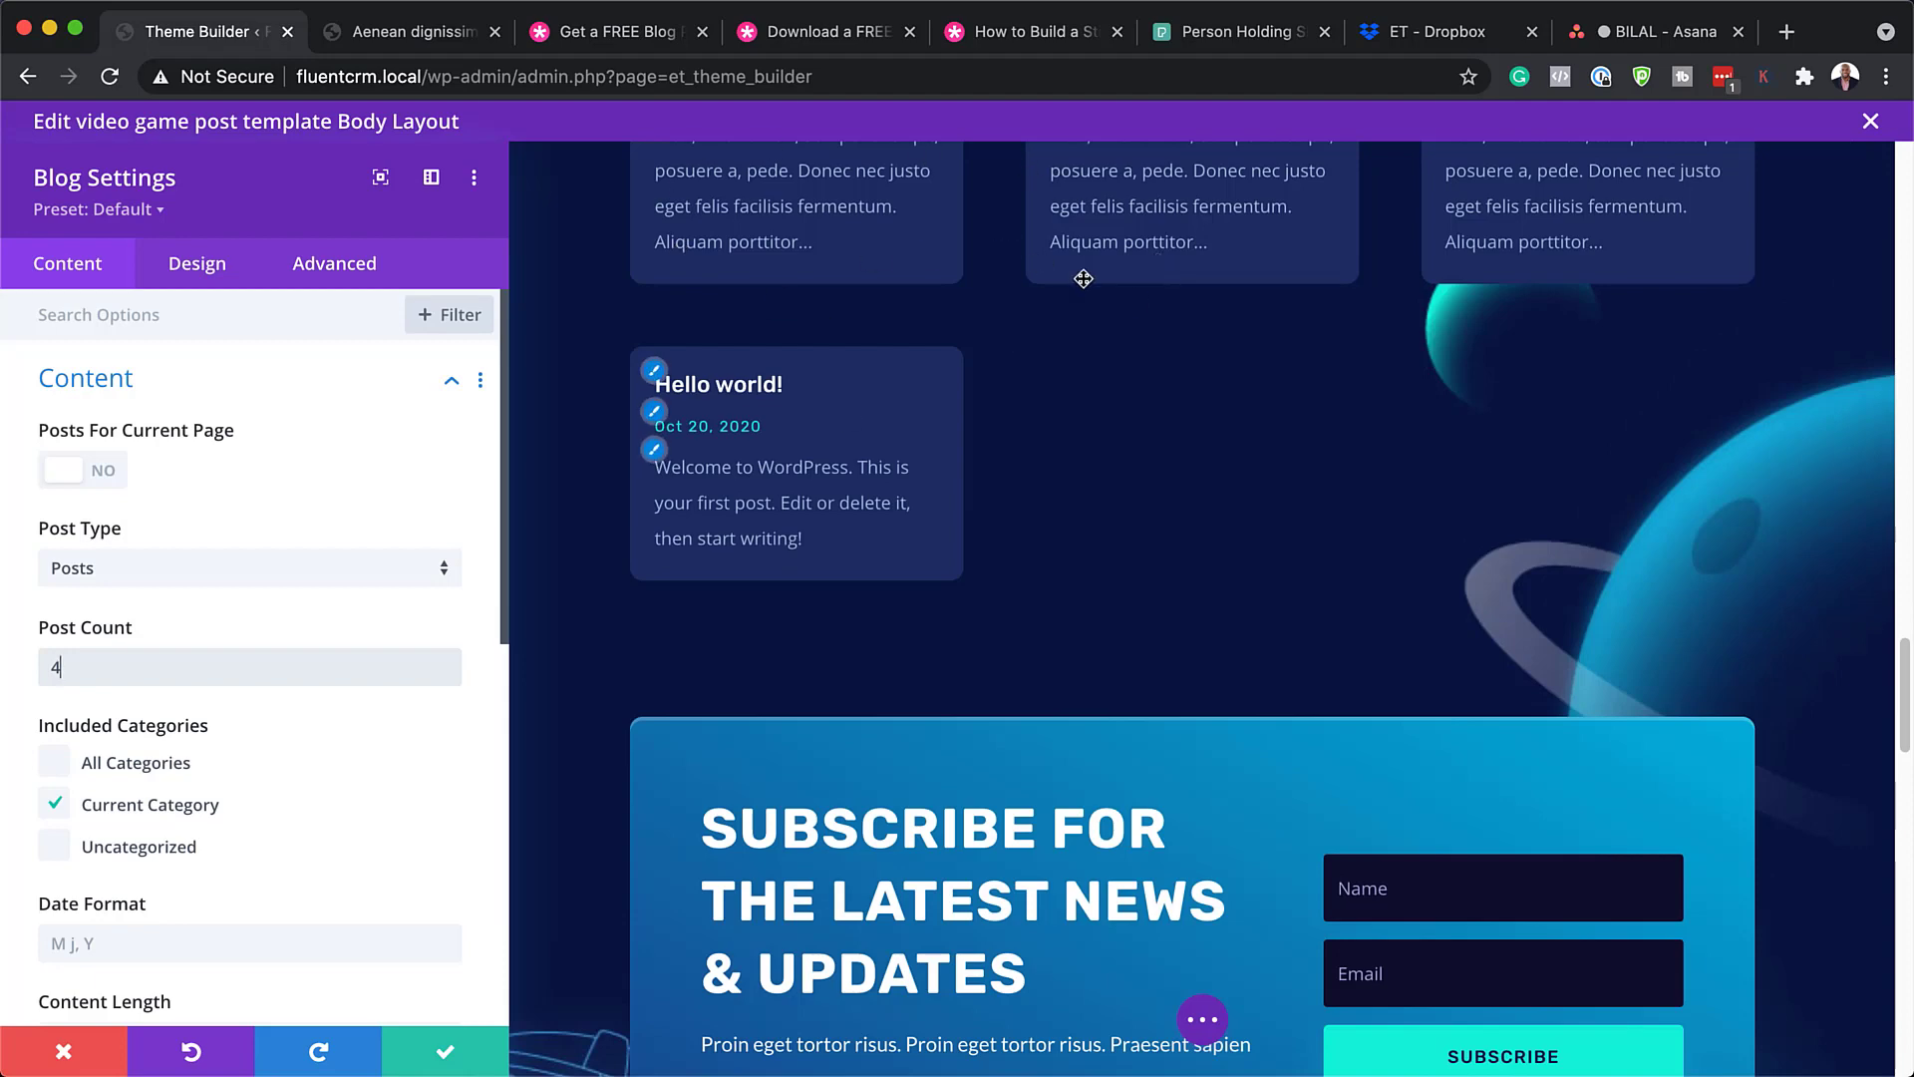
{"action": "scroll", "coordinate": [995, 457], "scroll_direction": "up", "scroll_amount": 1}
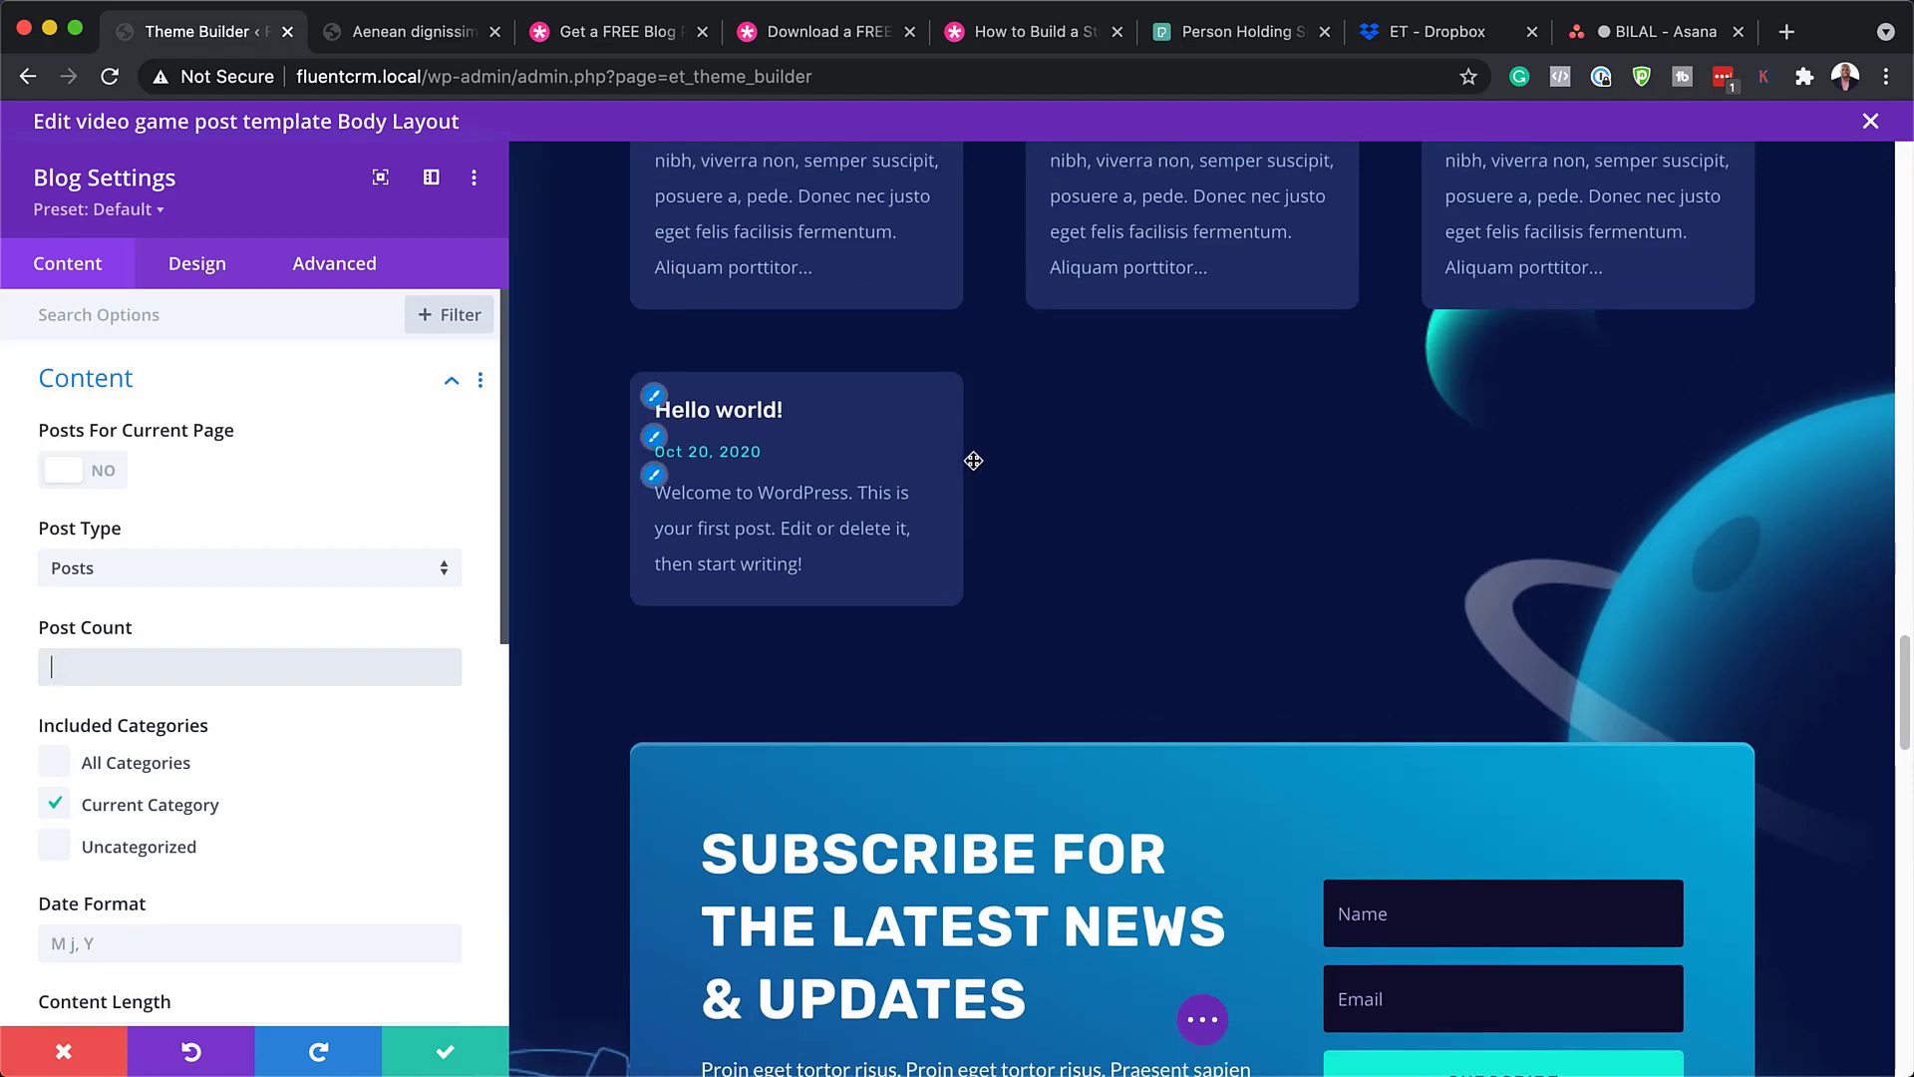
{"action": "type", "text": "3"}
{"action": "scroll", "coordinate": [973, 461], "scroll_direction": "down", "scroll_amount": 5}
{"action": "scroll", "coordinate": [349, 667], "scroll_direction": "down", "scroll_amount": 2}
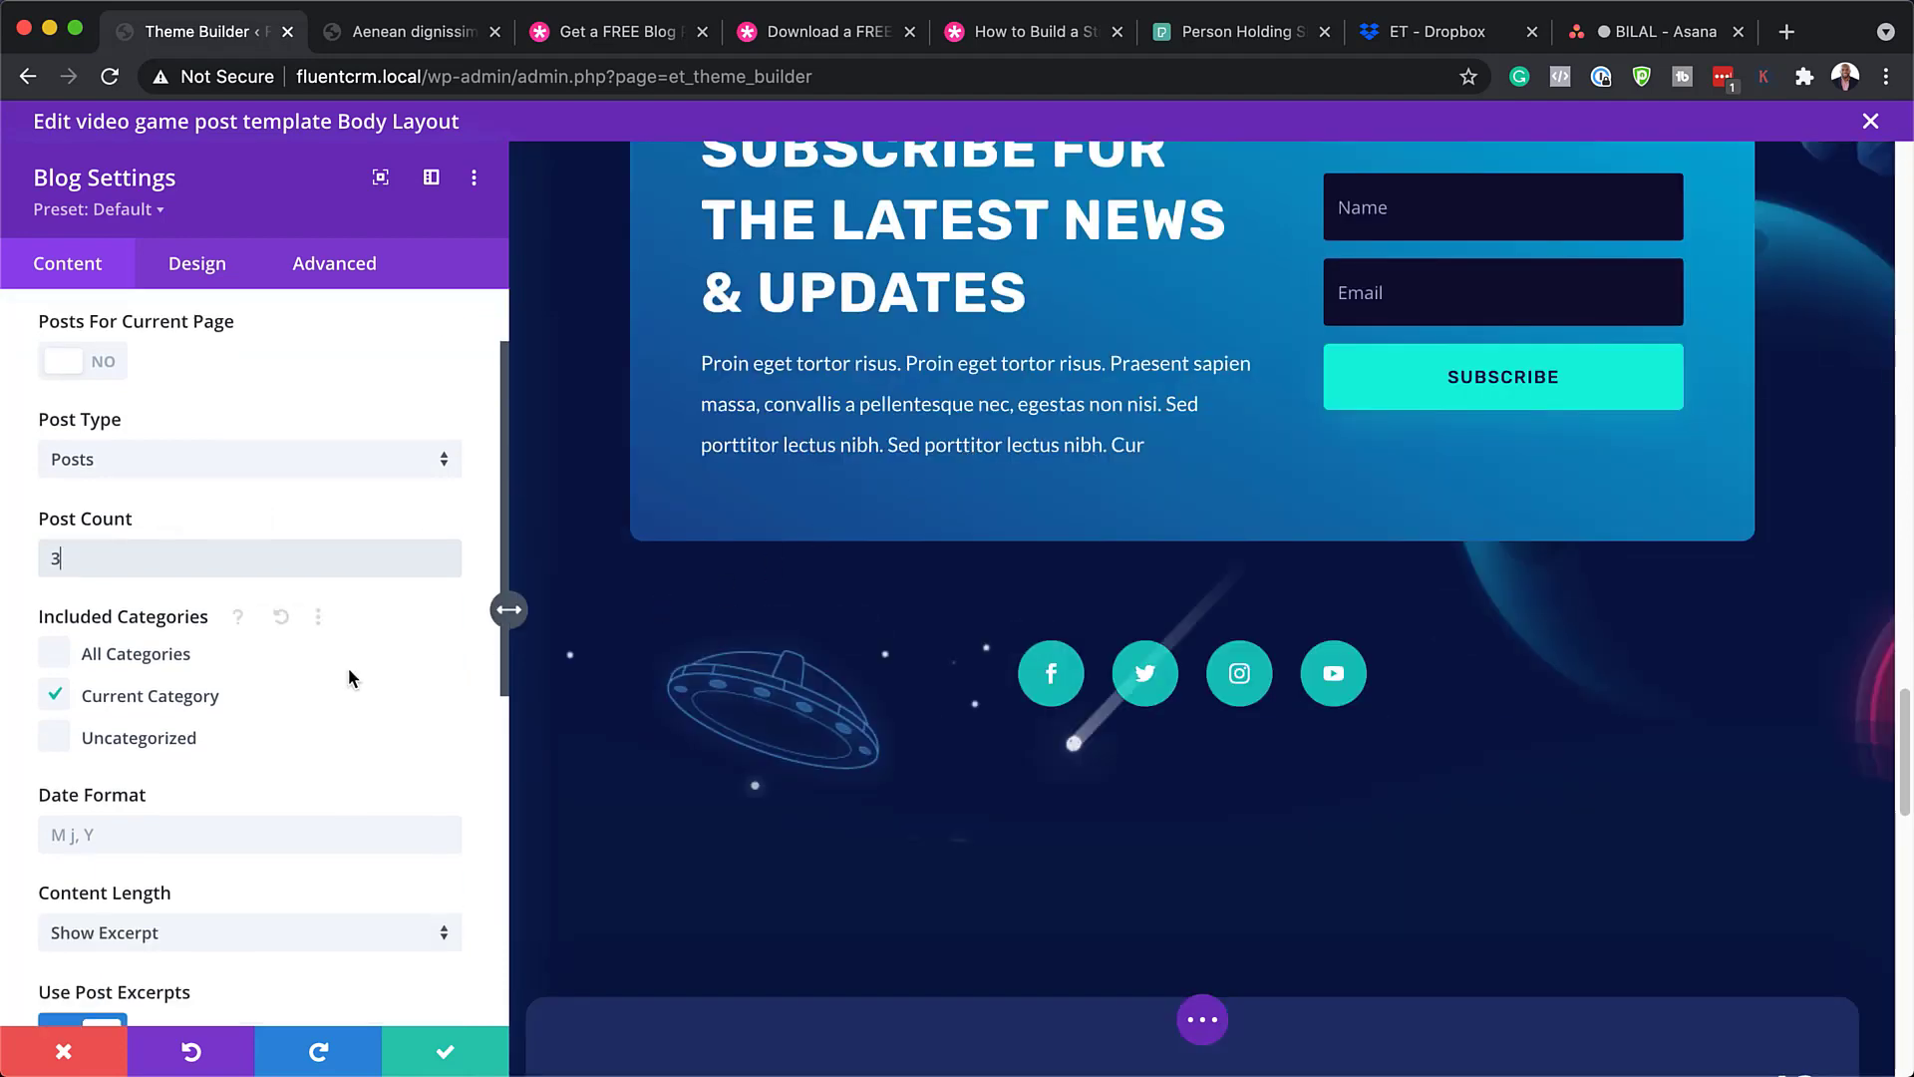
{"action": "scroll", "coordinate": [349, 667], "scroll_direction": "up", "scroll_amount": 1}
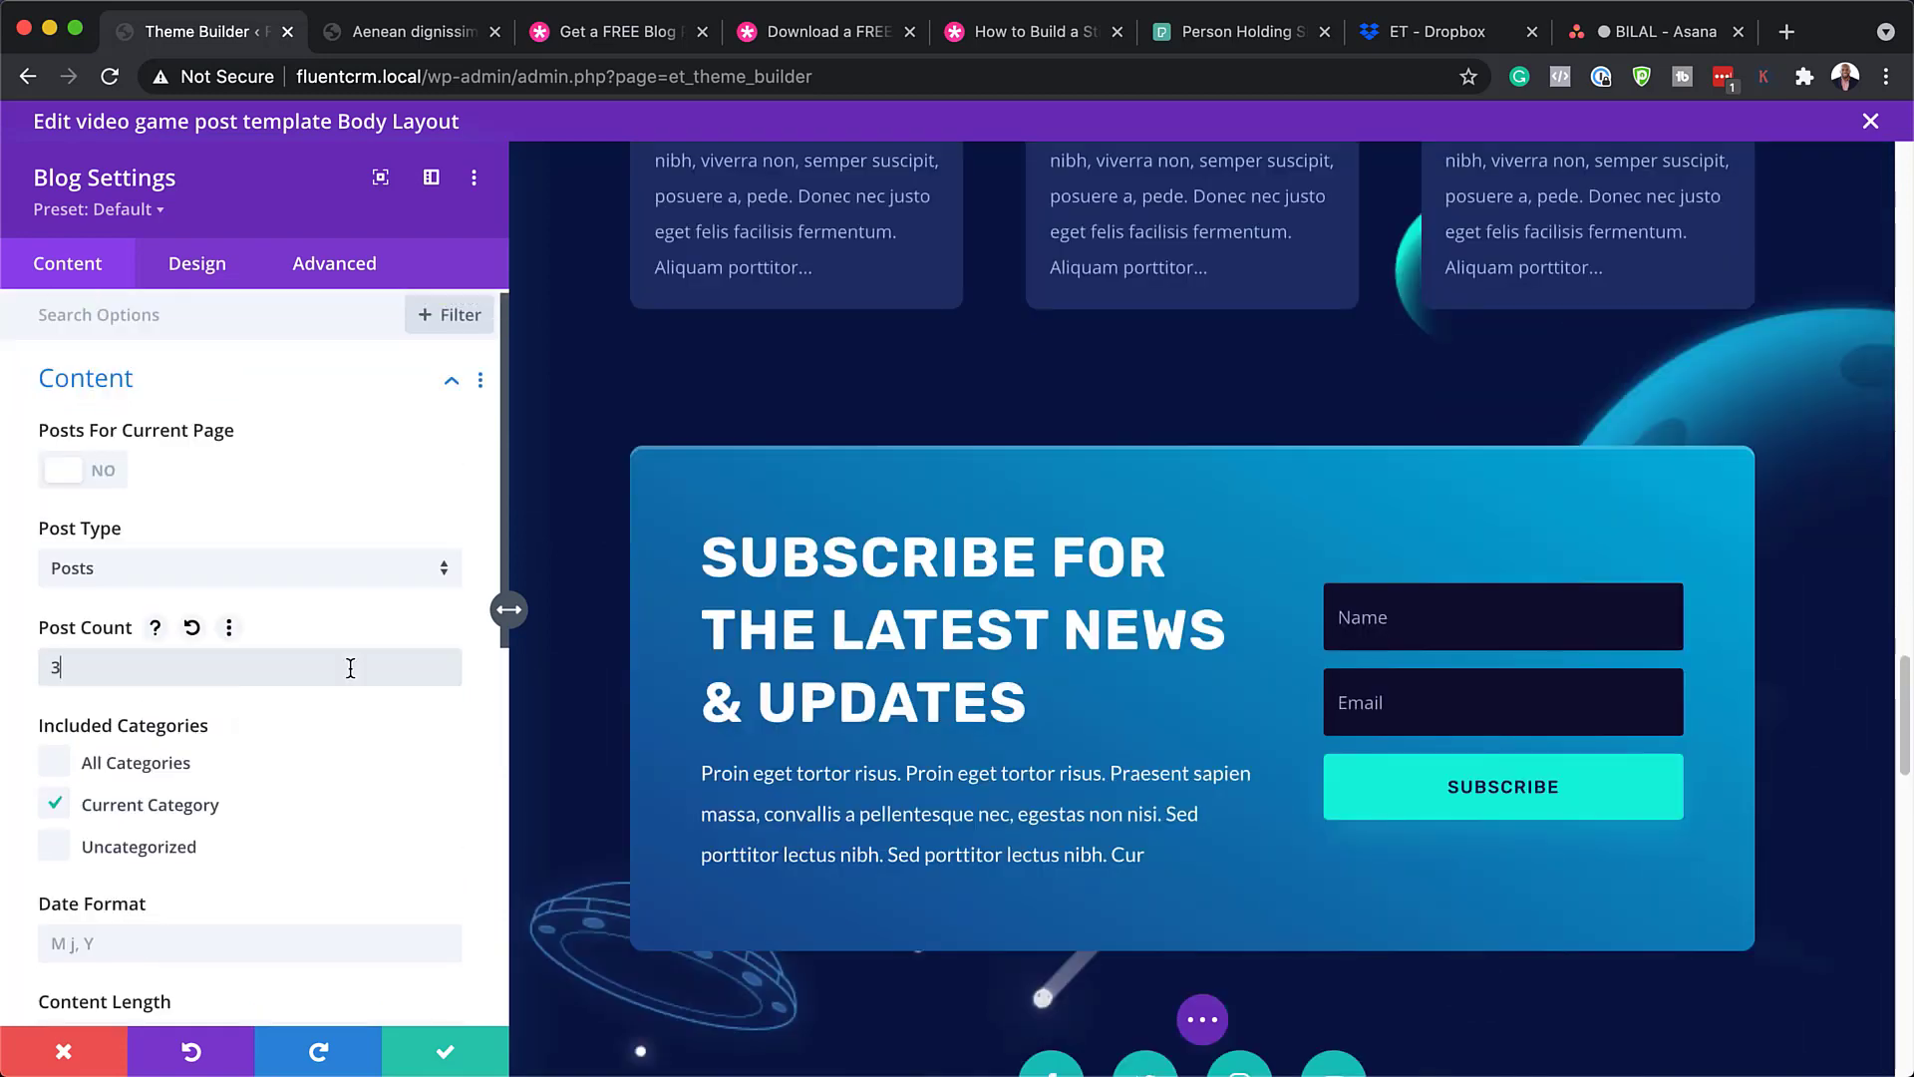
Try showing featured images on the Related Posts cards, and turn them off again
{"action": "scroll", "coordinate": [243, 778], "scroll_direction": "down", "scroll_amount": 5}
{"action": "left_click", "coordinate": [245, 767]}
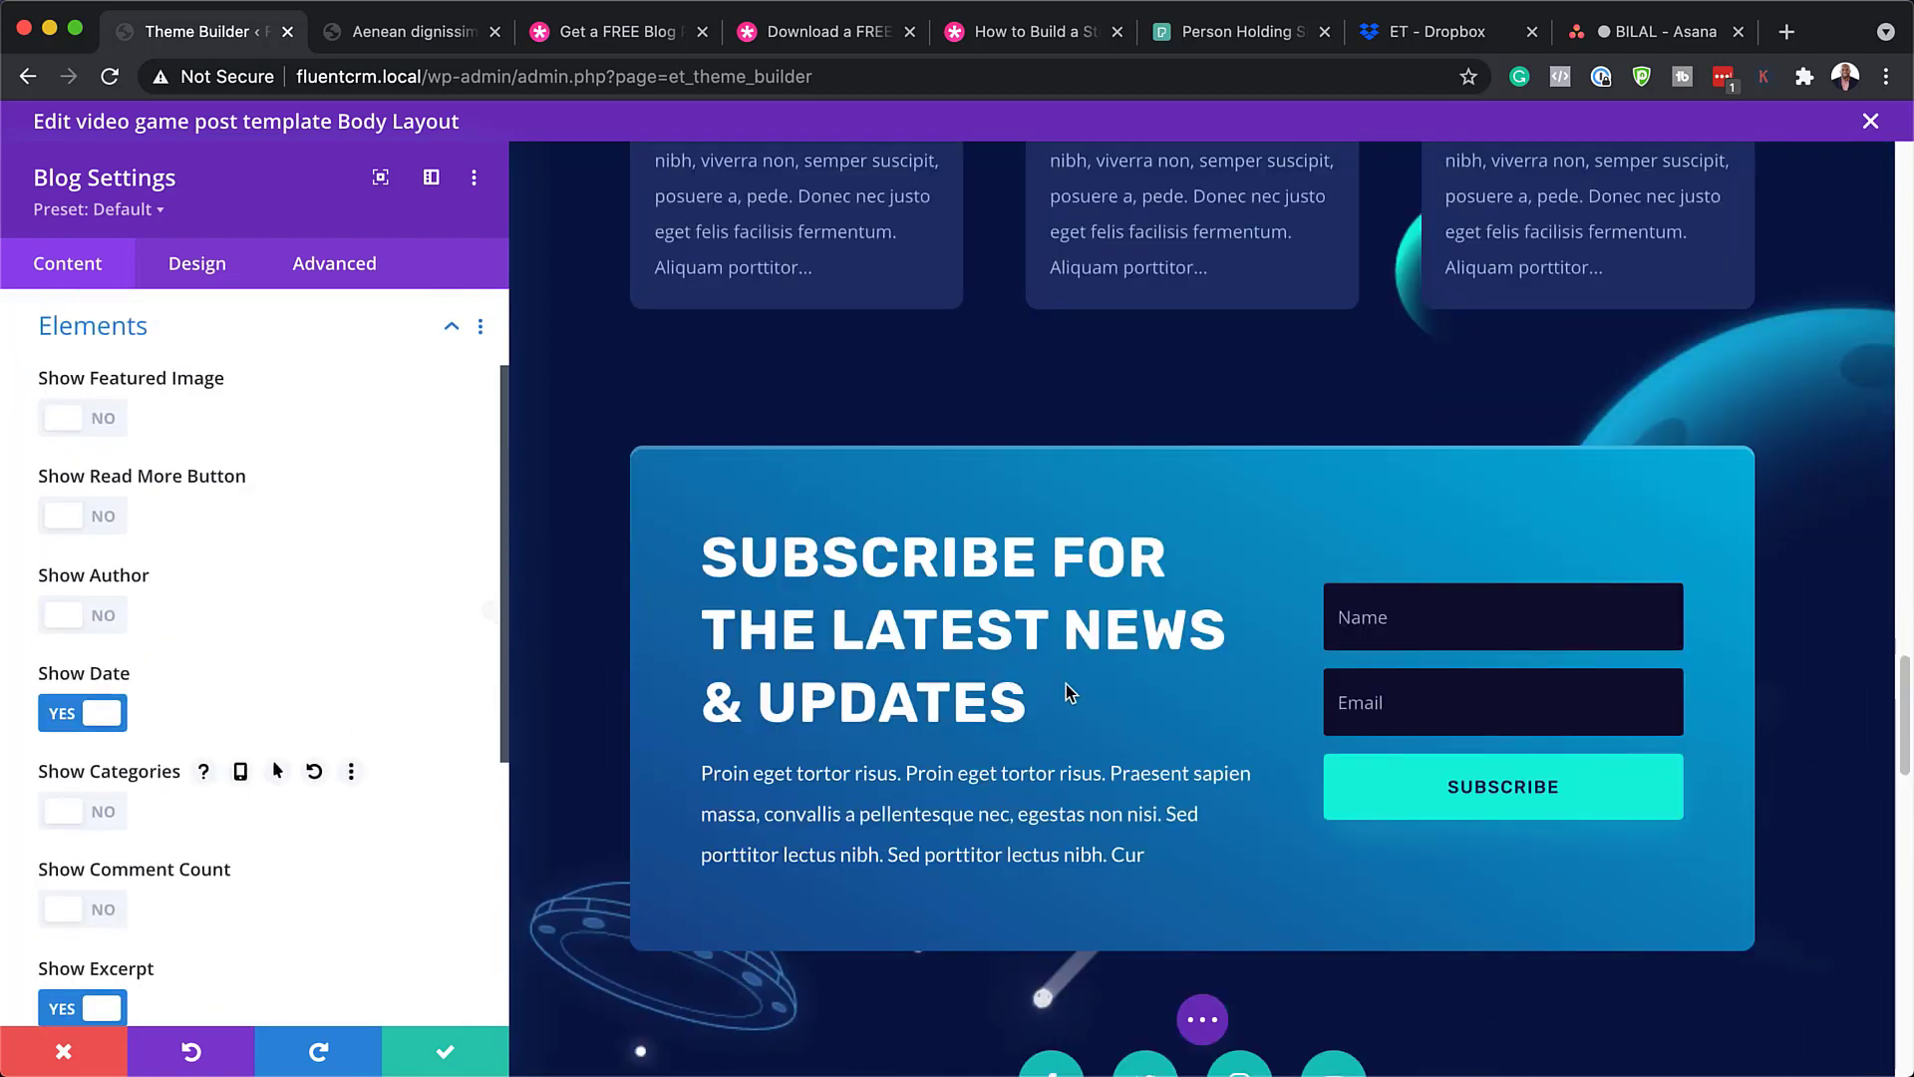
{"action": "scroll", "coordinate": [1147, 688], "scroll_direction": "up", "scroll_amount": 3}
{"action": "scroll", "coordinate": [1171, 697], "scroll_direction": "up", "scroll_amount": 3}
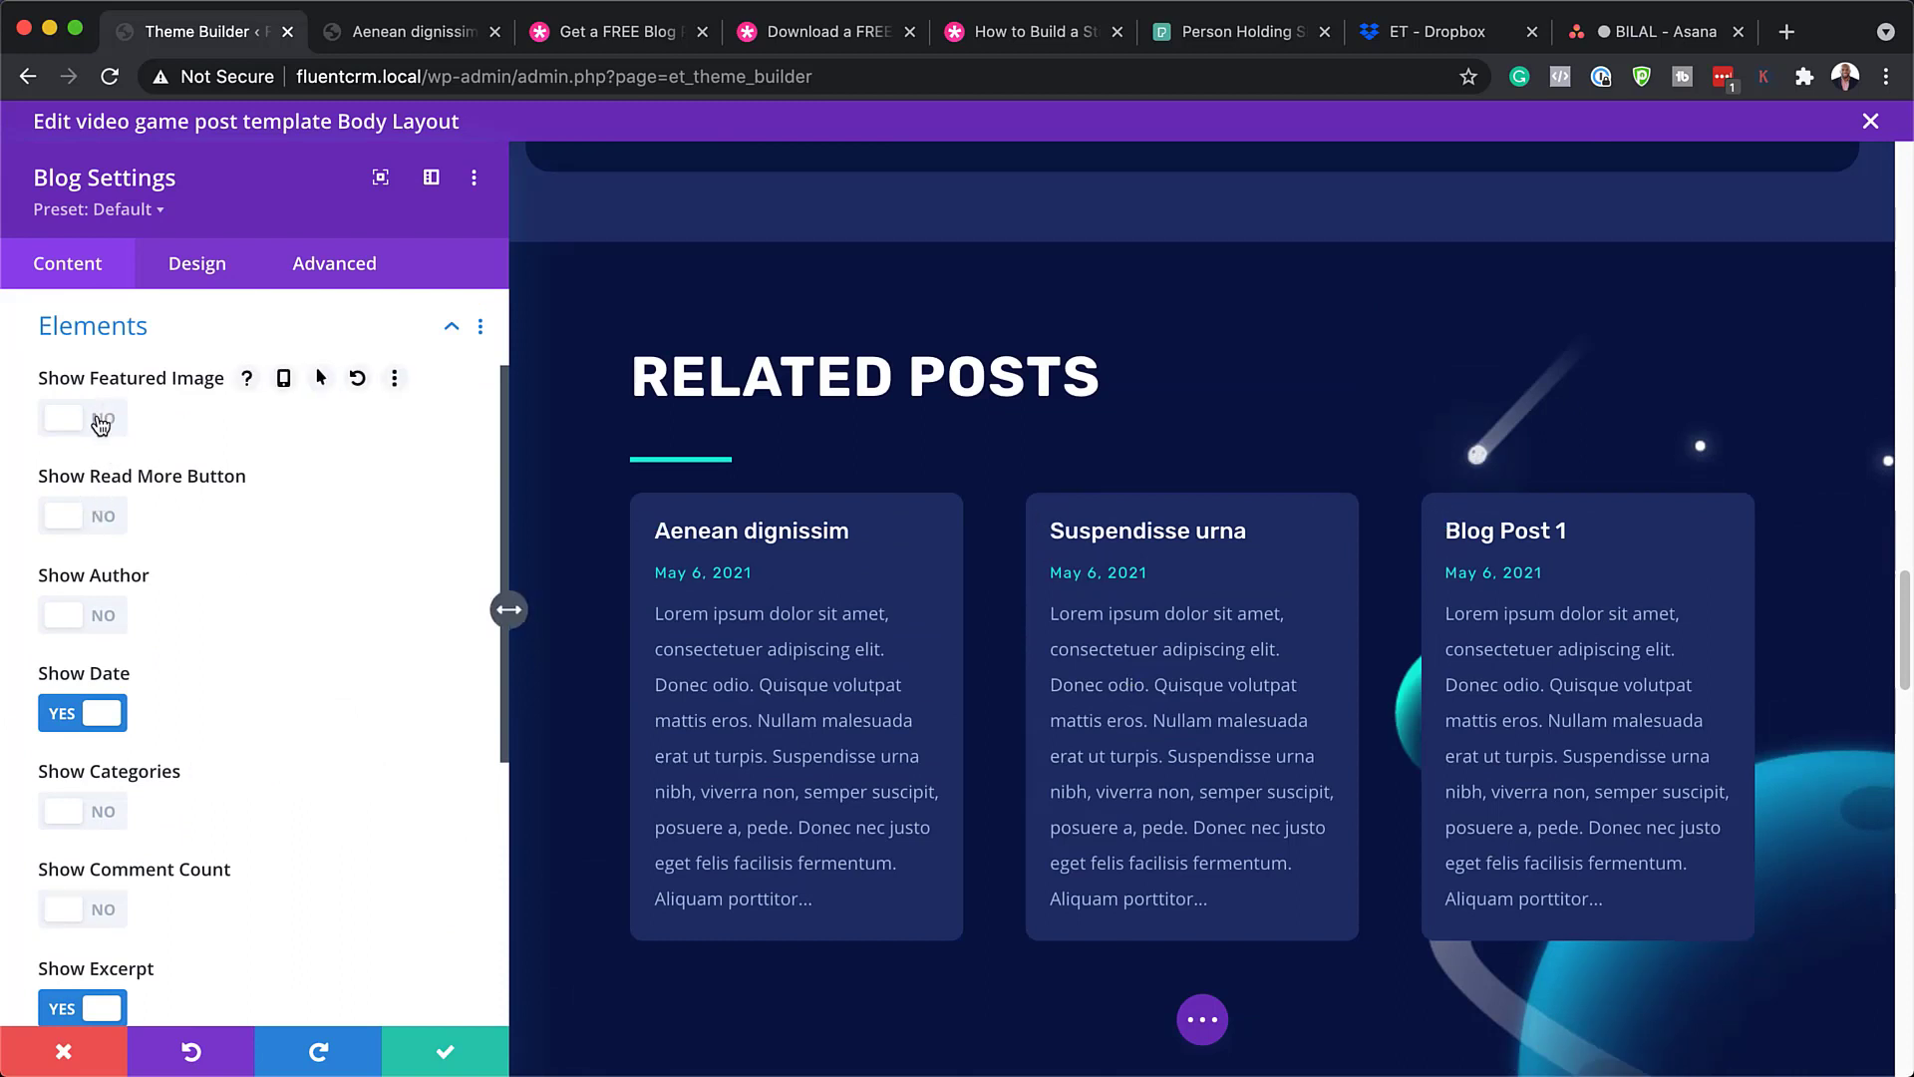
{"action": "left_click", "coordinate": [100, 421]}
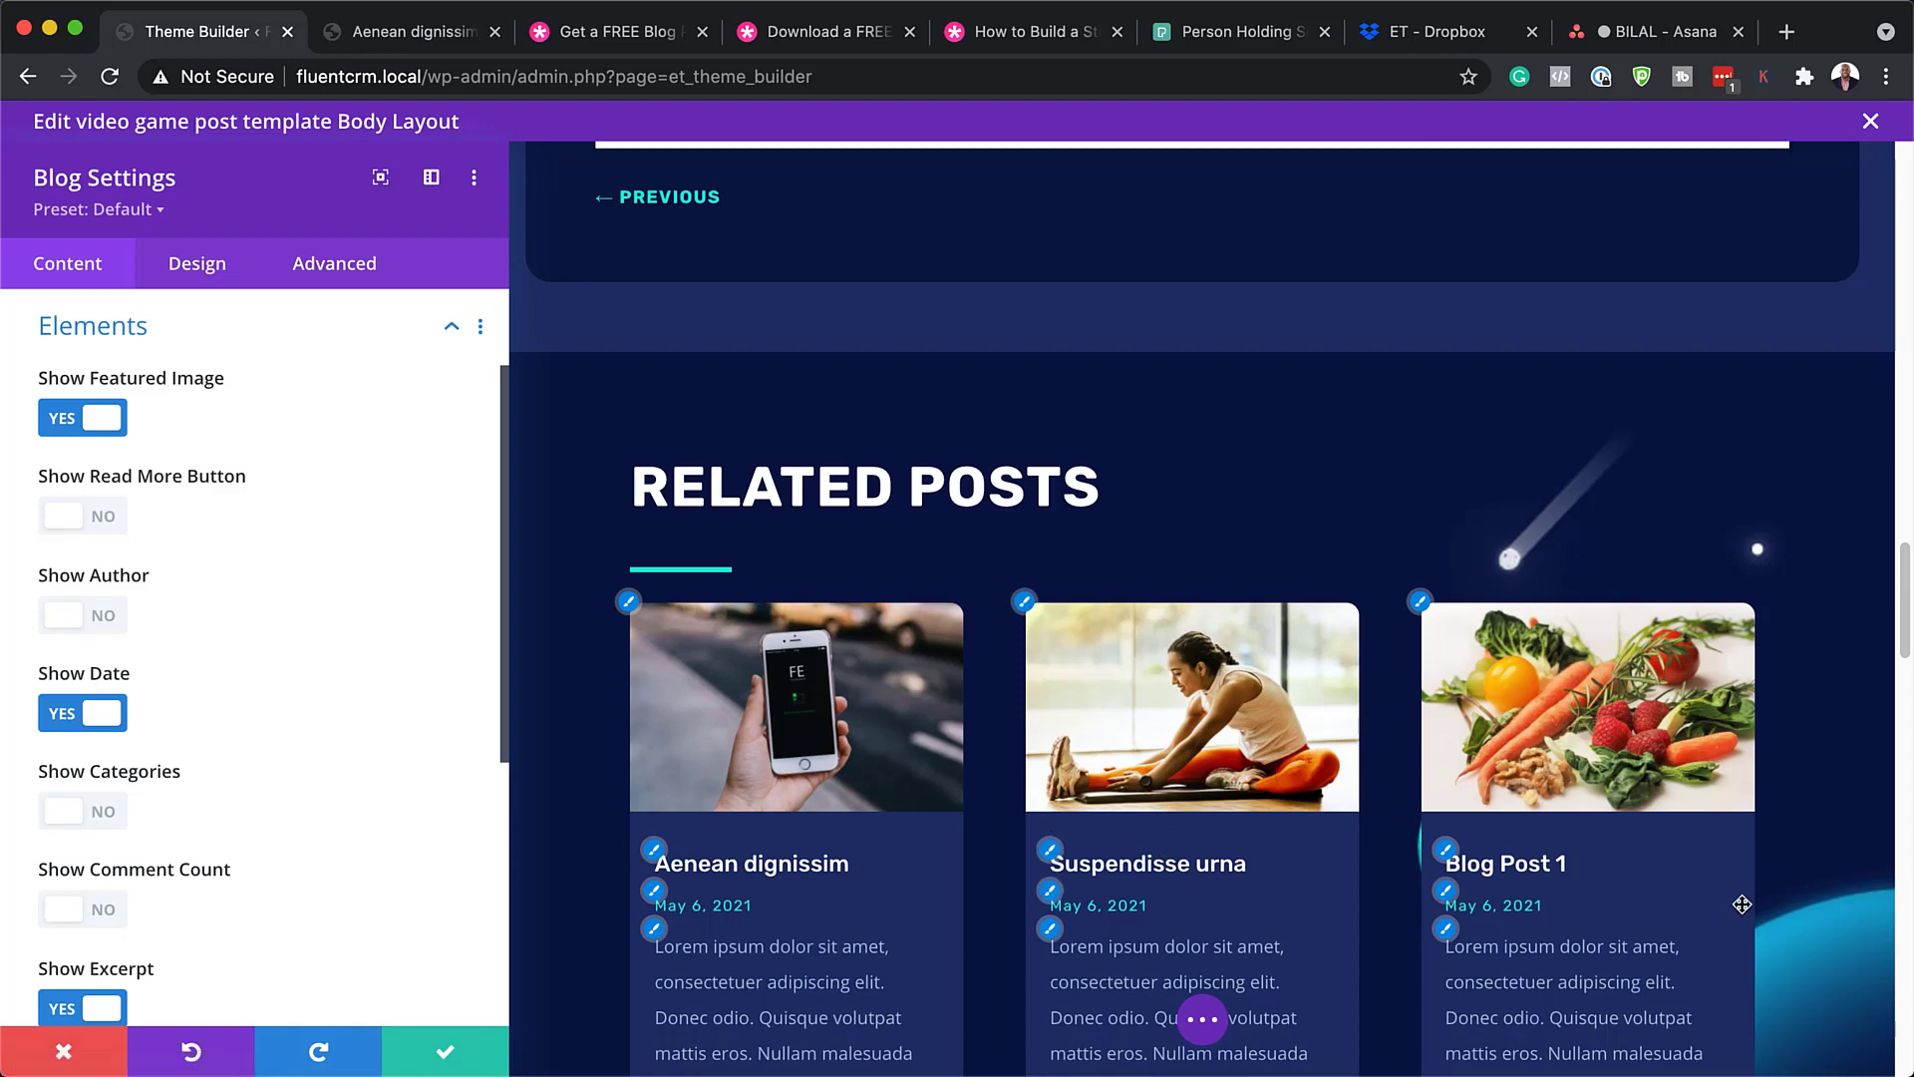
{"action": "left_click", "coordinate": [56, 423]}
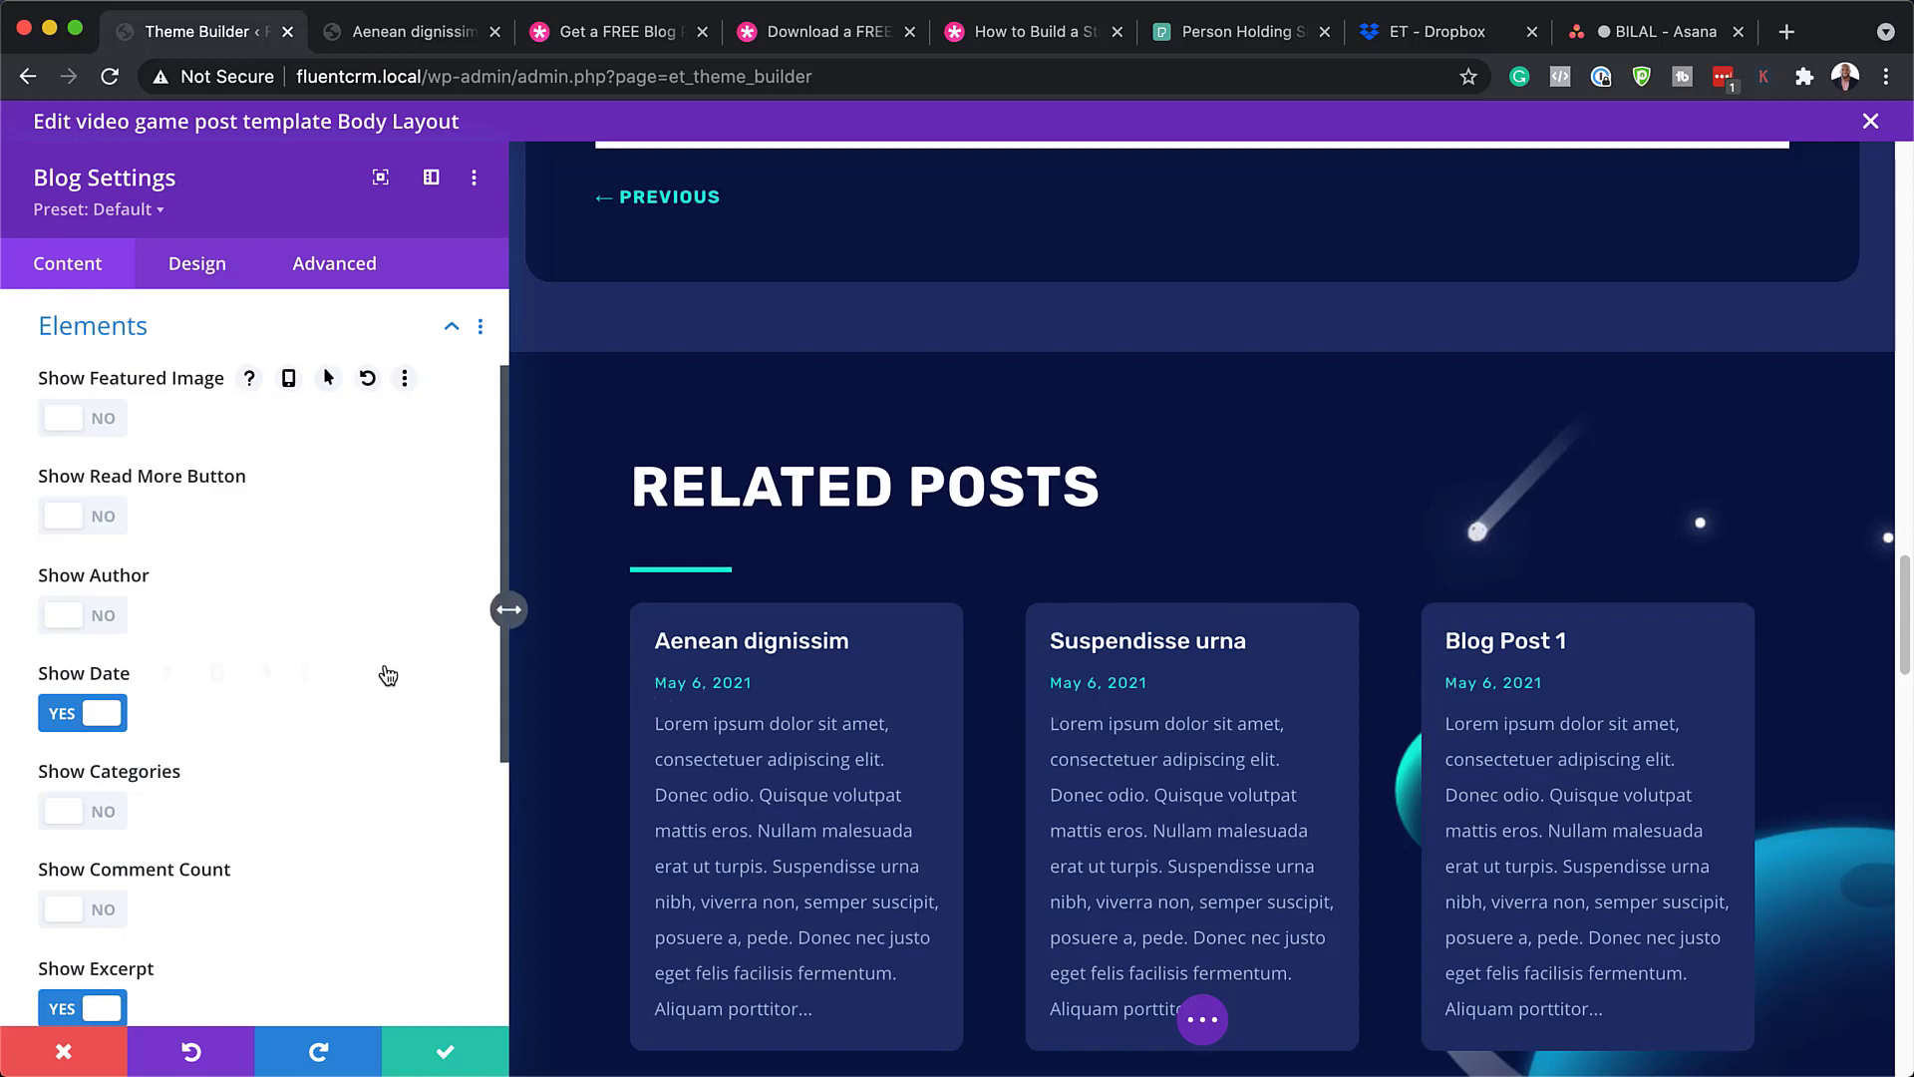
Set the related posts' meta text colour to blue #0c71c3 and its font weight to Bold
{"action": "scroll", "coordinate": [388, 674], "scroll_direction": "down", "scroll_amount": 3}
{"action": "scroll", "coordinate": [389, 674], "scroll_direction": "down", "scroll_amount": 4}
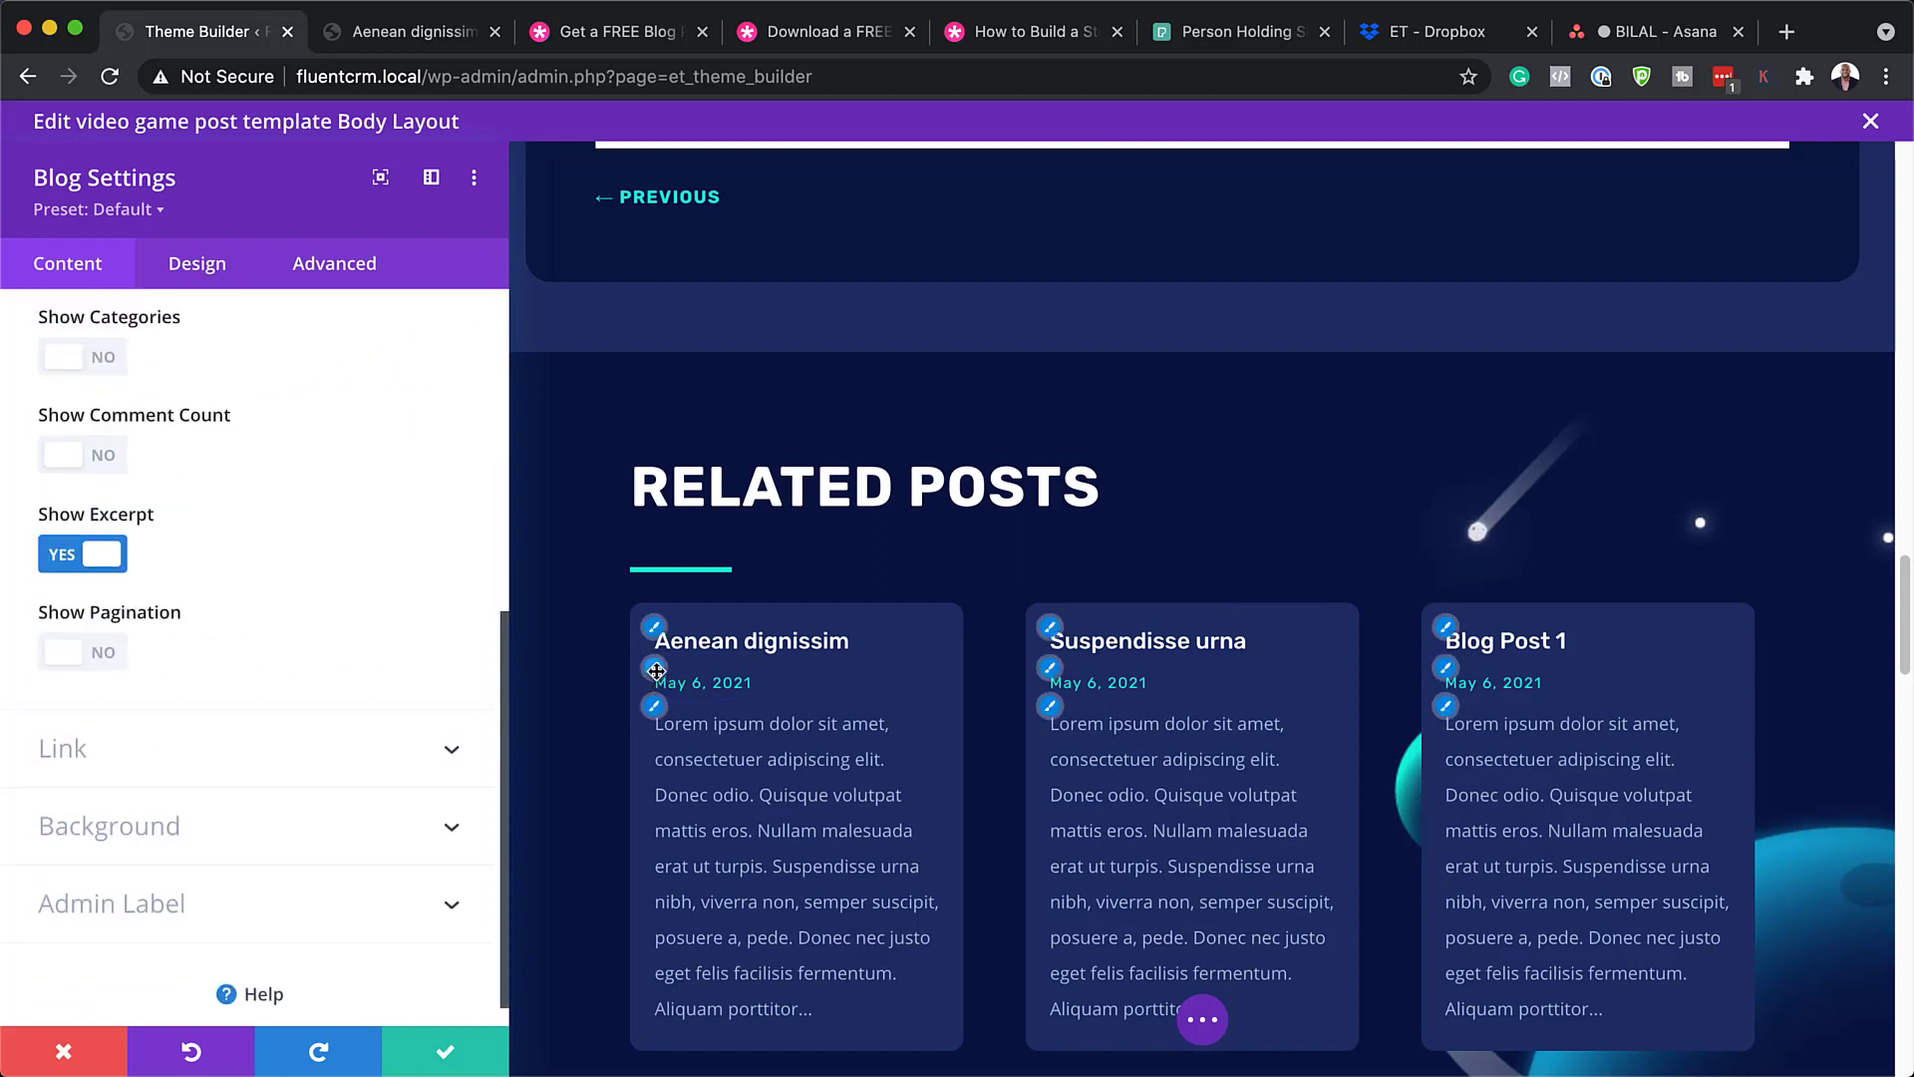
{"action": "left_click", "coordinate": [654, 668]}
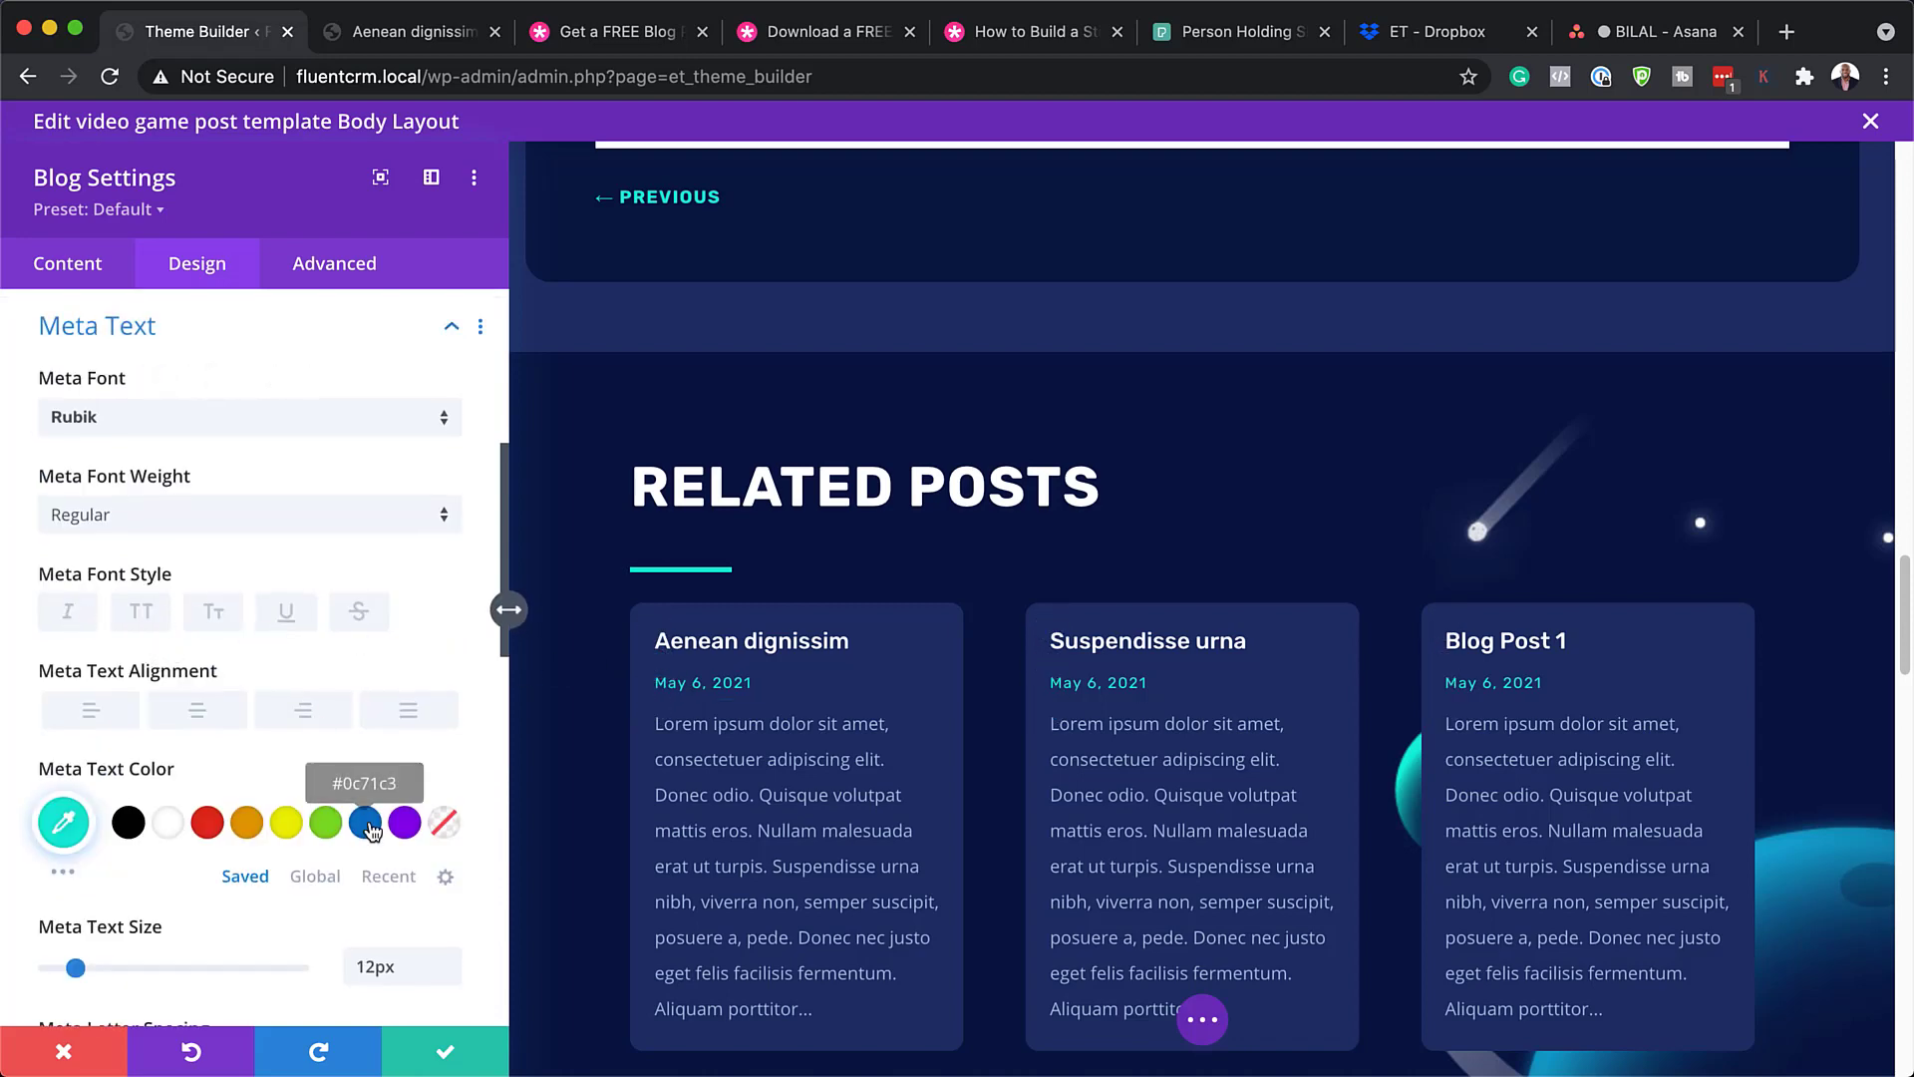
{"action": "left_click", "coordinate": [367, 825]}
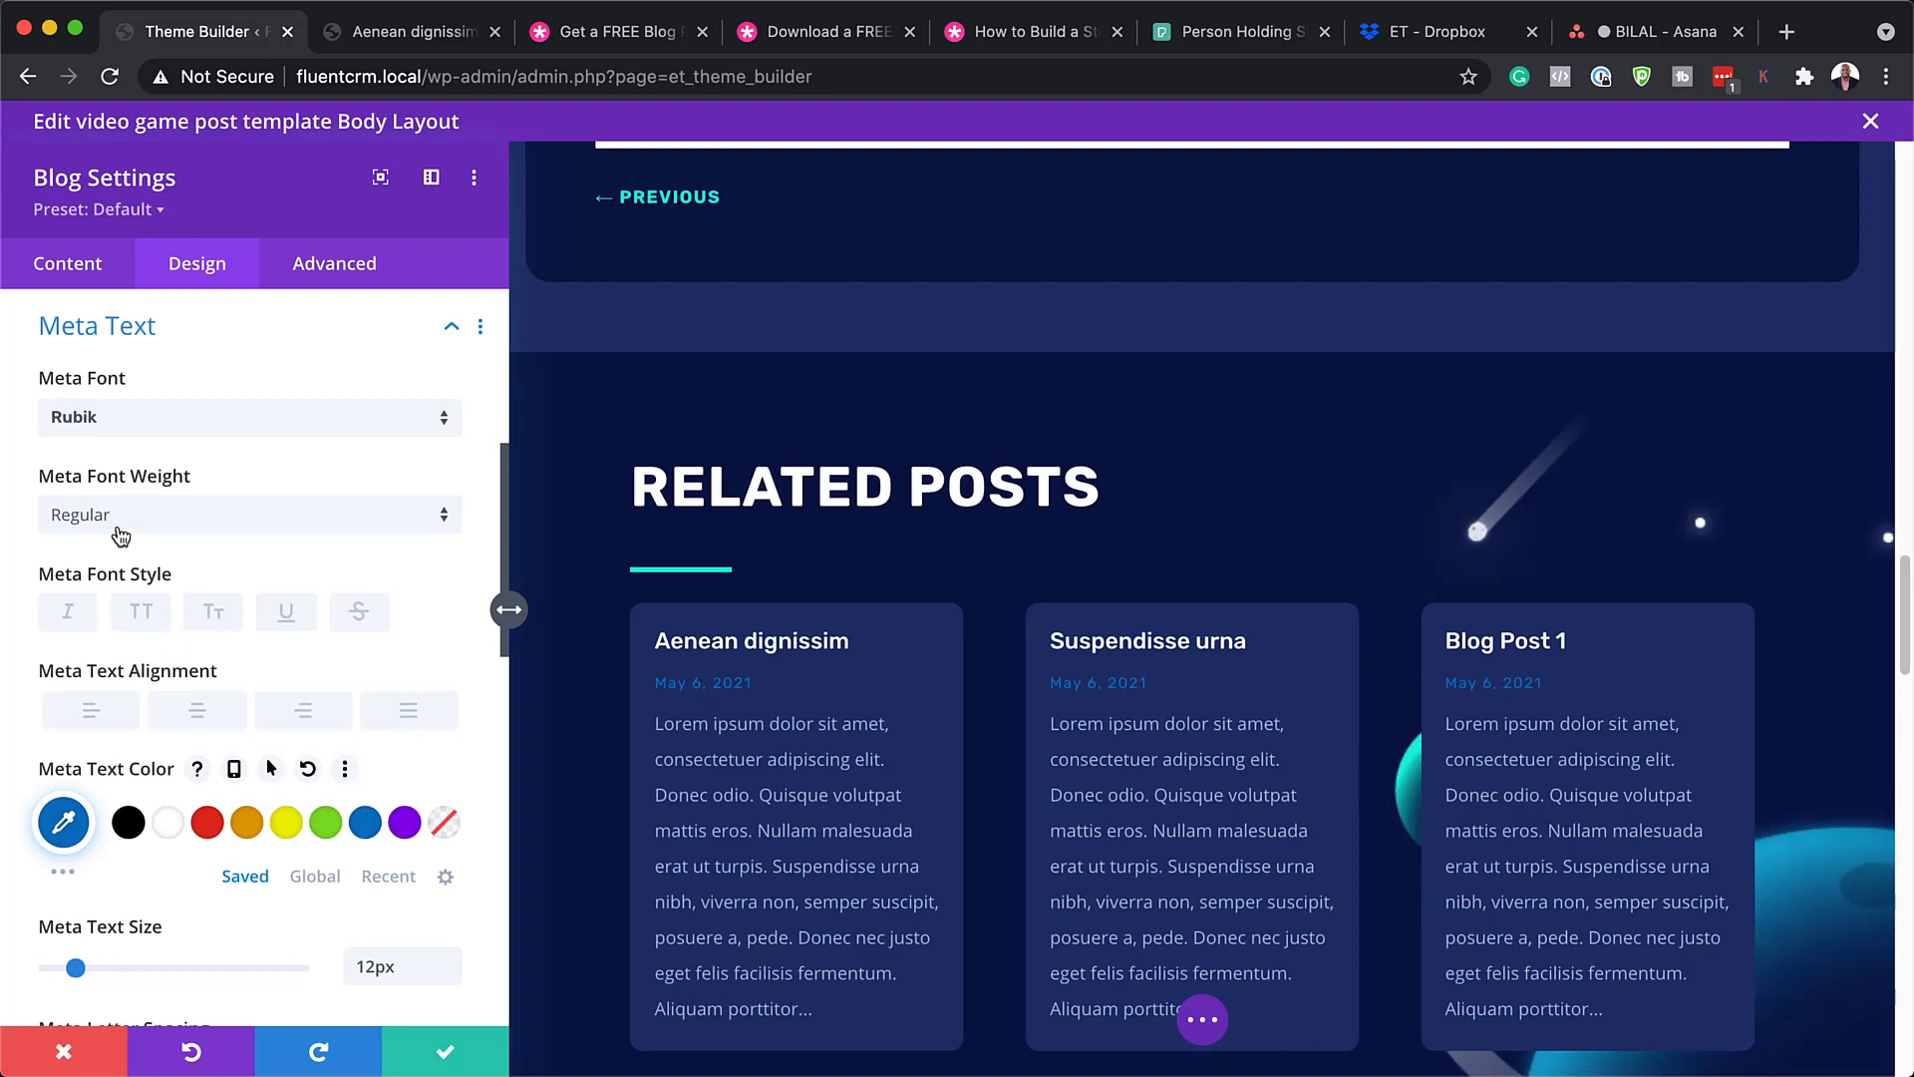
{"action": "left_click", "coordinate": [118, 516]}
{"action": "left_click", "coordinate": [157, 710]}
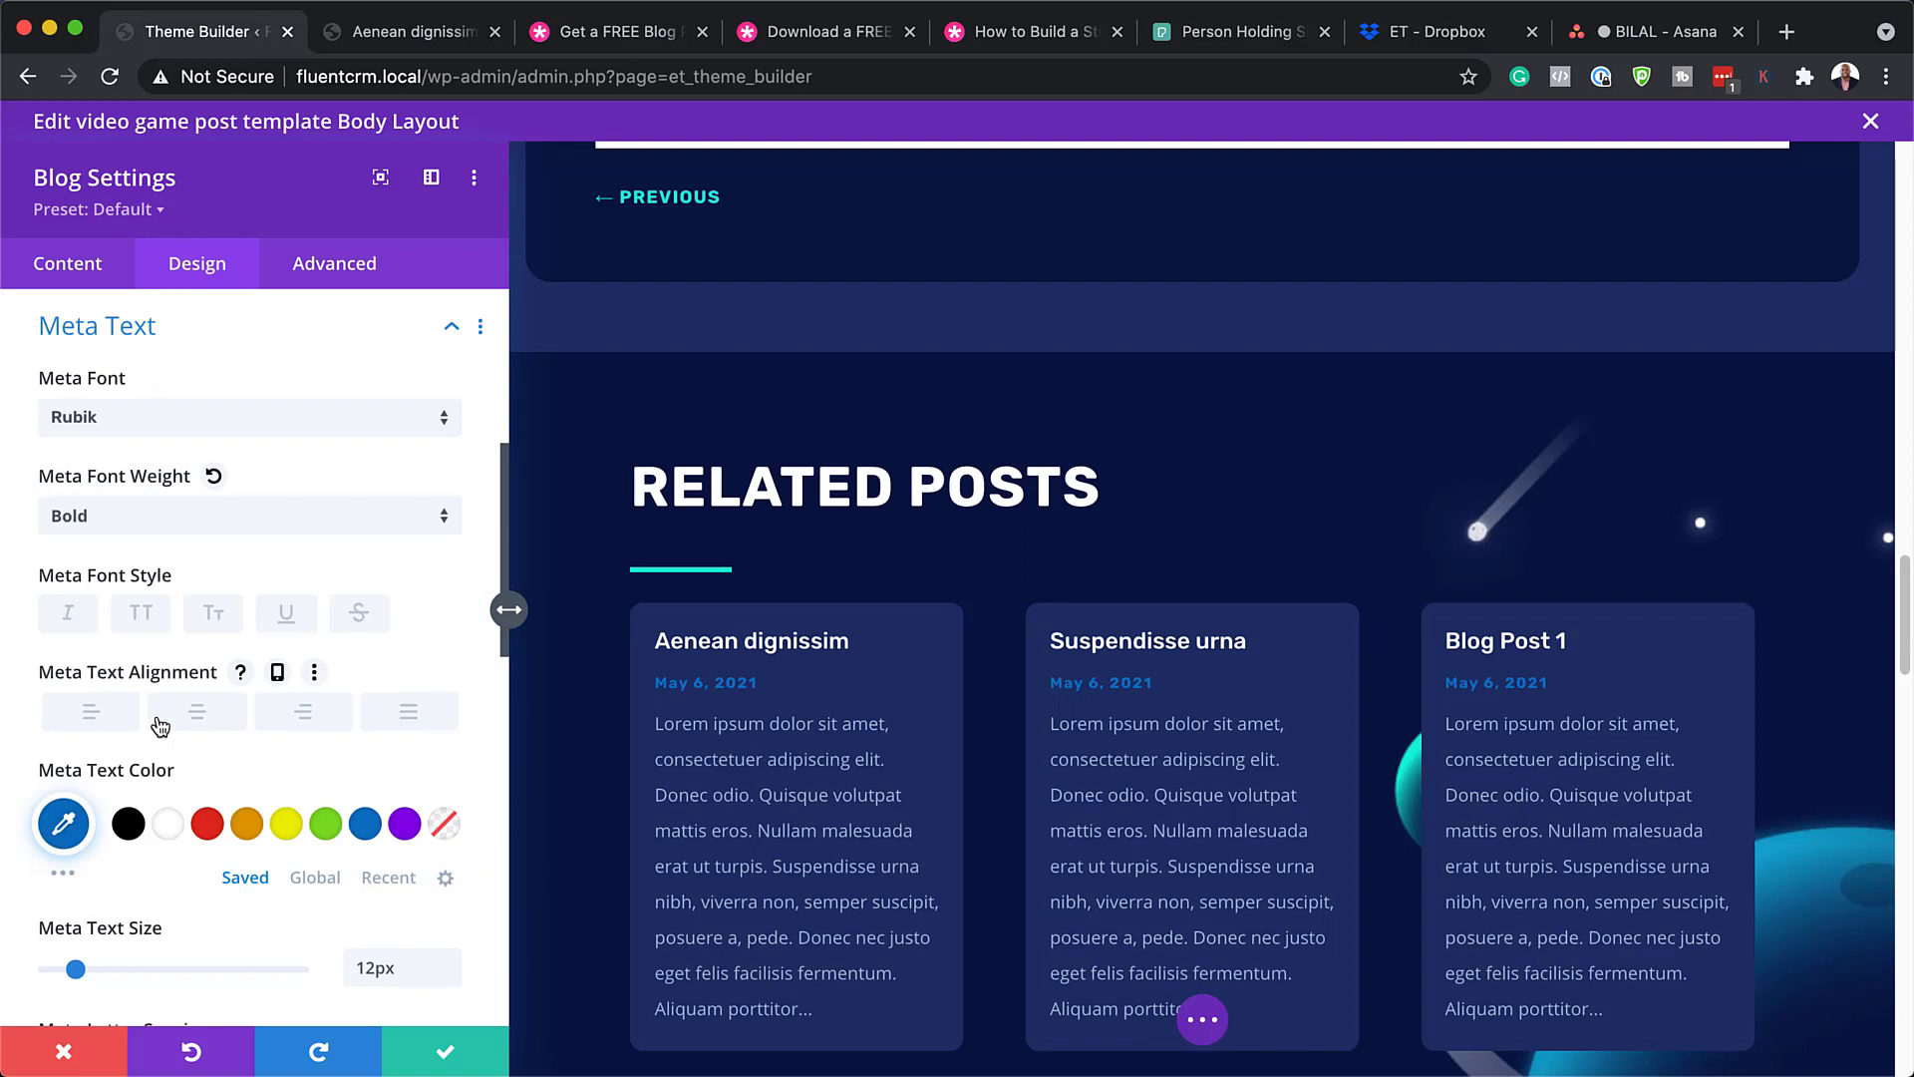
Change the related posts' meta text colour to light blue #0ec8f7 and close the blog module settings
{"action": "left_click", "coordinate": [63, 824]}
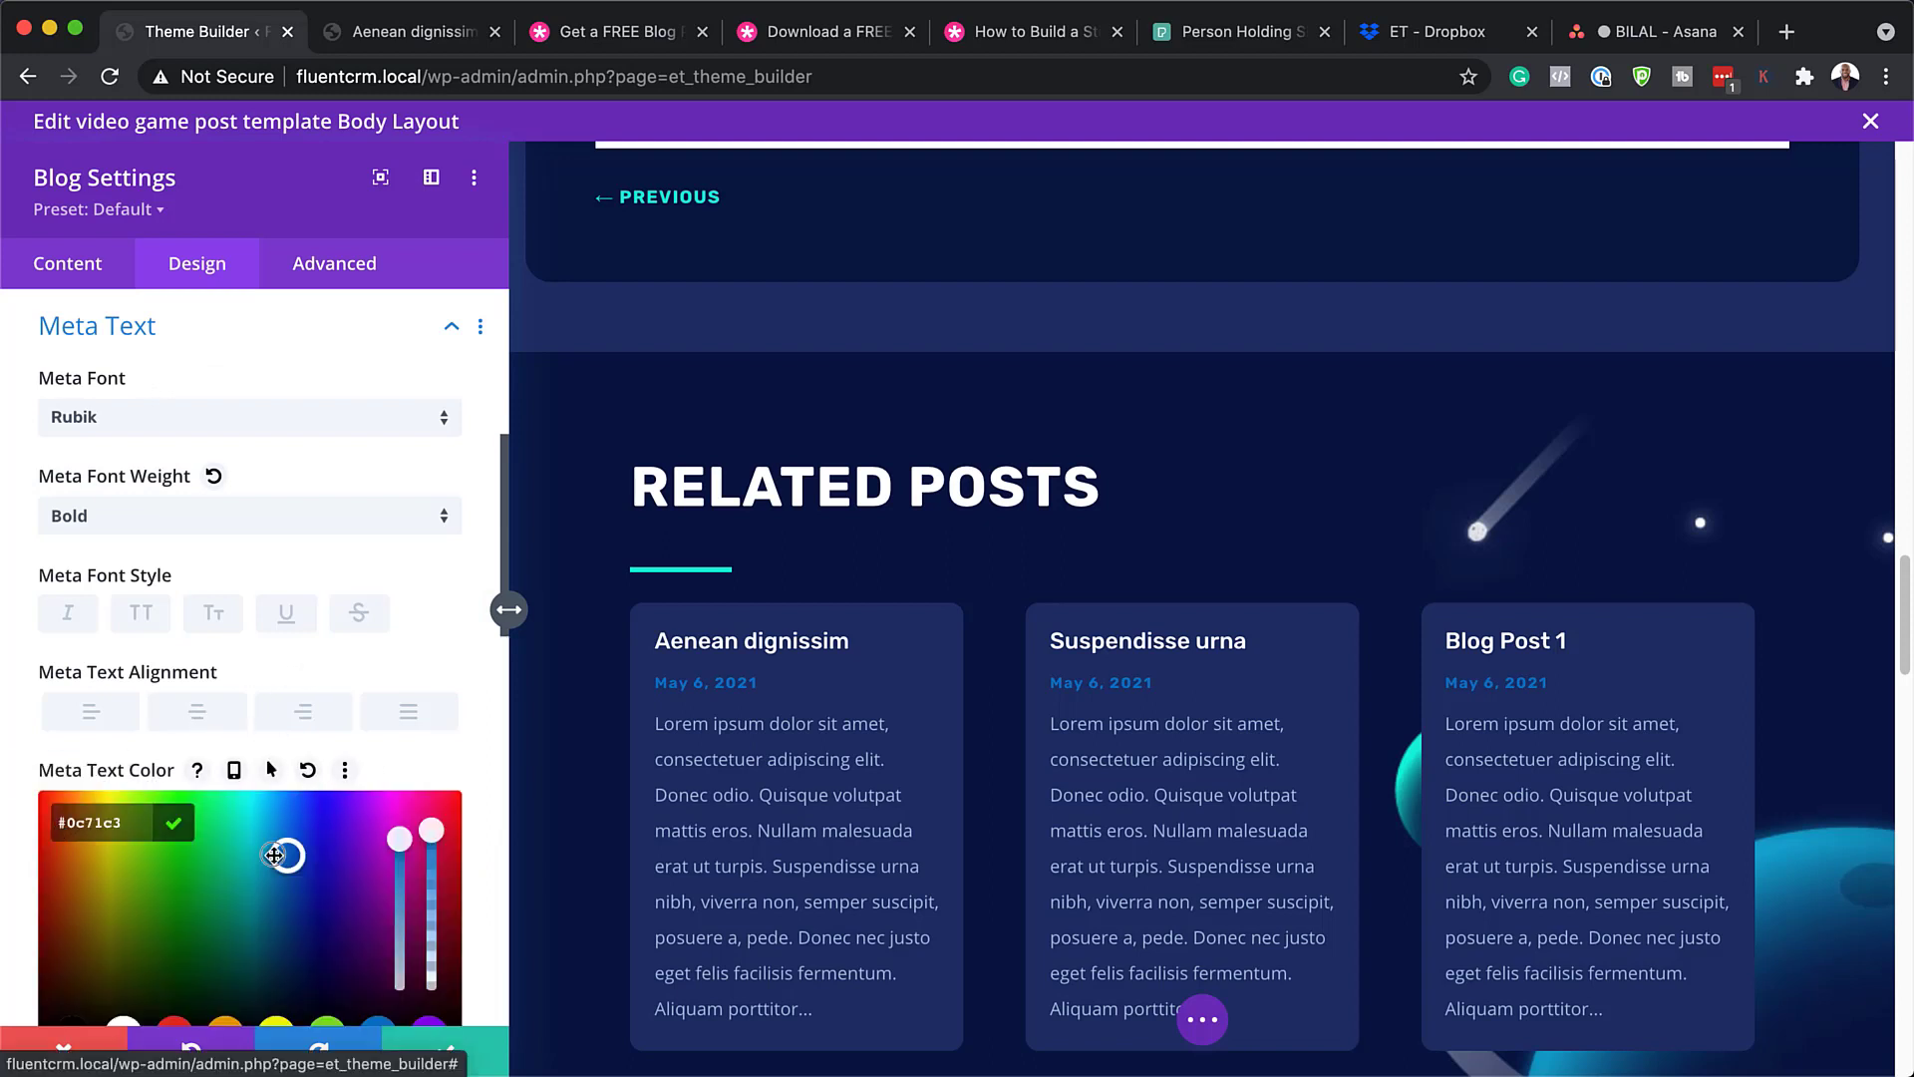
{"action": "left_click", "coordinate": [256, 804]}
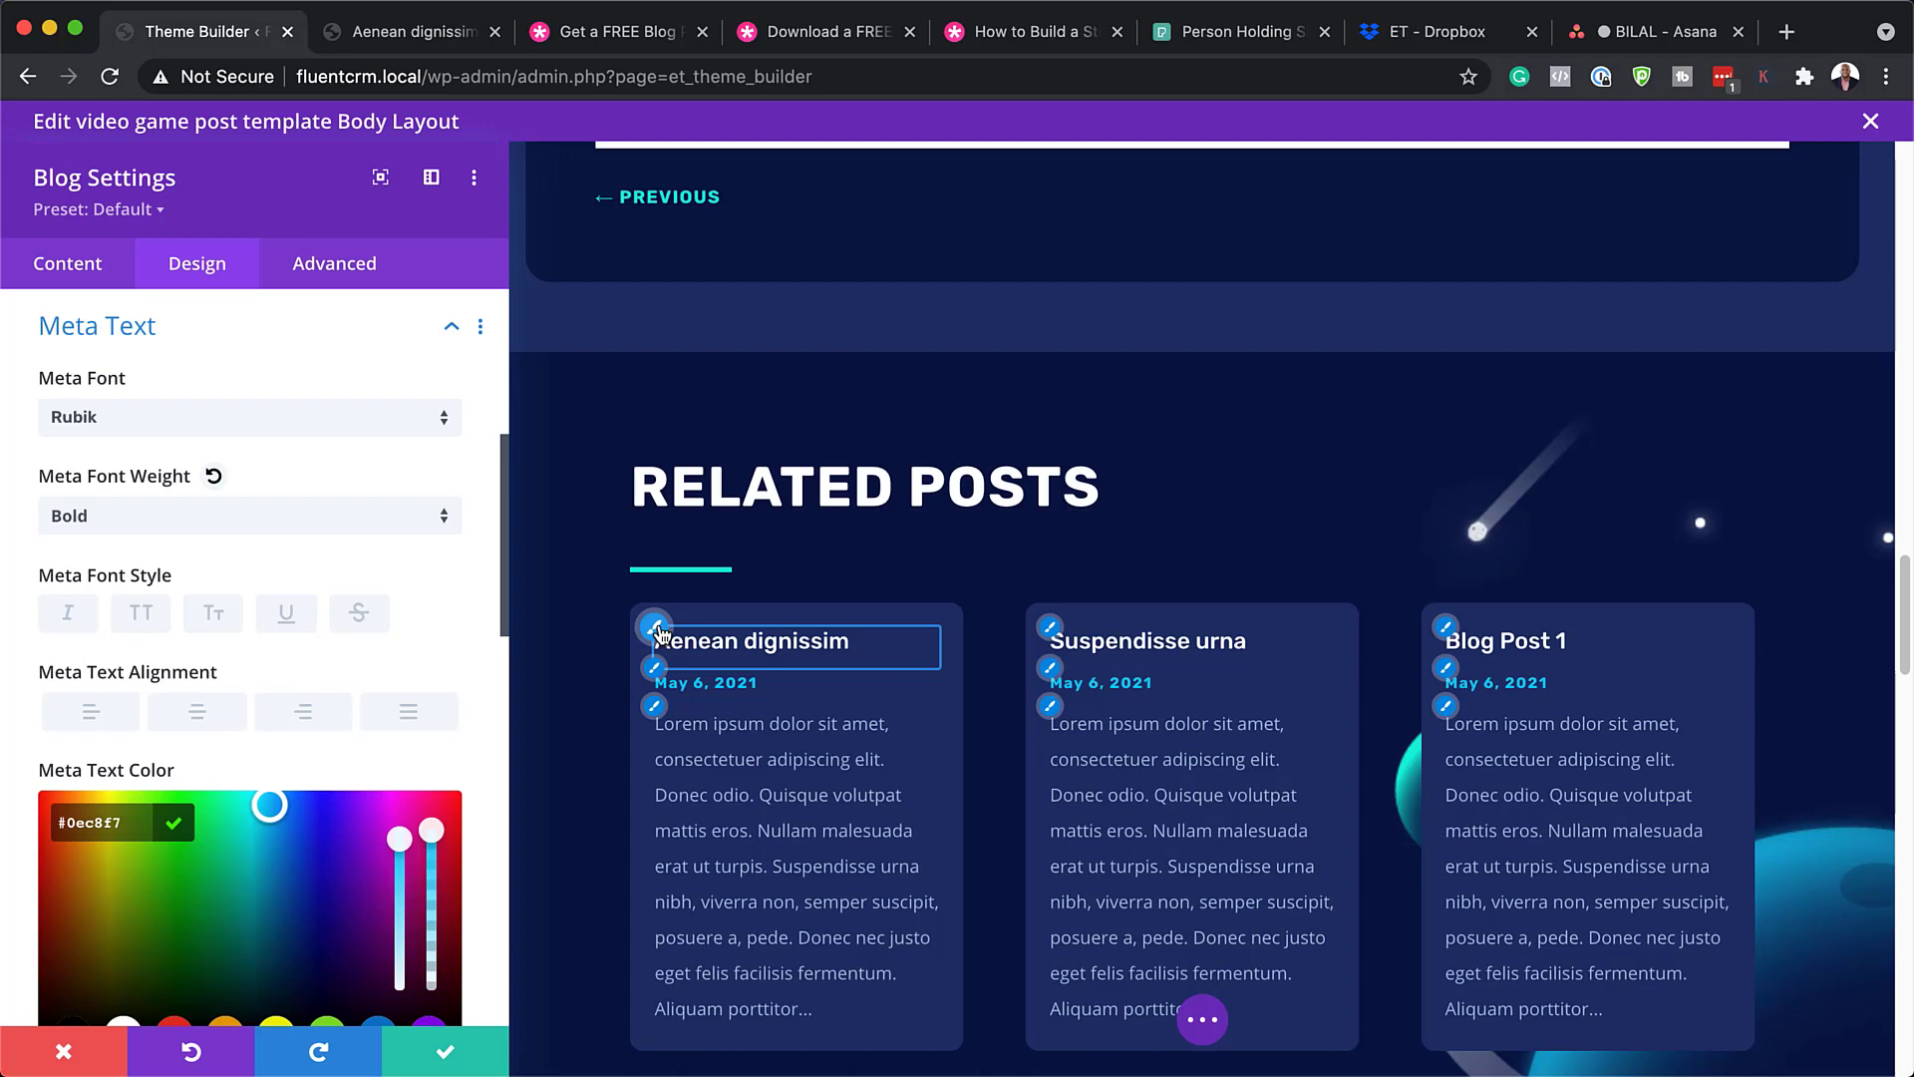
{"action": "key", "text": "Escape"}
Open the subscribe form's Email Optin settings and examine the available email service providers and the MailChimp list choices
{"action": "scroll", "coordinate": [753, 808], "scroll_direction": "down", "scroll_amount": 8}
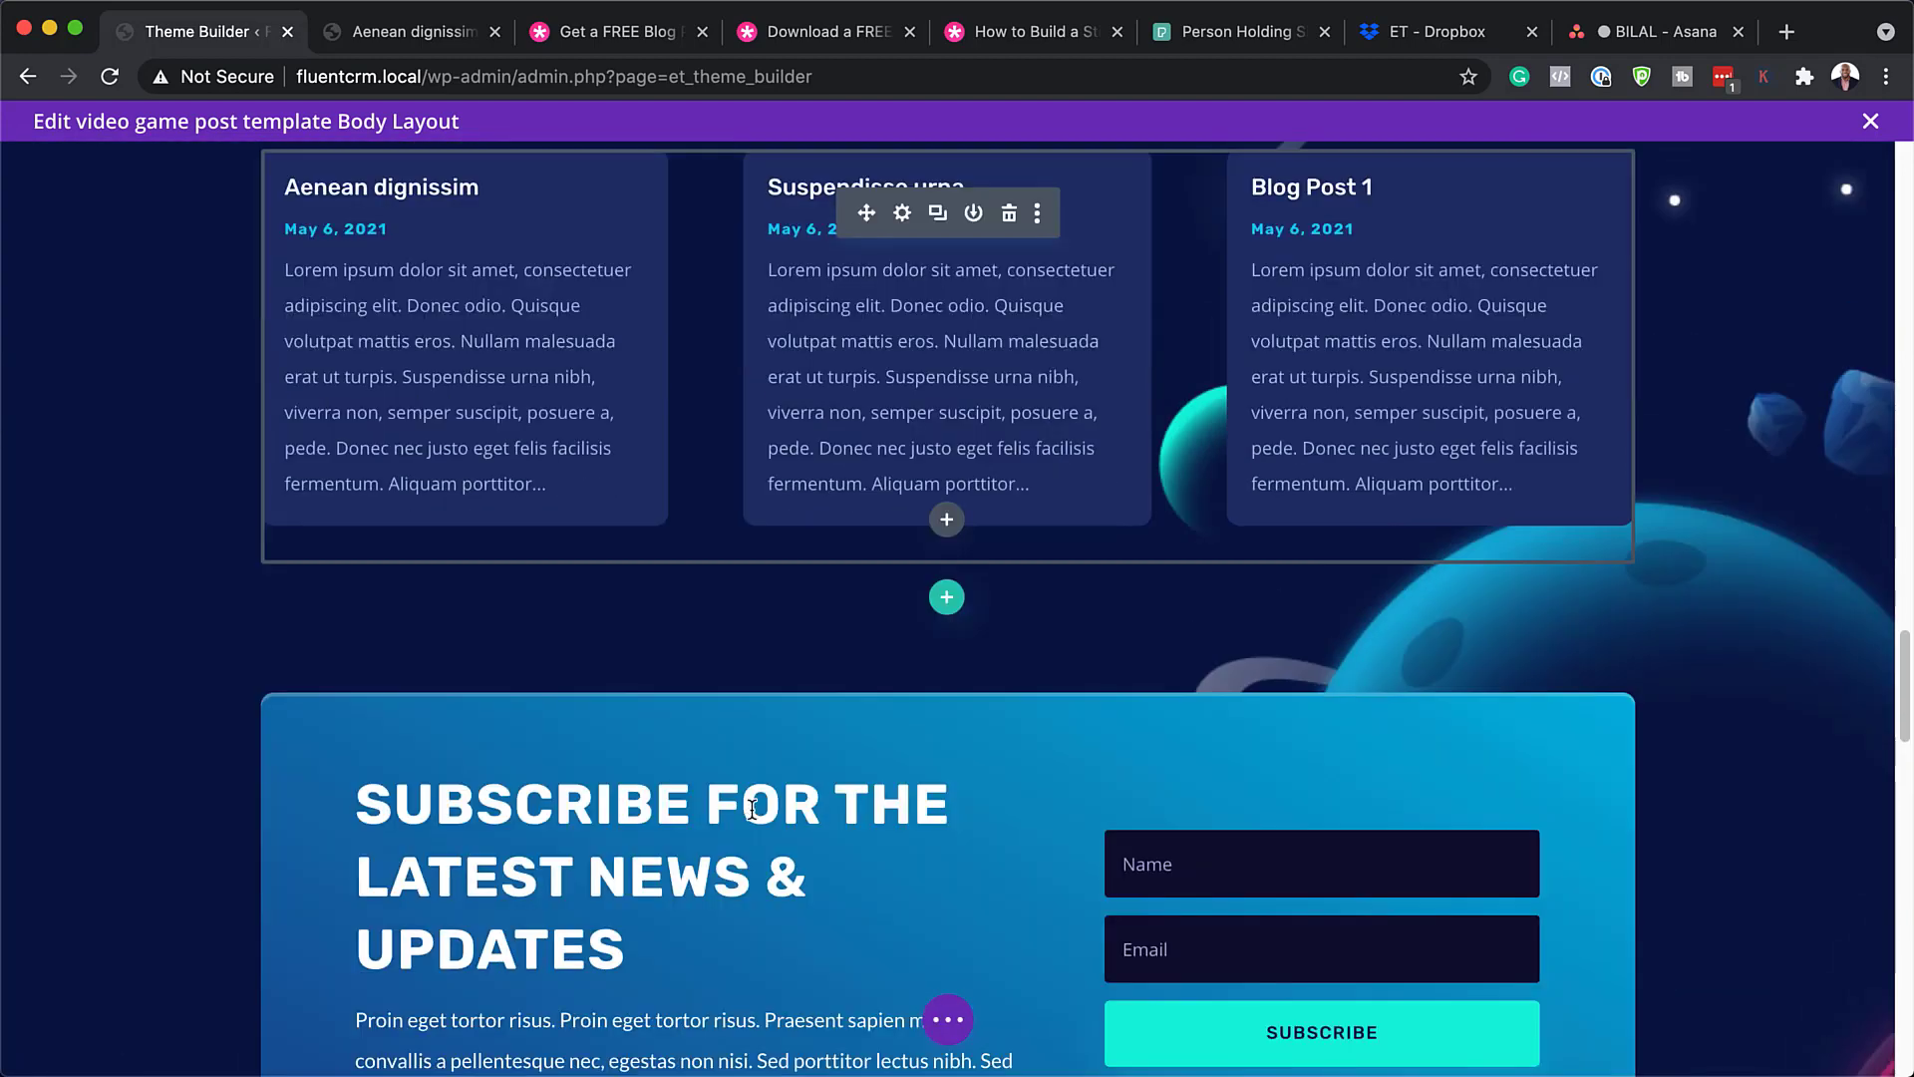
{"action": "scroll", "coordinate": [753, 807], "scroll_direction": "down", "scroll_amount": 3}
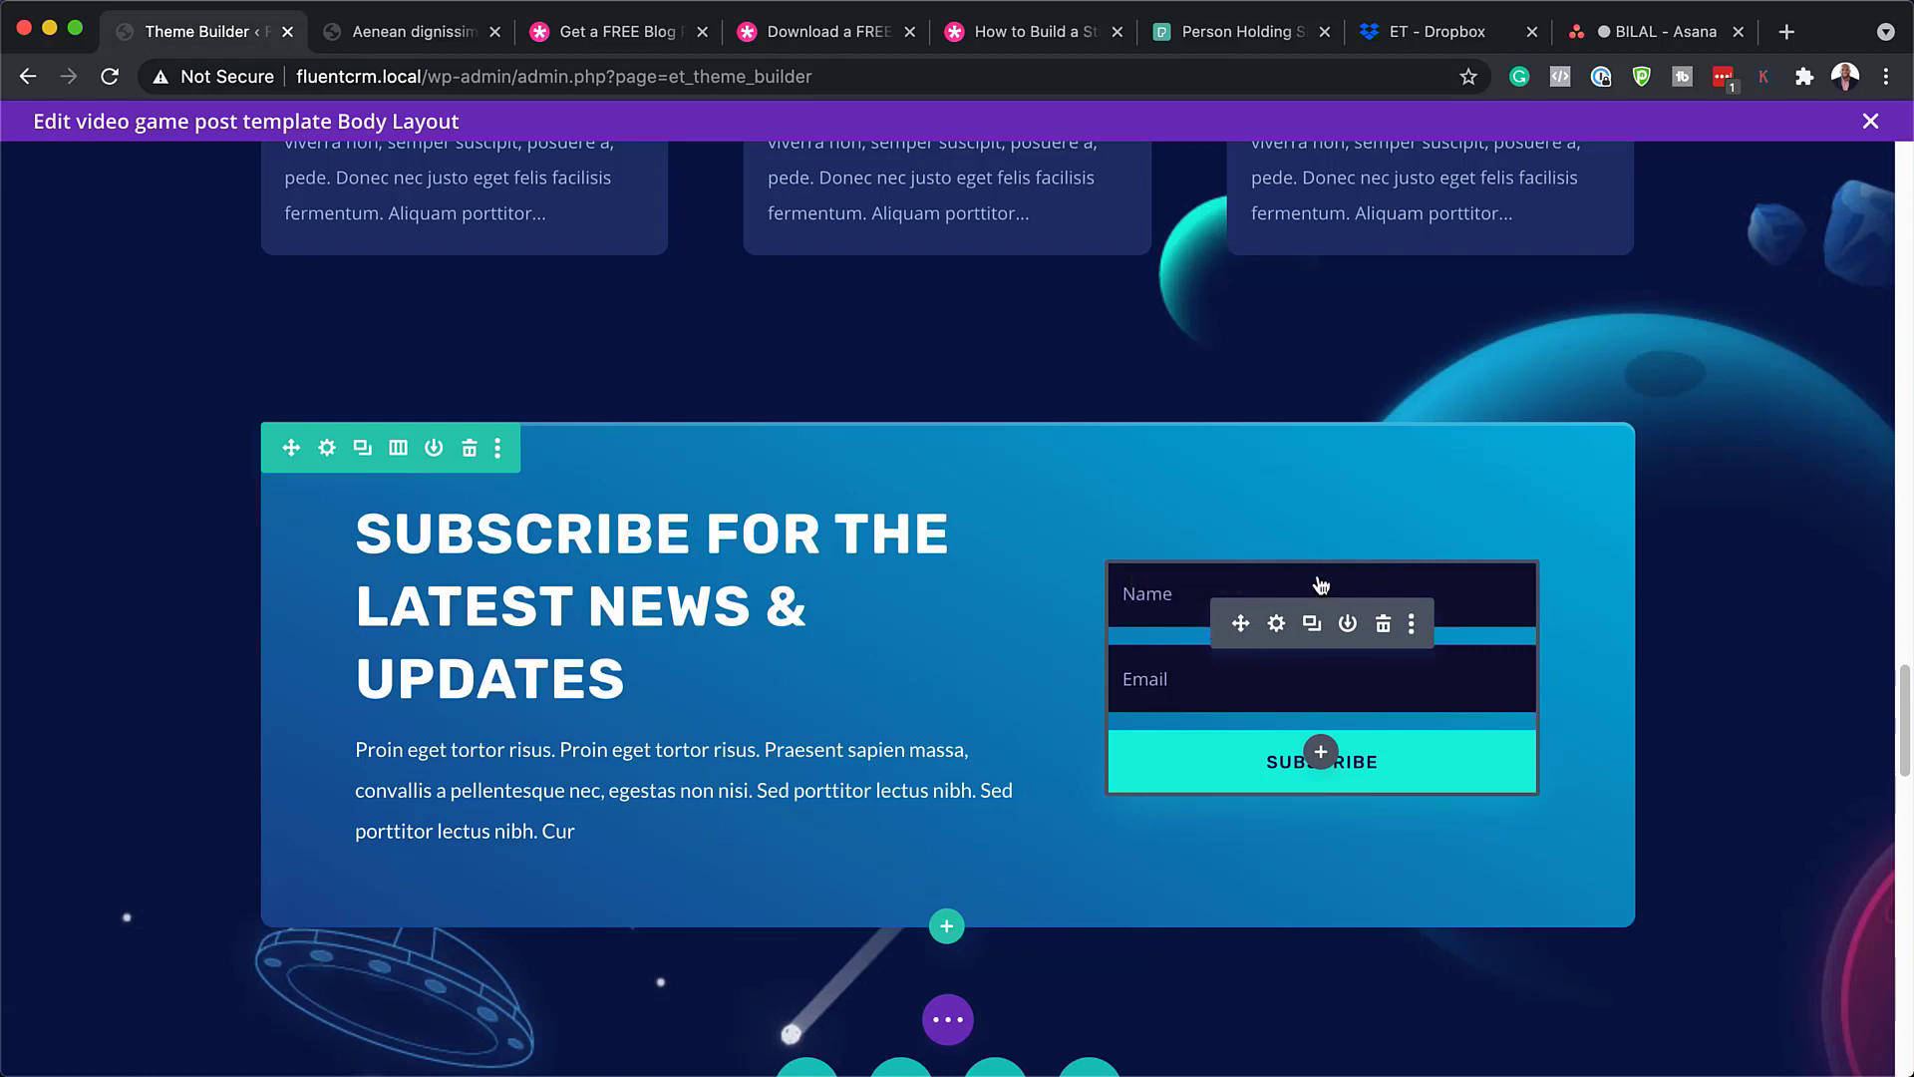
{"action": "left_click", "coordinate": [1277, 624]}
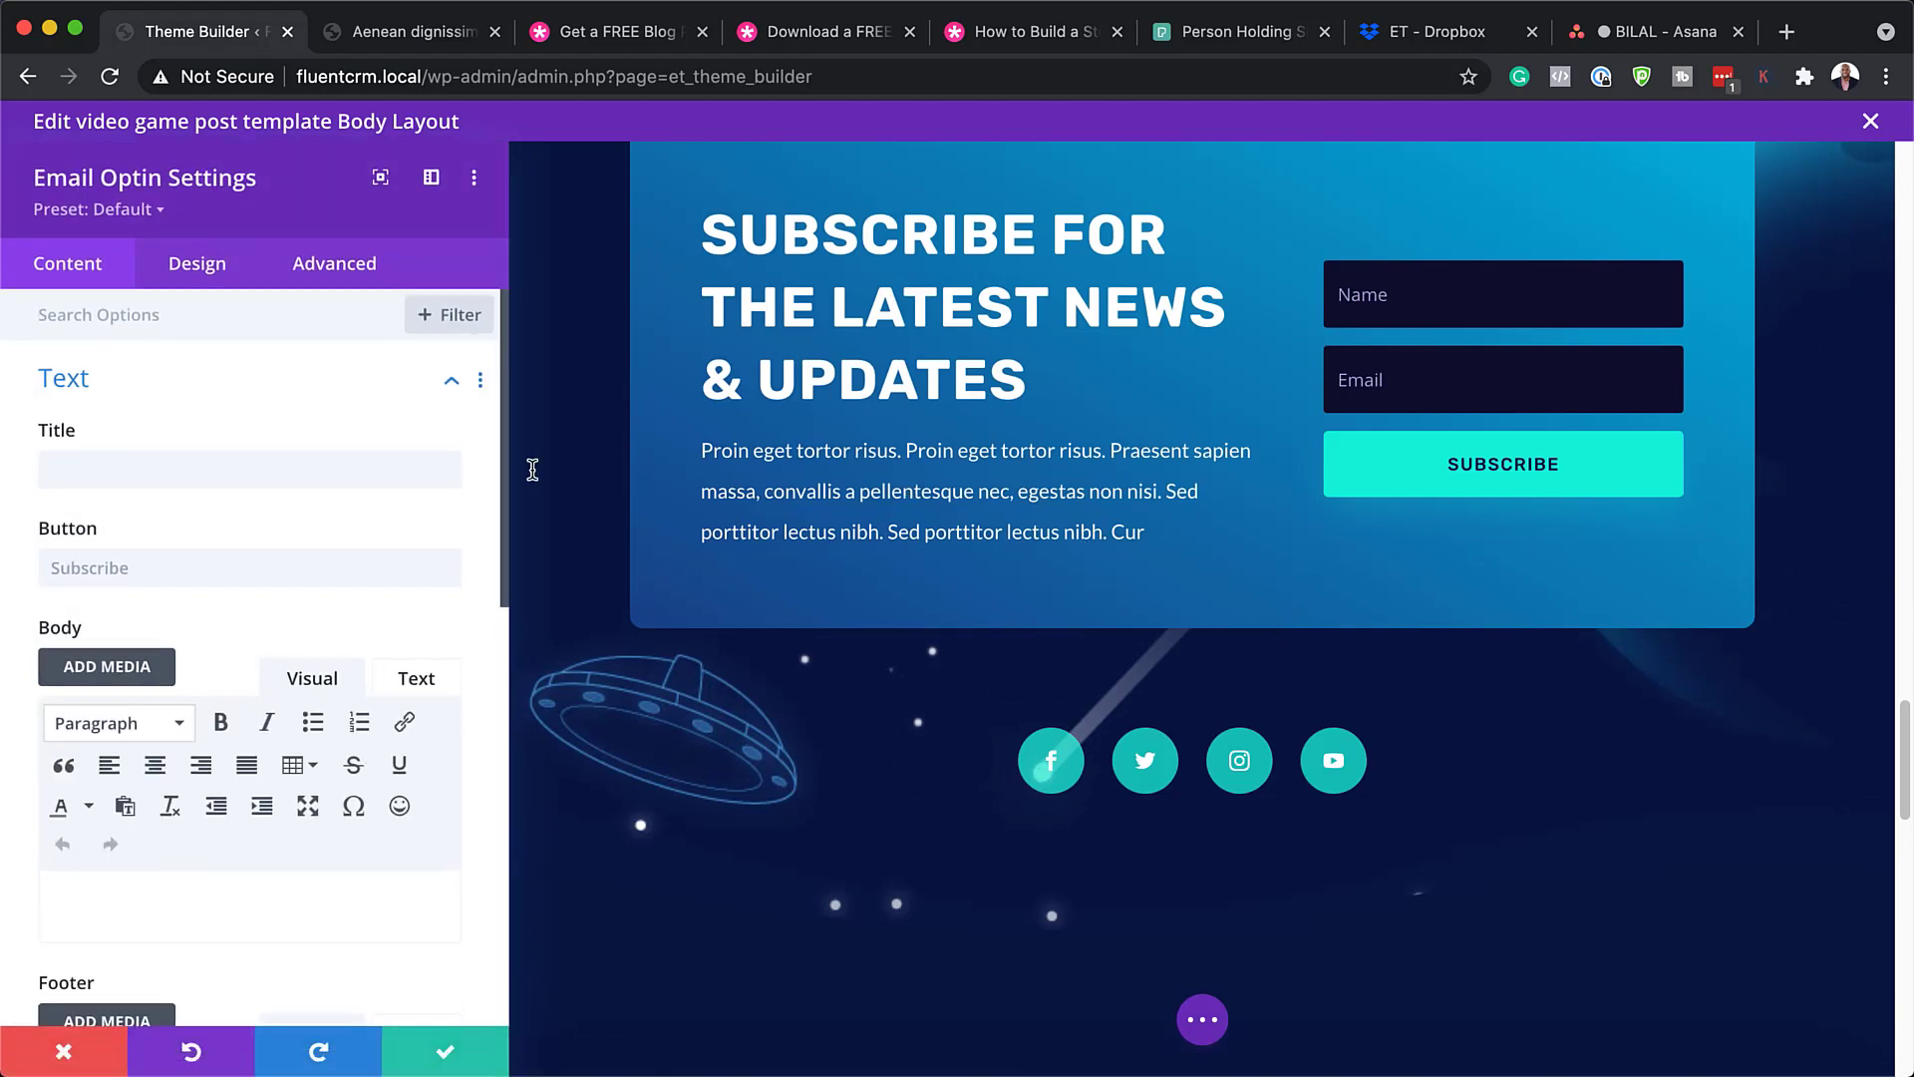
{"action": "scroll", "coordinate": [413, 709], "scroll_direction": "down", "scroll_amount": 5}
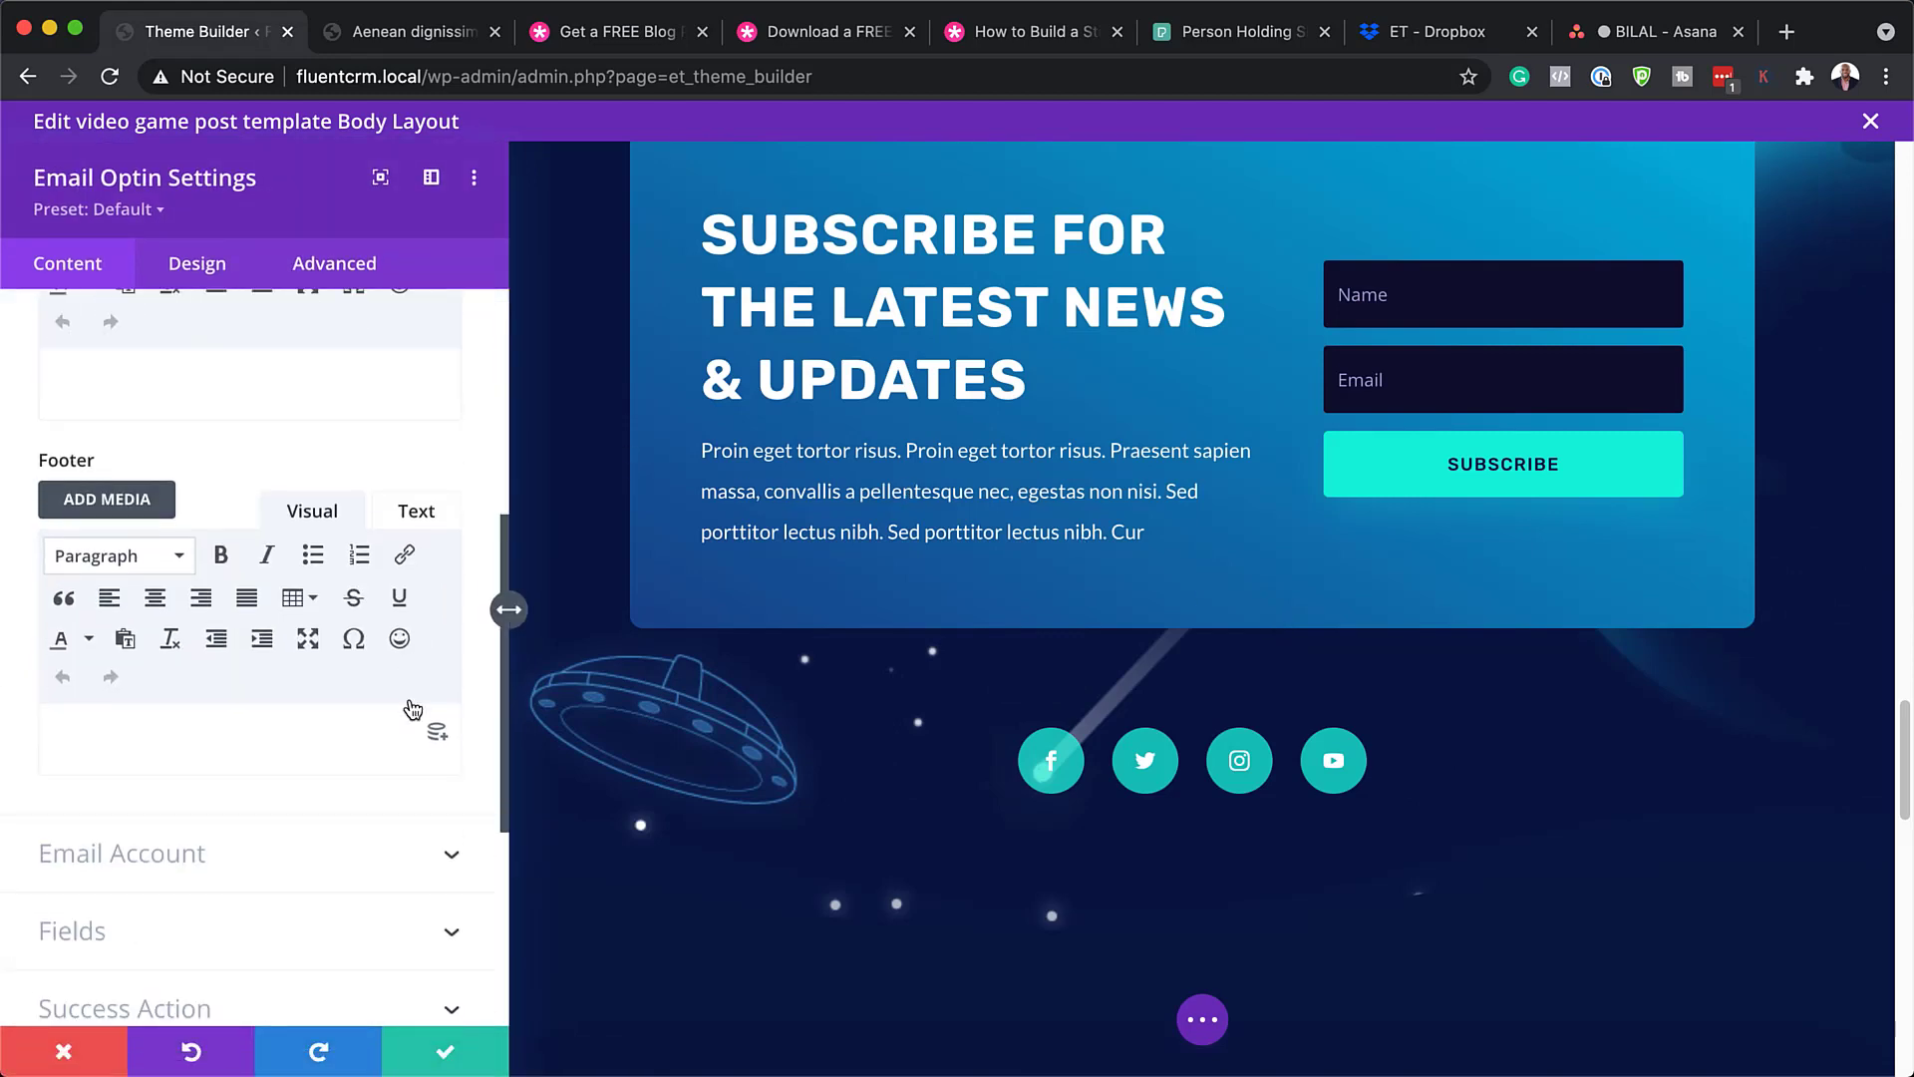
{"action": "scroll", "coordinate": [413, 709], "scroll_direction": "down", "scroll_amount": 3}
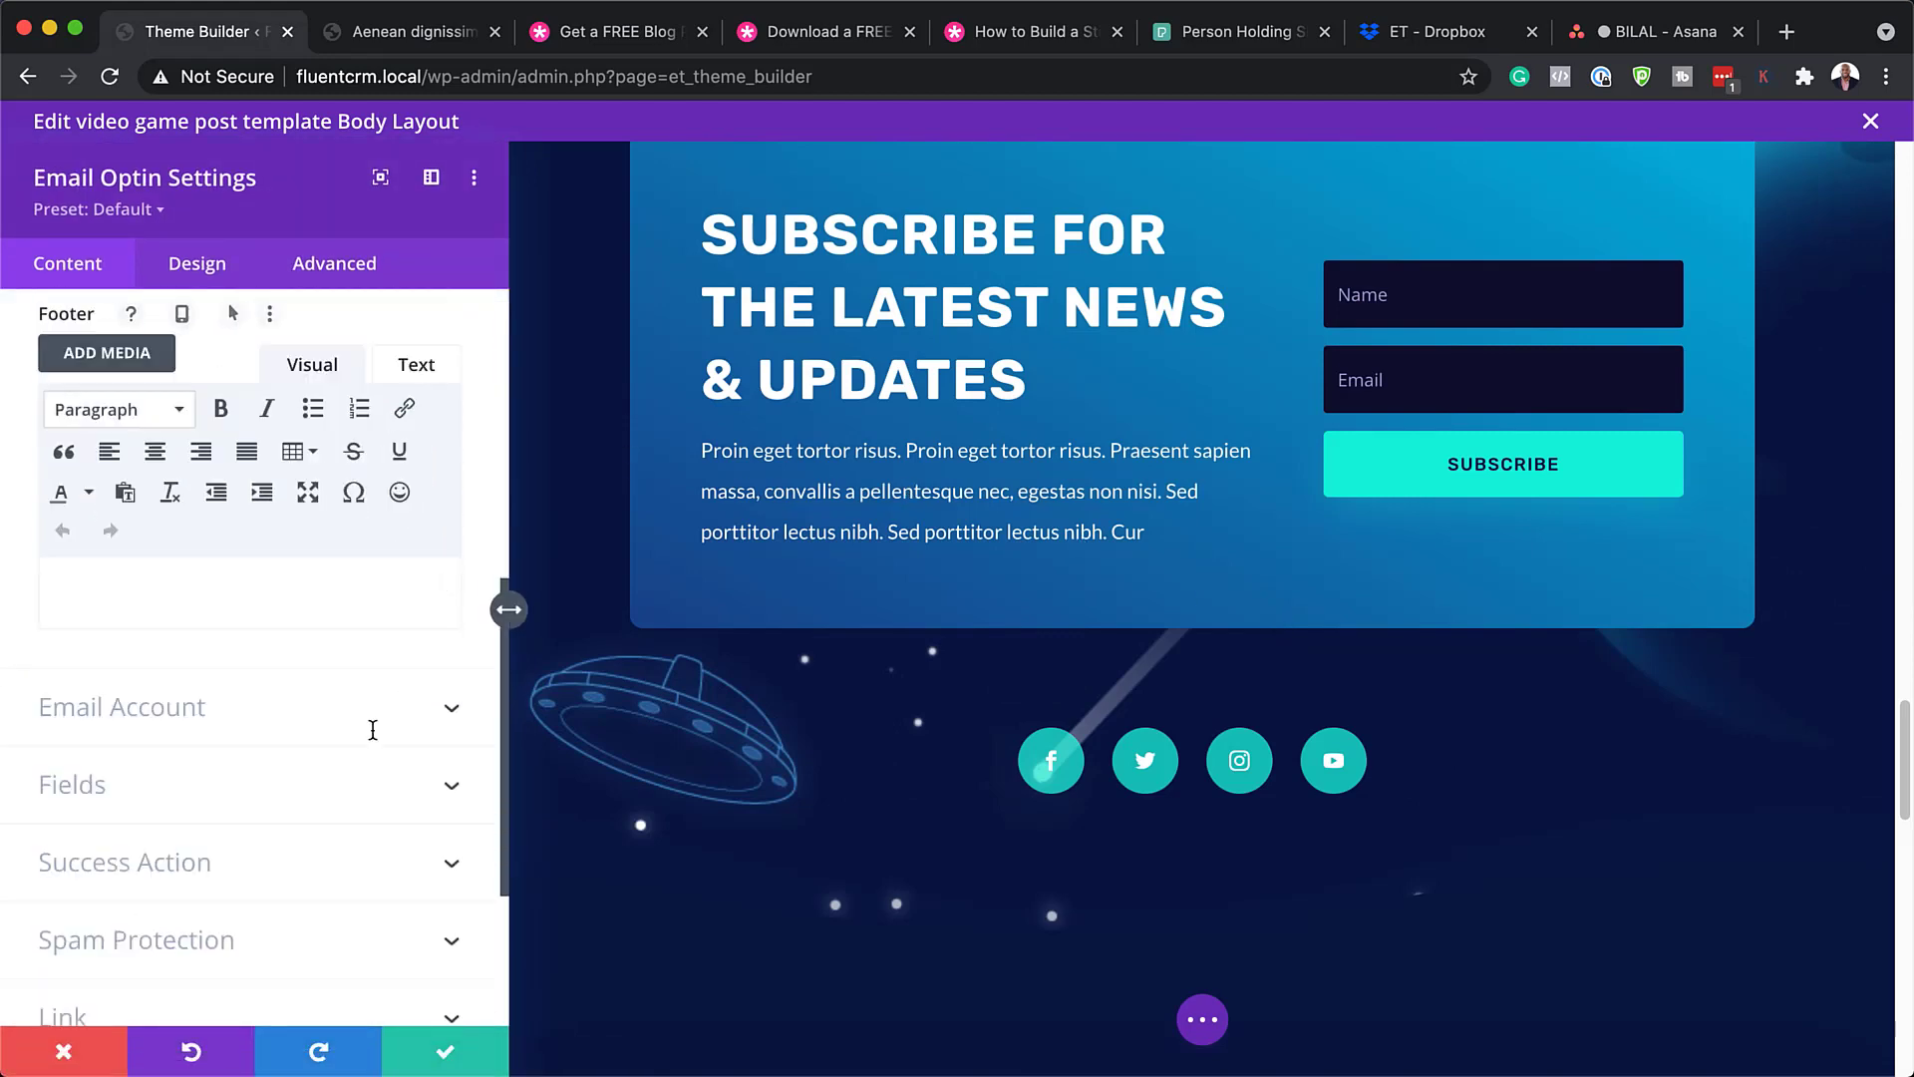
{"action": "left_click", "coordinate": [307, 718]}
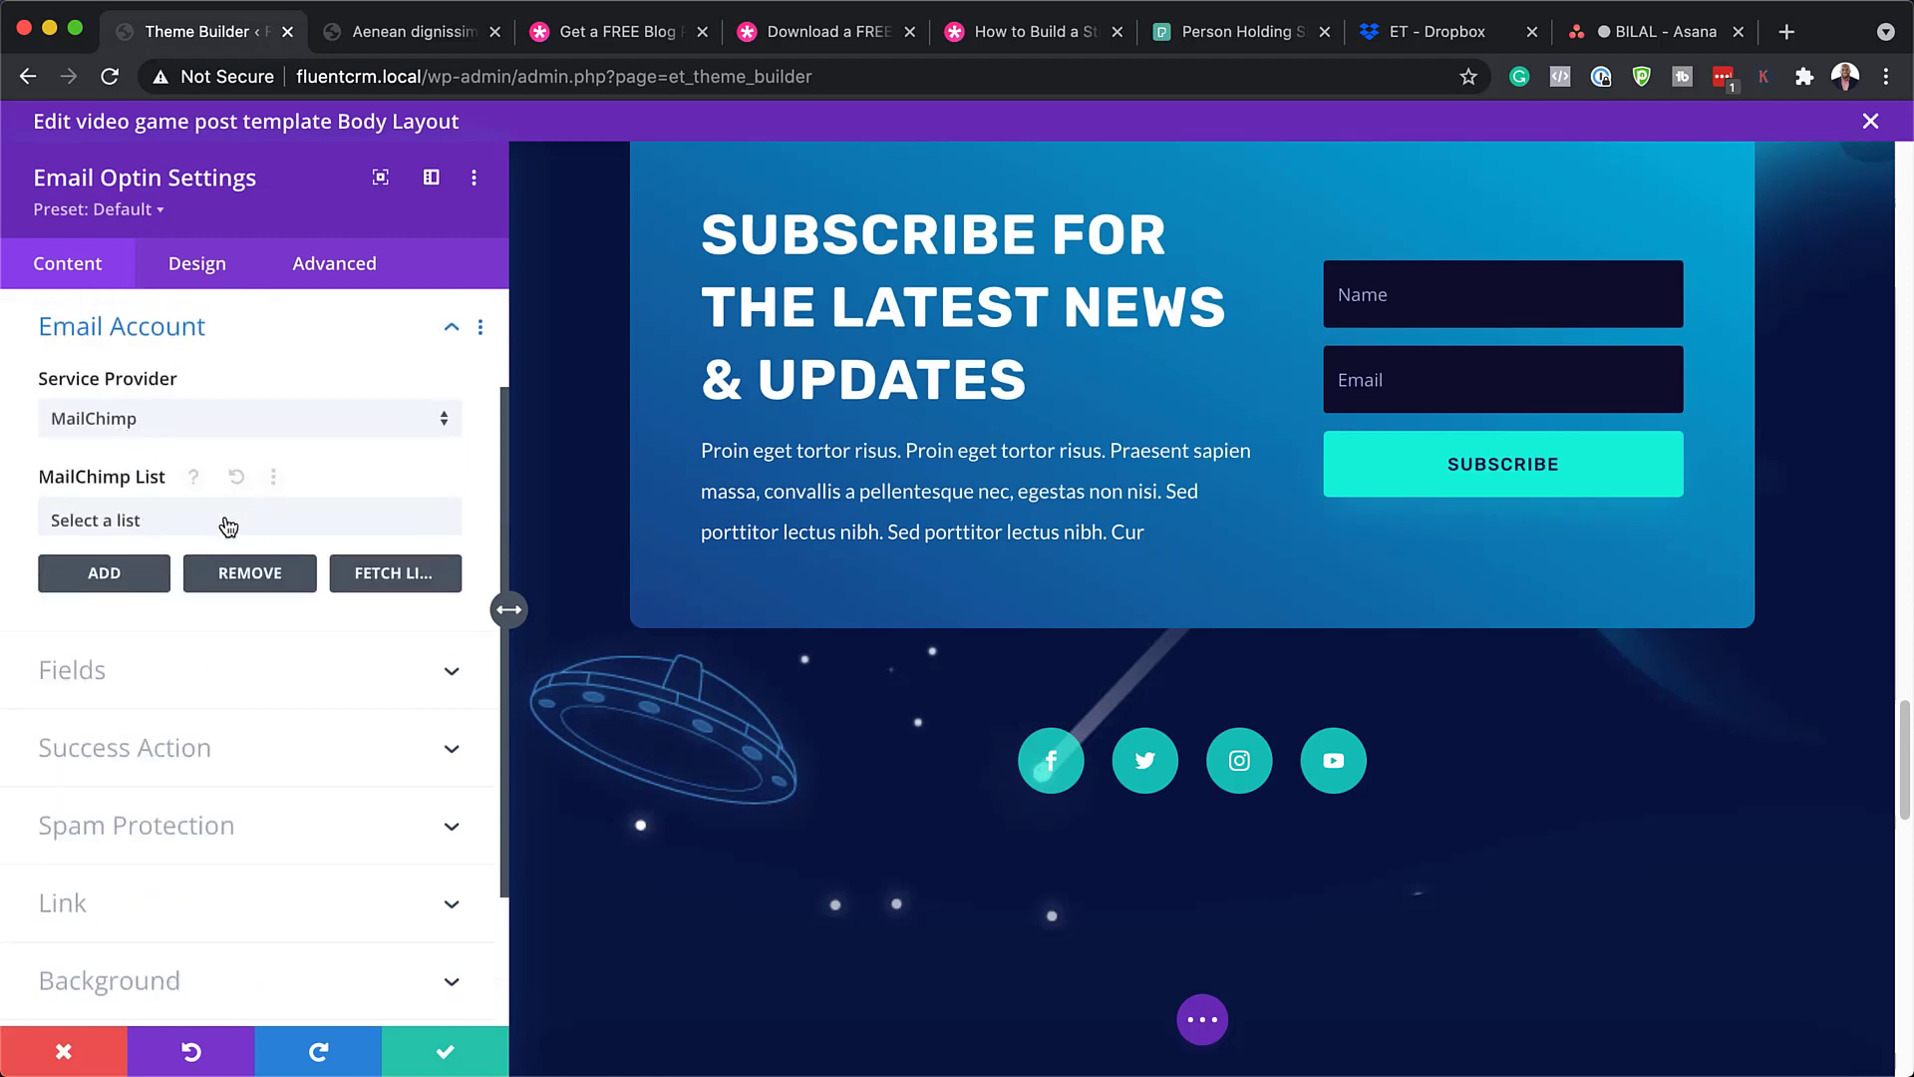
{"action": "left_click", "coordinate": [215, 418]}
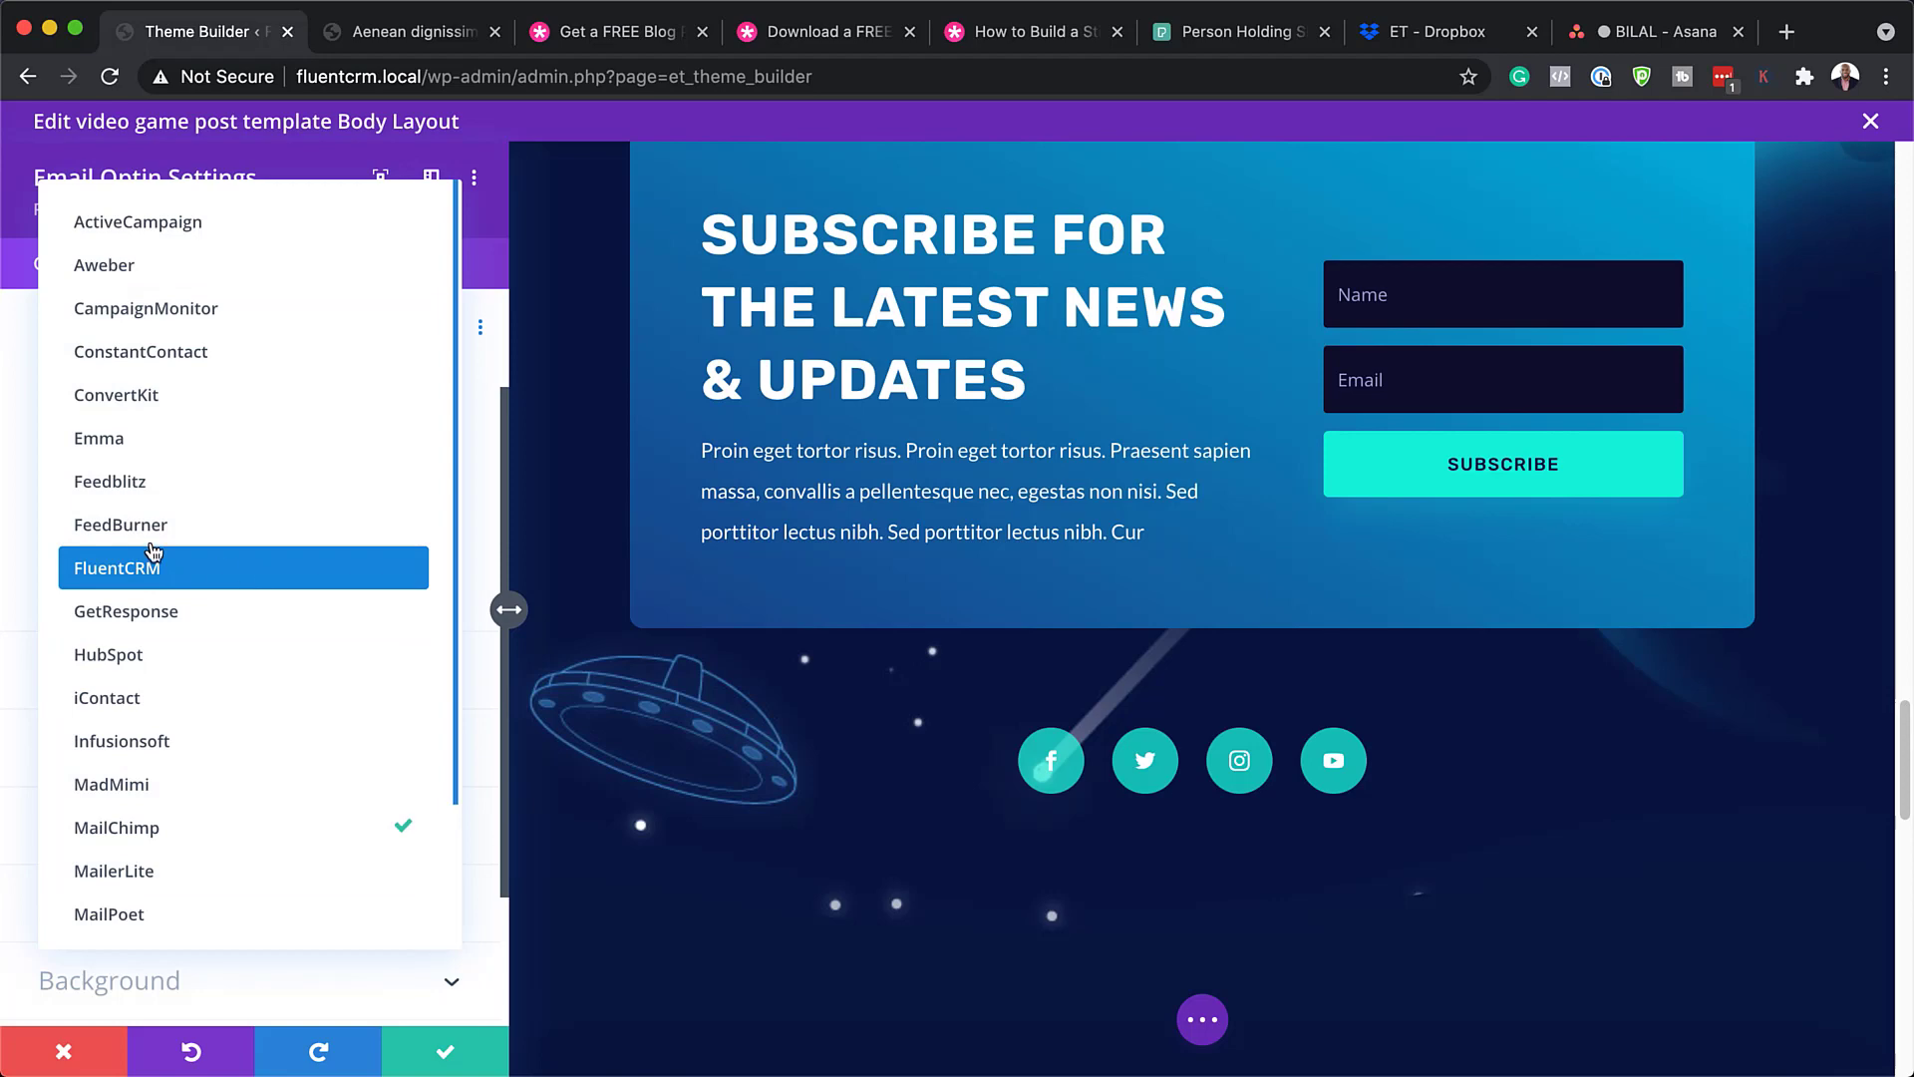
{"action": "left_click", "coordinate": [15, 522]}
{"action": "left_click", "coordinate": [183, 517]}
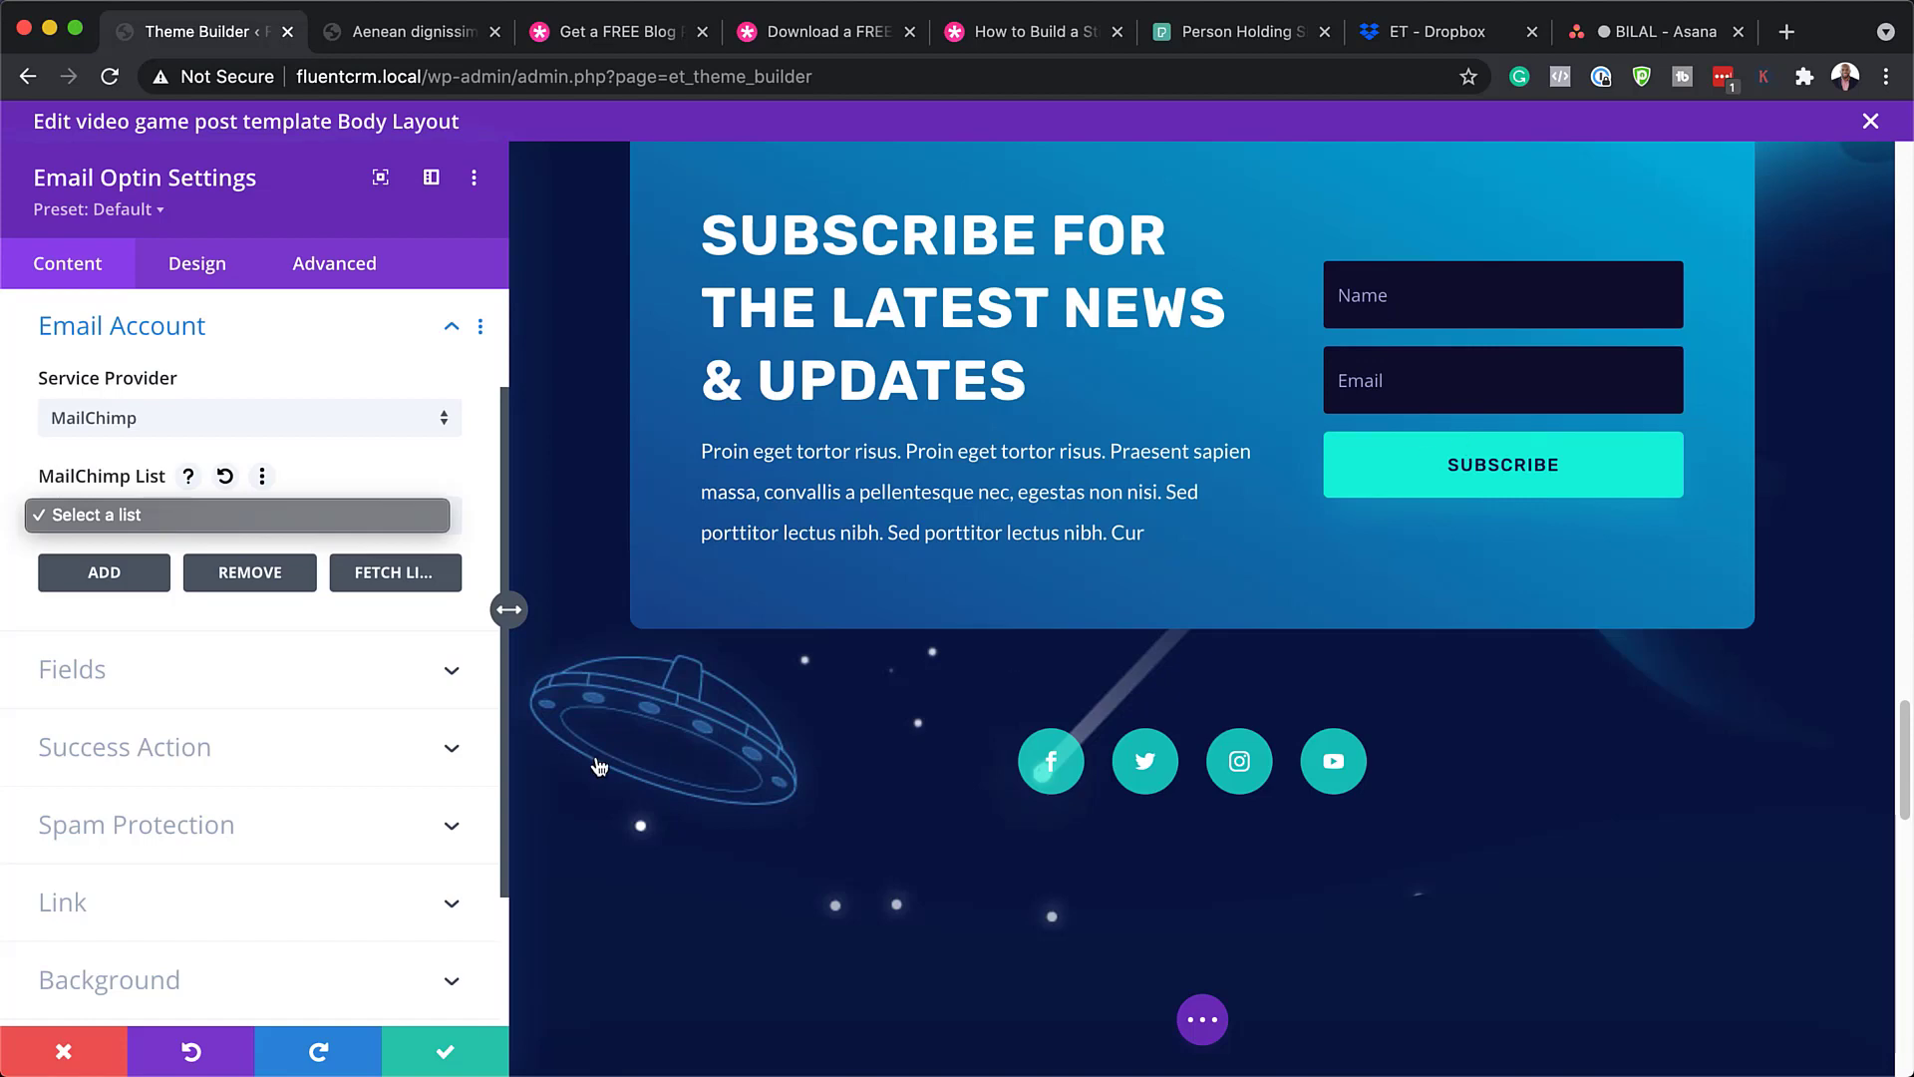
Examine the subscribe form's success action options, and close the Email Optin settings without saving changes
{"action": "left_click", "coordinate": [287, 746]}
{"action": "left_click", "coordinate": [275, 758]}
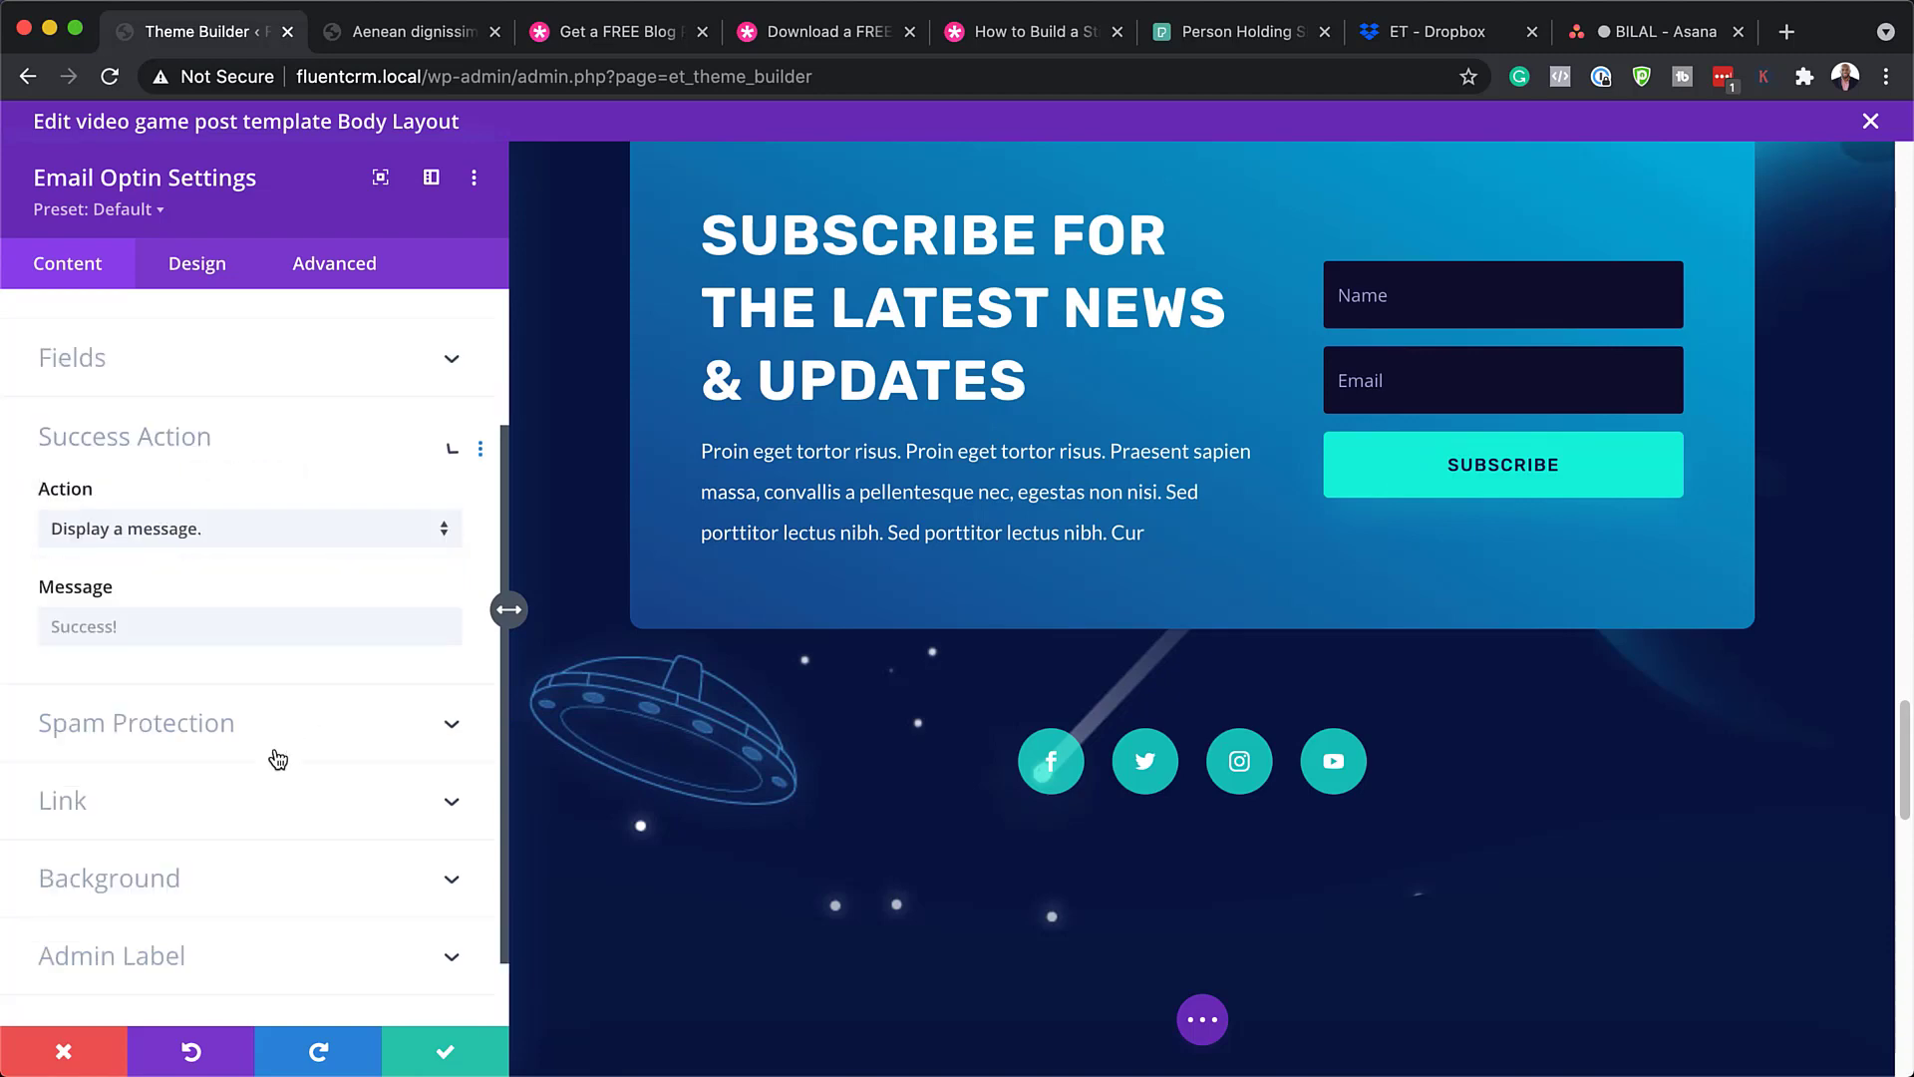
{"action": "left_click", "coordinate": [188, 447]}
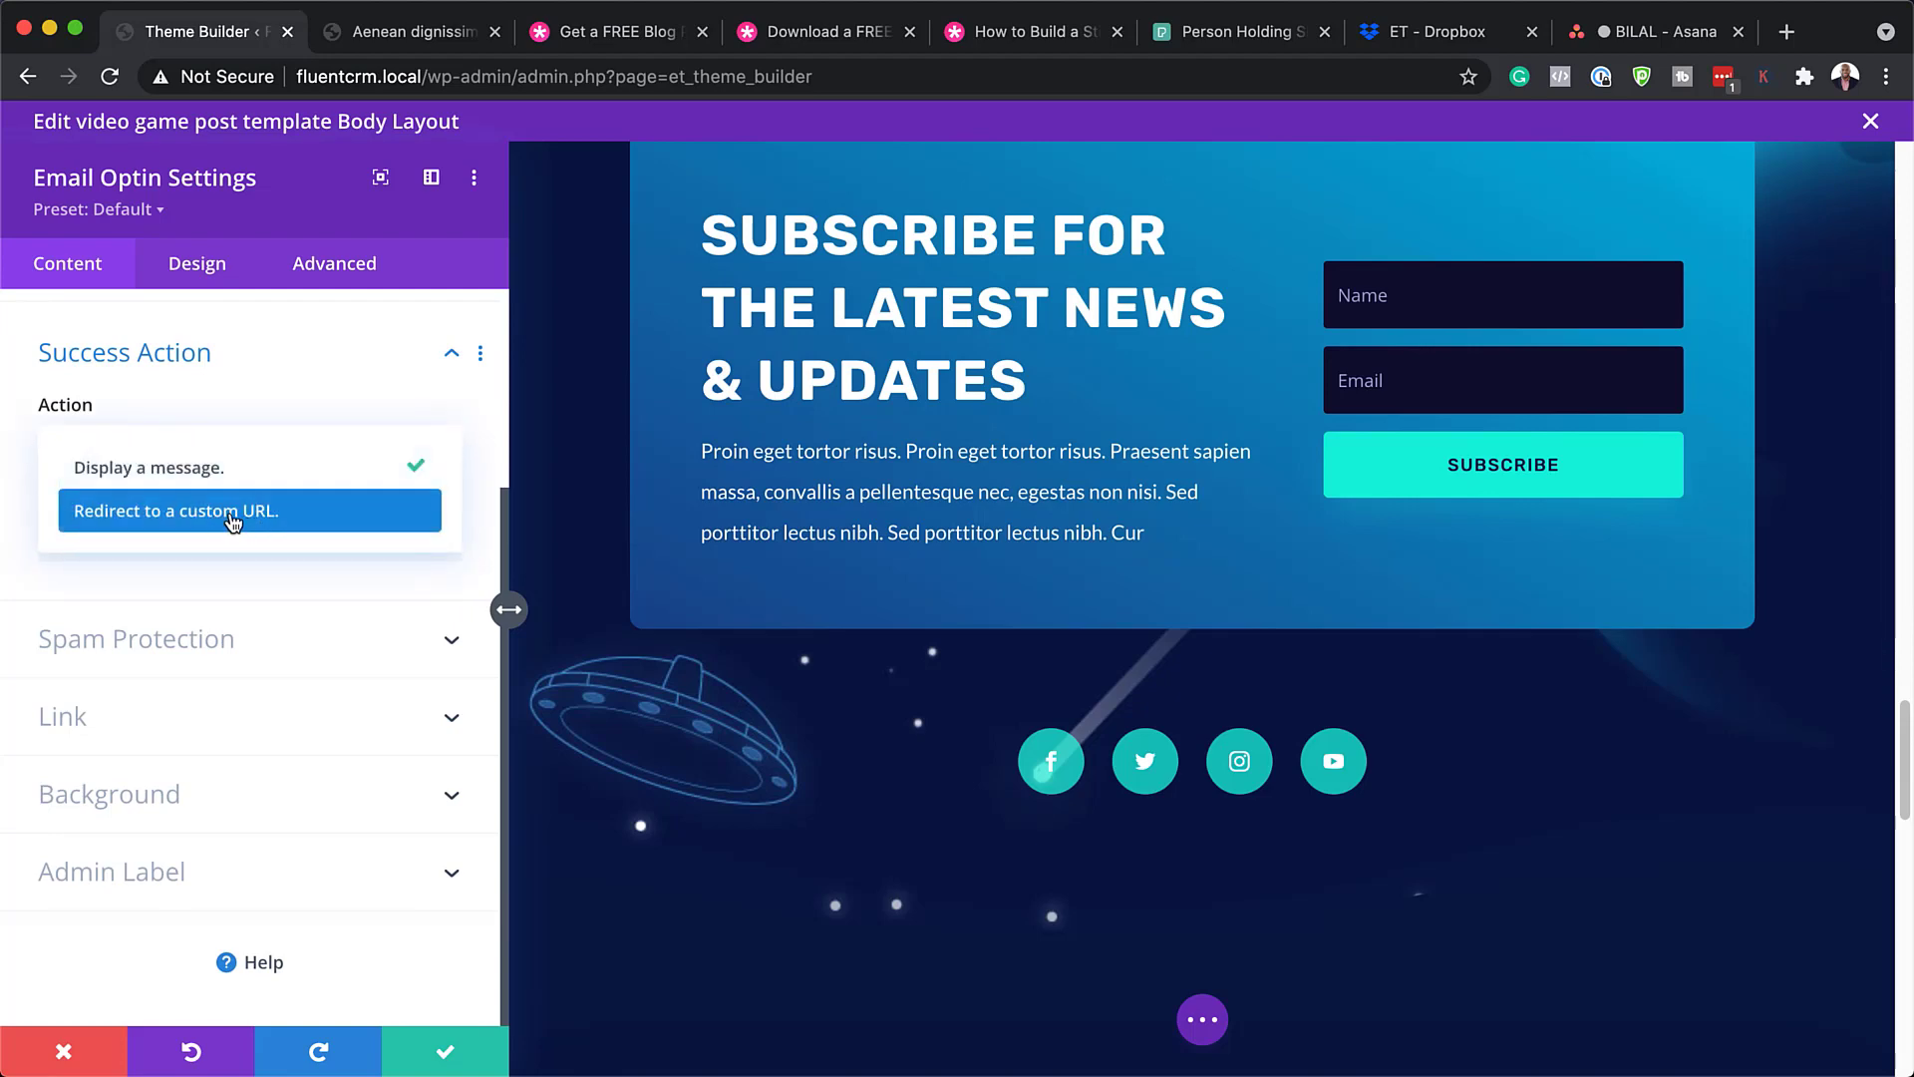
{"action": "left_click", "coordinate": [304, 357]}
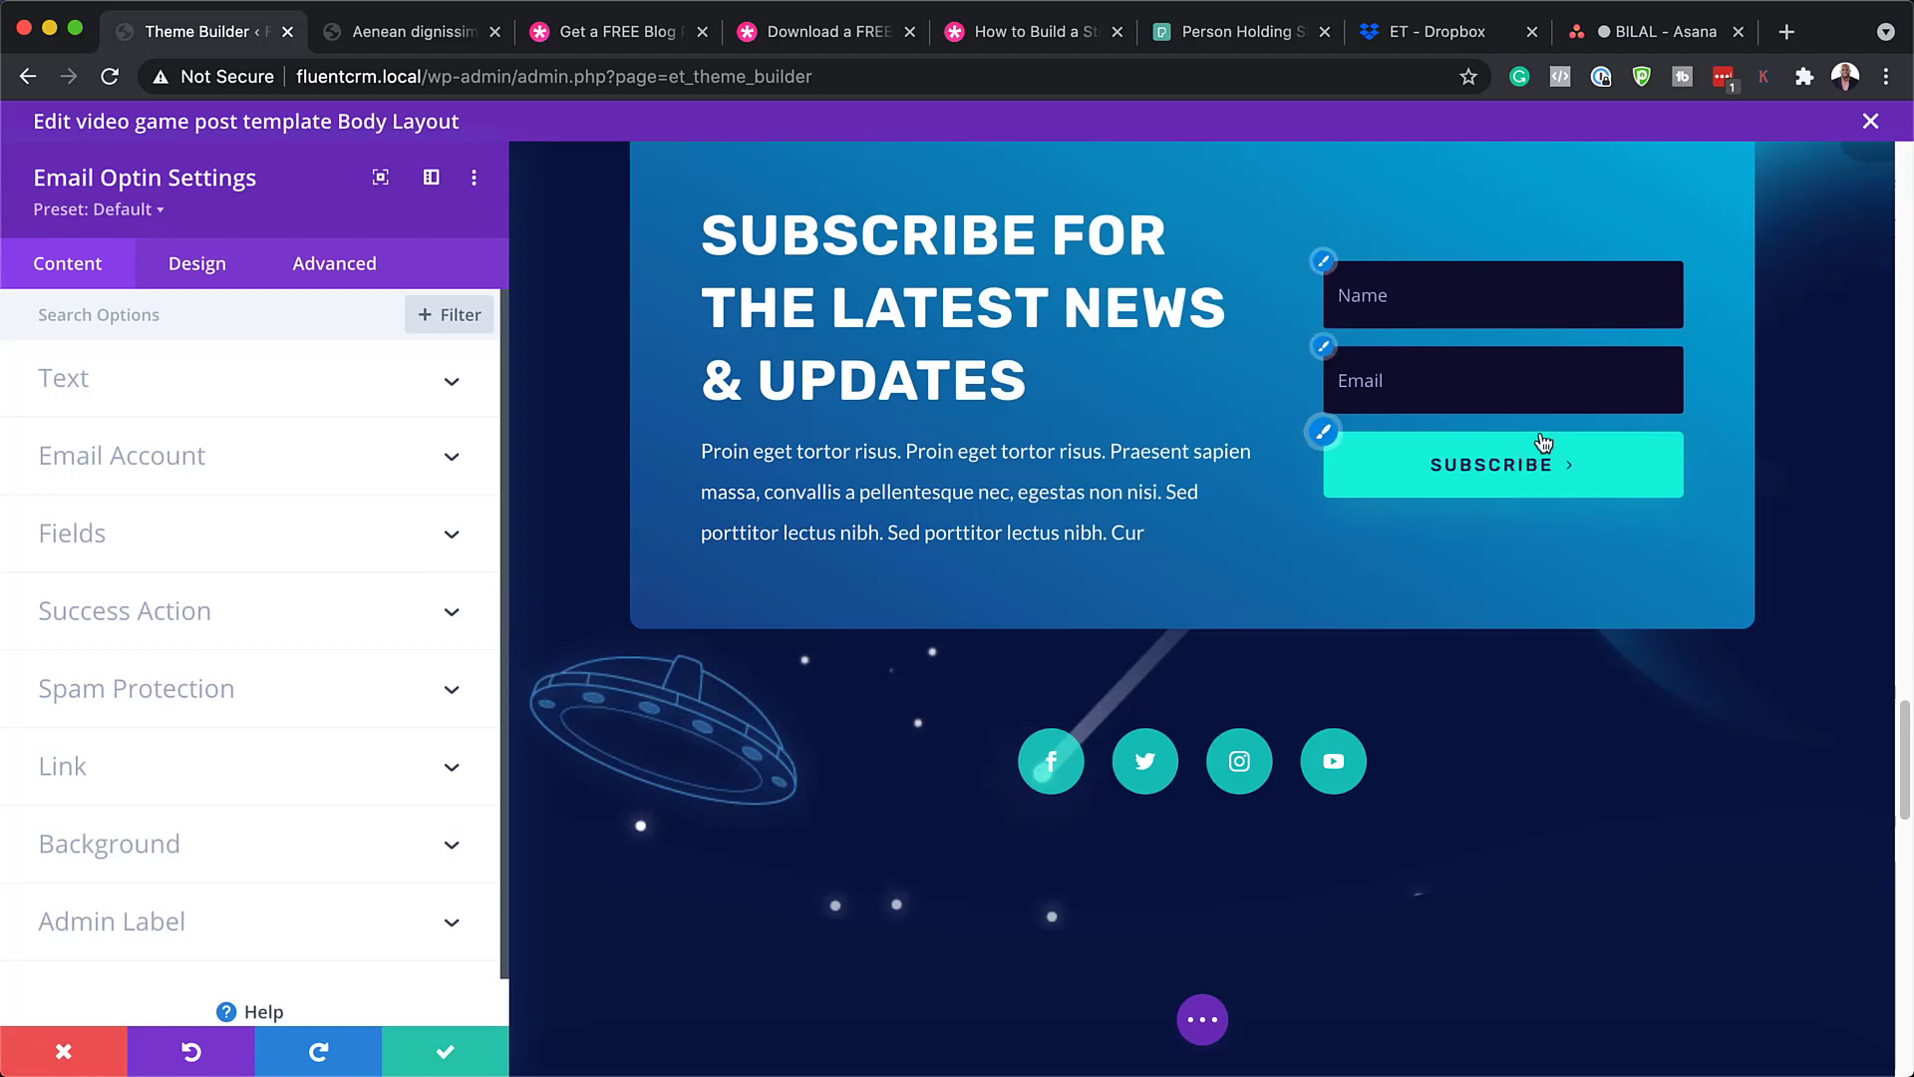
{"action": "left_click", "coordinate": [69, 1051]}
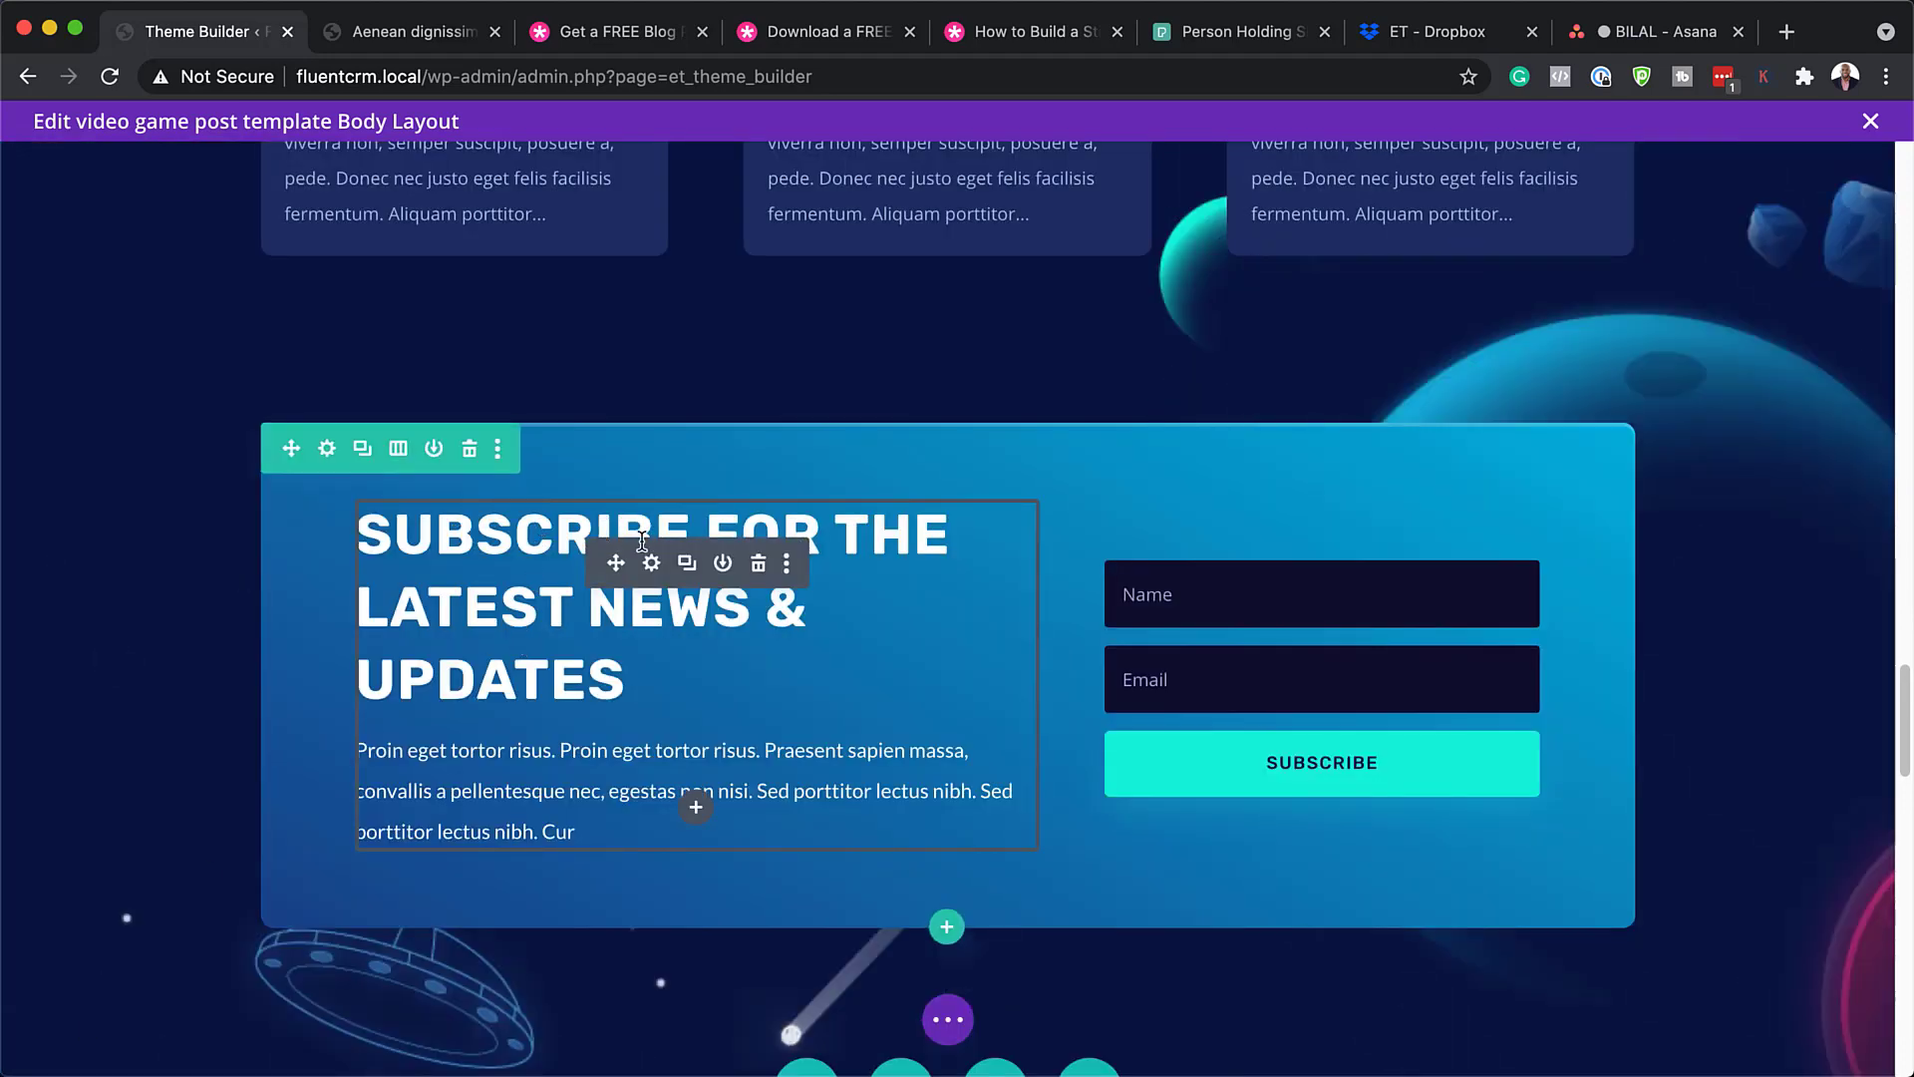
Open the subscribe section's text settings, try yellow on the Heading 2 text, and recolour it white
{"action": "left_click", "coordinate": [651, 562]}
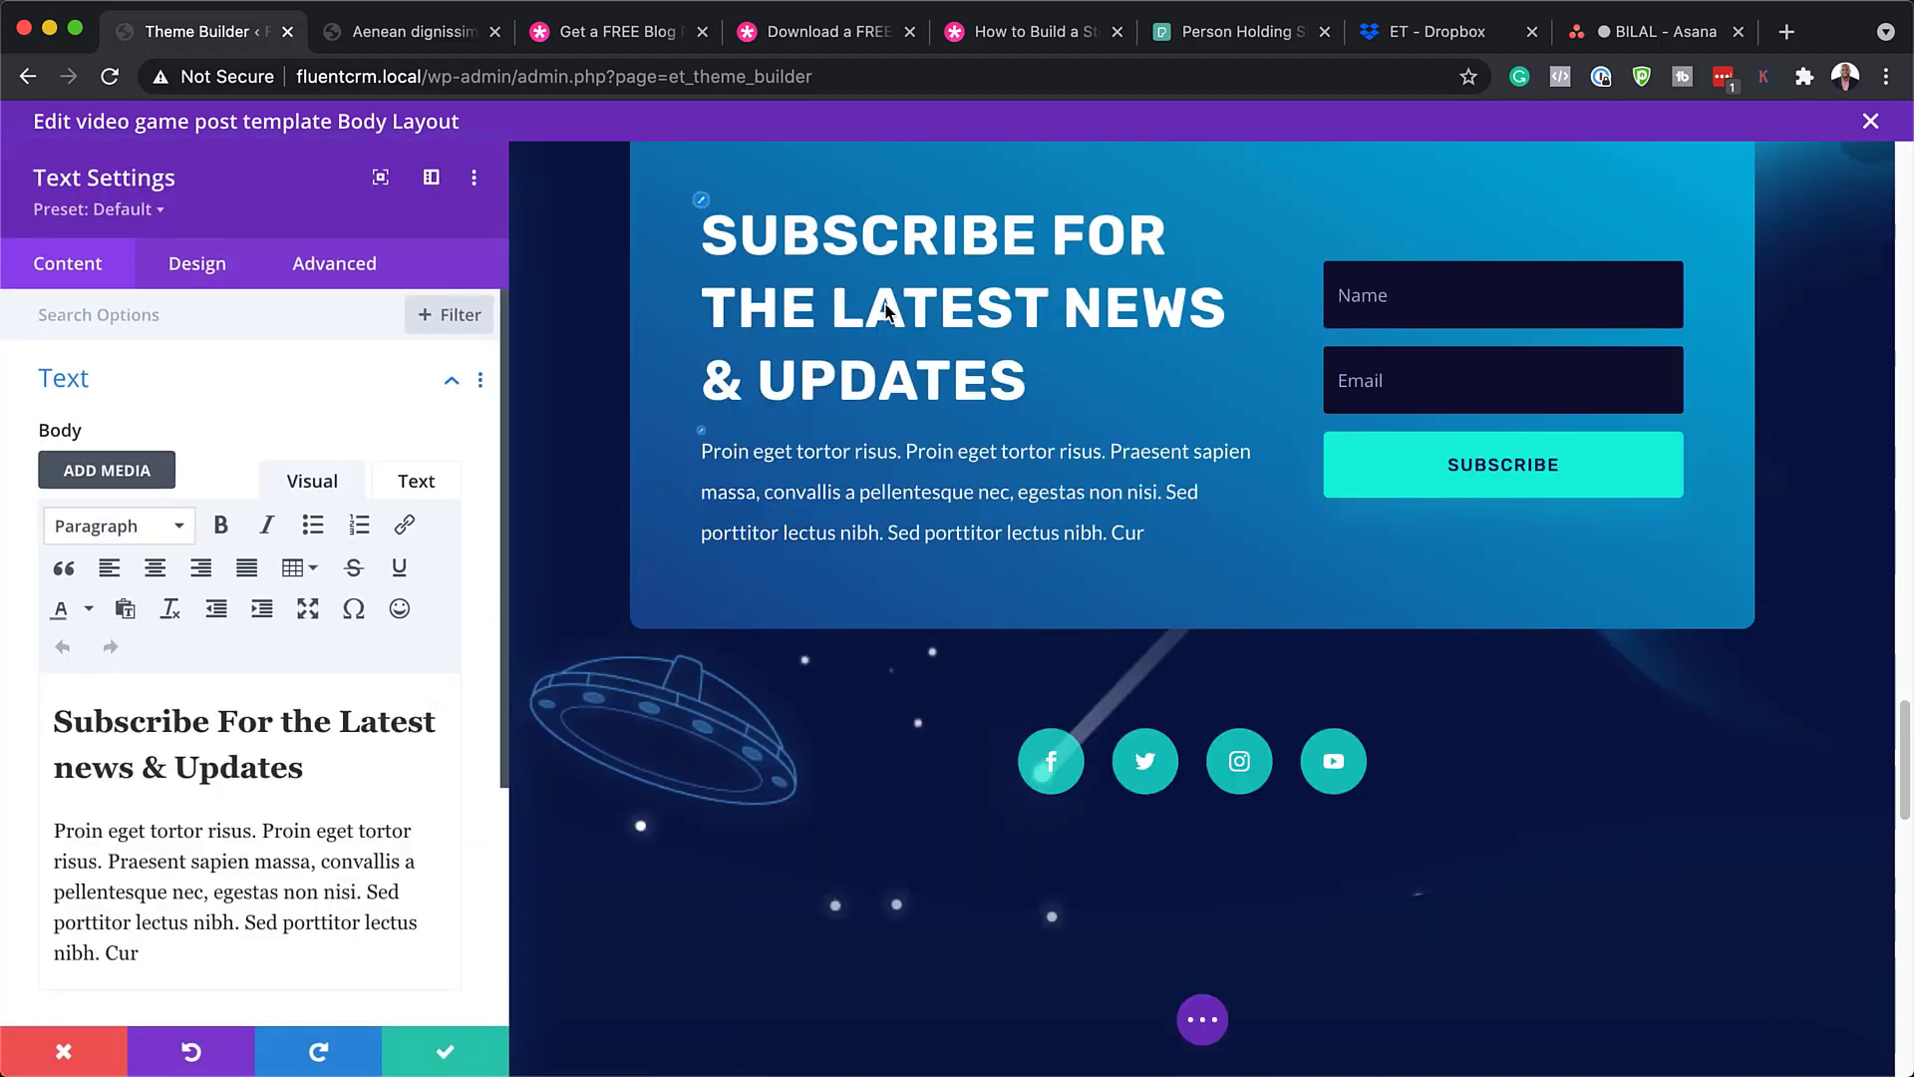
{"action": "left_click", "coordinate": [704, 209]}
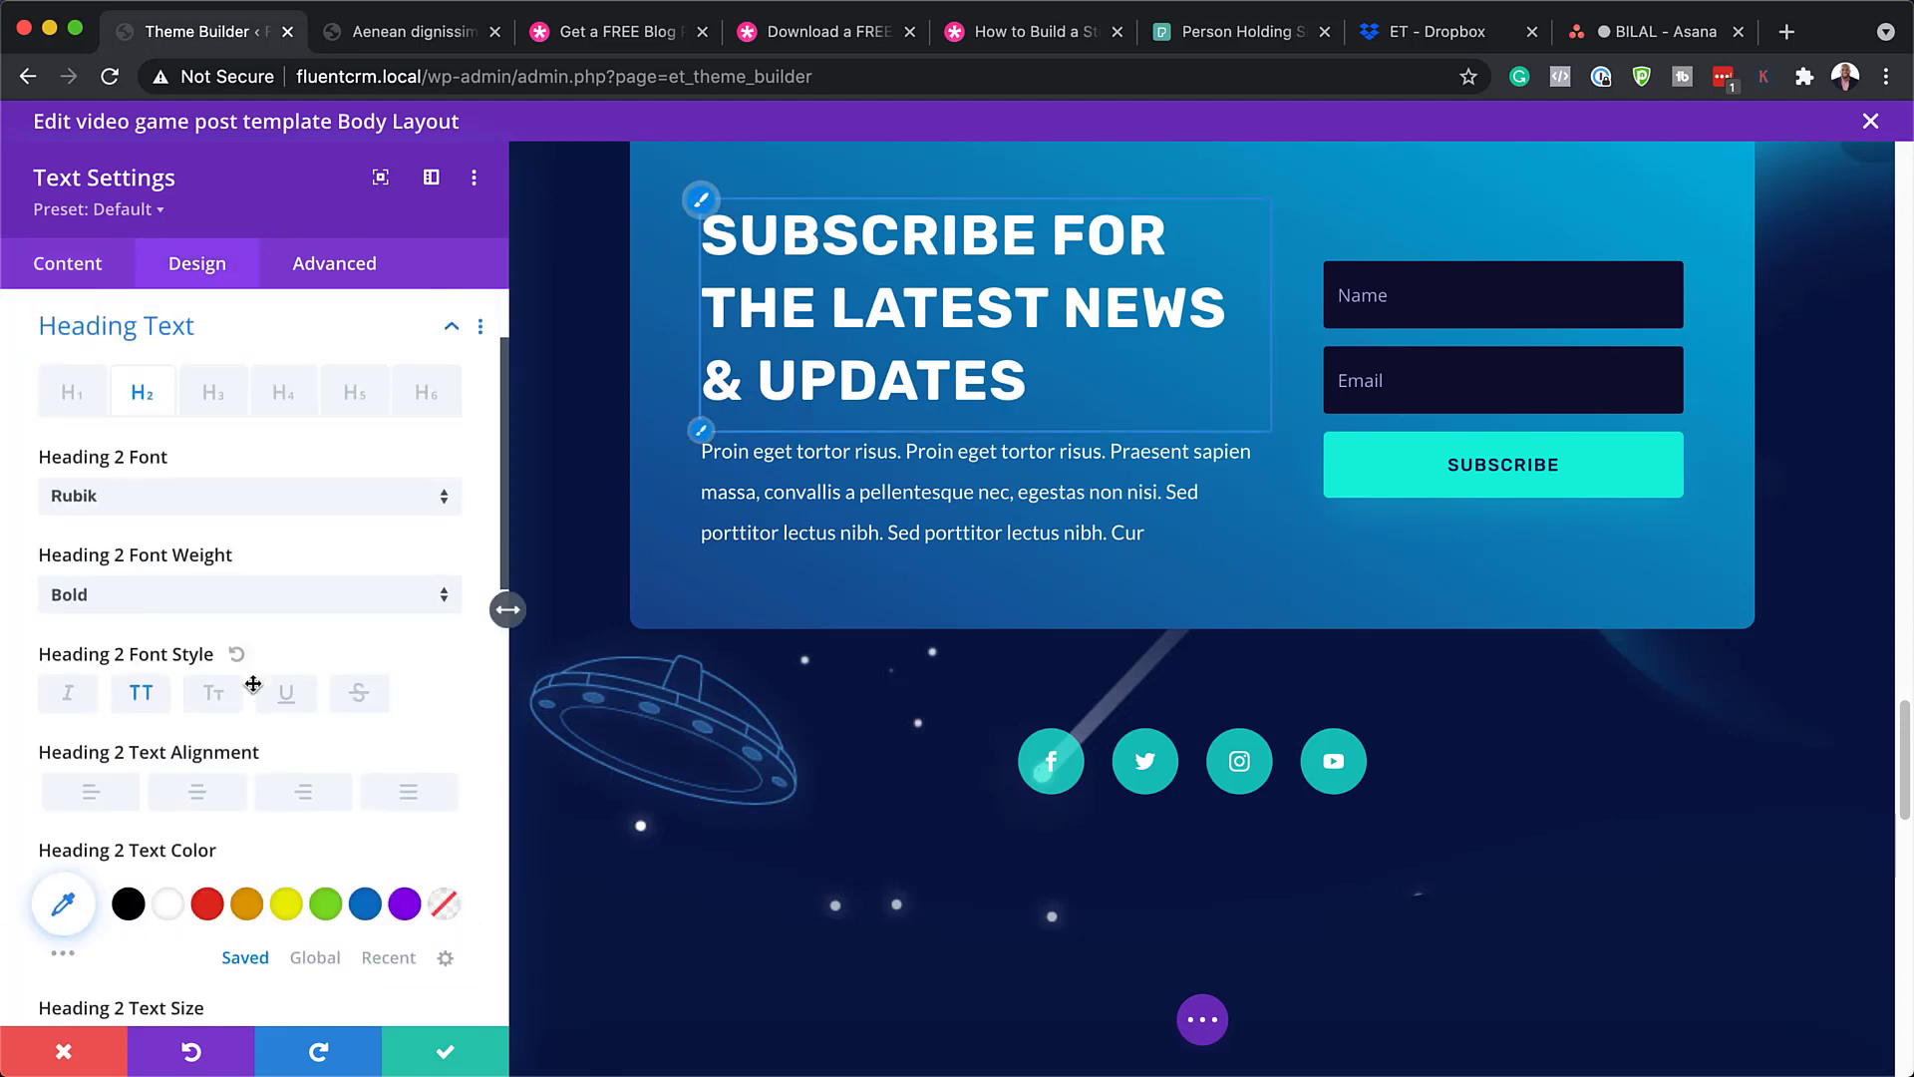
{"action": "left_click", "coordinate": [298, 912]}
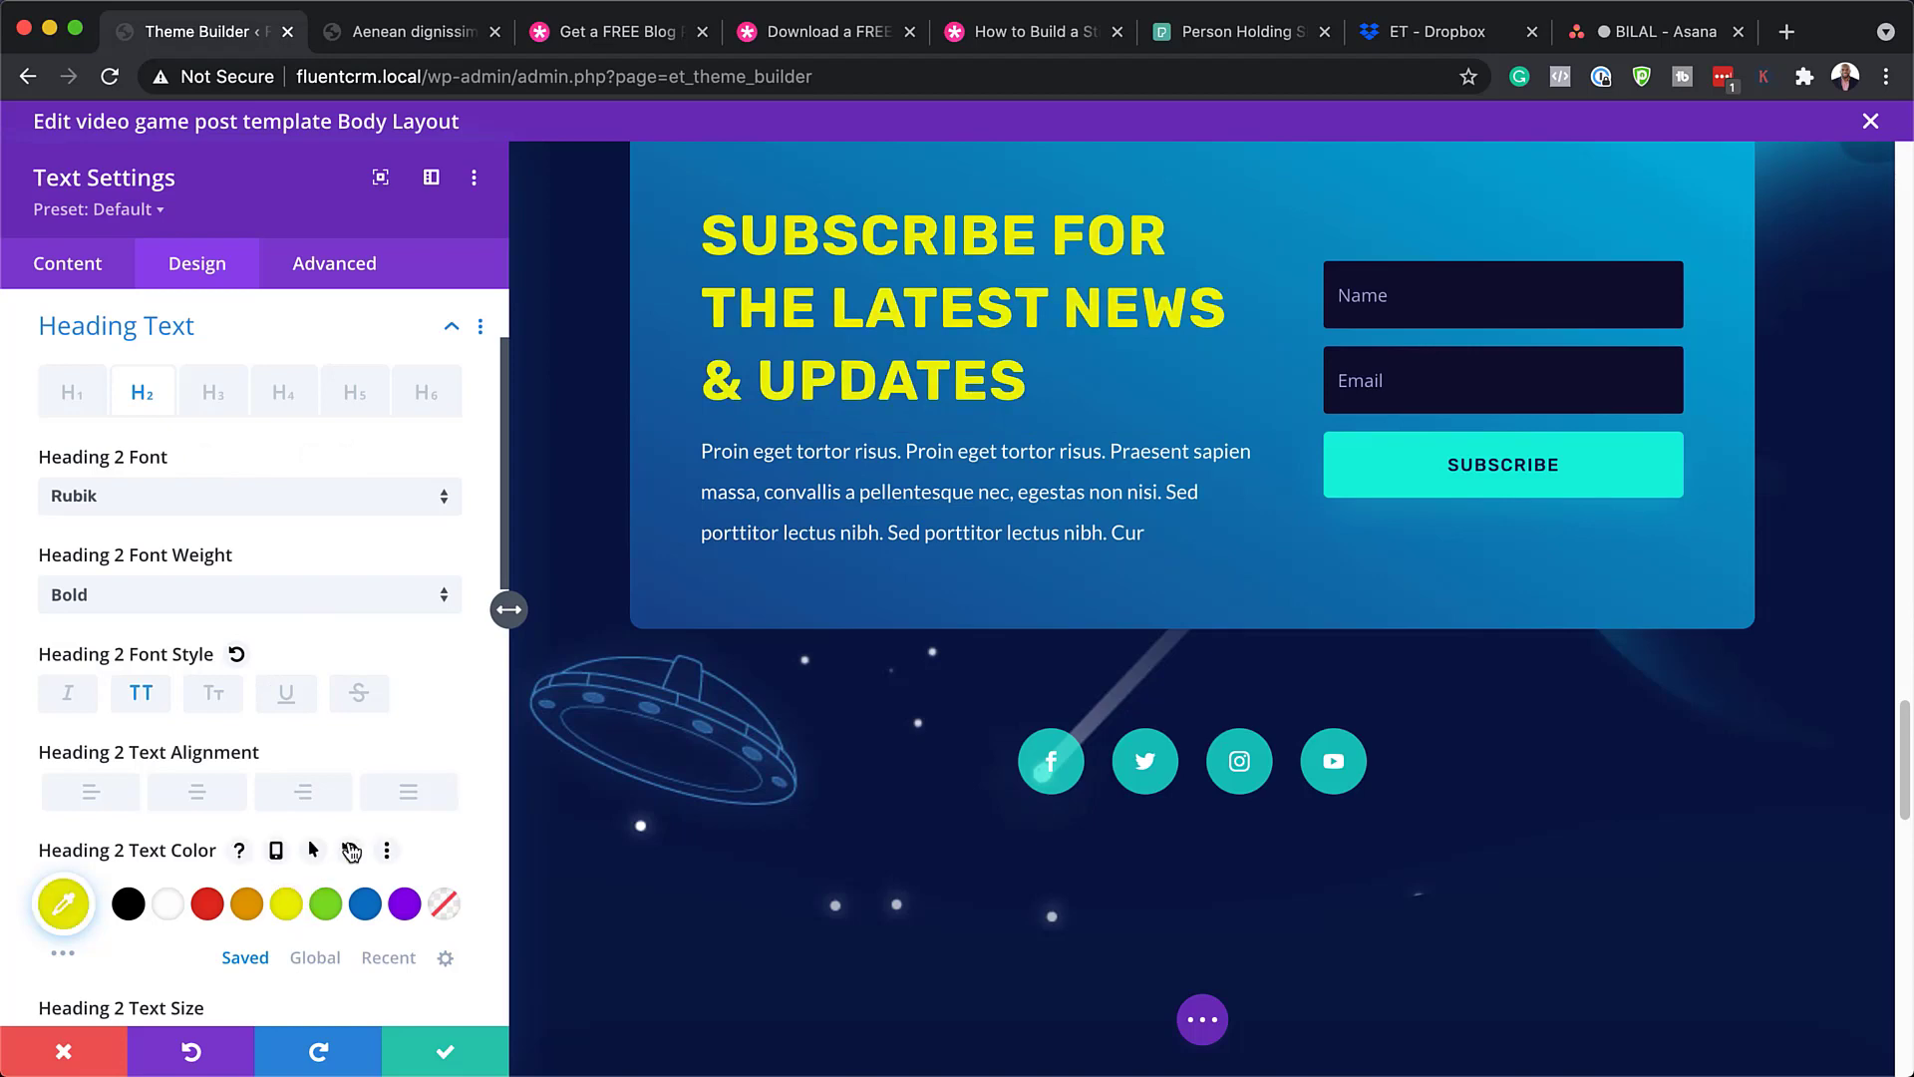
{"action": "left_click", "coordinate": [167, 905]}
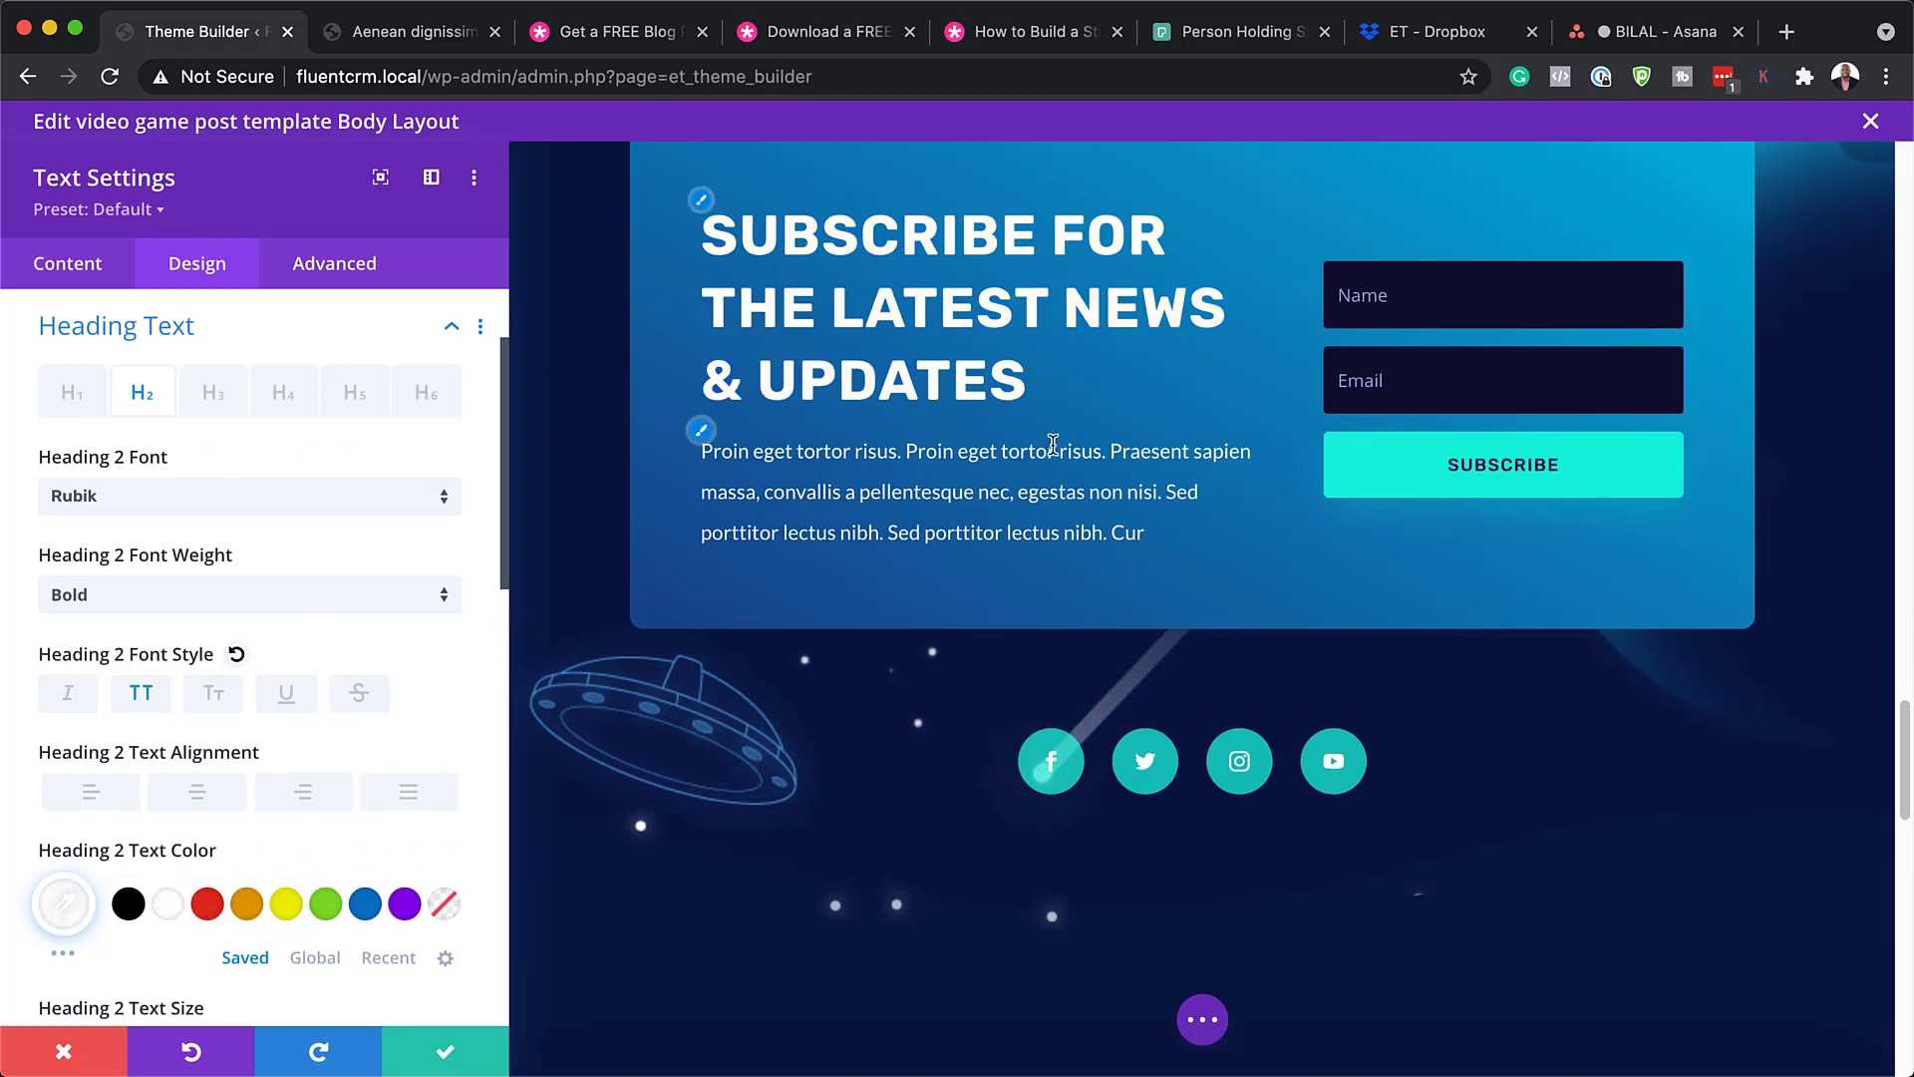
Try orange and yellow on the subscribe paragraph, recolour it white, and discard the text settings changes
{"action": "left_click", "coordinate": [703, 435]}
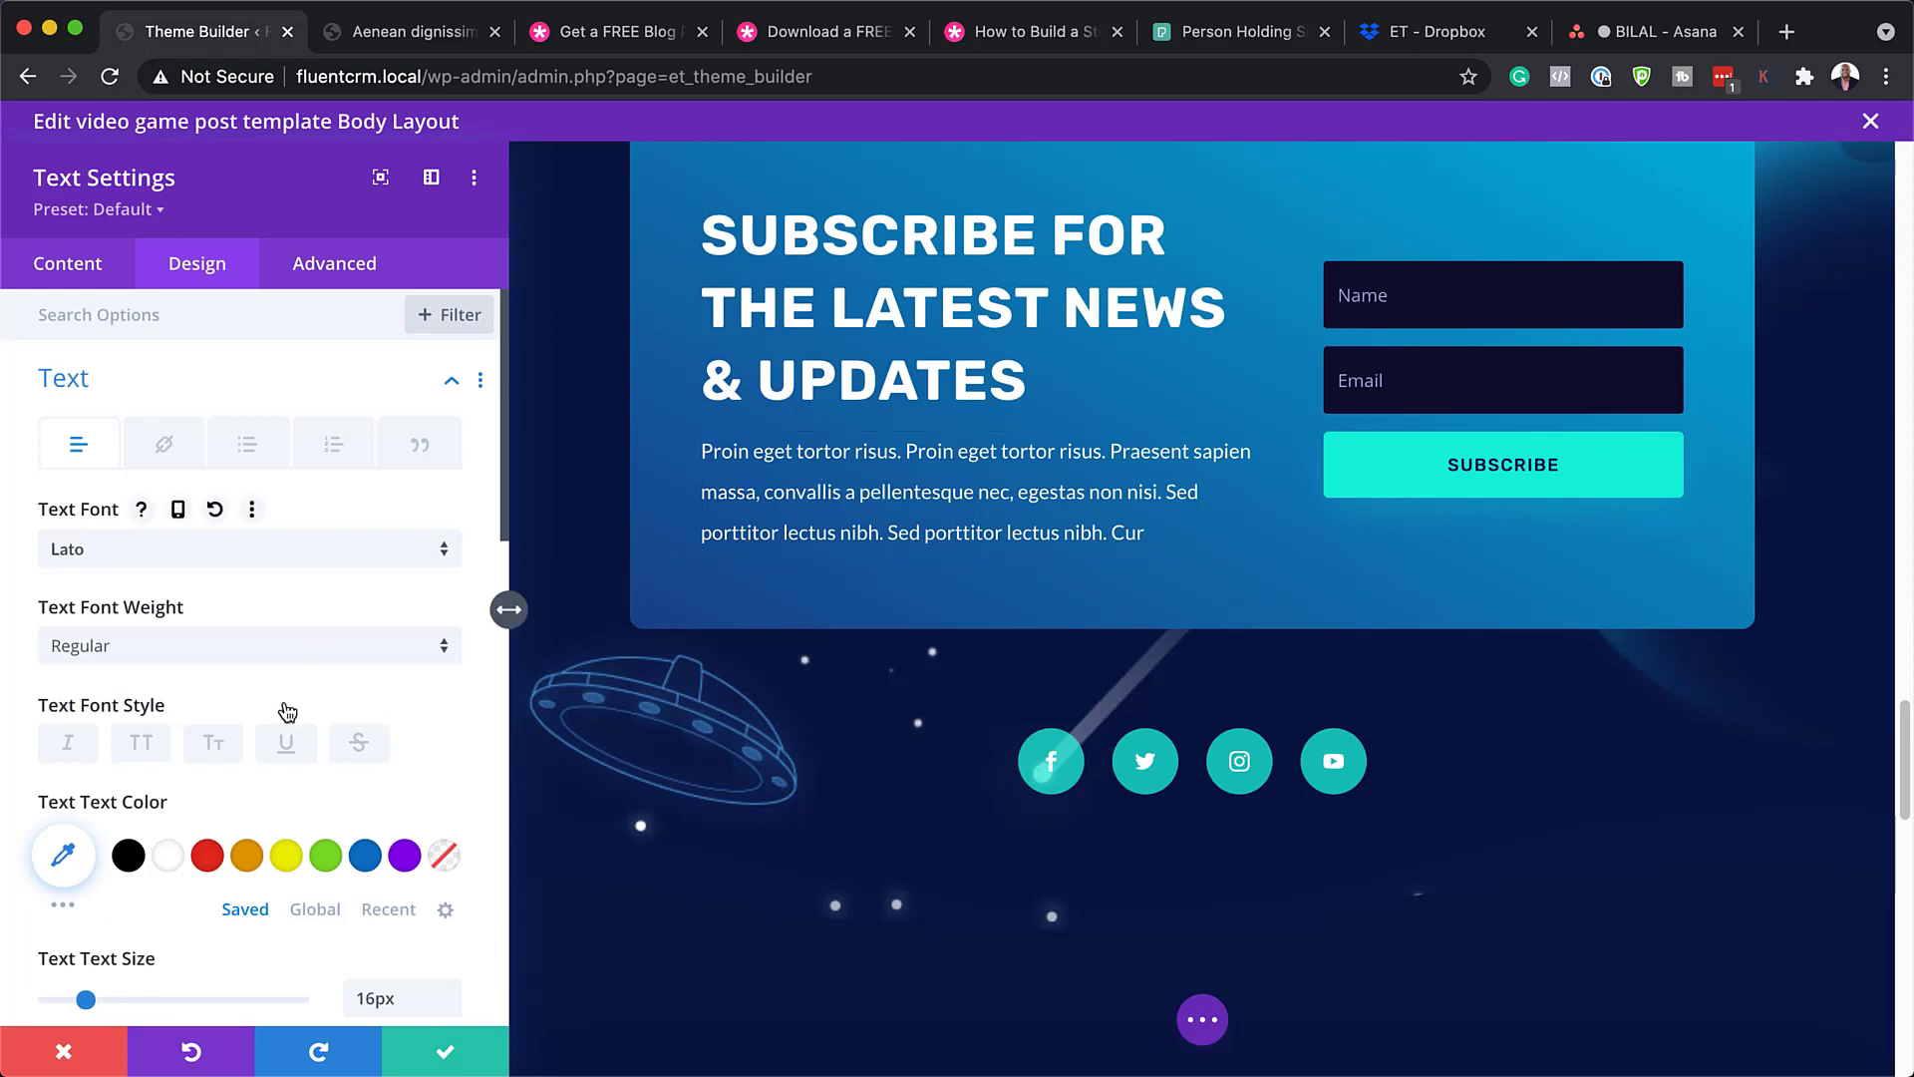
{"action": "left_click", "coordinate": [256, 859]}
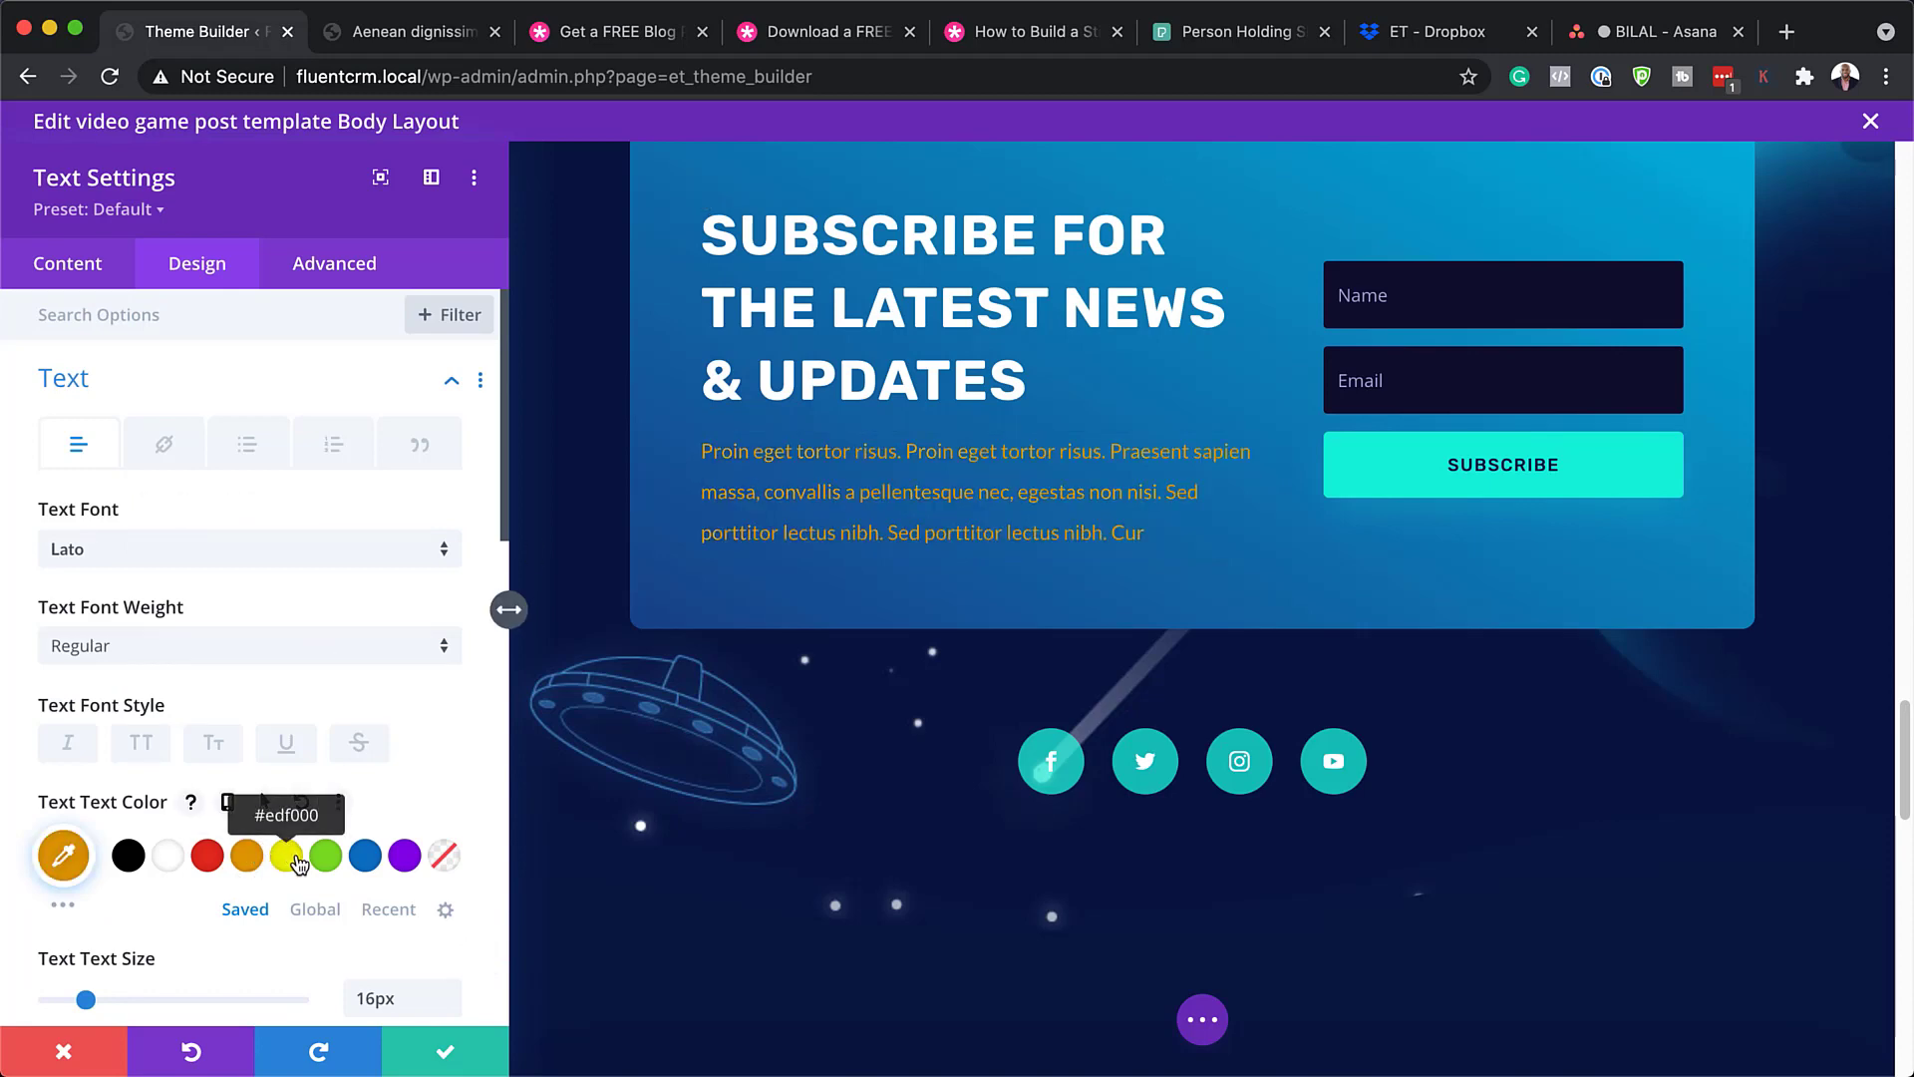
{"action": "left_click", "coordinate": [281, 858]}
{"action": "left_click", "coordinate": [170, 858]}
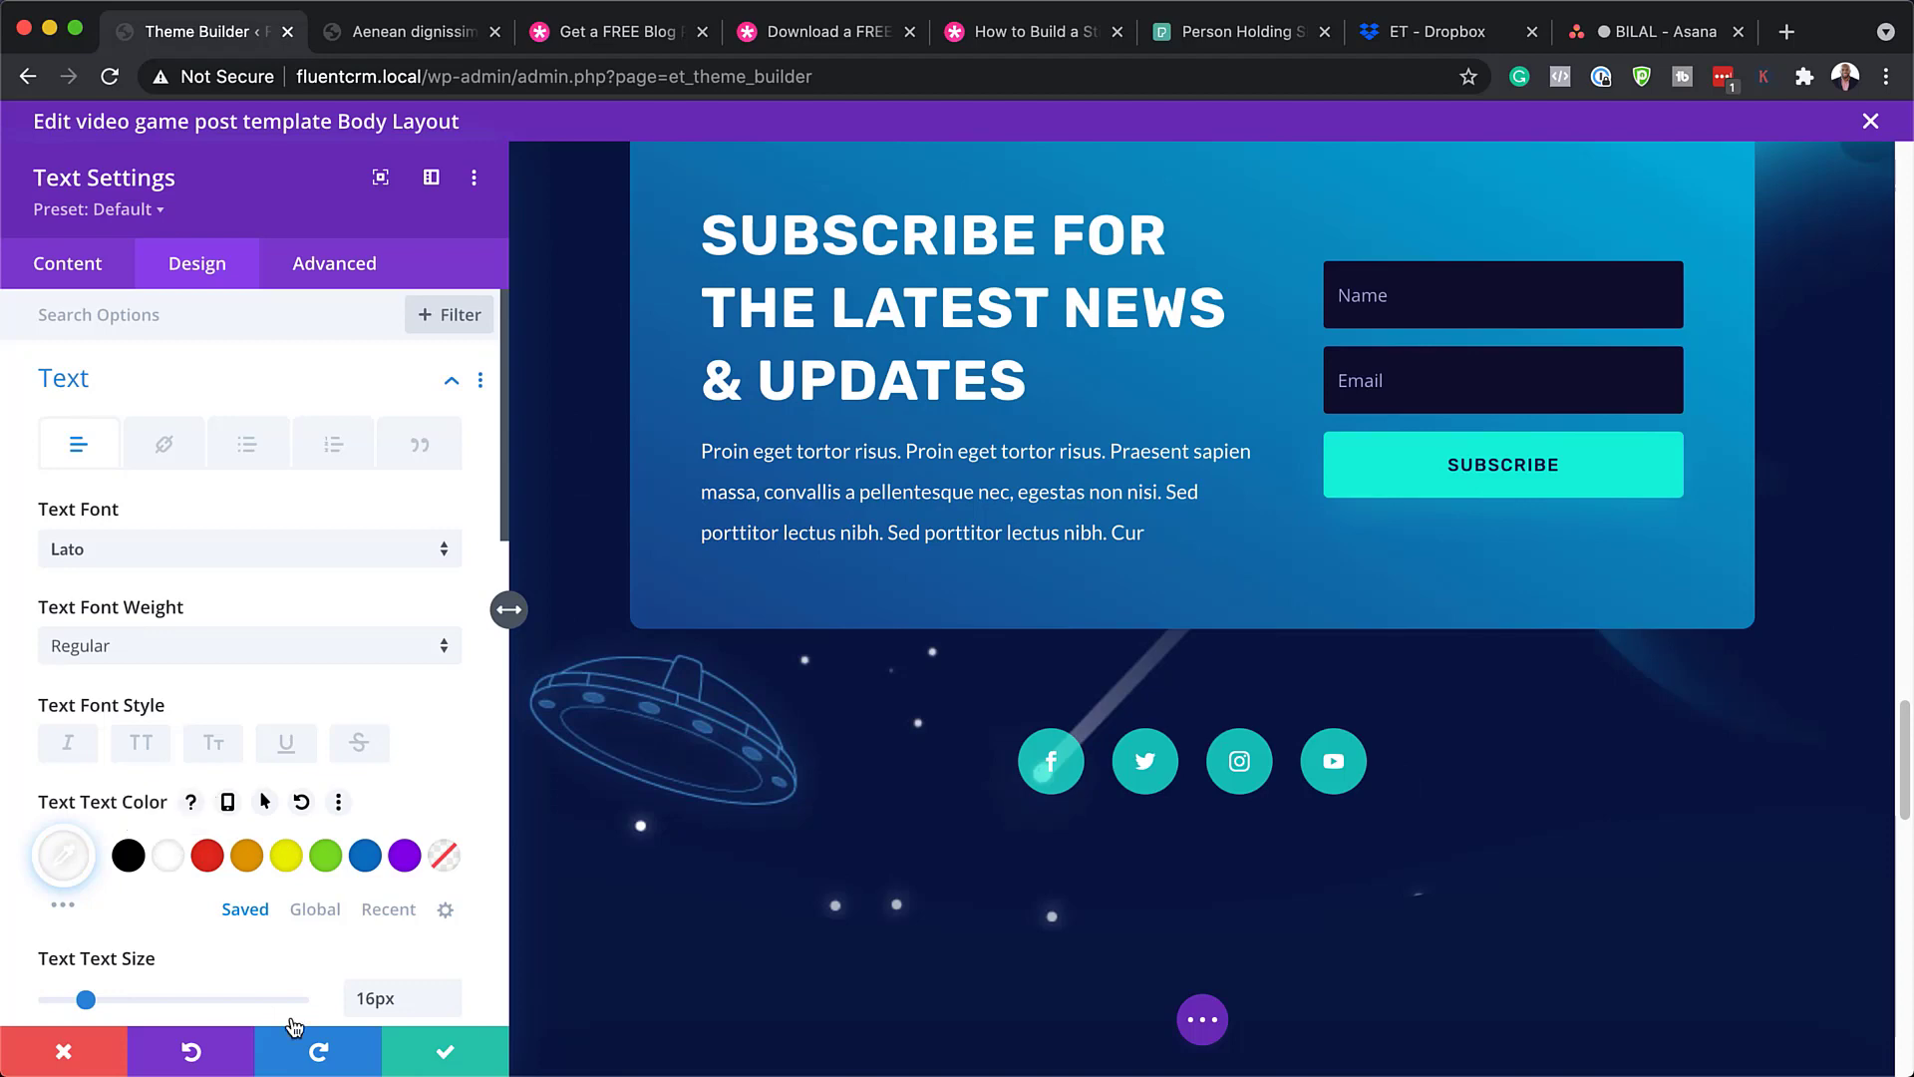
{"action": "left_click", "coordinate": [63, 1055]}
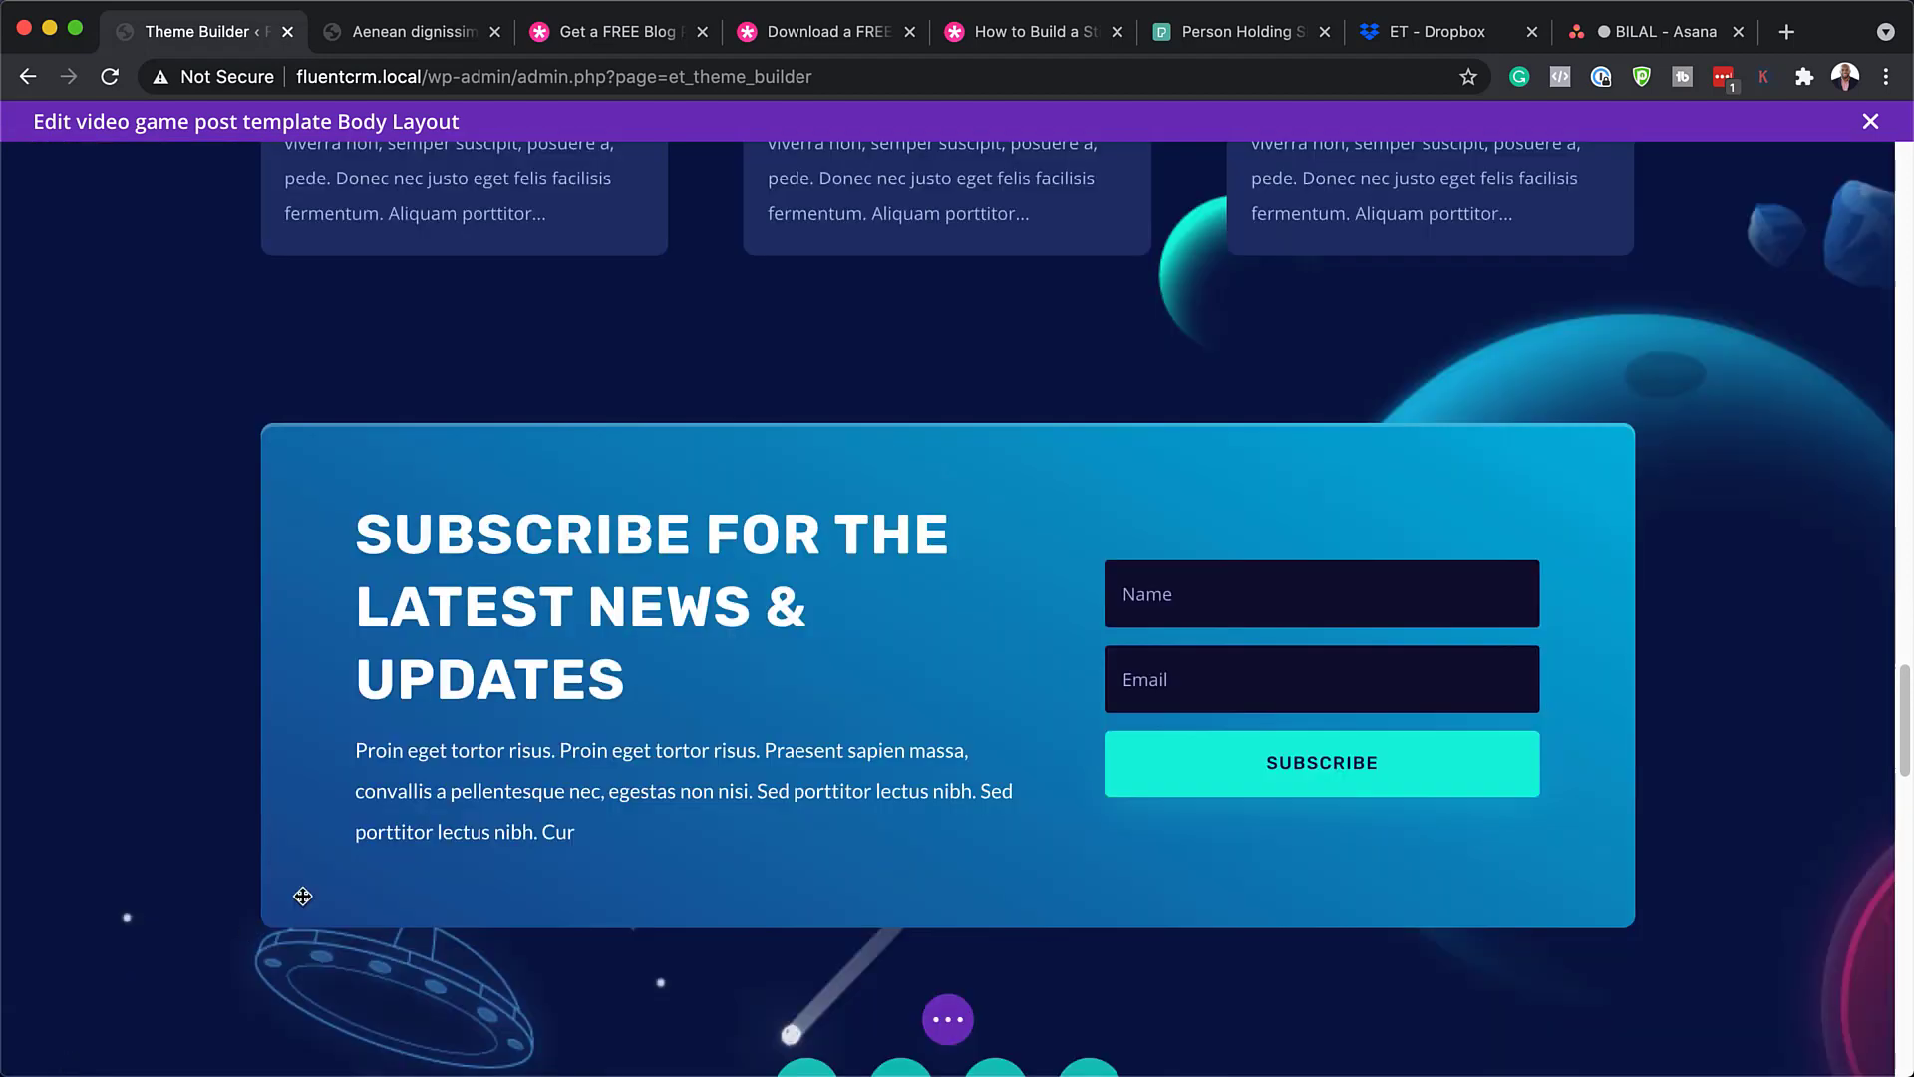
Try removing the background image from the section that holds the related posts
{"action": "scroll", "coordinate": [210, 628], "scroll_direction": "up", "scroll_amount": 5}
{"action": "scroll", "coordinate": [211, 626], "scroll_direction": "up", "scroll_amount": 3}
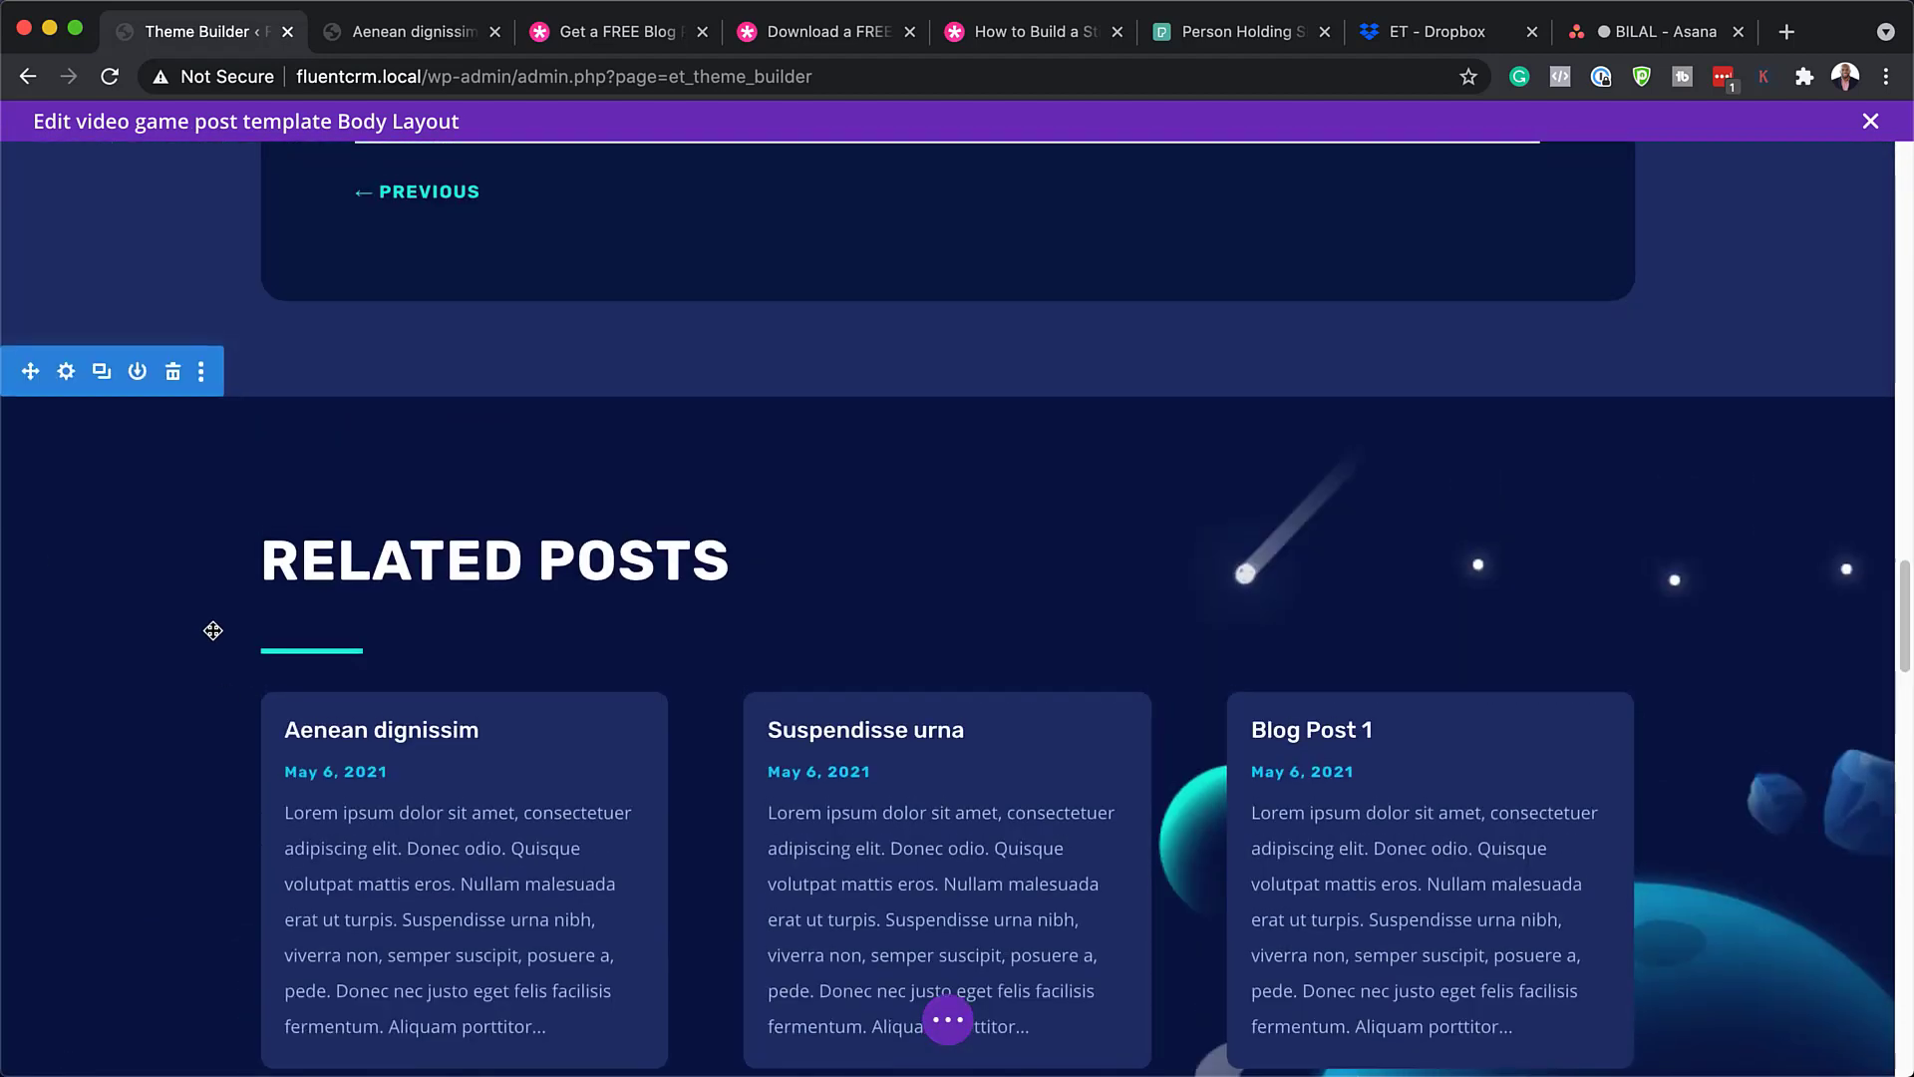
{"action": "left_click", "coordinate": [67, 377]}
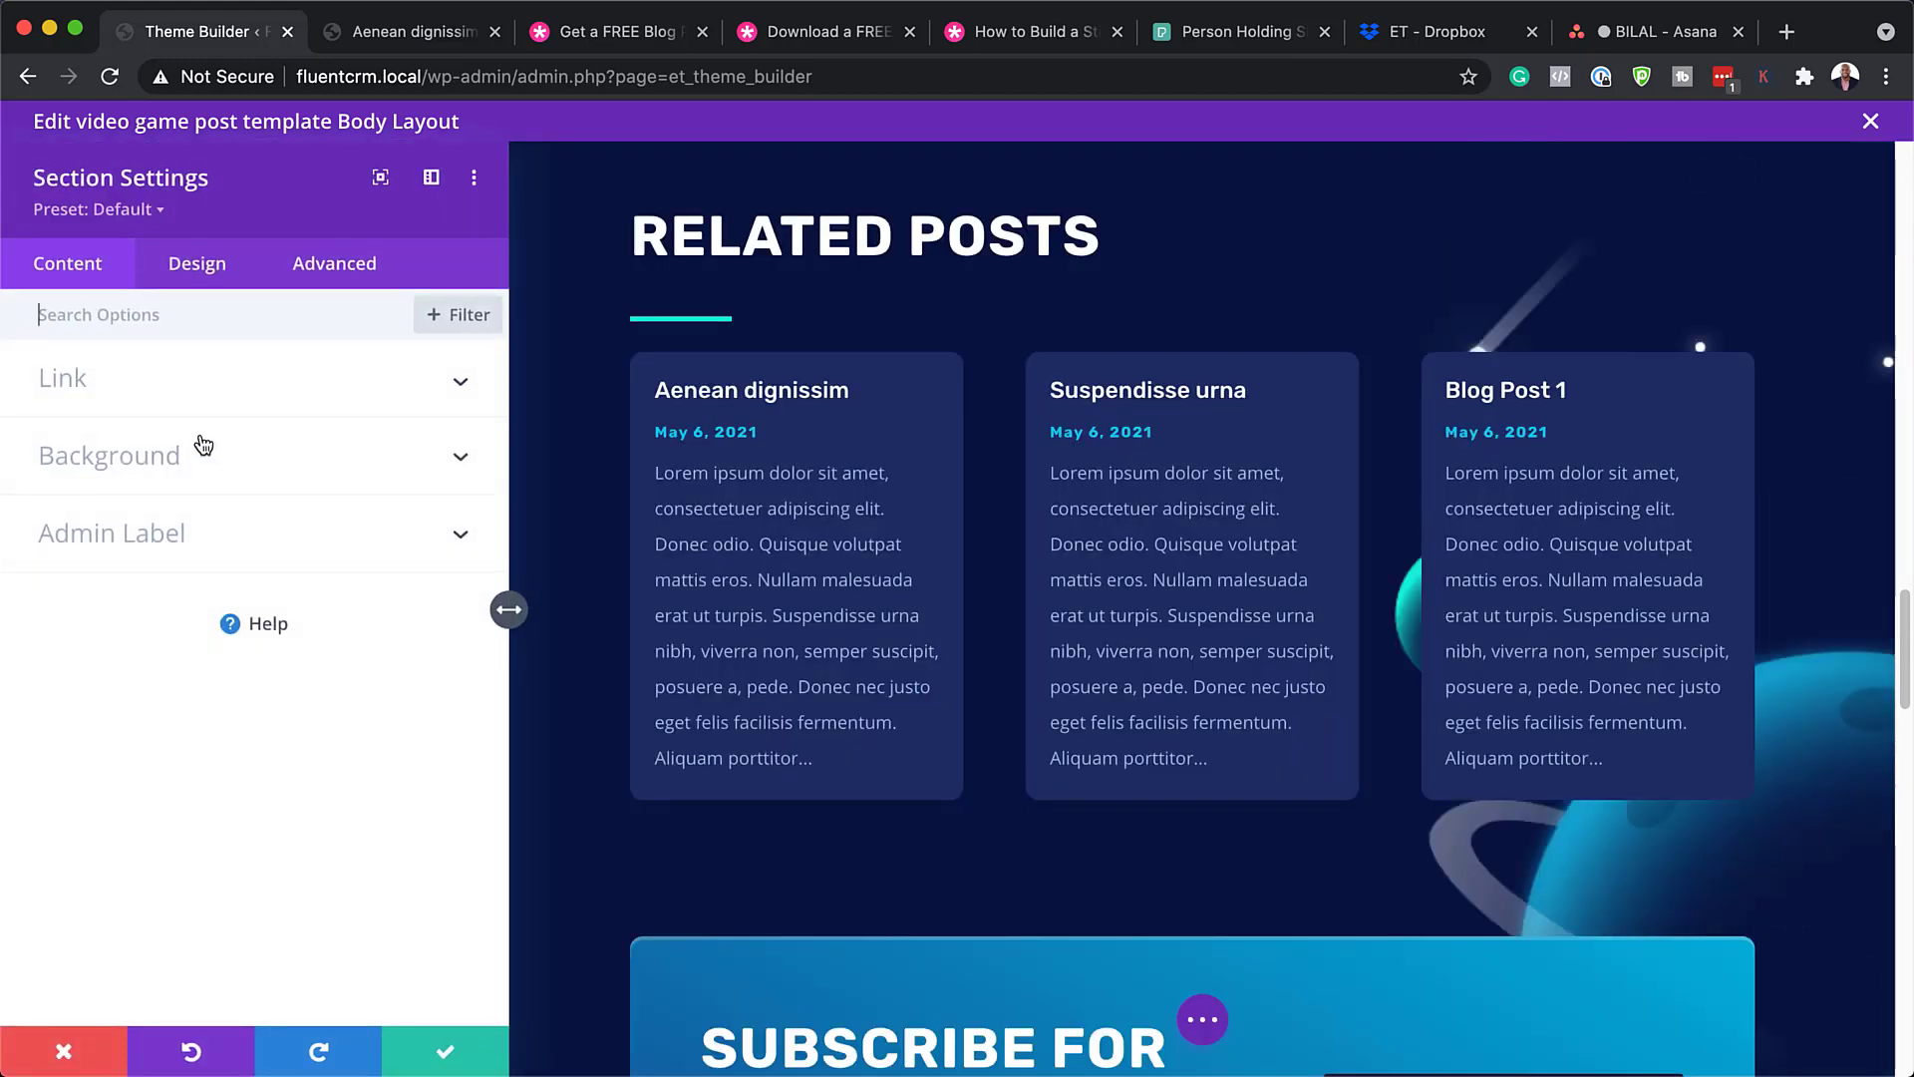
{"action": "left_click", "coordinate": [172, 459]}
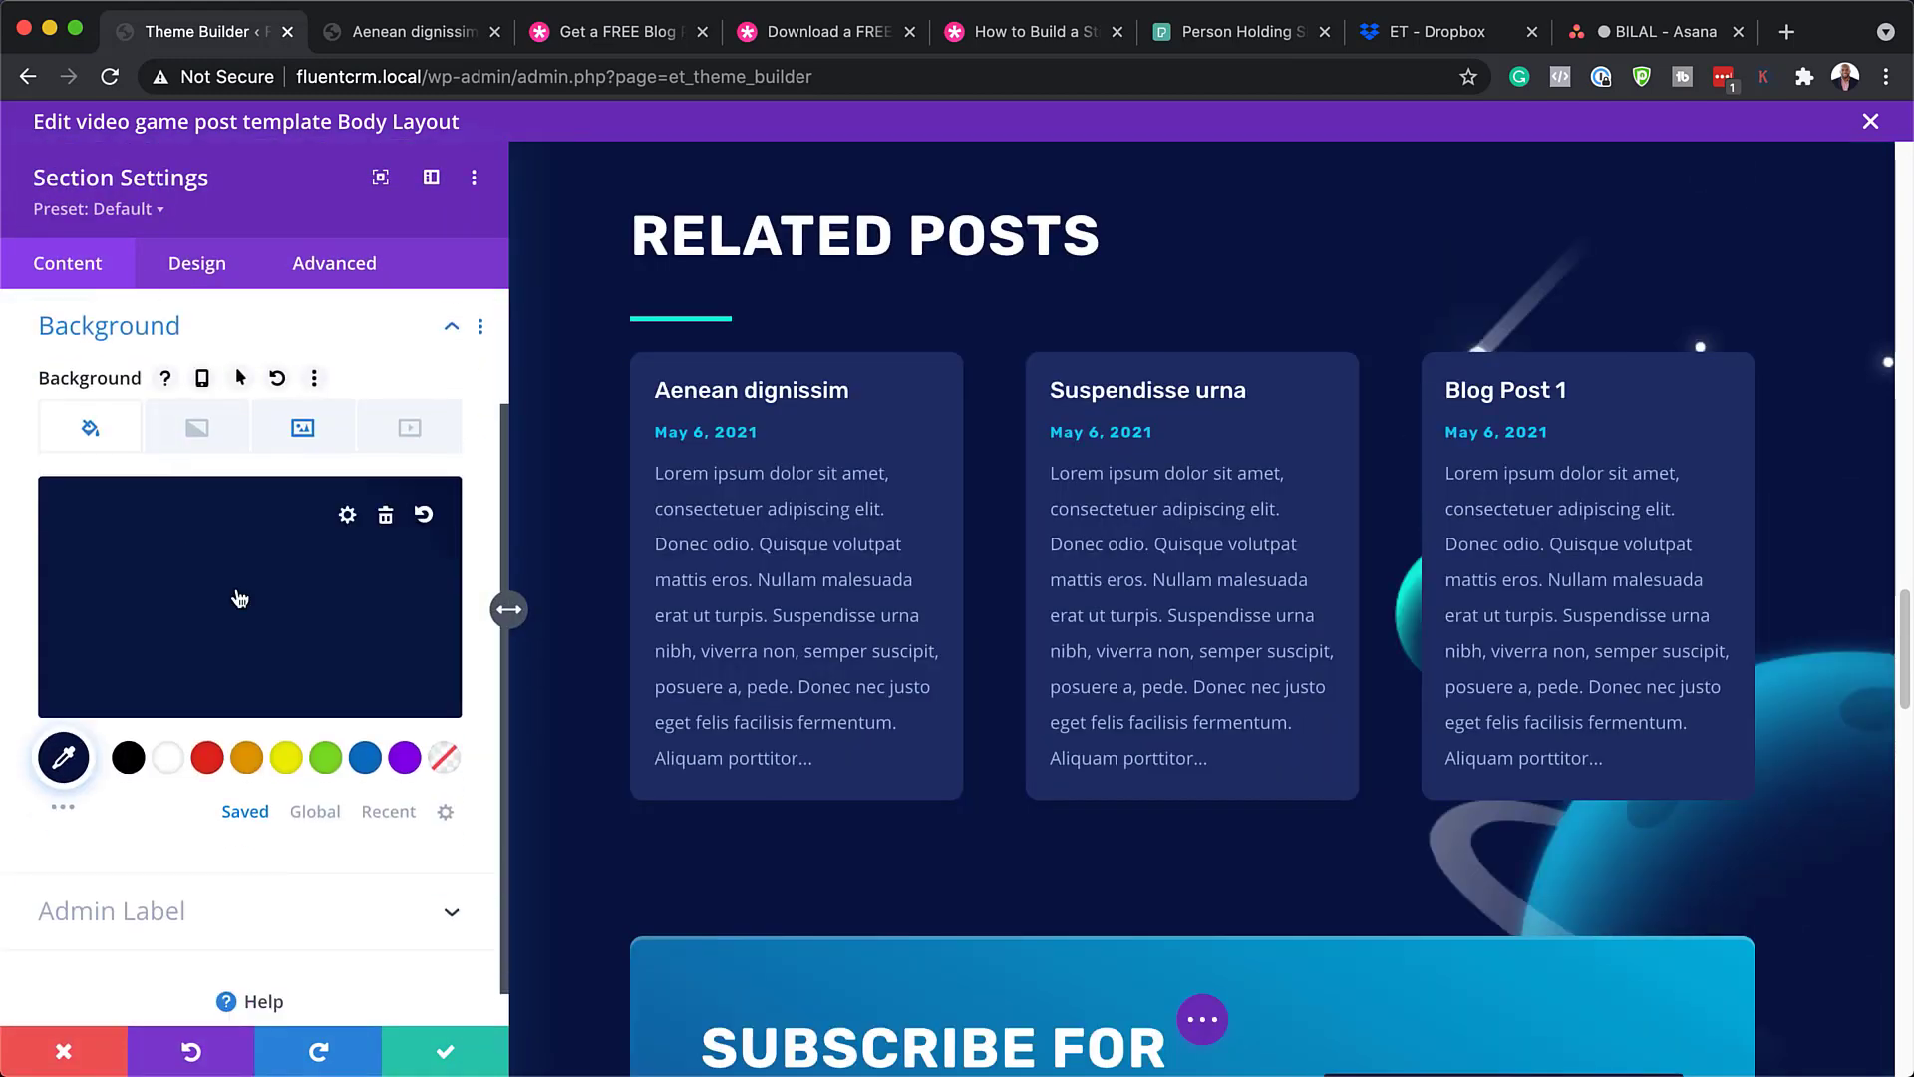
{"action": "left_click", "coordinate": [305, 429]}
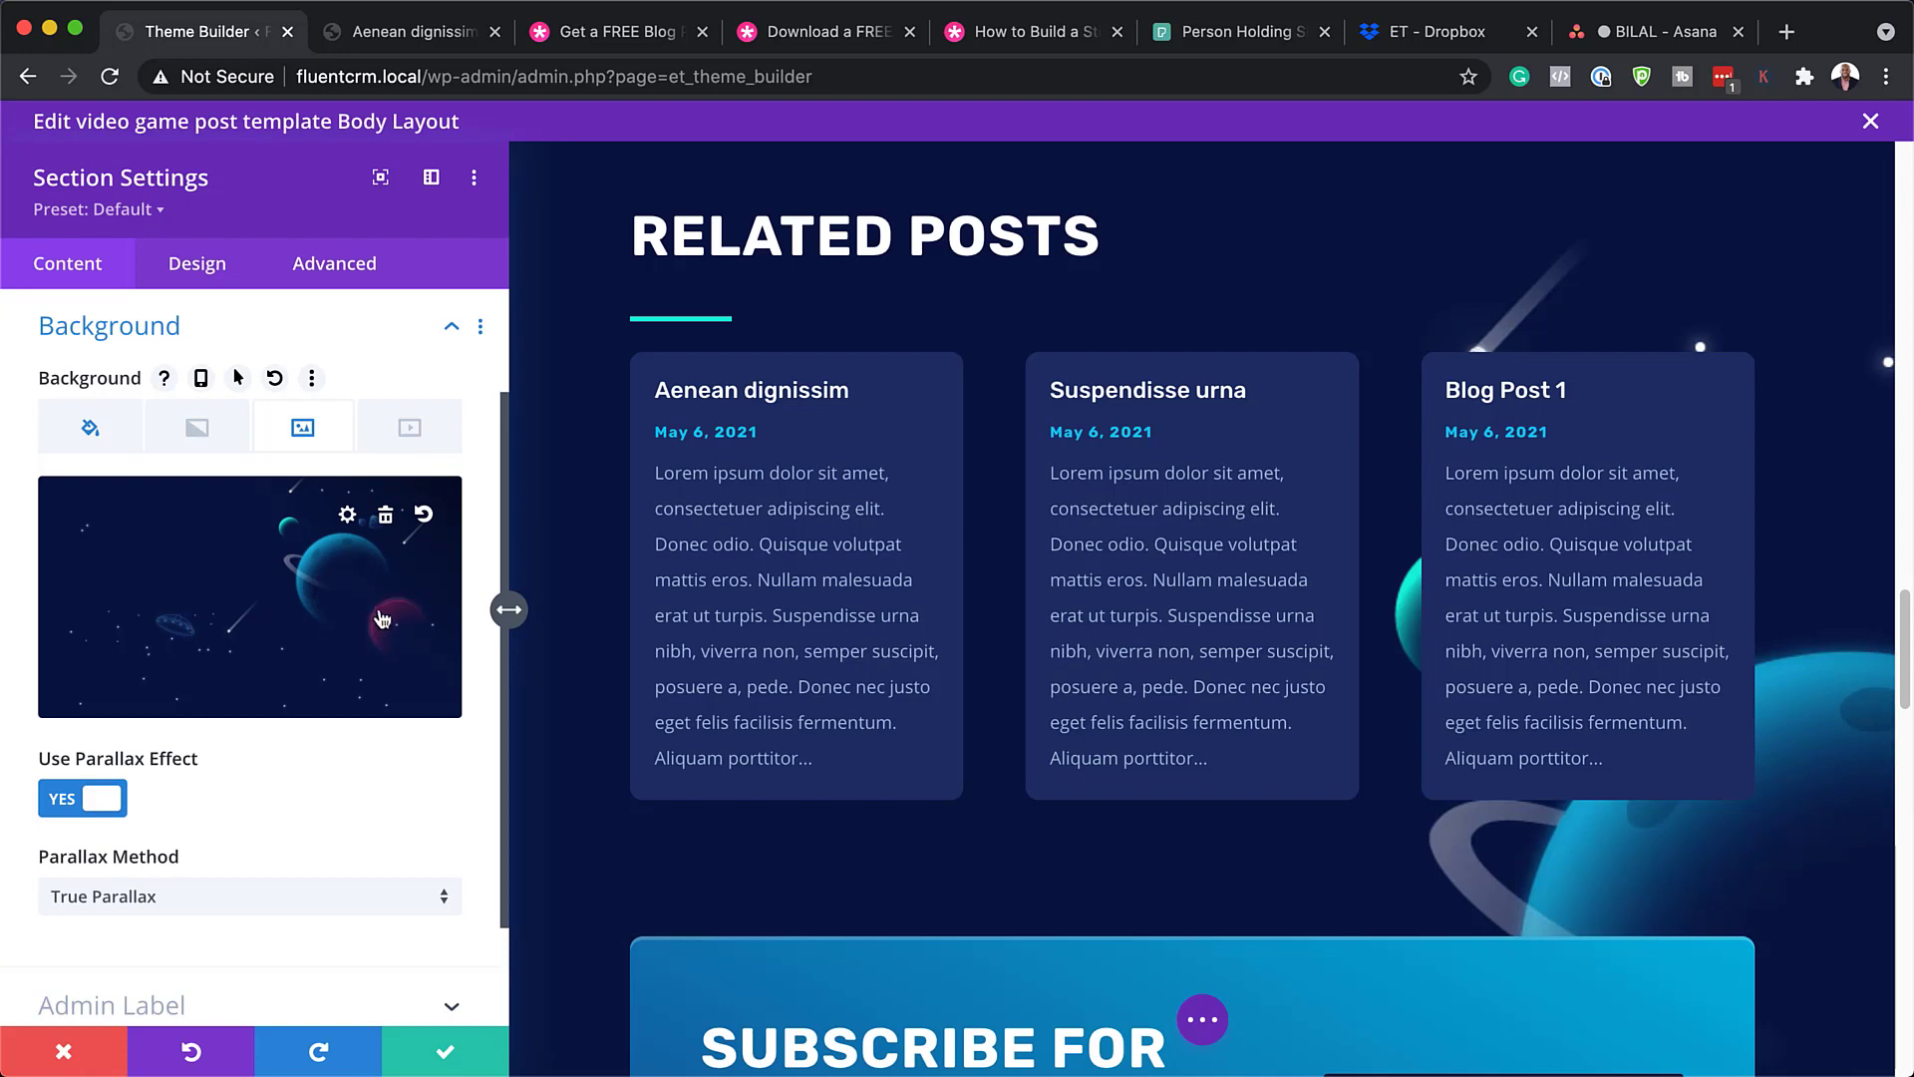
{"action": "left_click", "coordinate": [385, 516]}
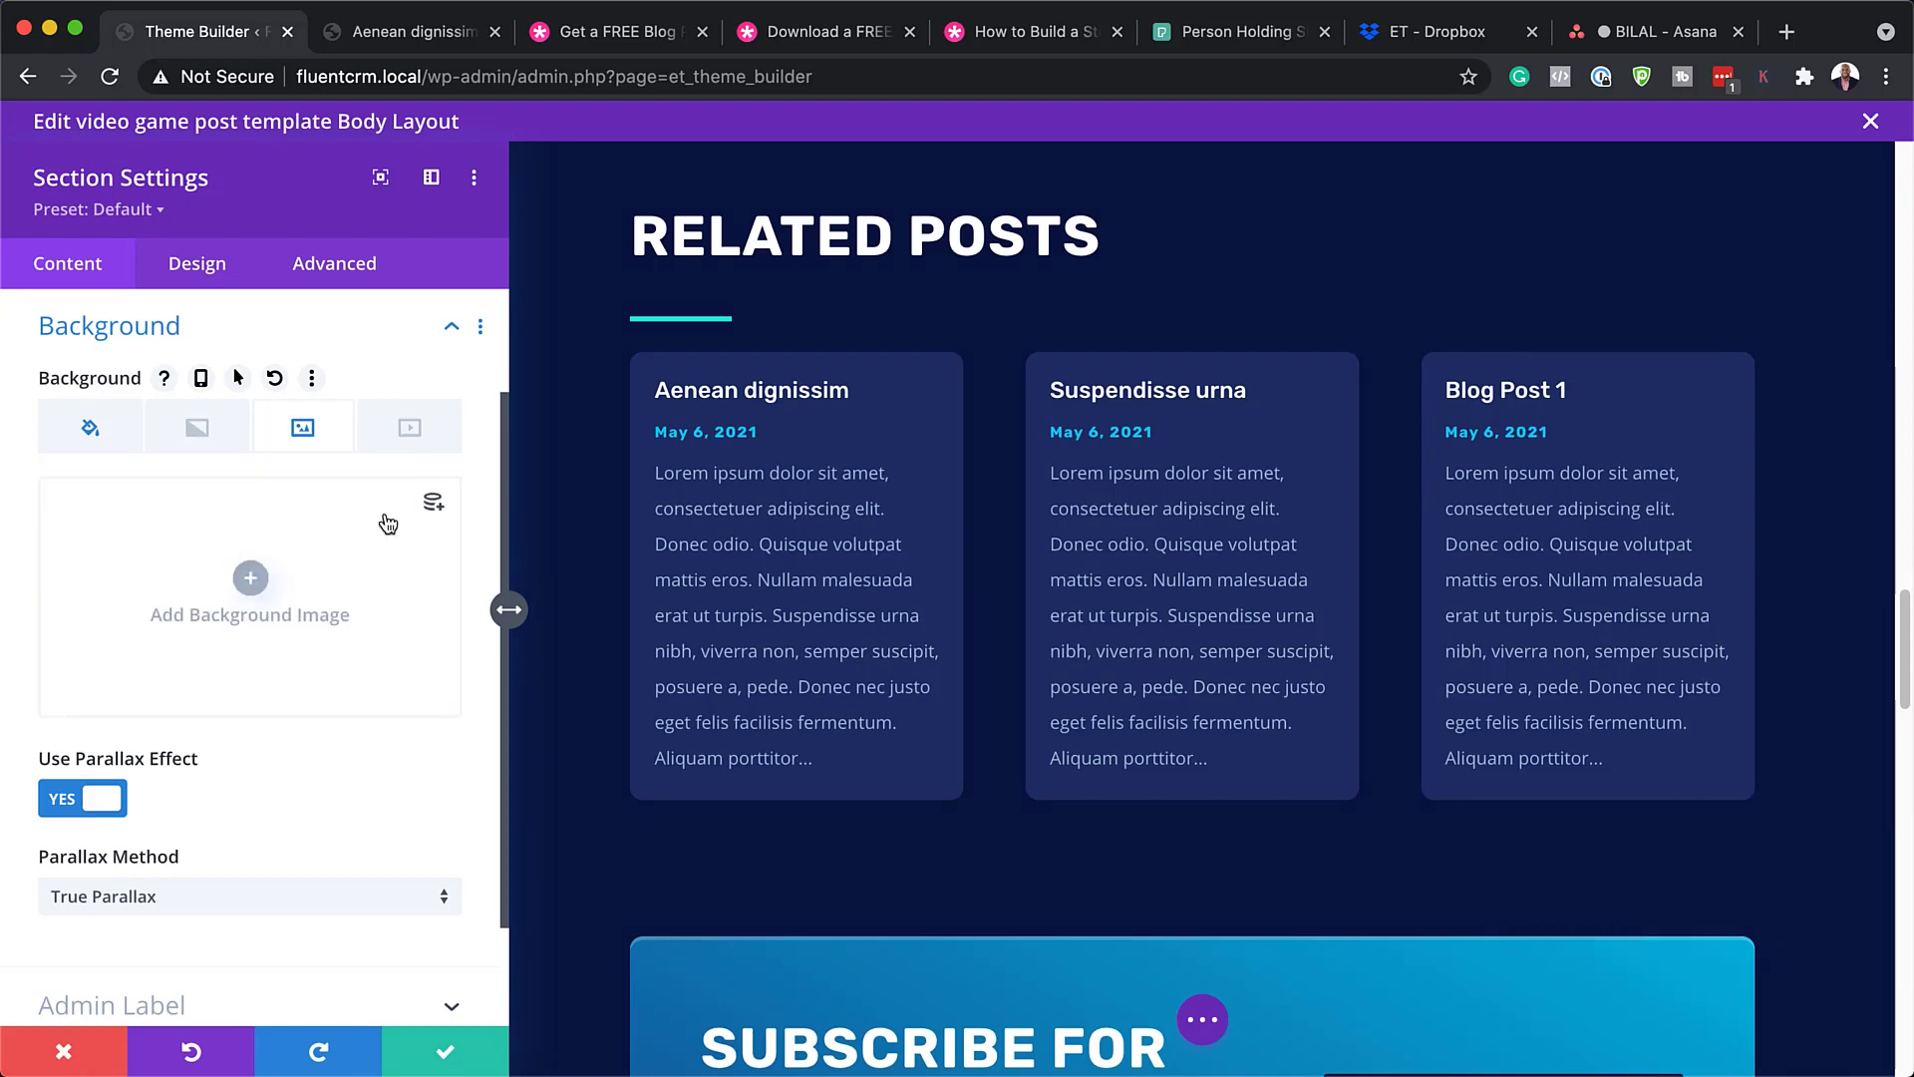
Look over the related posts section without its background image, and discard the section settings changes
{"action": "scroll", "coordinate": [1403, 704], "scroll_direction": "up", "scroll_amount": 3}
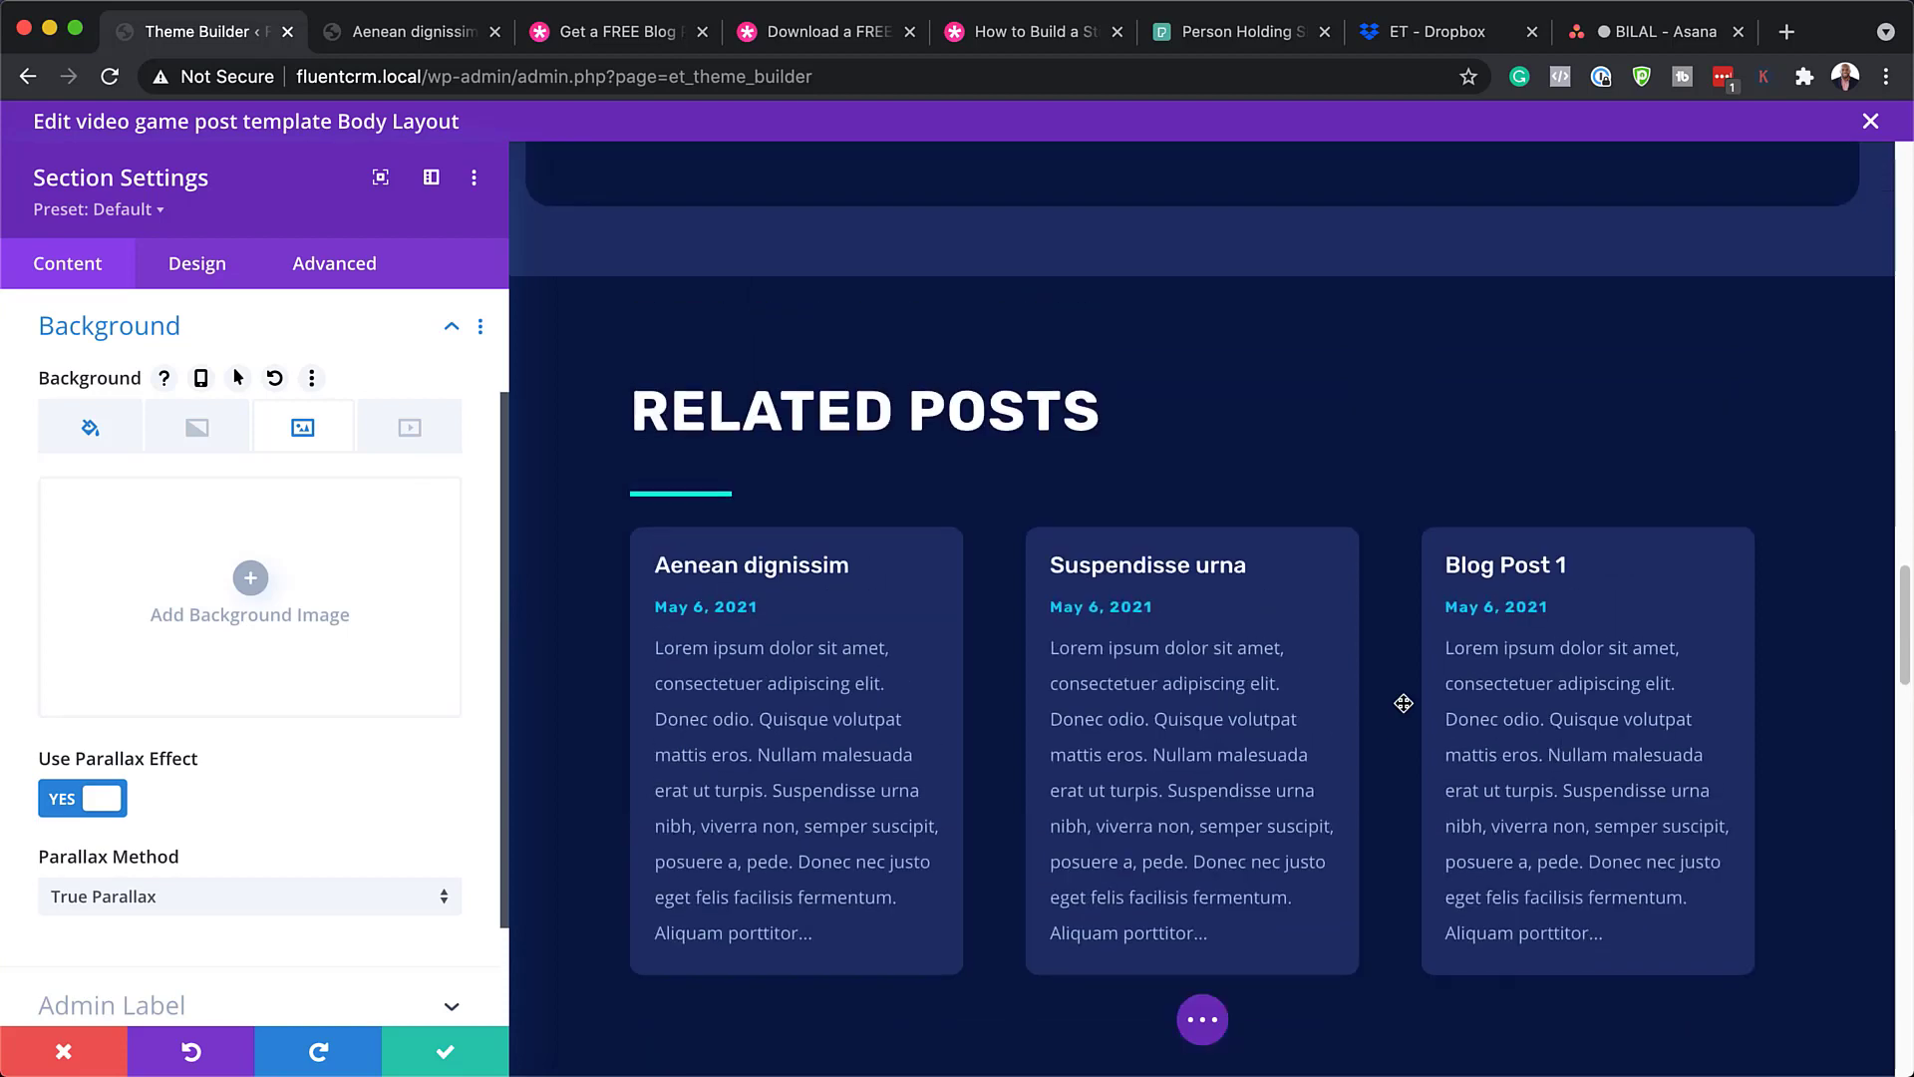
{"action": "scroll", "coordinate": [1404, 704], "scroll_direction": "up", "scroll_amount": 1}
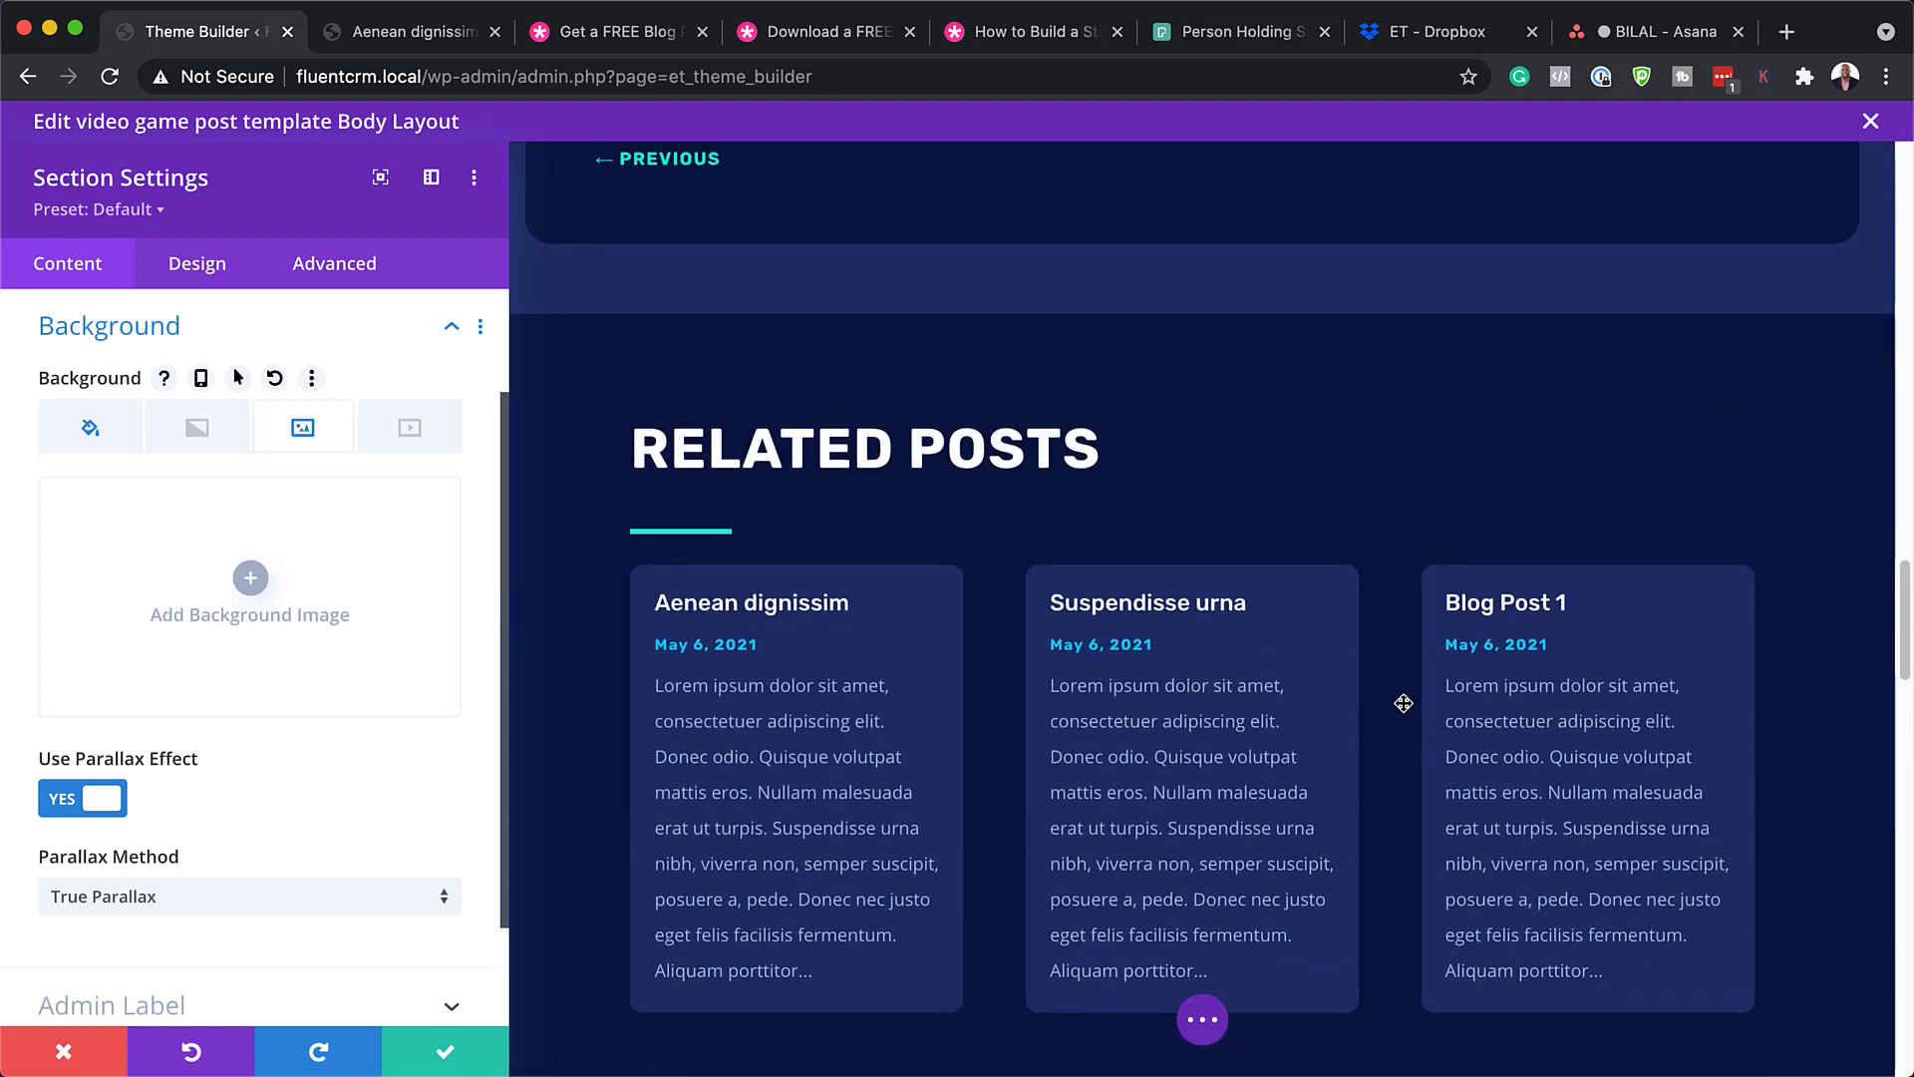
{"action": "scroll", "coordinate": [1451, 610], "scroll_direction": "down", "scroll_amount": 12}
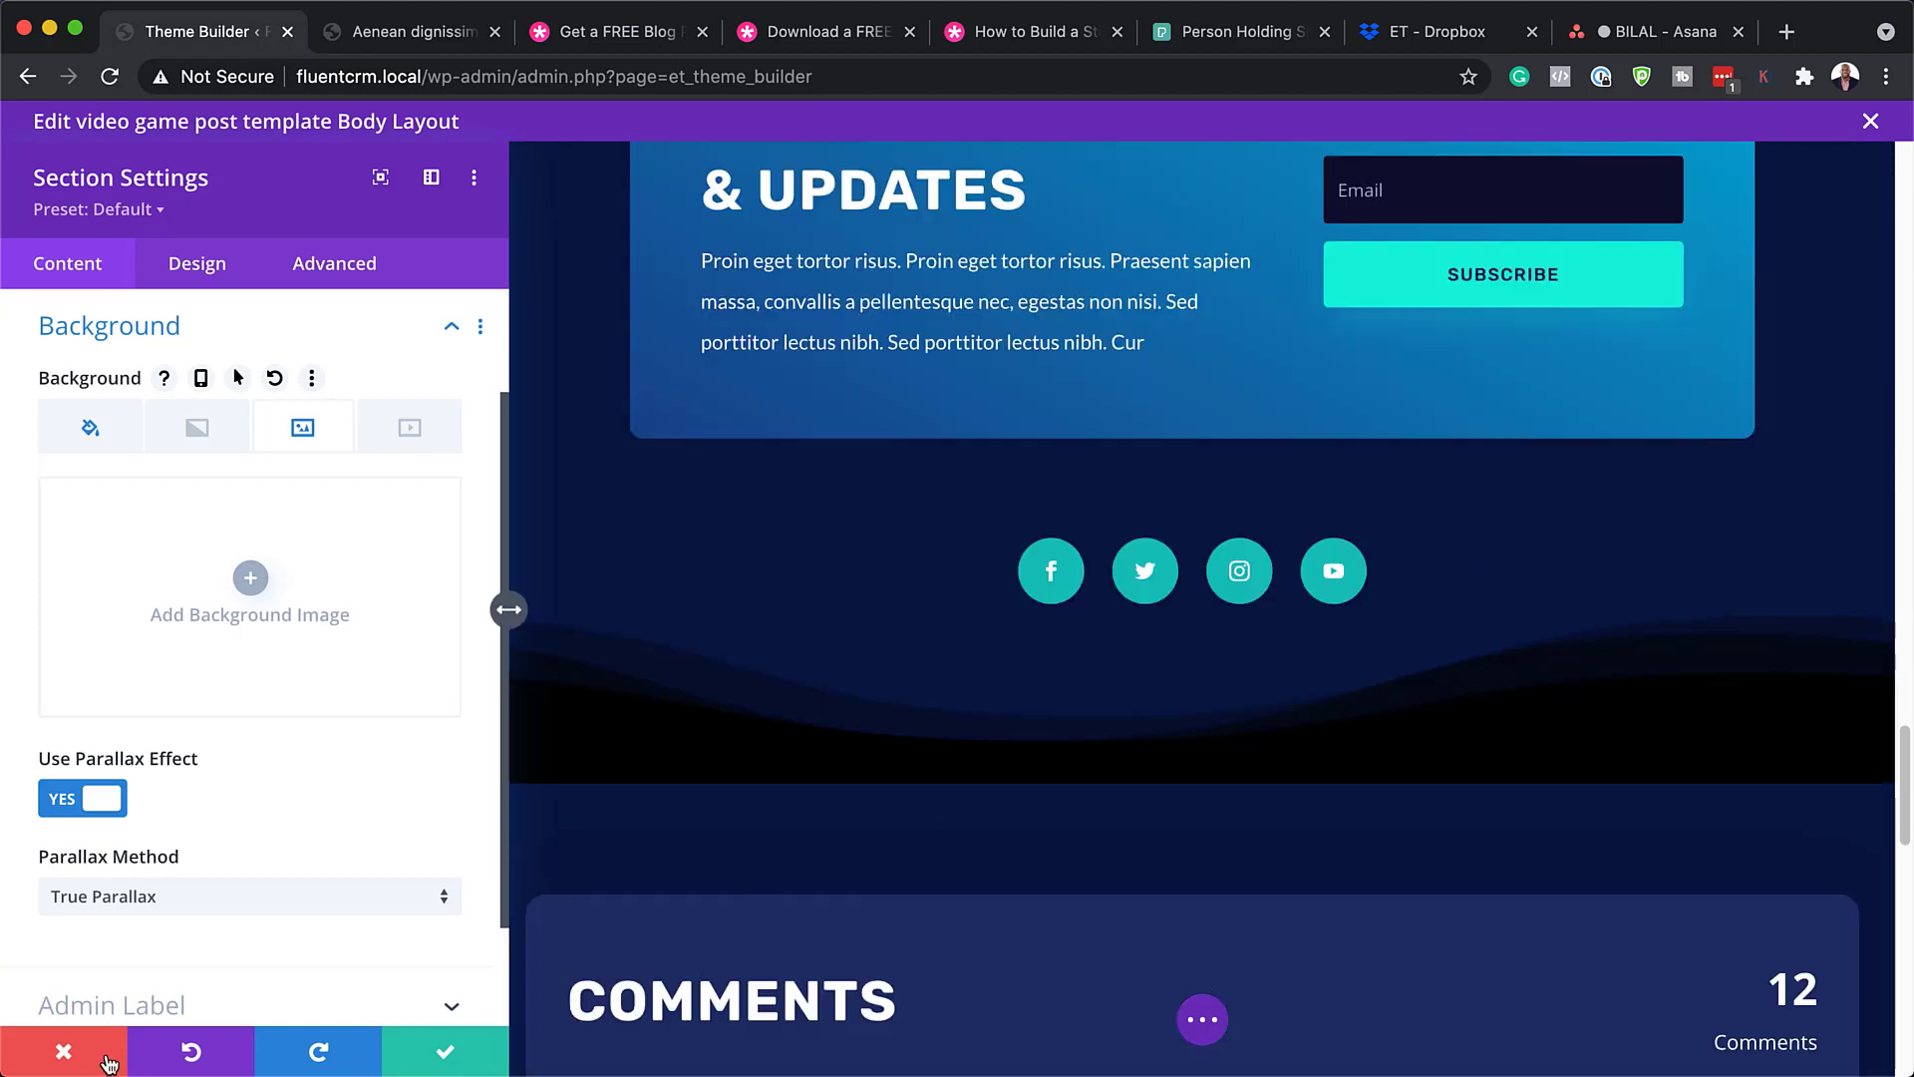
{"action": "left_click", "coordinate": [50, 1050]}
Open the Social Media Follow settings below the subscribe form, examine the facebook item's Account Link URL, and return to the network list
{"action": "scroll", "coordinate": [800, 734], "scroll_direction": "down", "scroll_amount": 6}
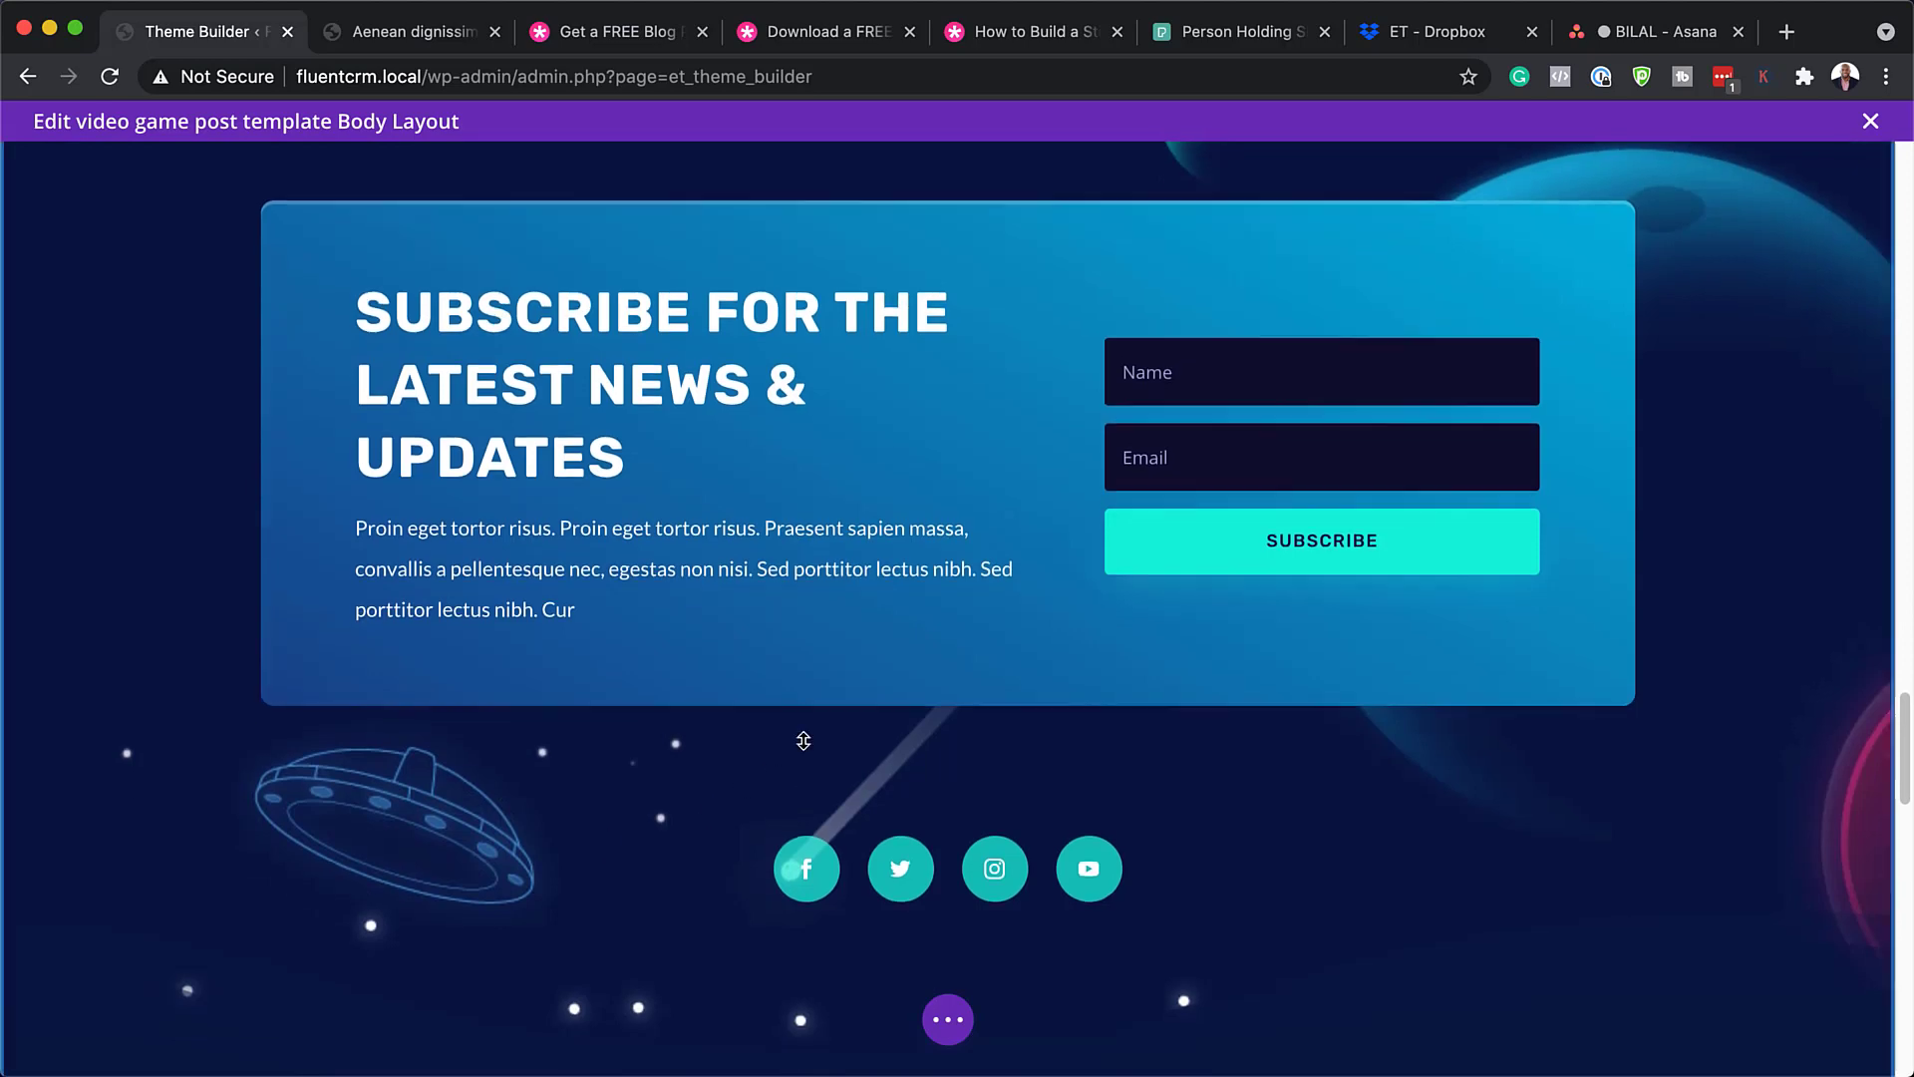
{"action": "scroll", "coordinate": [803, 741], "scroll_direction": "up", "scroll_amount": 2}
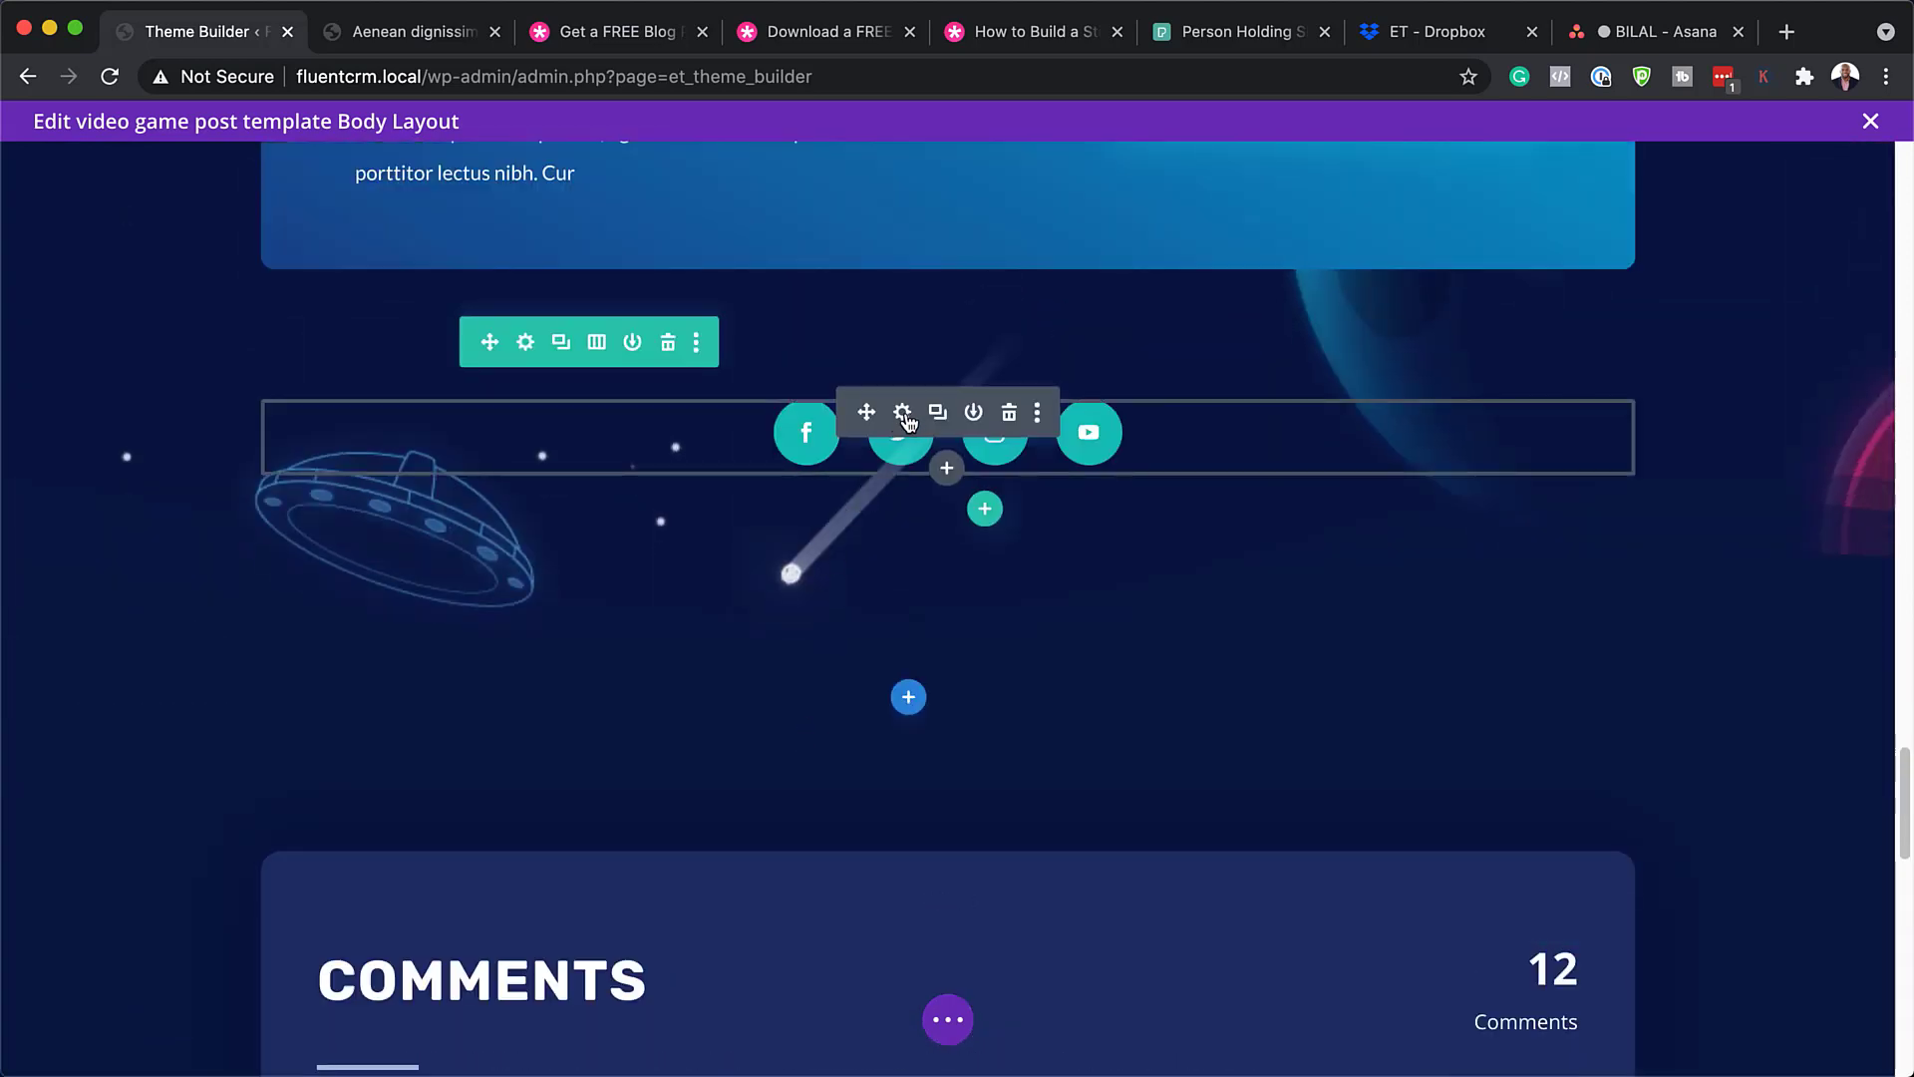
{"action": "left_click", "coordinate": [903, 413]}
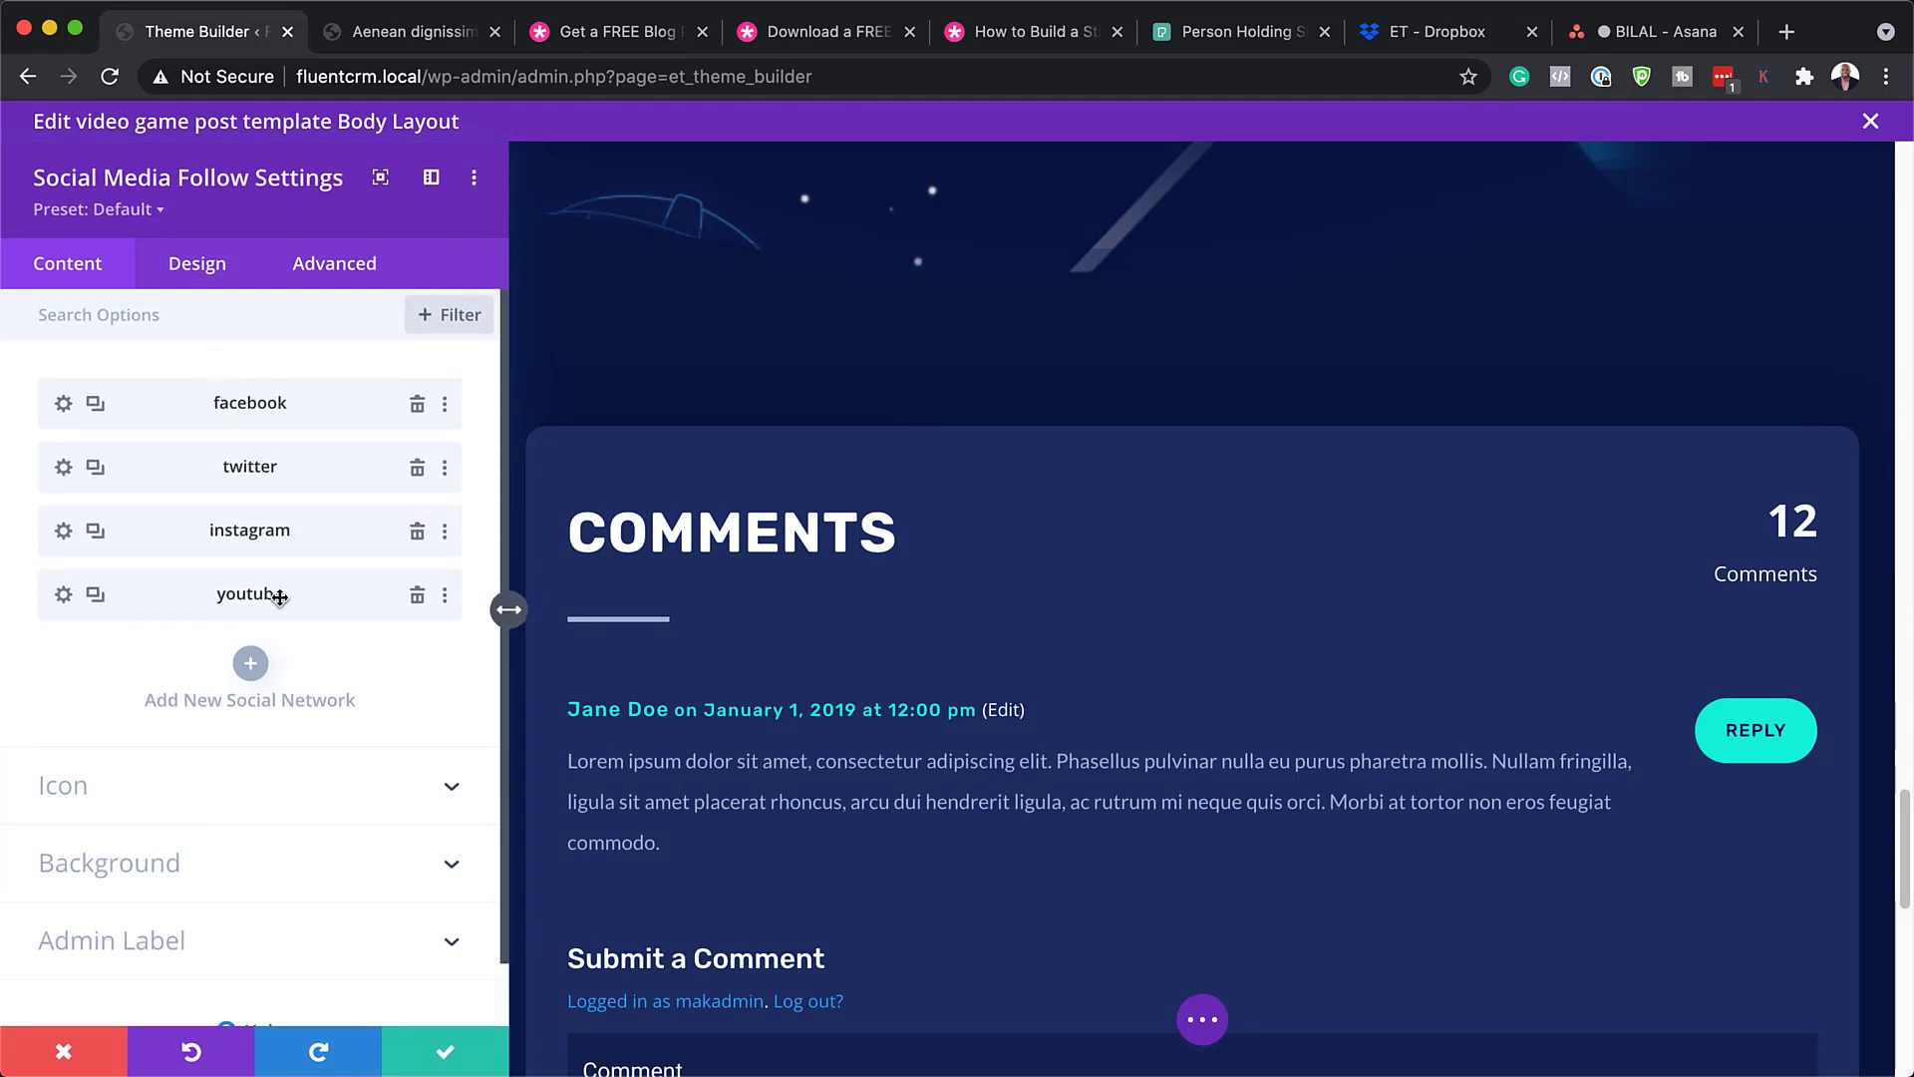
{"action": "left_click", "coordinate": [64, 405]}
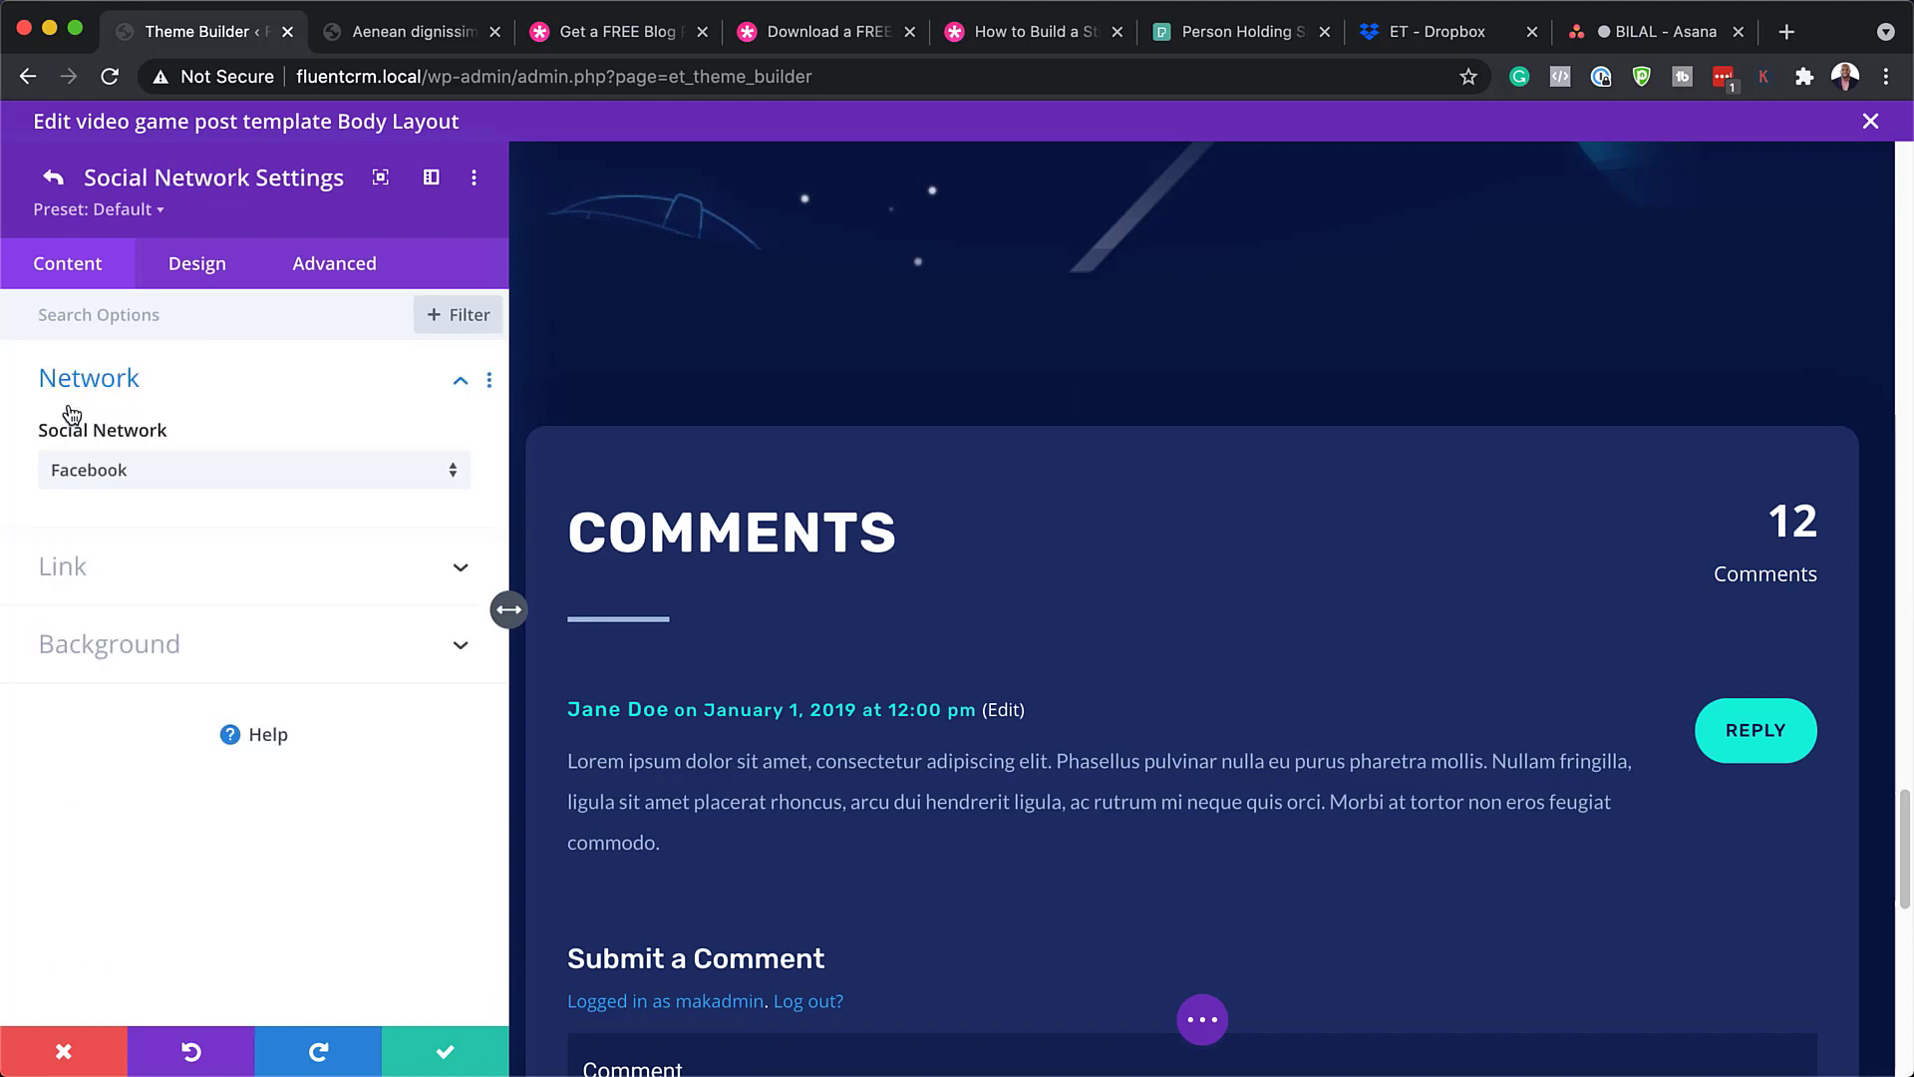
{"action": "left_click", "coordinate": [85, 573]}
{"action": "left_click", "coordinate": [87, 566]}
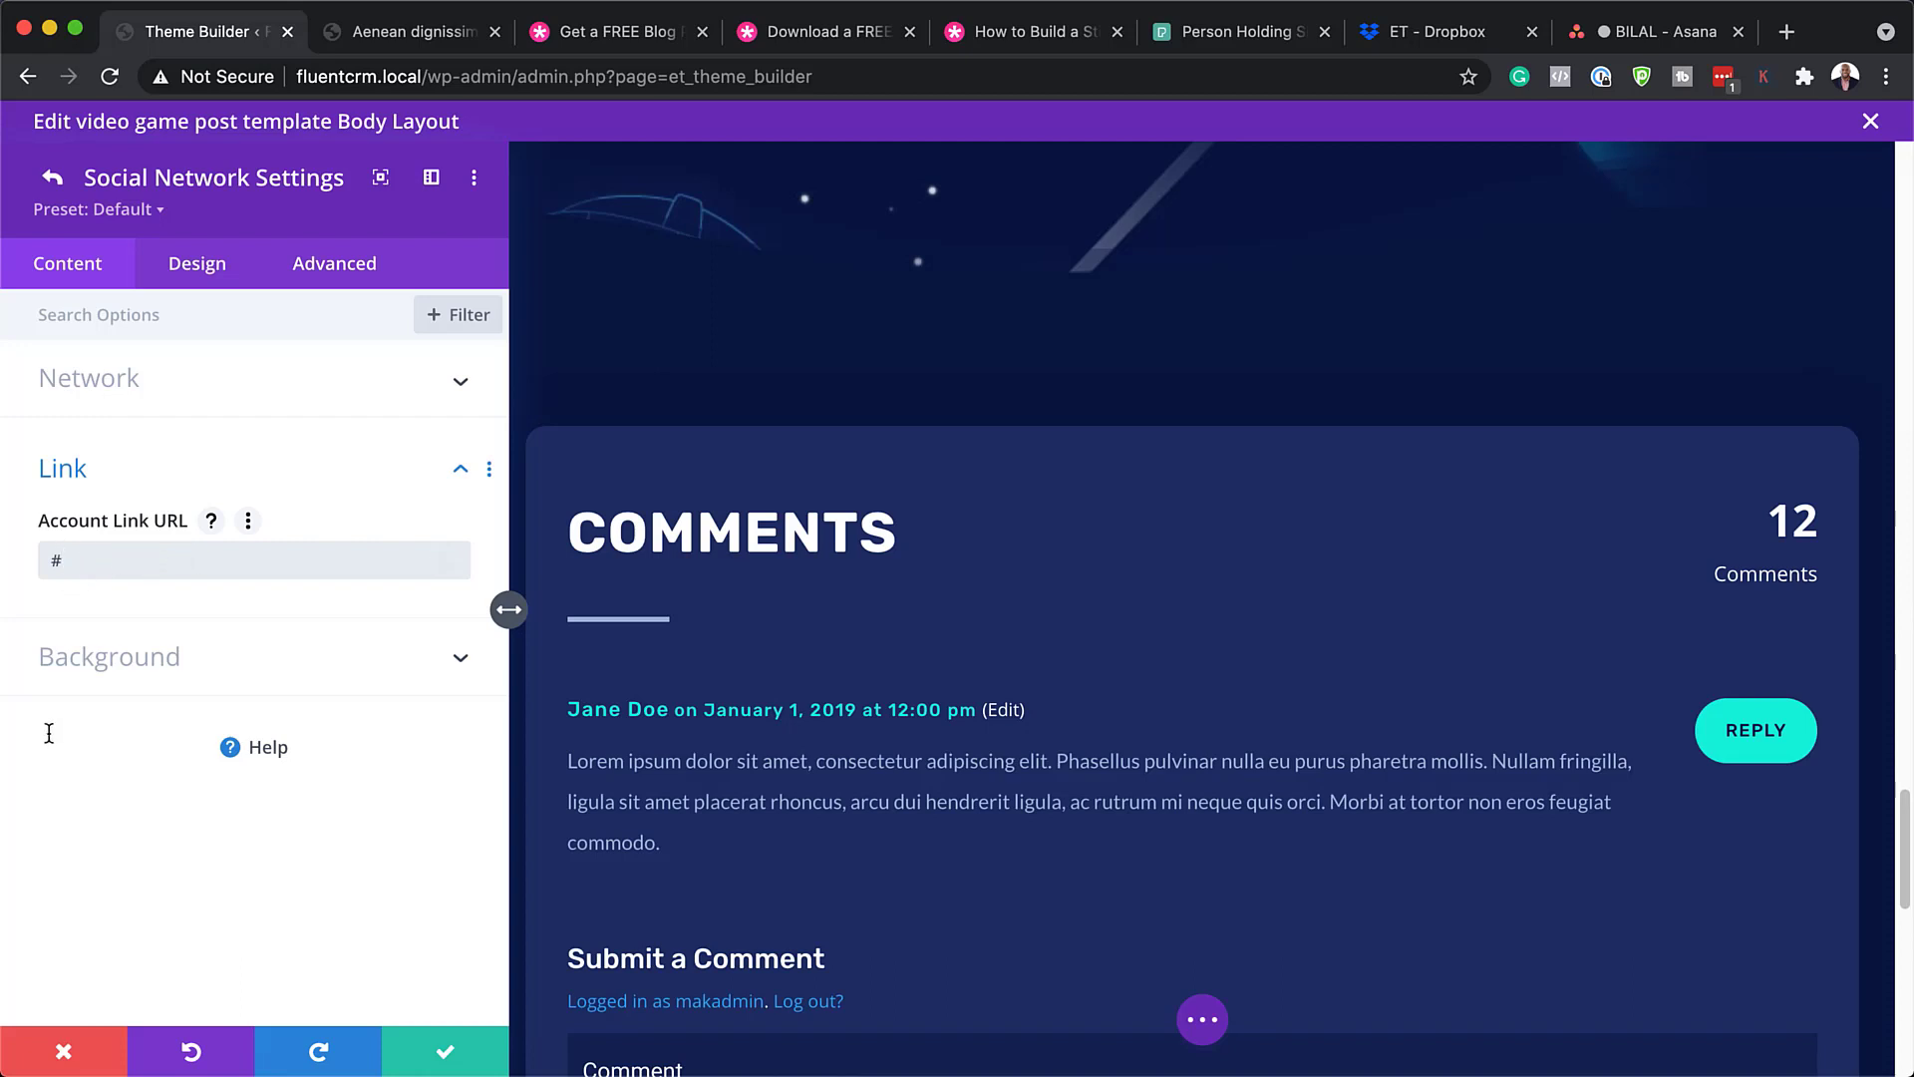
{"action": "left_click", "coordinate": [52, 180]}
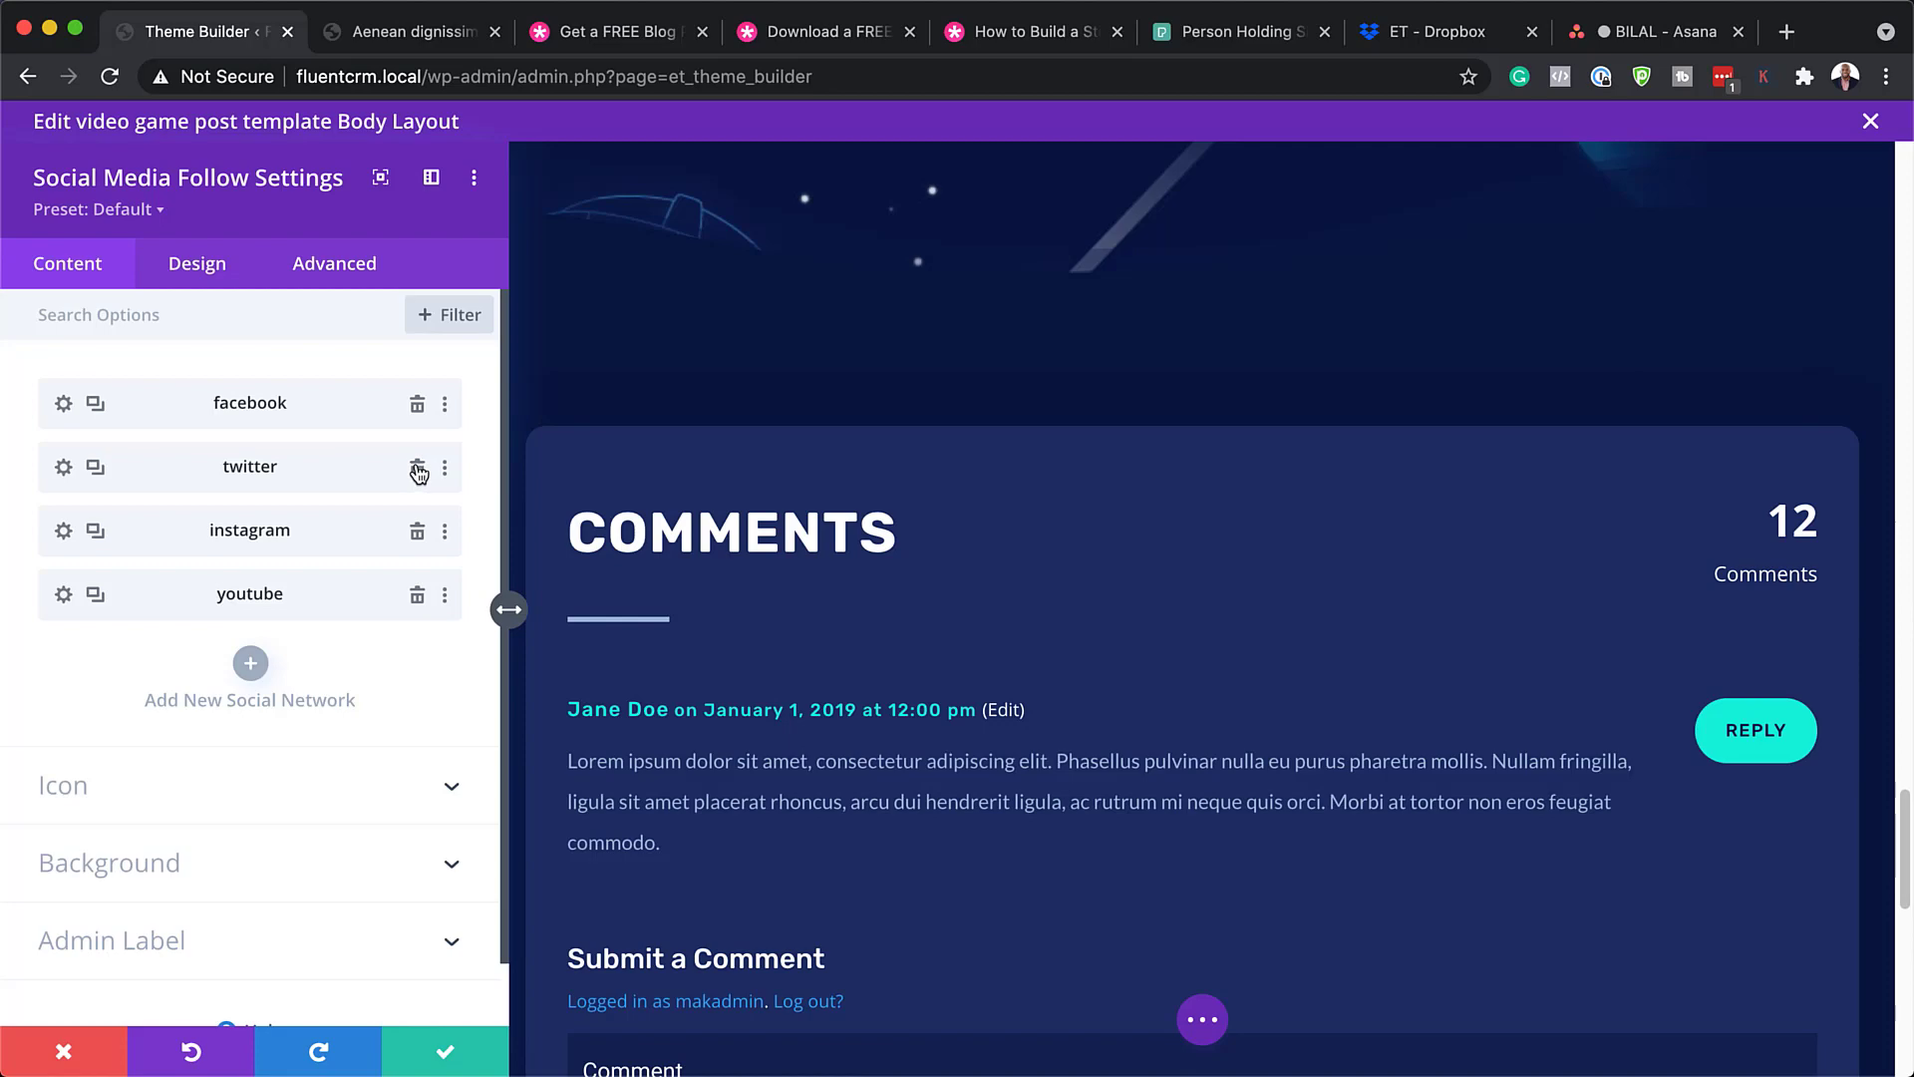
Duplicate the youtube item in the Social Media Follow module and check the icon row in the layout
{"action": "left_click", "coordinate": [95, 598]}
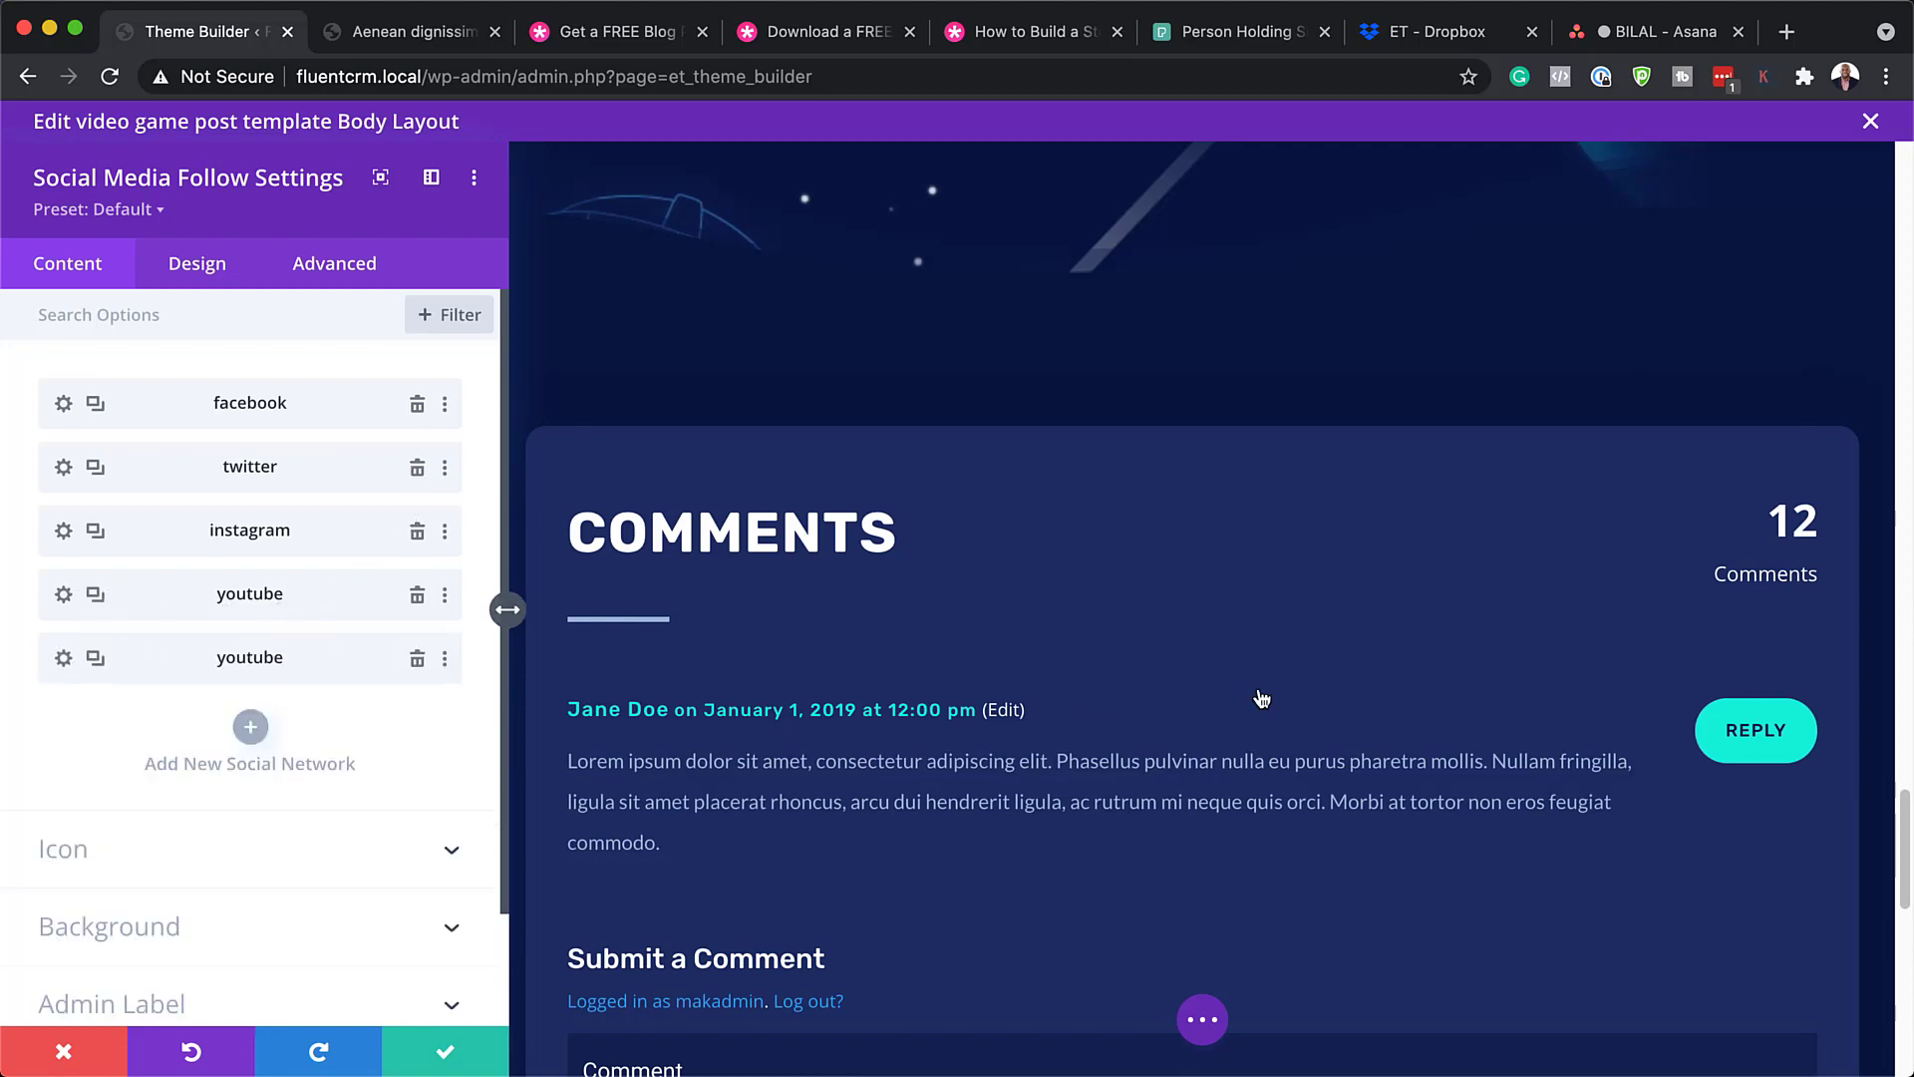
{"action": "scroll", "coordinate": [1258, 696], "scroll_direction": "down", "scroll_amount": 5}
{"action": "scroll", "coordinate": [1265, 698], "scroll_direction": "up", "scroll_amount": 9}
{"action": "scroll", "coordinate": [1268, 702], "scroll_direction": "up", "scroll_amount": 2}
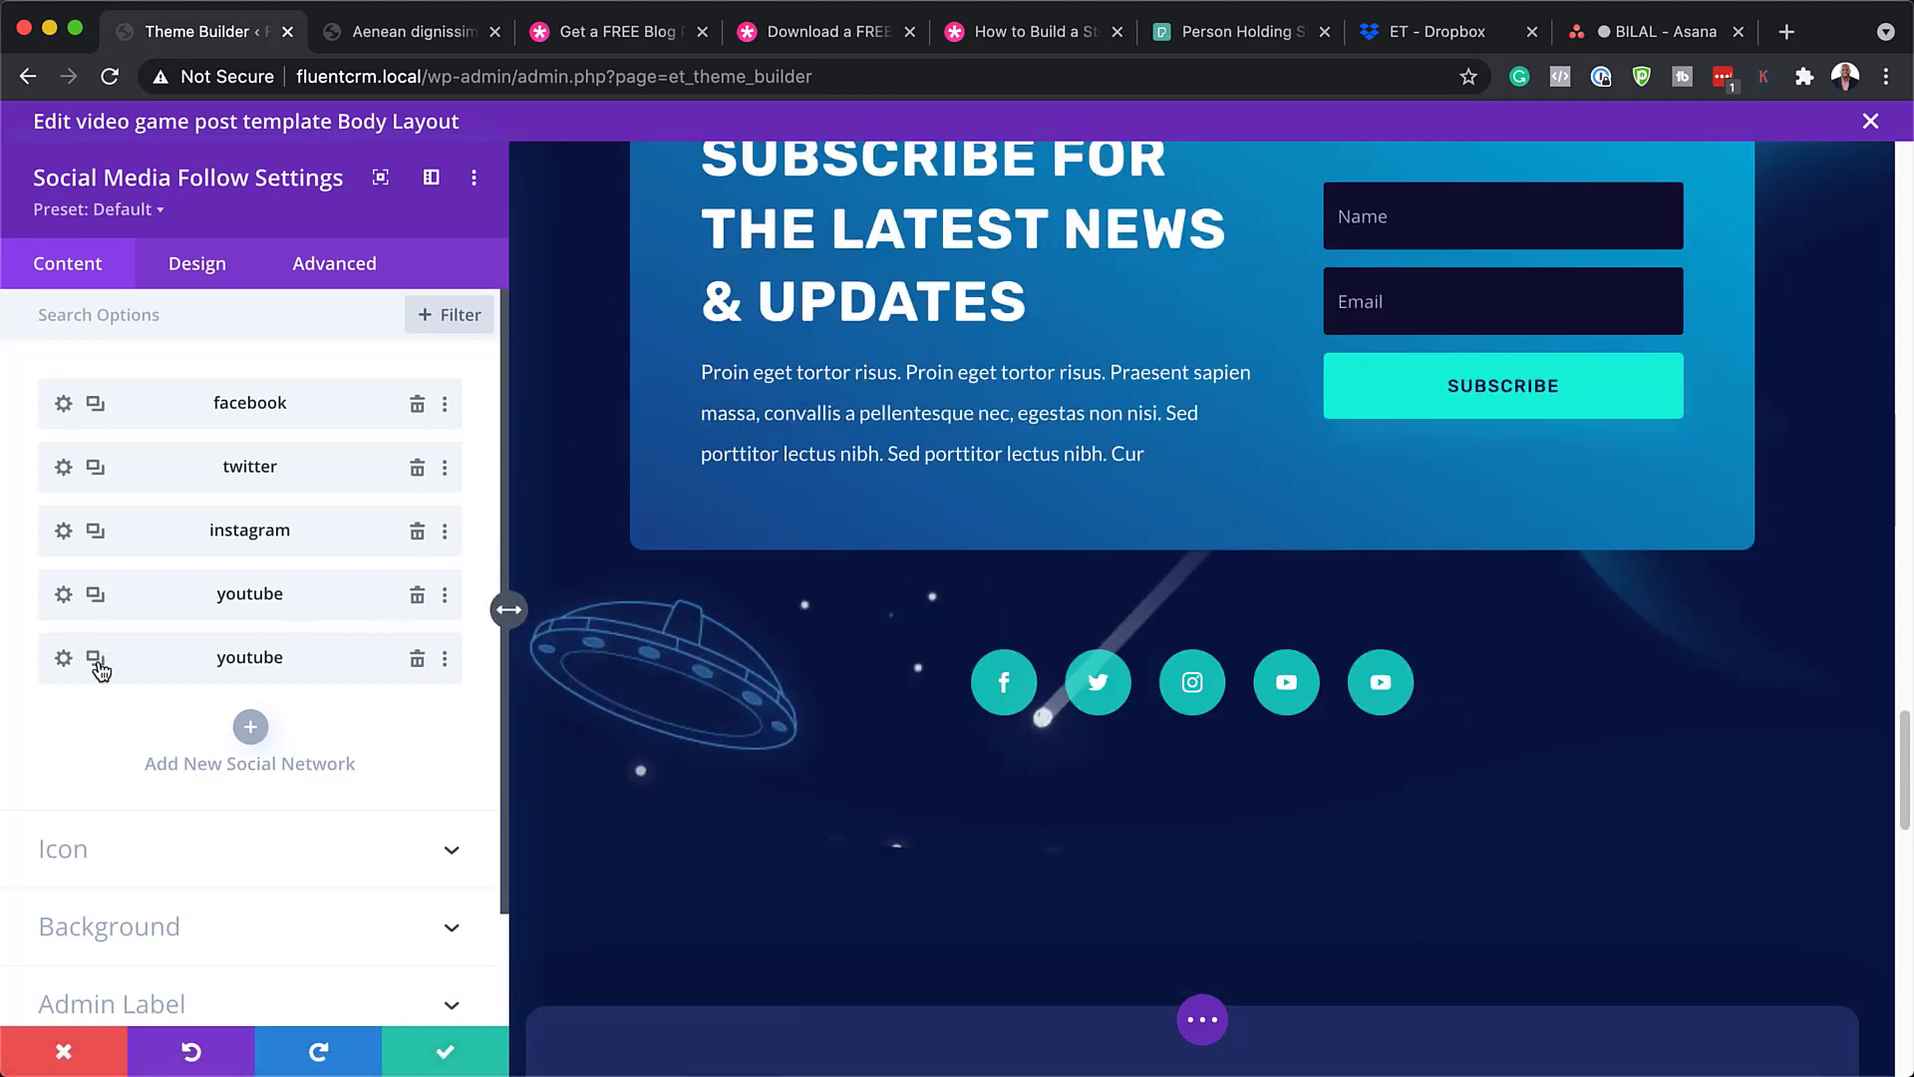
Try changing the duplicated youtube item's network to Pinterest, view its Account Link URL, and discard the social media changes
{"action": "left_click", "coordinate": [66, 663]}
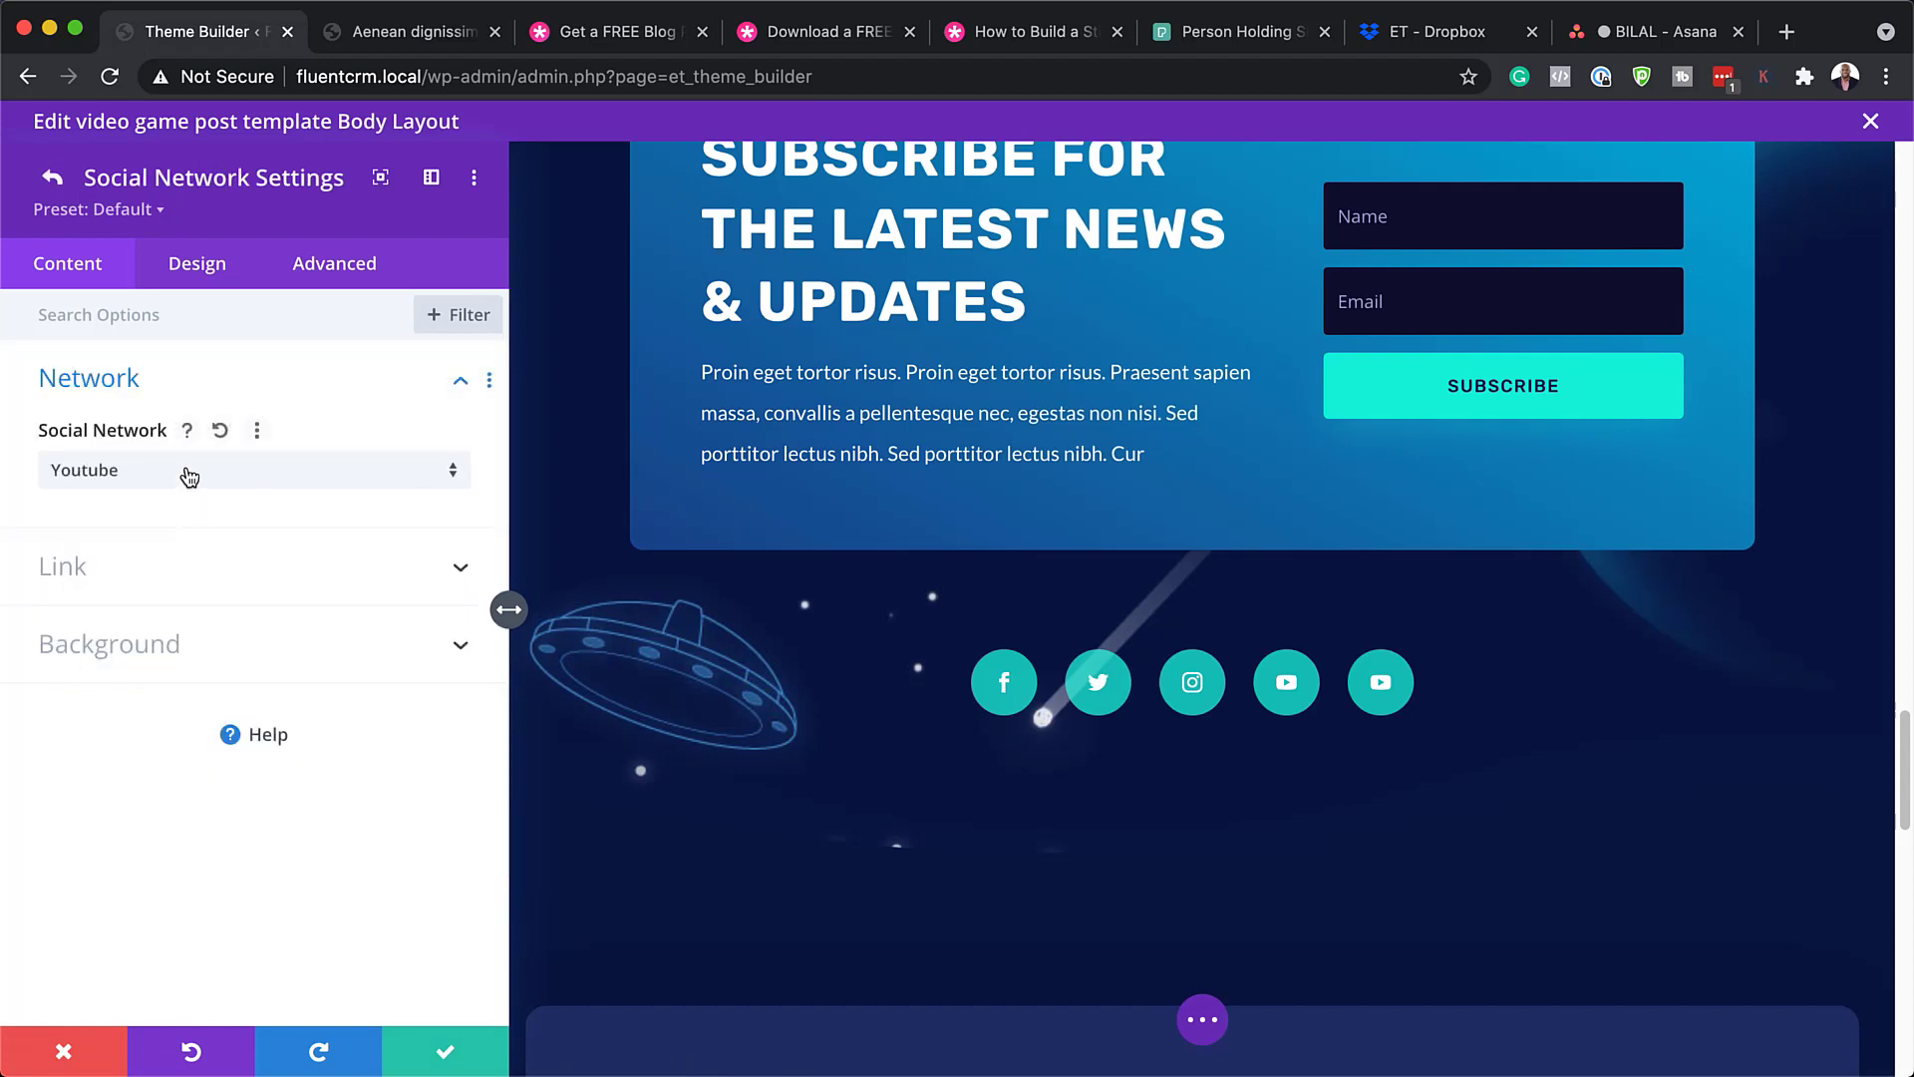
{"action": "left_click", "coordinate": [186, 475]}
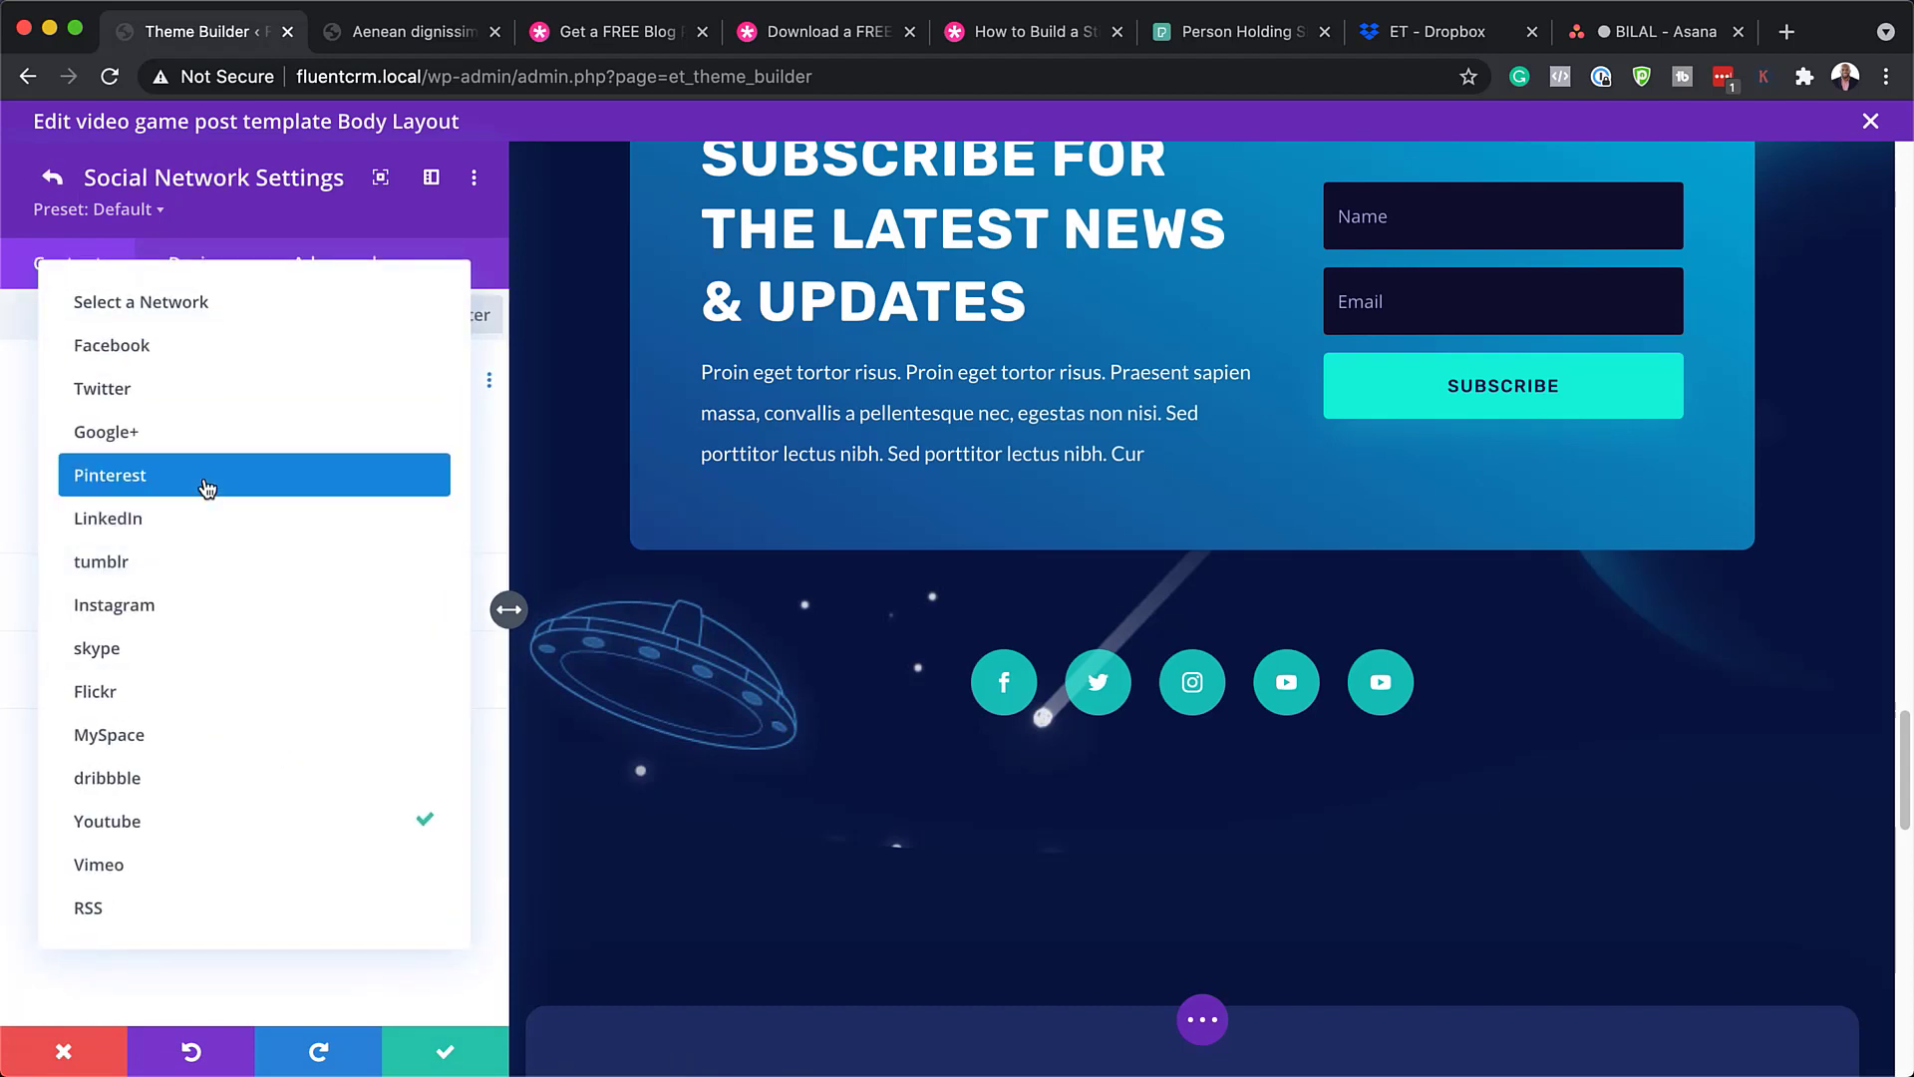
{"action": "left_click", "coordinate": [203, 481]}
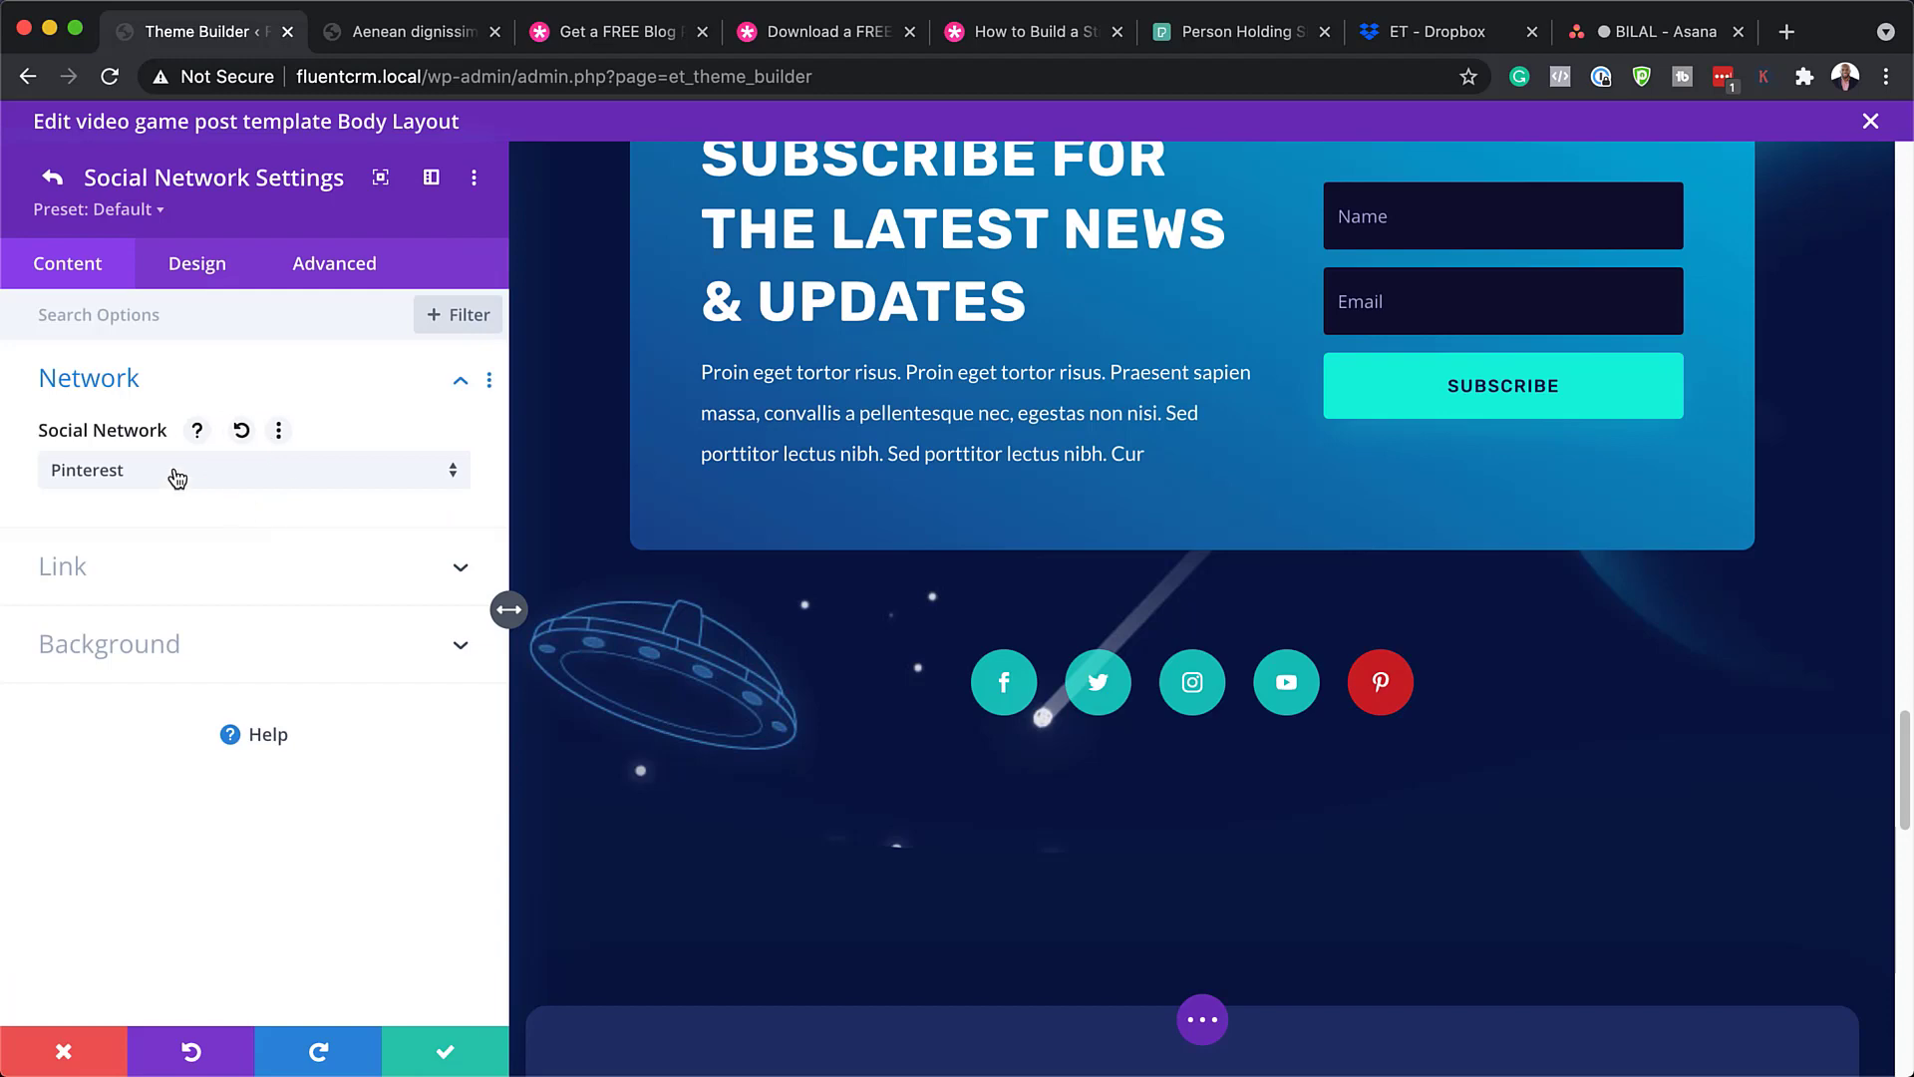
{"action": "left_click", "coordinate": [93, 570]}
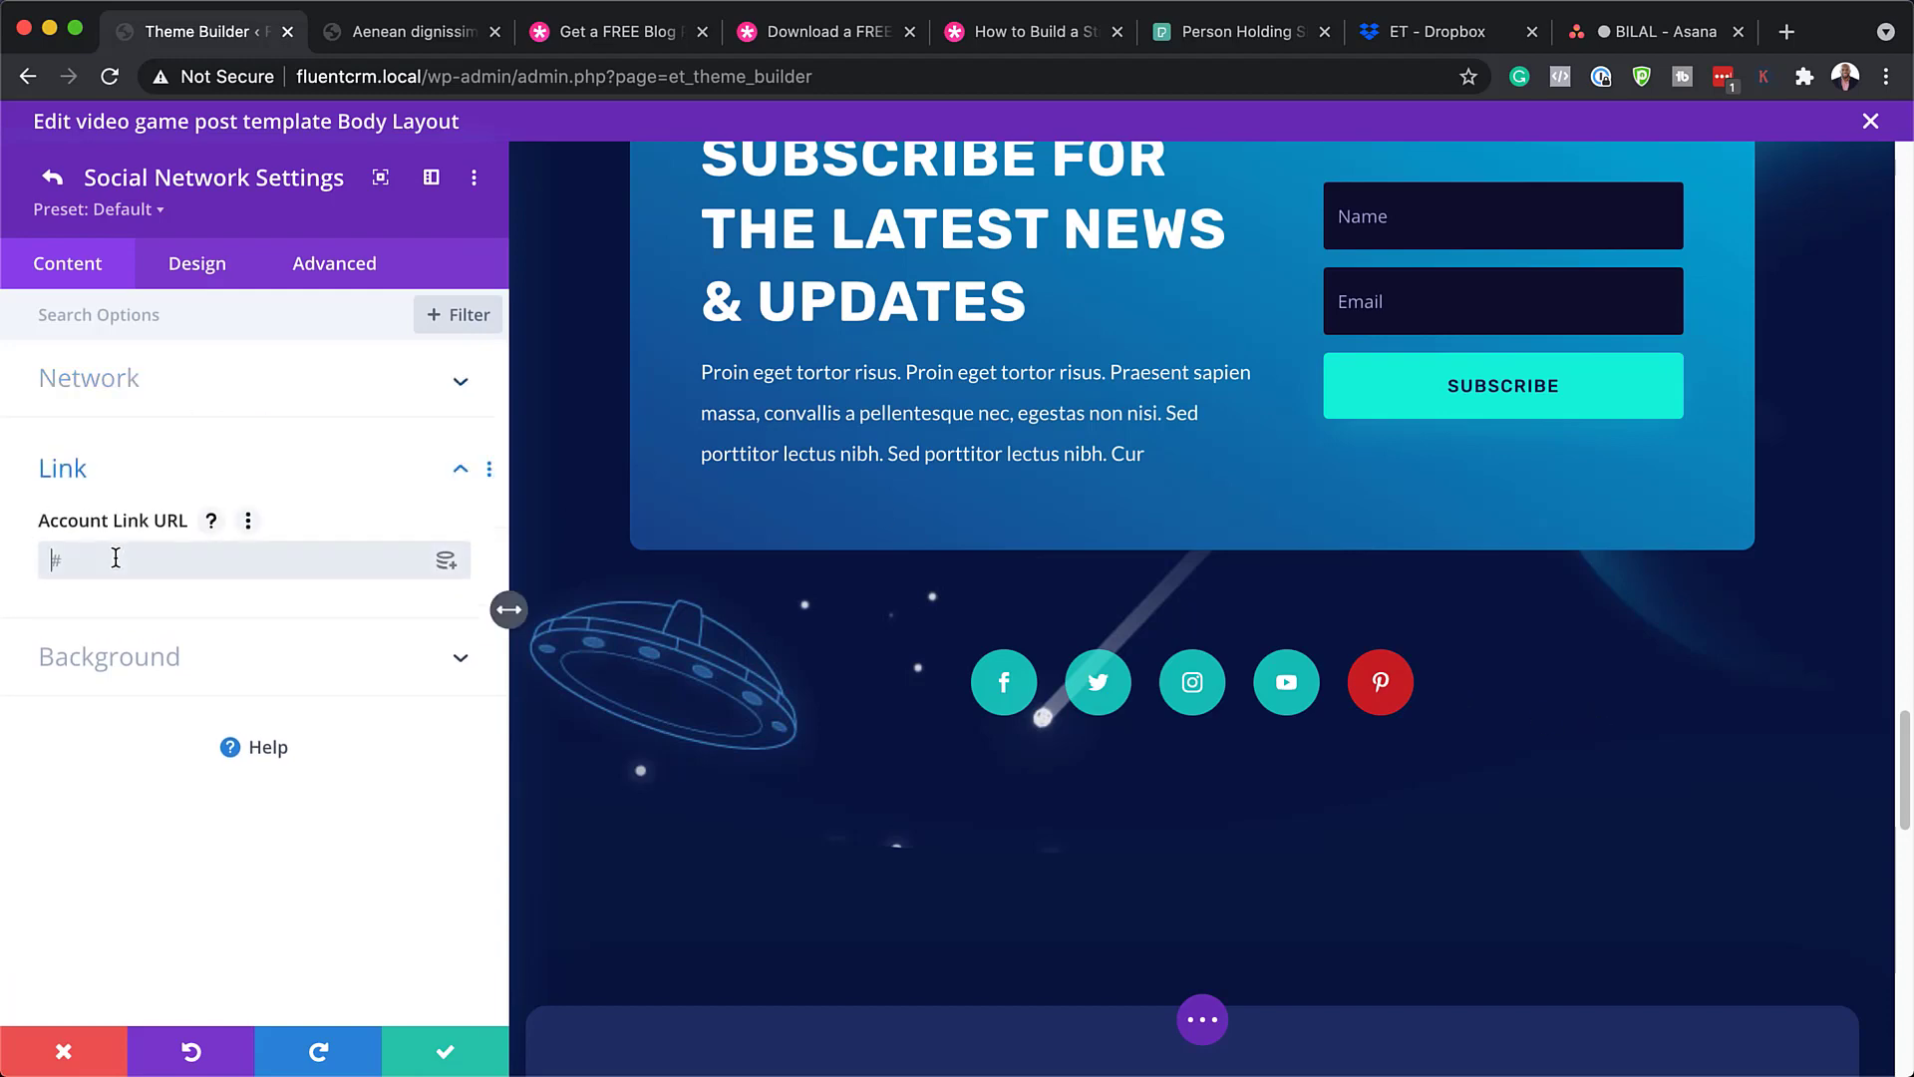
{"action": "left_click", "coordinate": [72, 1047]}
Open the design settings of the Comments module in the body layout
{"action": "scroll", "coordinate": [1063, 641], "scroll_direction": "down", "scroll_amount": 15}
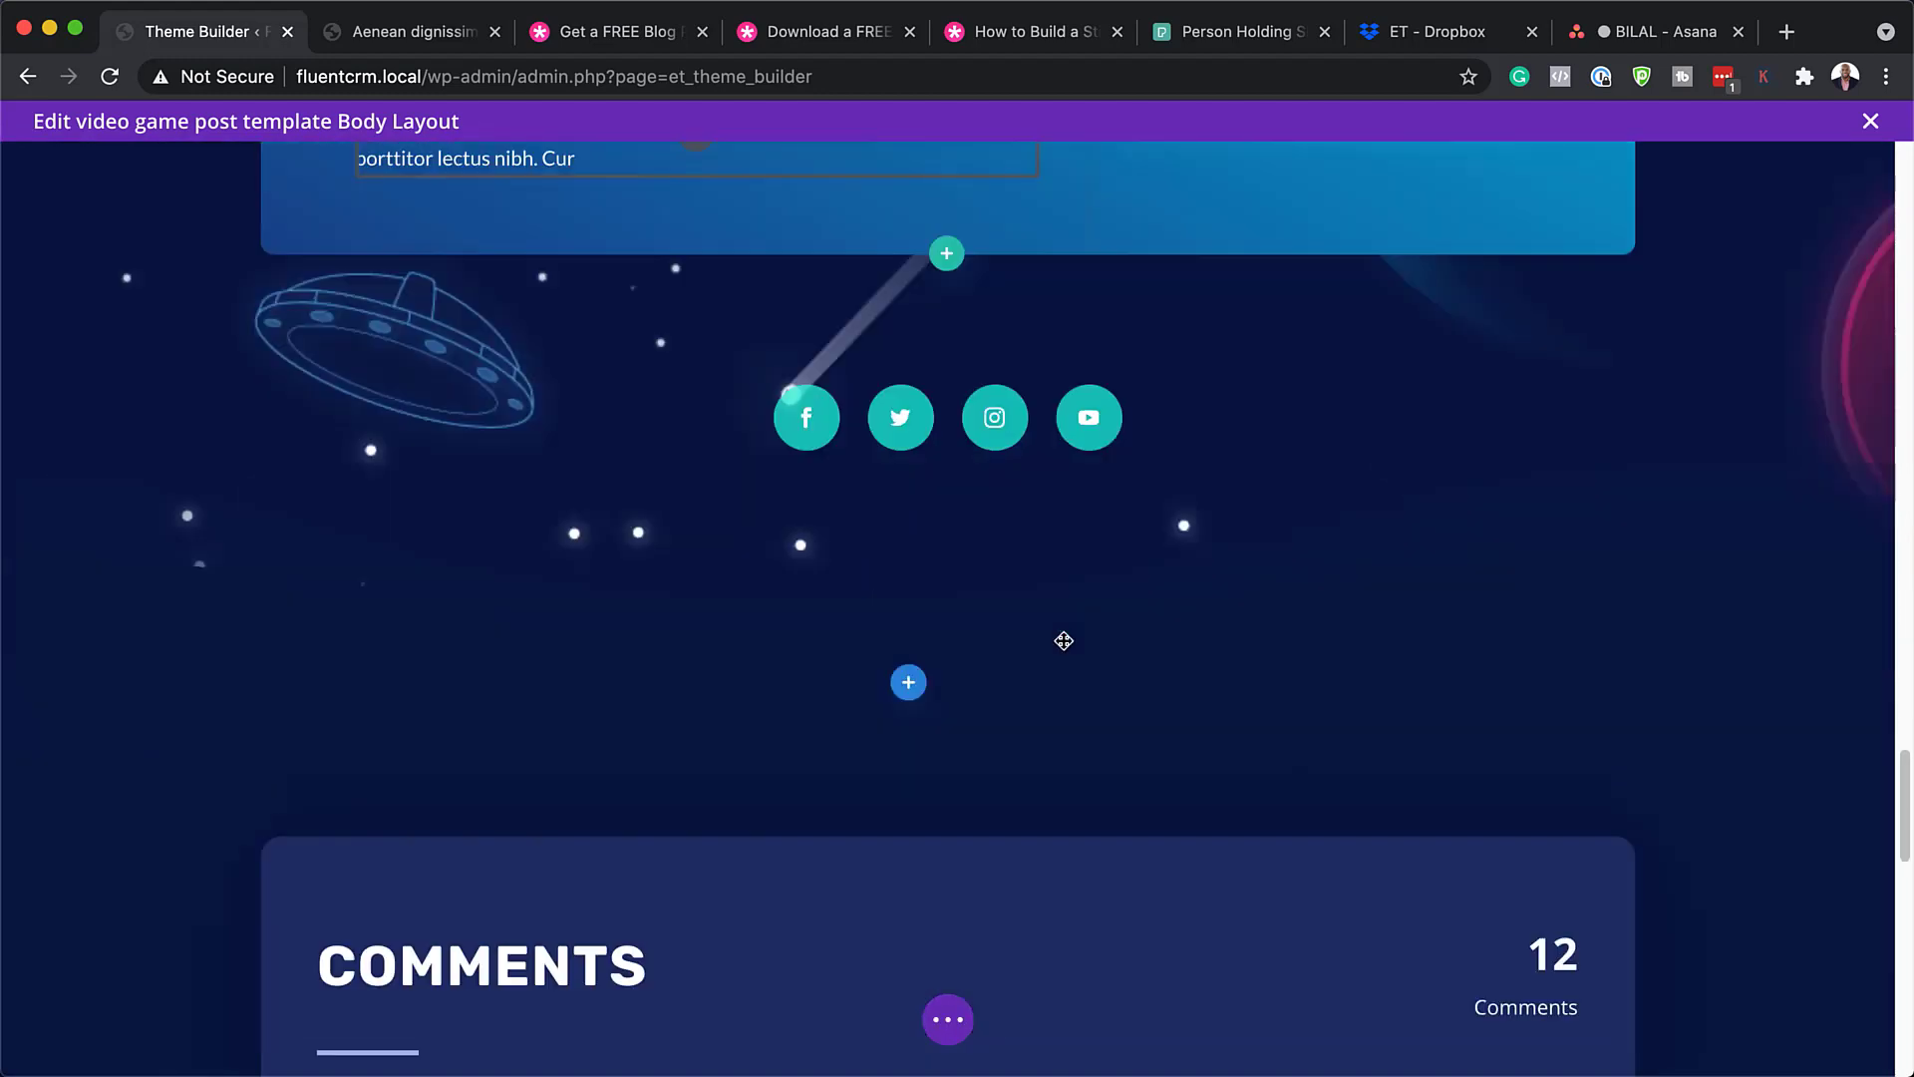
{"action": "scroll", "coordinate": [1064, 640], "scroll_direction": "up", "scroll_amount": 2}
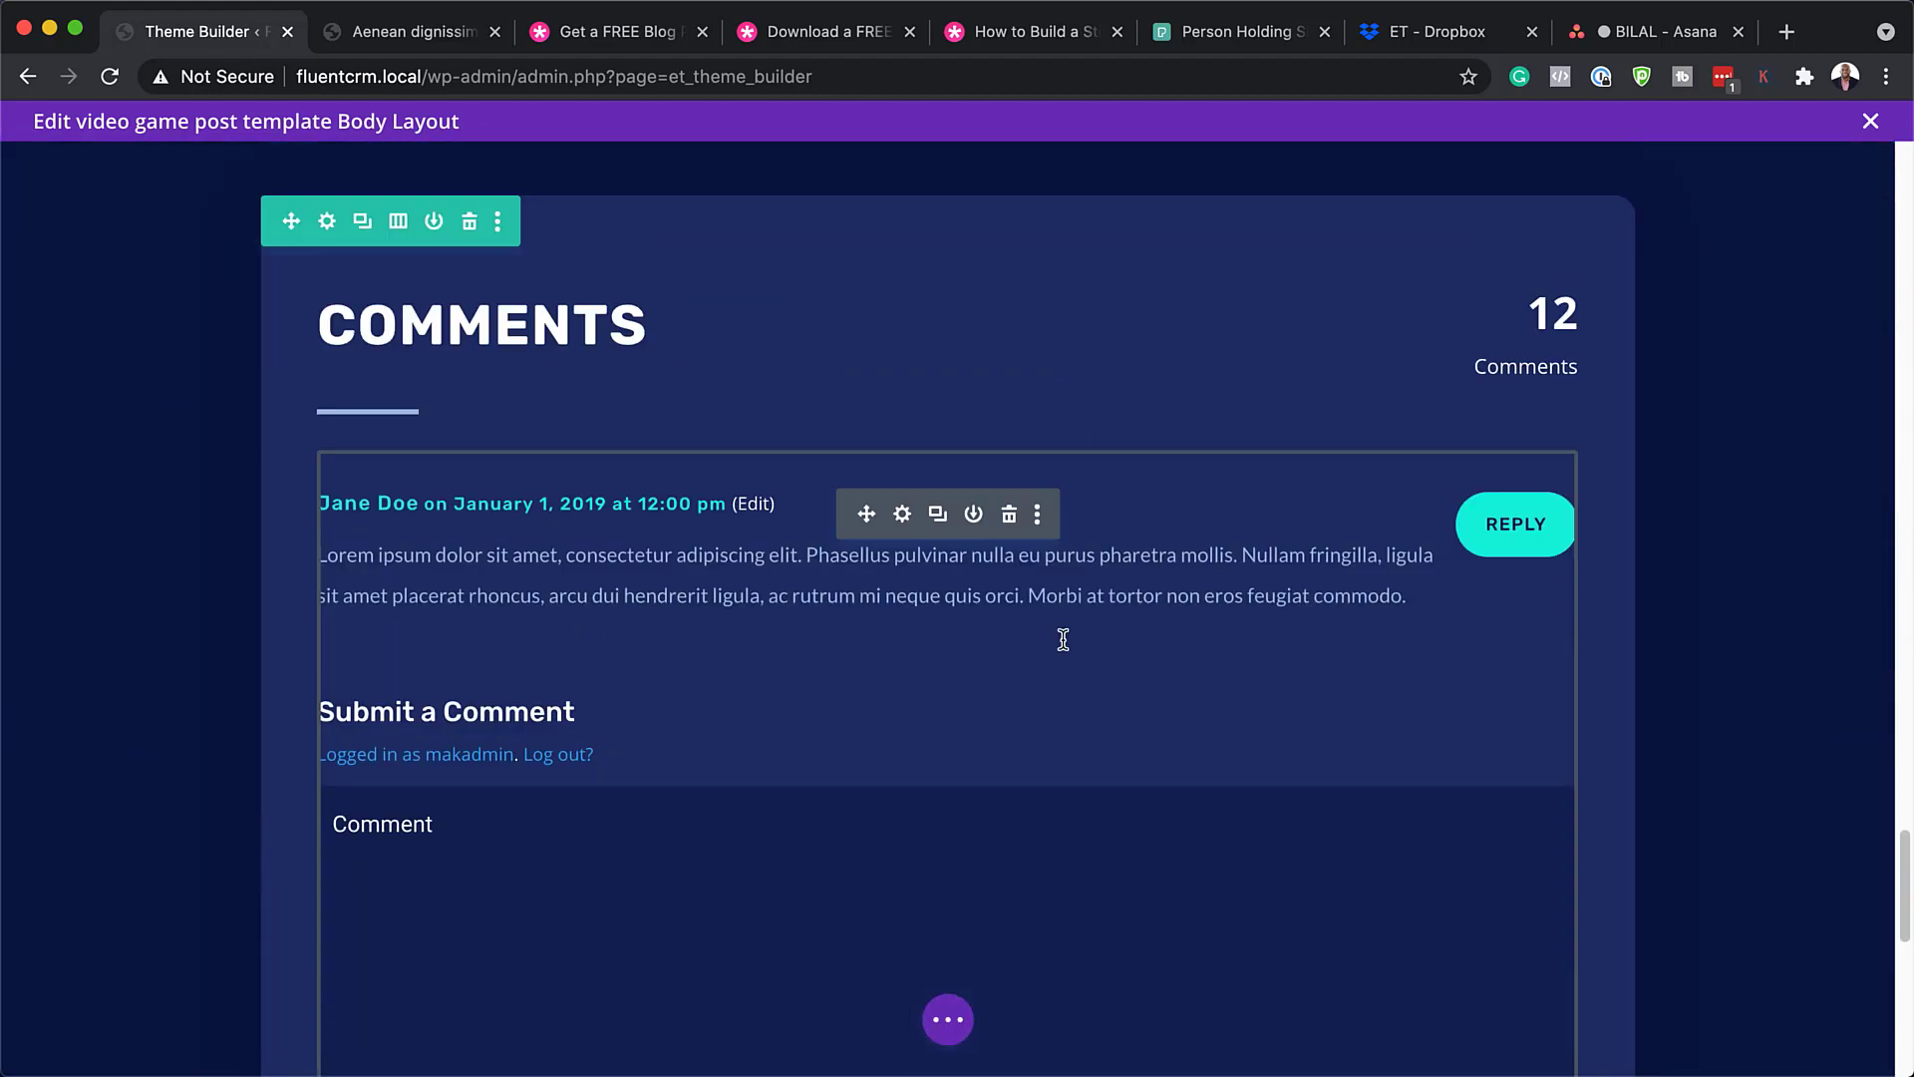
{"action": "left_click", "coordinate": [903, 515]}
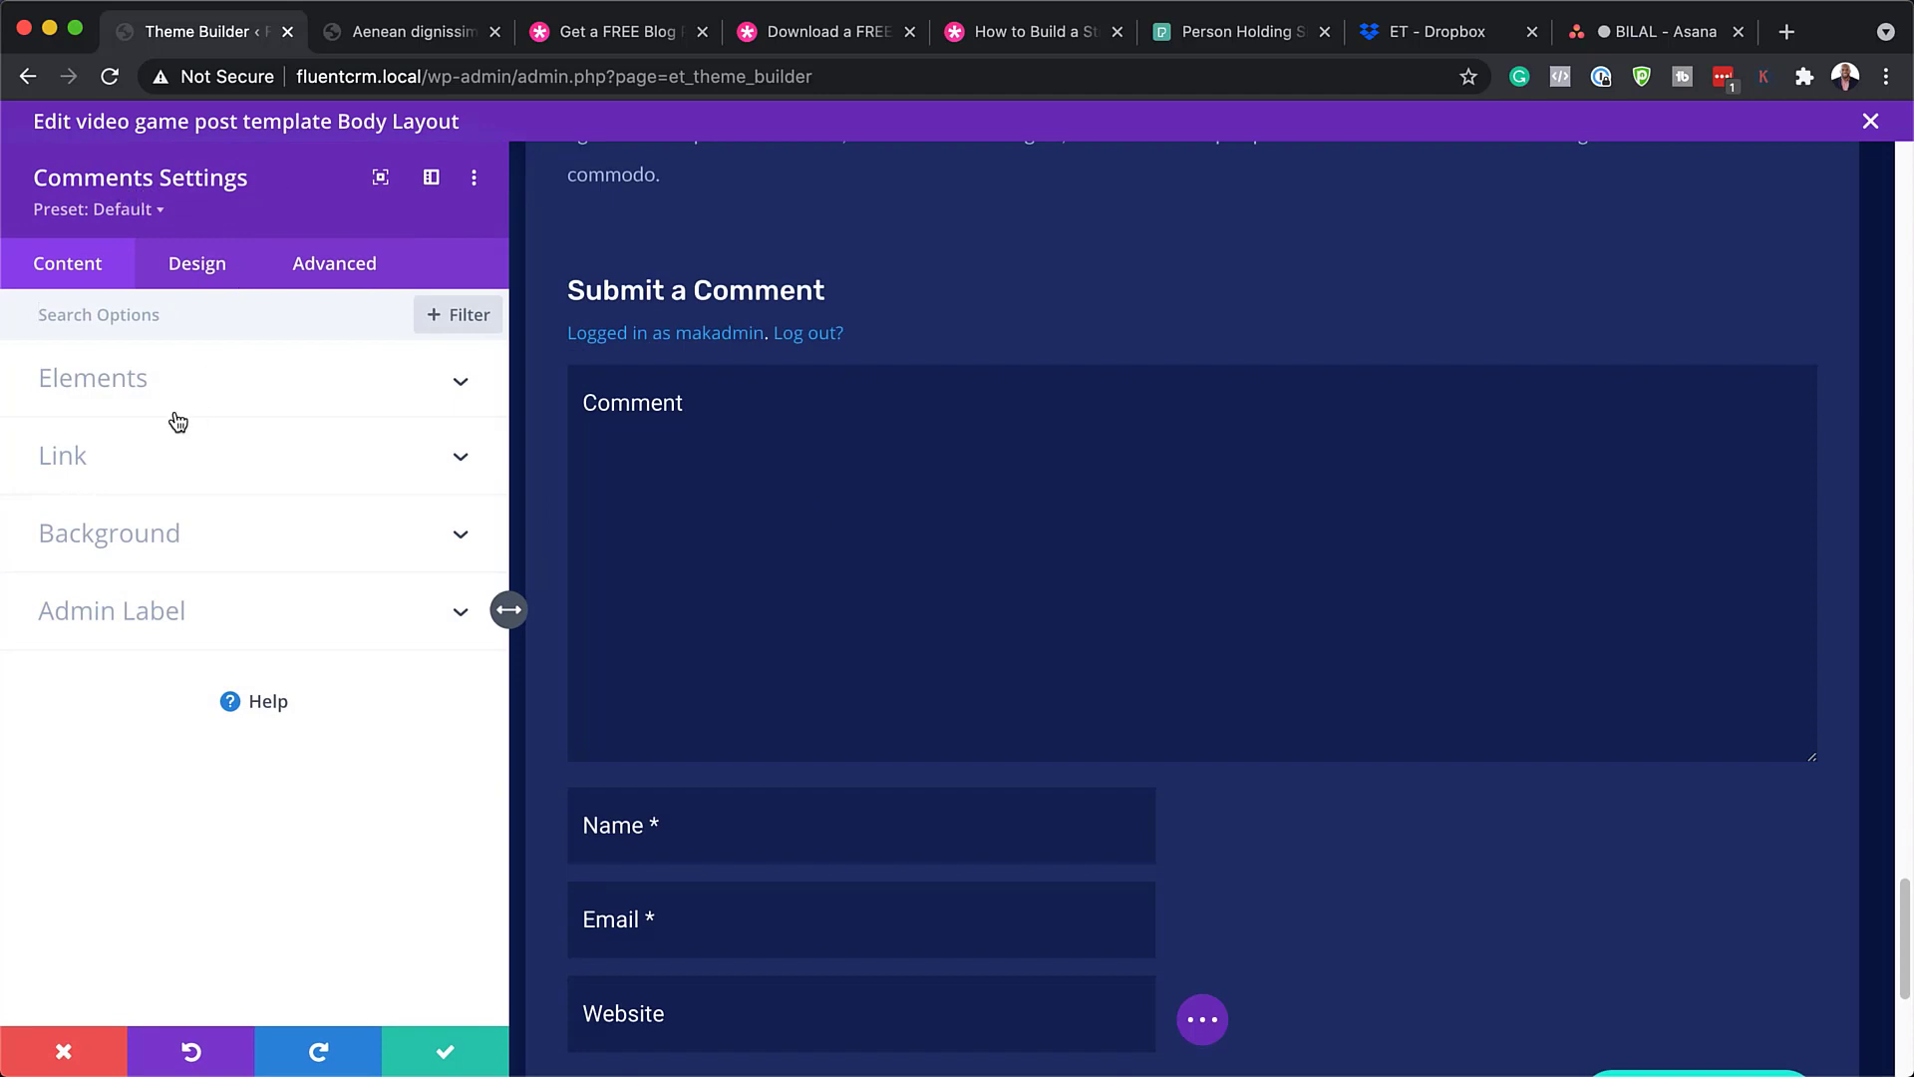
{"action": "left_click", "coordinate": [212, 273]}
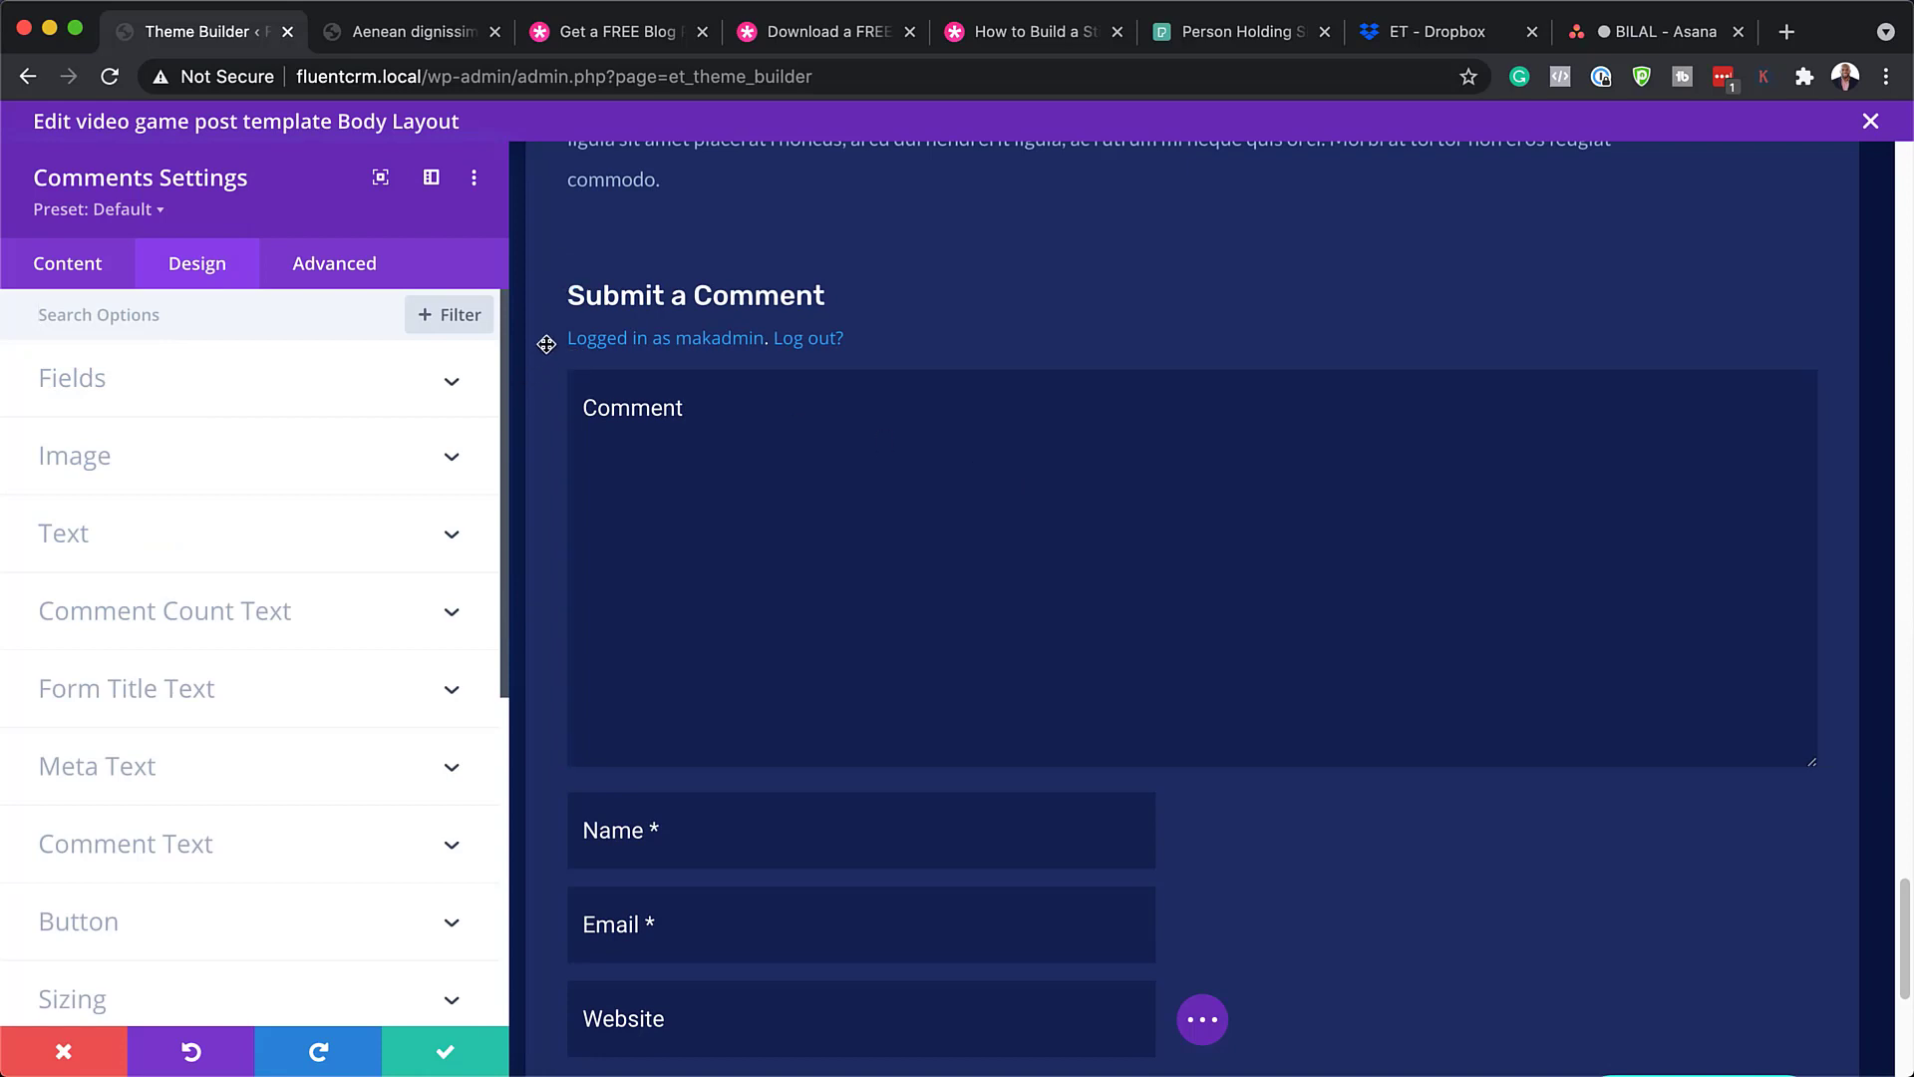
Try a yellow Meta Text Color on the sample comment's author and date line
{"action": "scroll", "coordinate": [897, 470], "scroll_direction": "up", "scroll_amount": 2}
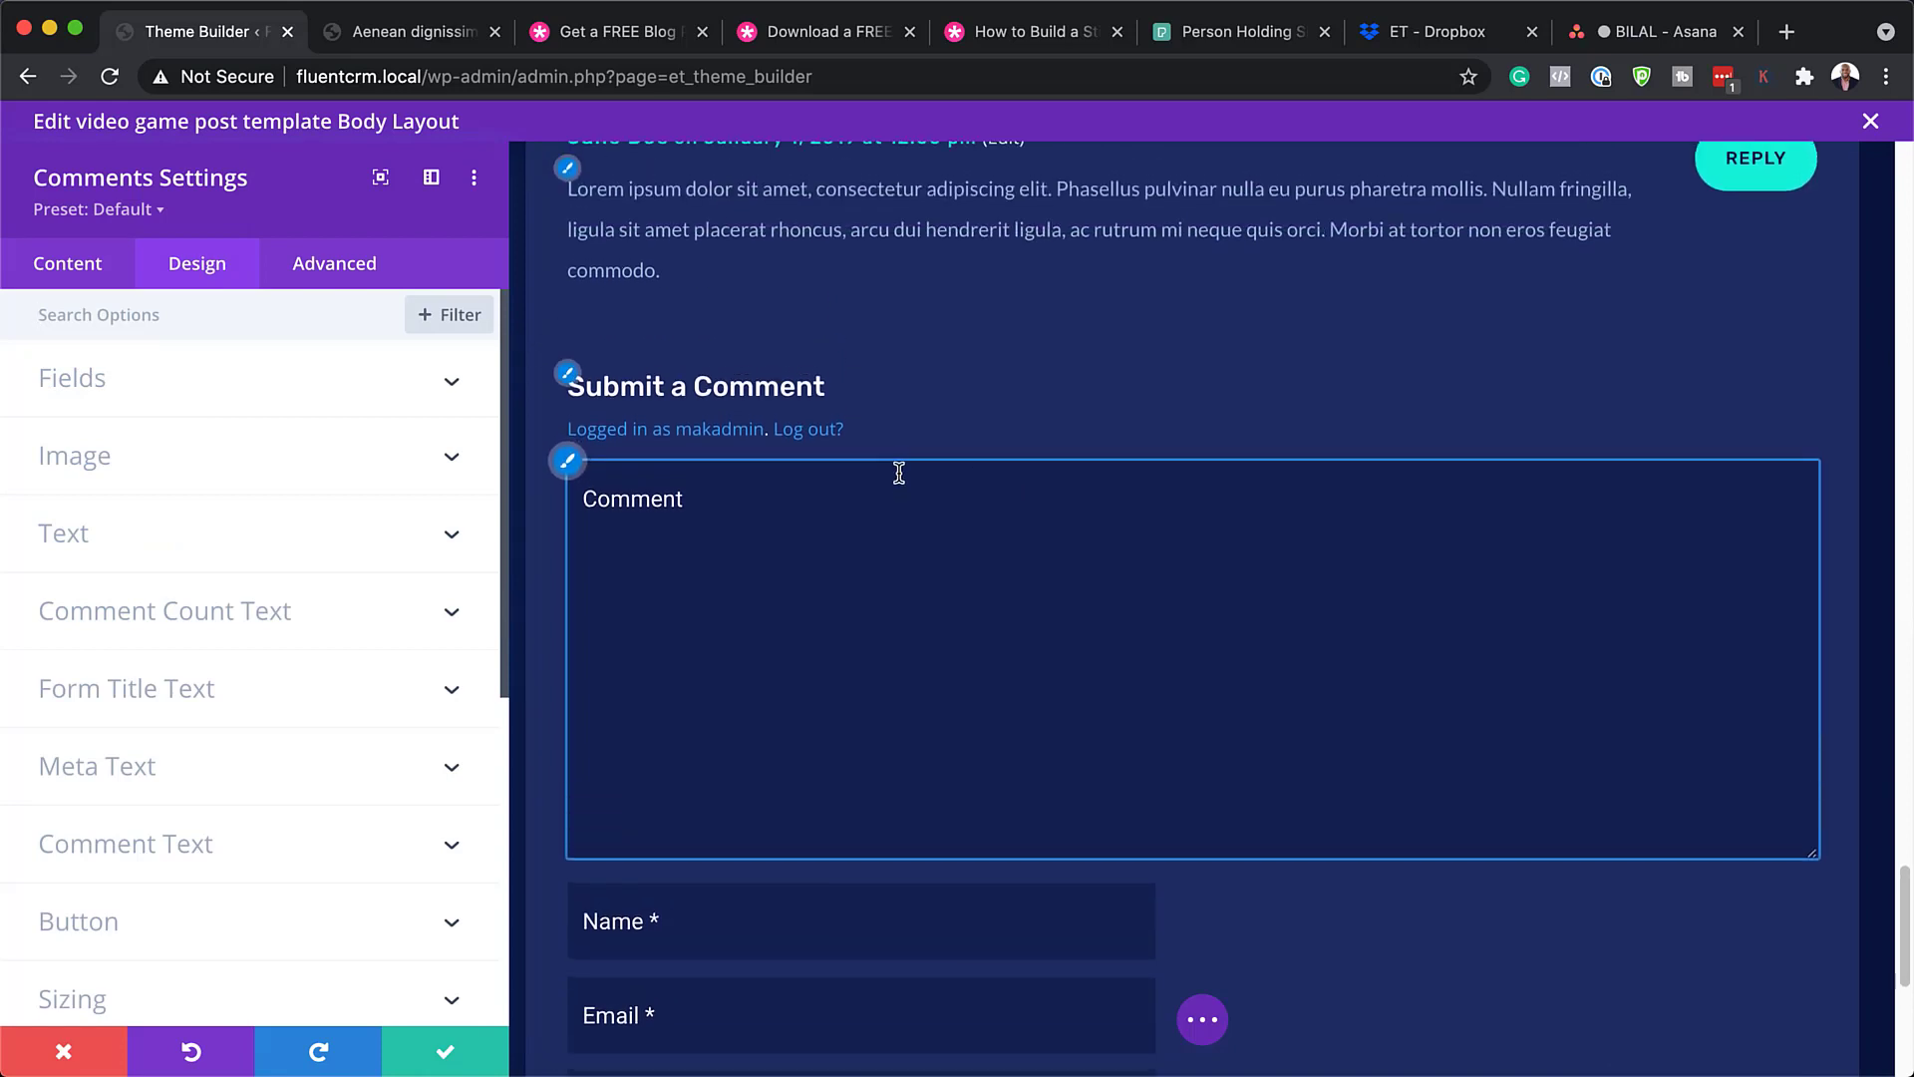
{"action": "scroll", "coordinate": [898, 473], "scroll_direction": "up", "scroll_amount": 3}
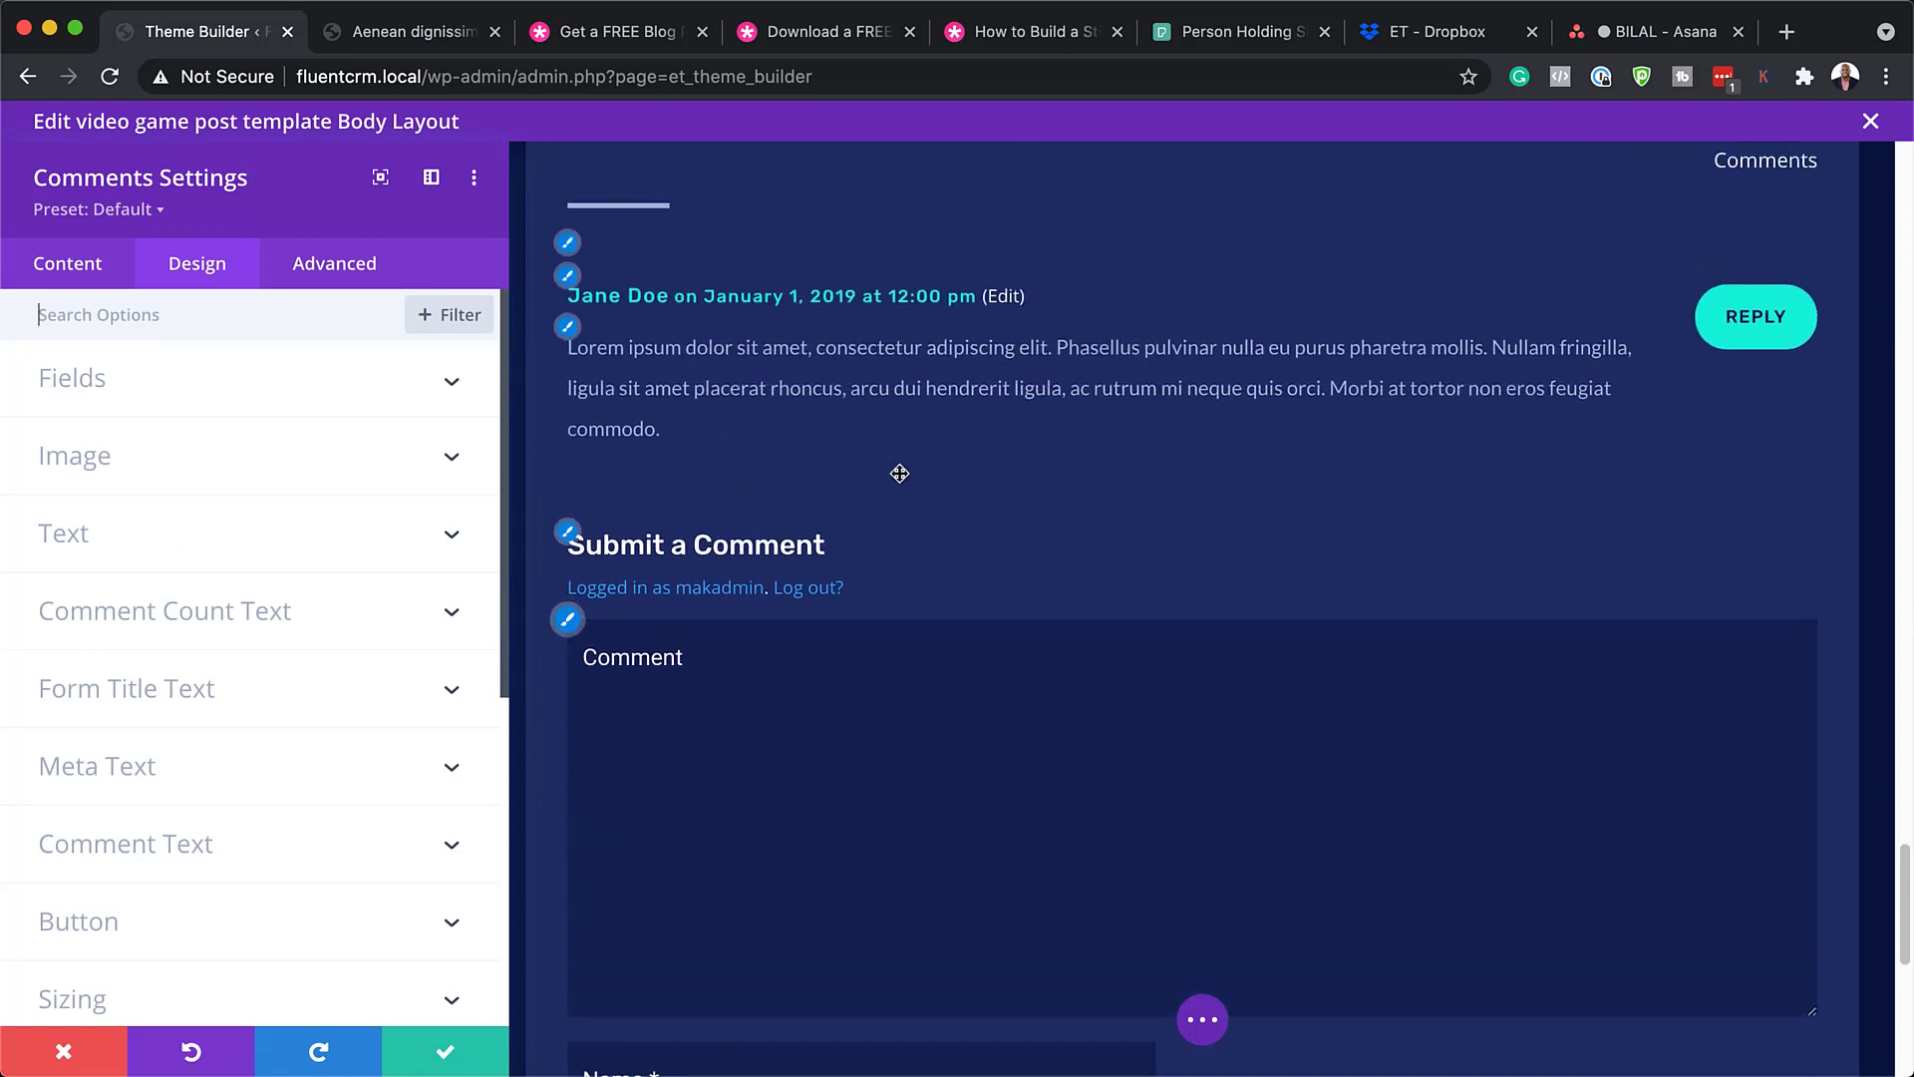
{"action": "left_click", "coordinate": [578, 288]}
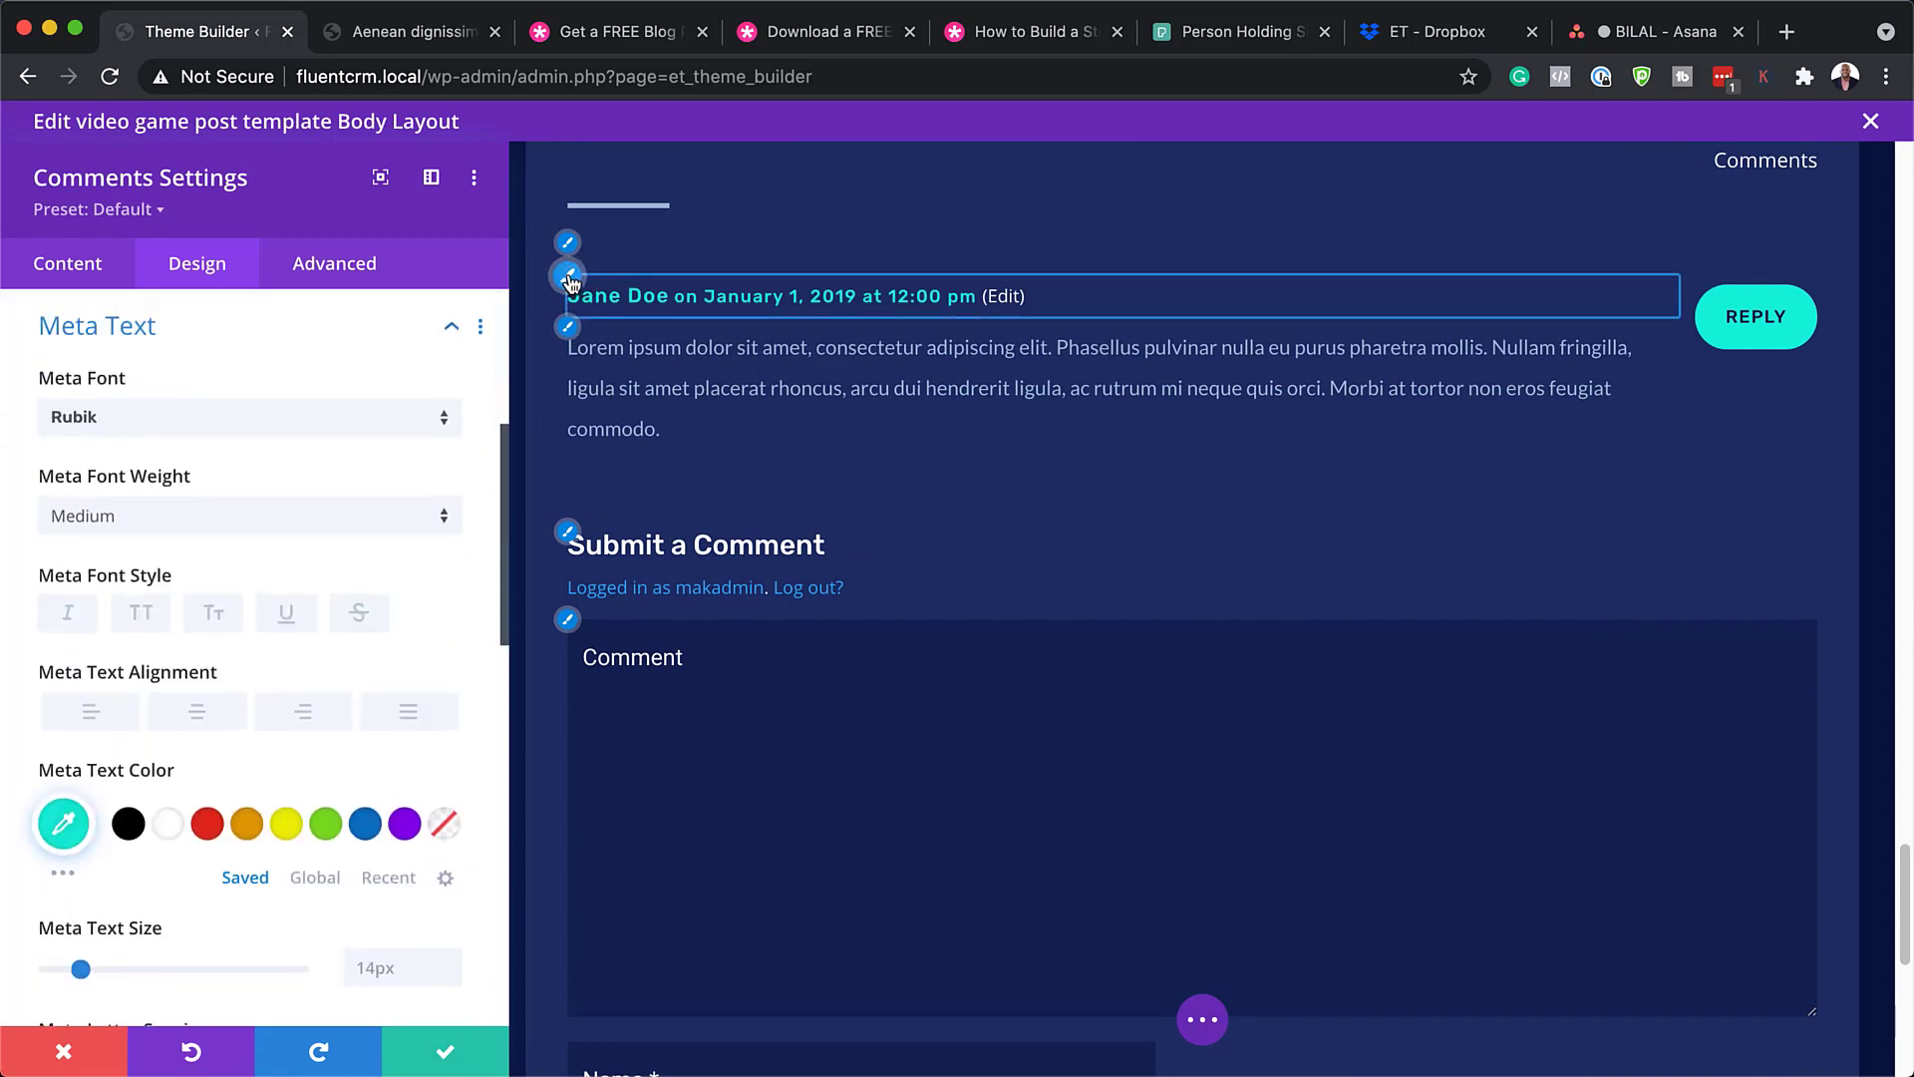
{"action": "left_click", "coordinate": [289, 823]}
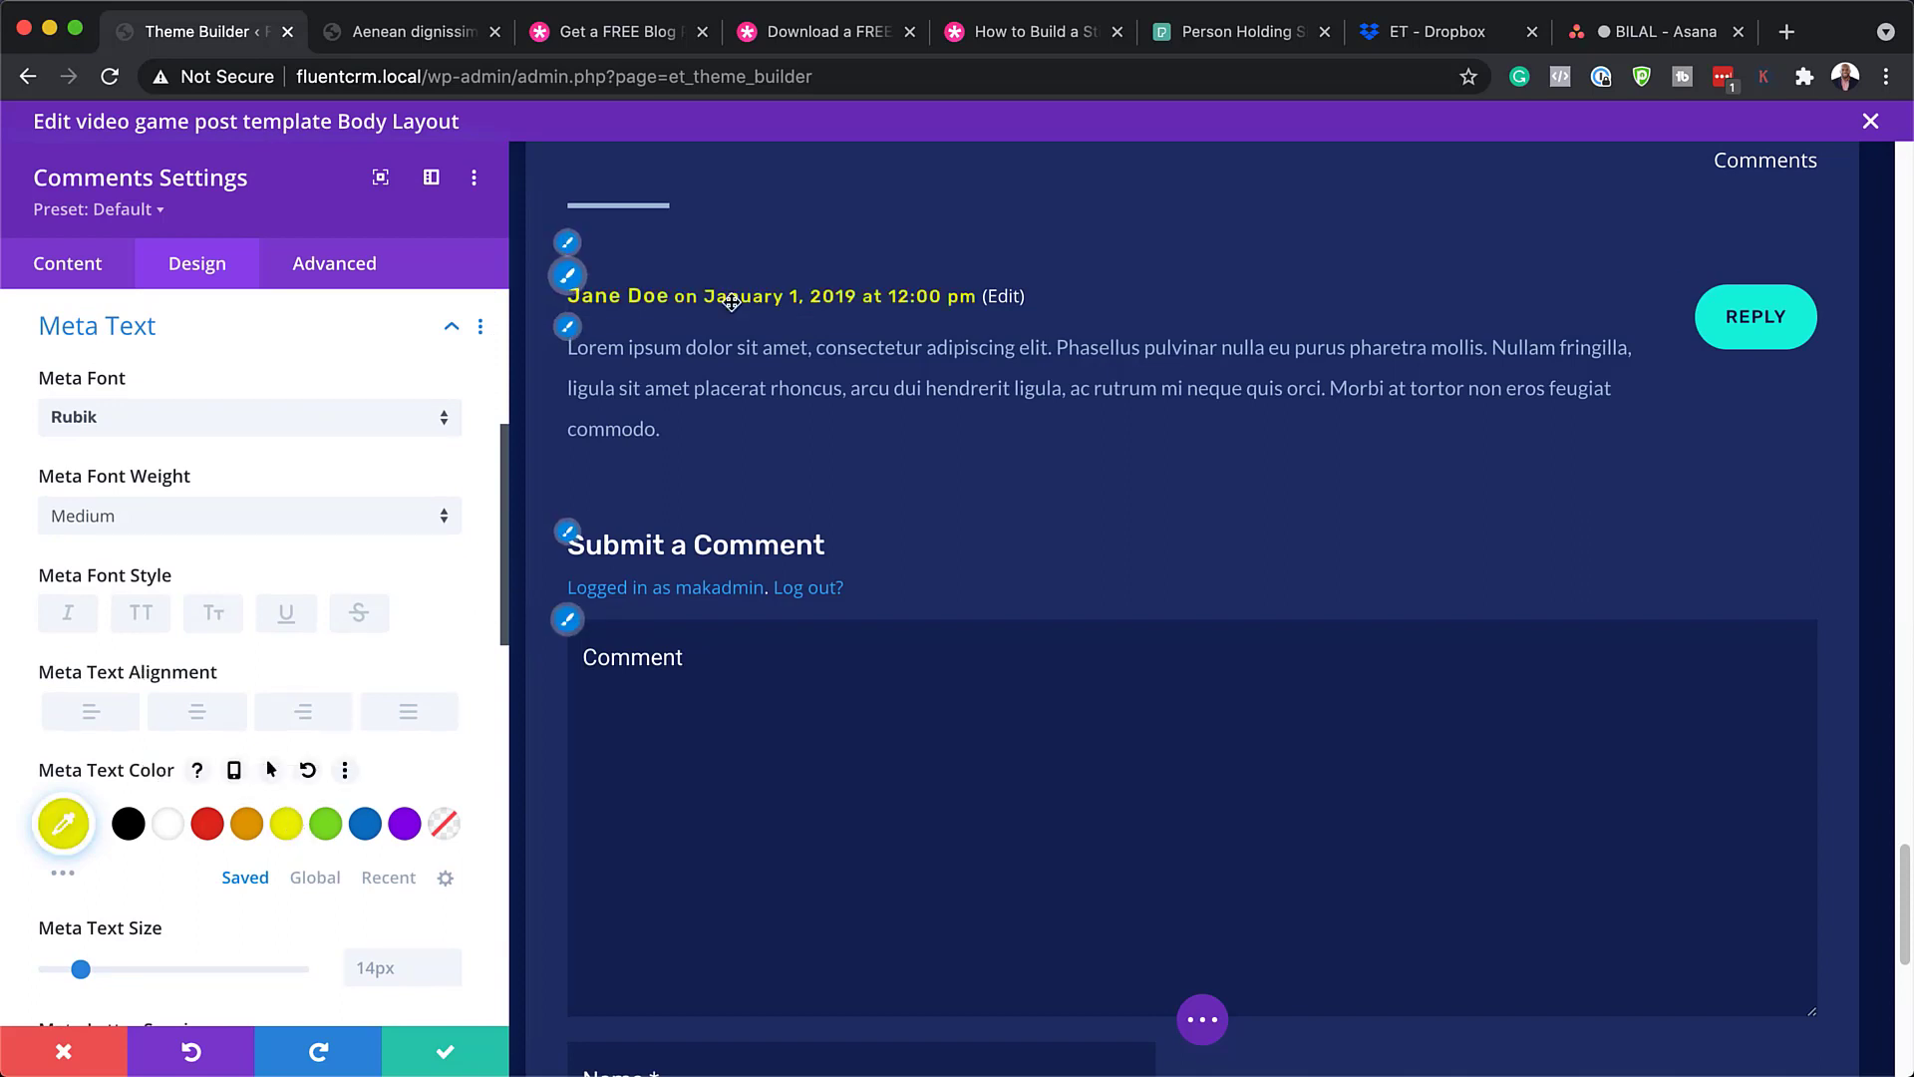
Try yellow #edf000 text and the Lato font on the Submit a Comment form title, and discard the Comments settings changes
{"action": "left_click", "coordinate": [582, 548]}
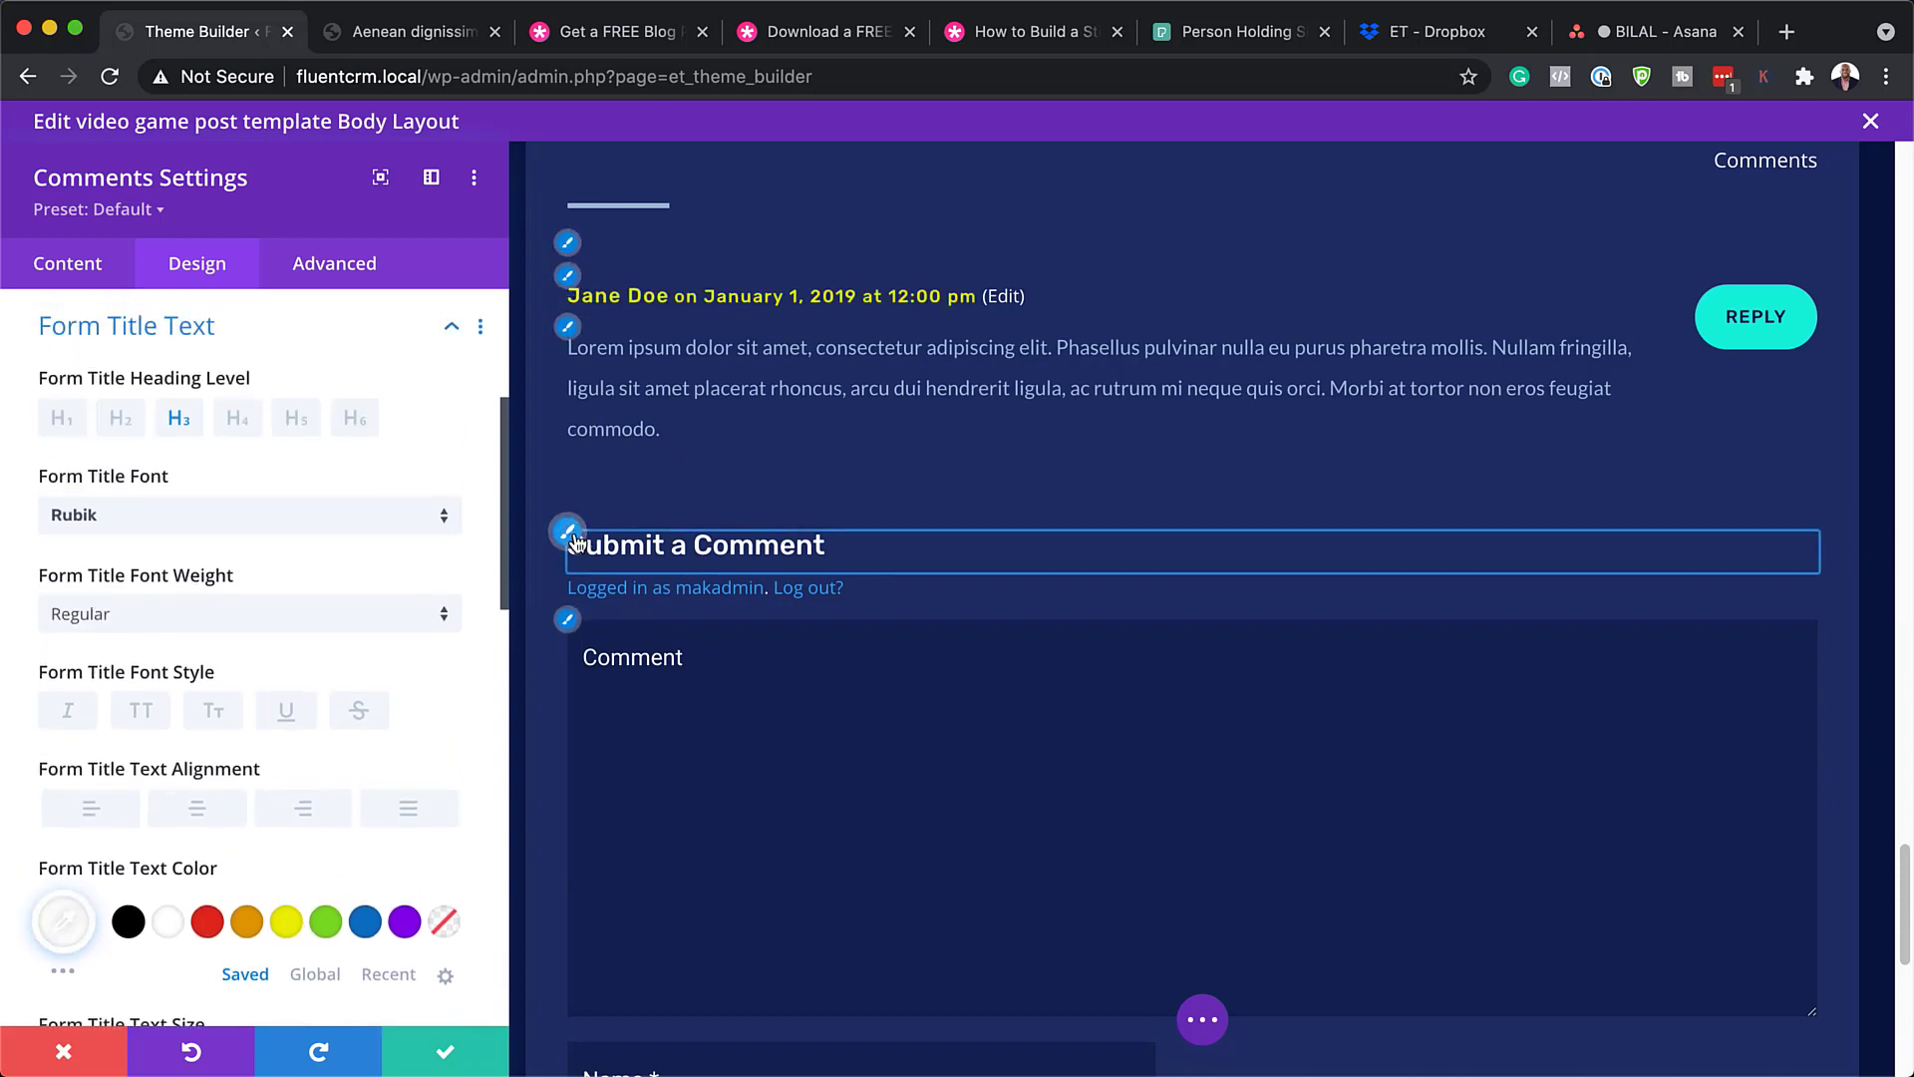
{"action": "left_click", "coordinate": [286, 921]}
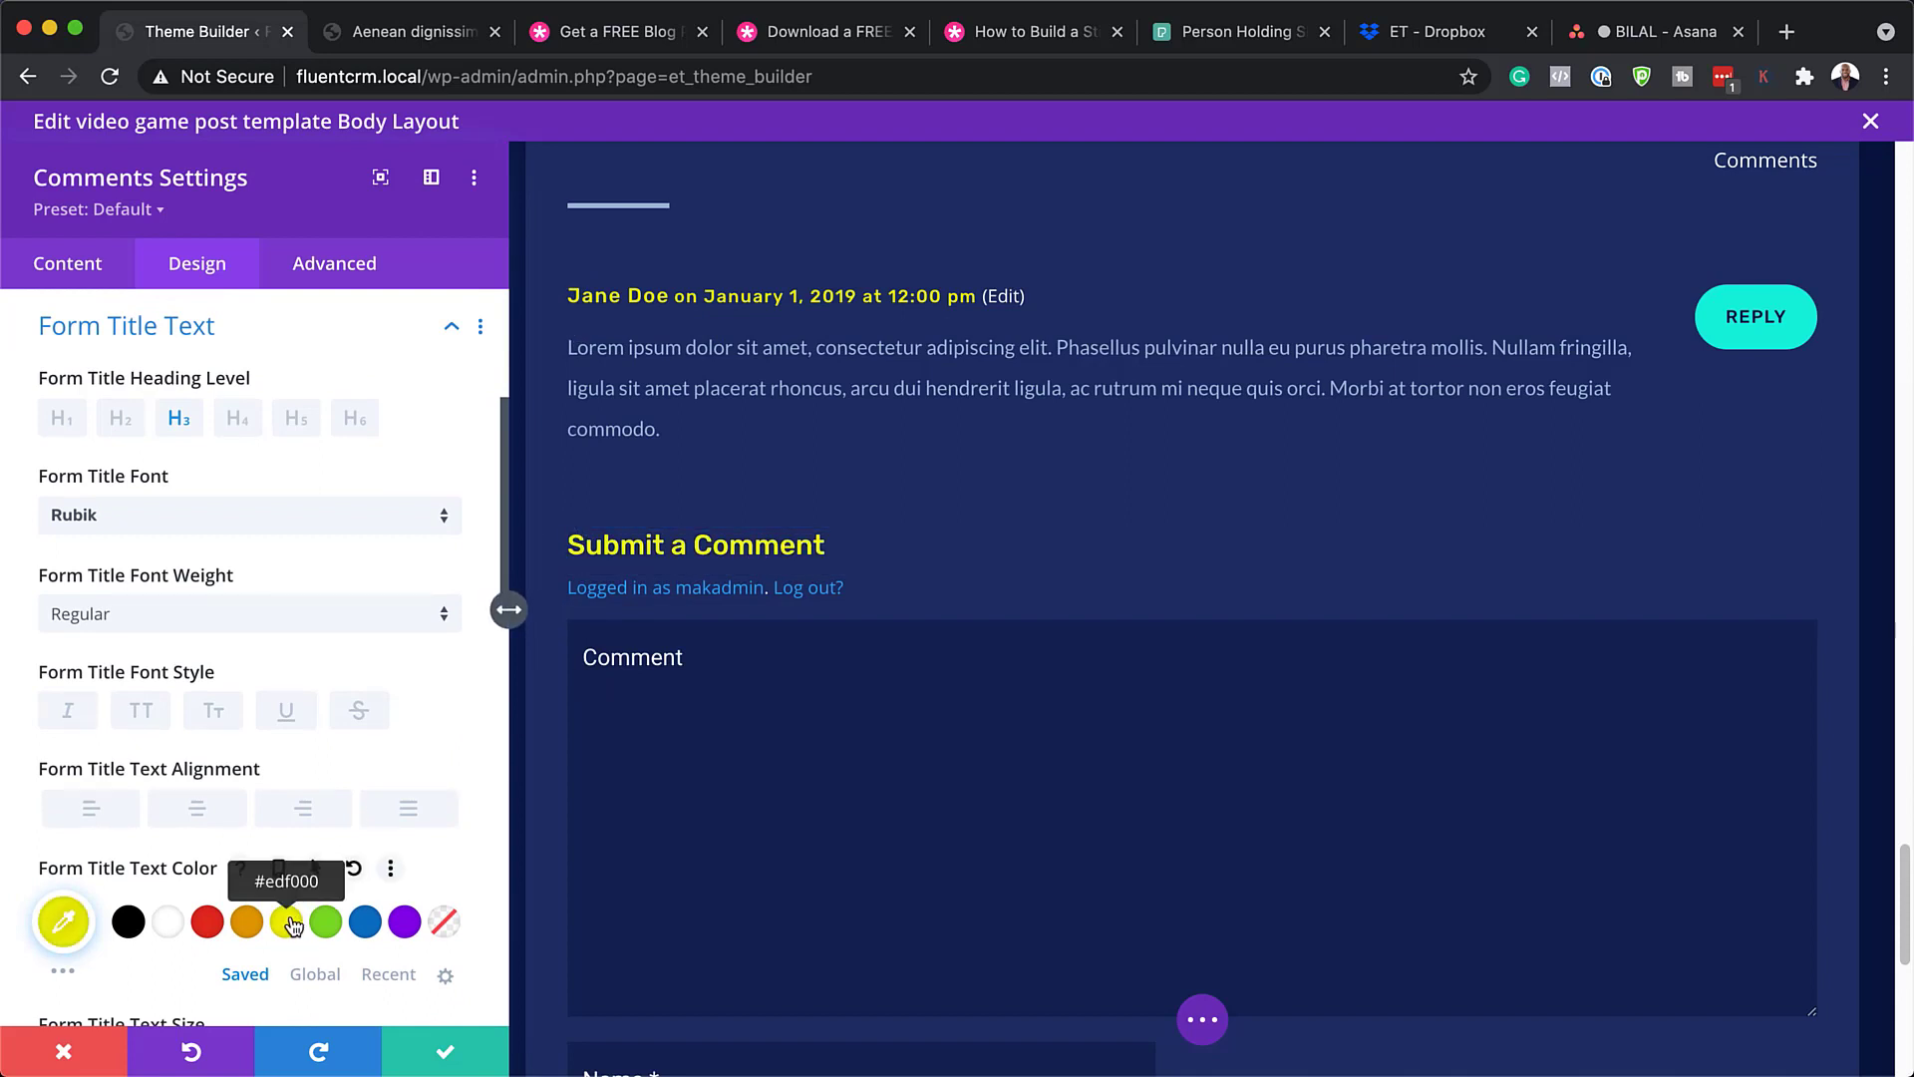
{"action": "left_click", "coordinate": [224, 528]}
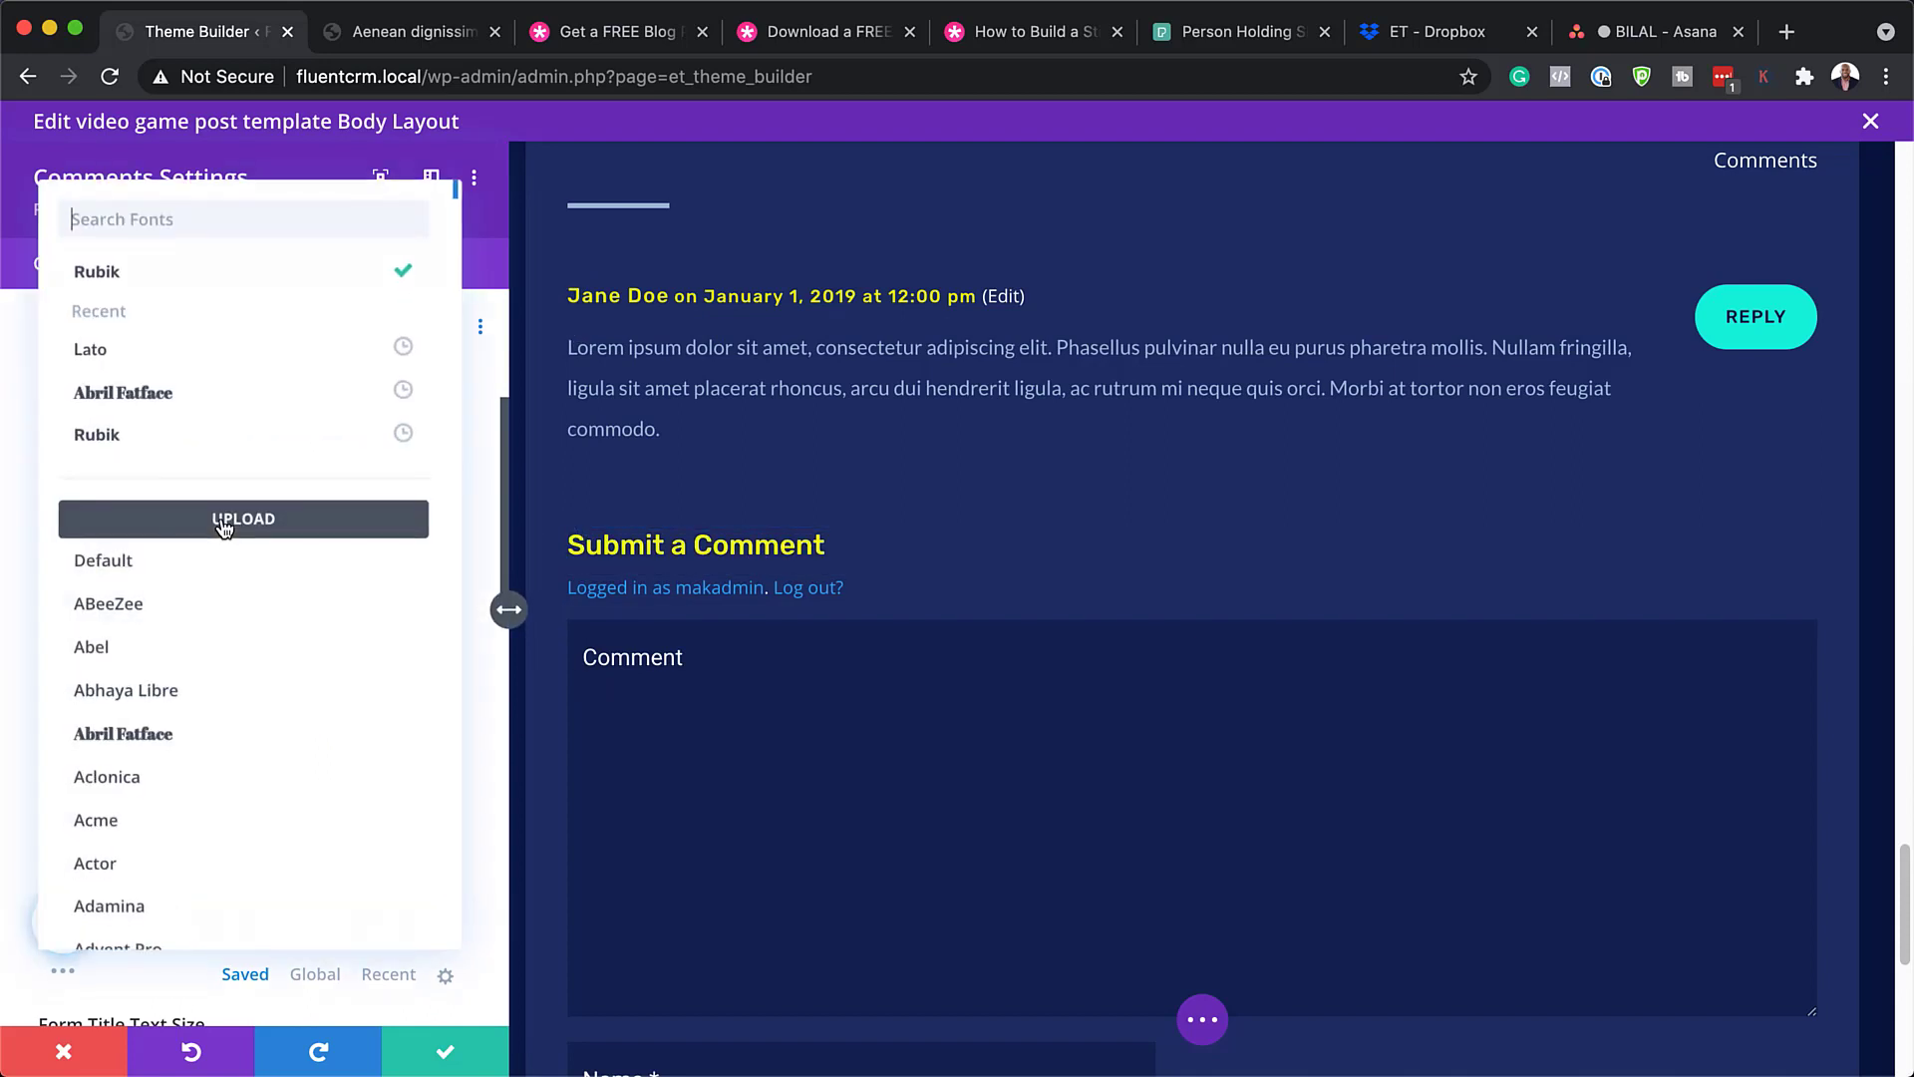
{"action": "left_click", "coordinate": [228, 357]}
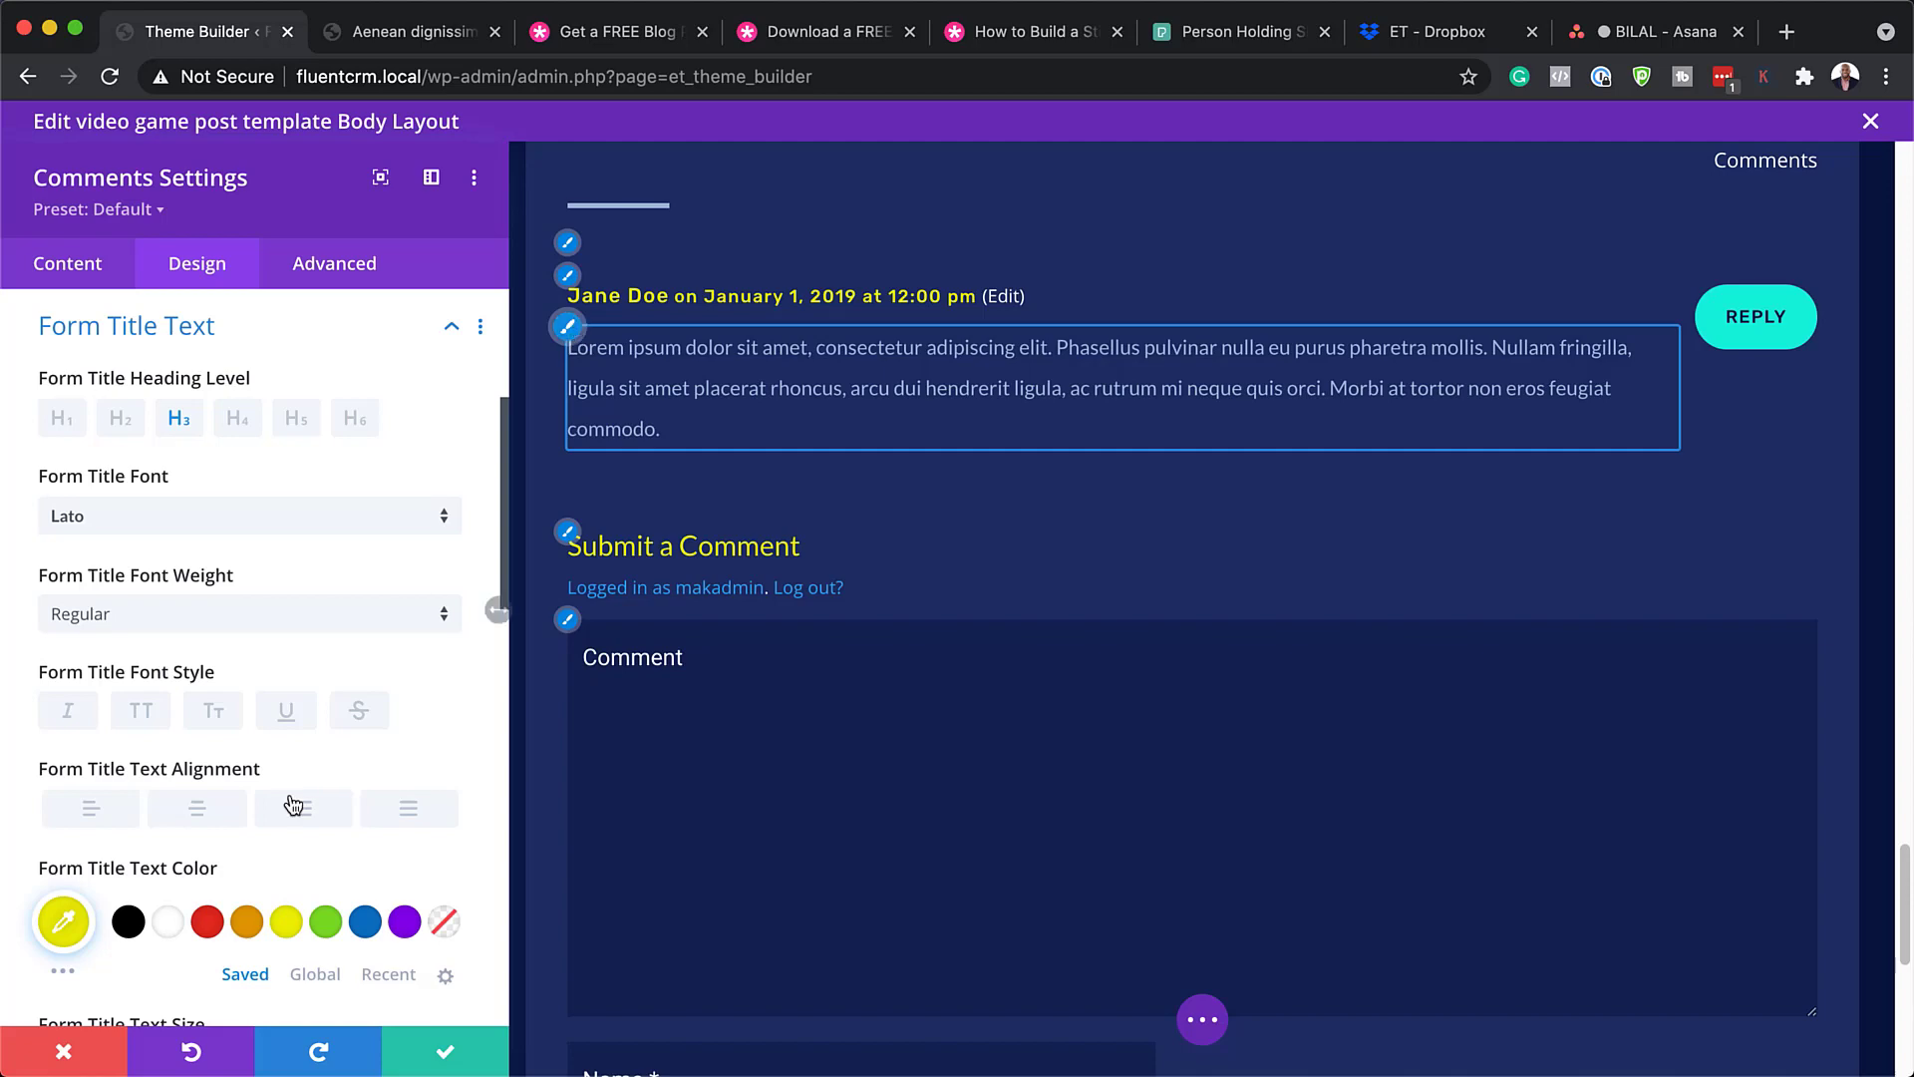
{"action": "left_click", "coordinate": [76, 1067]}
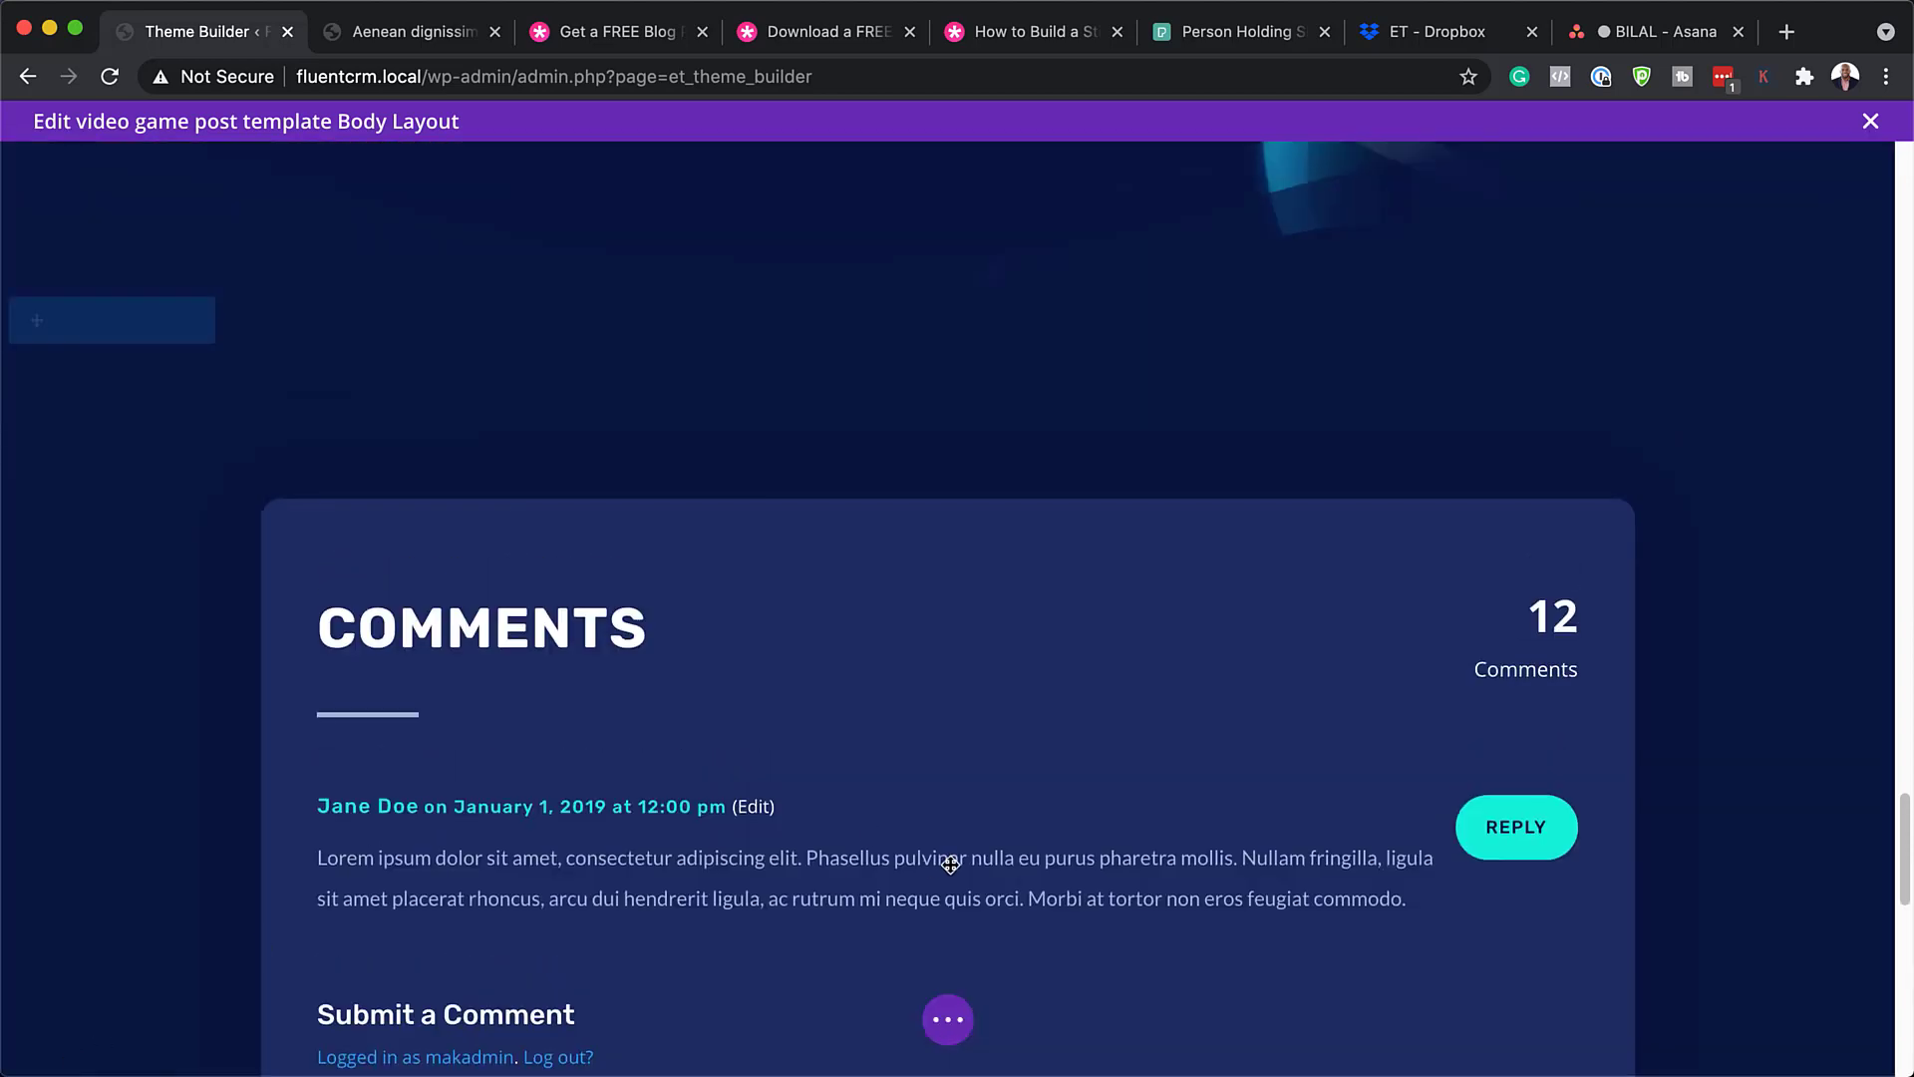
Look over the comments section down to the end of the layout and return to the subscribe section
{"action": "scroll", "coordinate": [948, 857], "scroll_direction": "down", "scroll_amount": 10}
{"action": "scroll", "coordinate": [1279, 805], "scroll_direction": "up", "scroll_amount": 8}
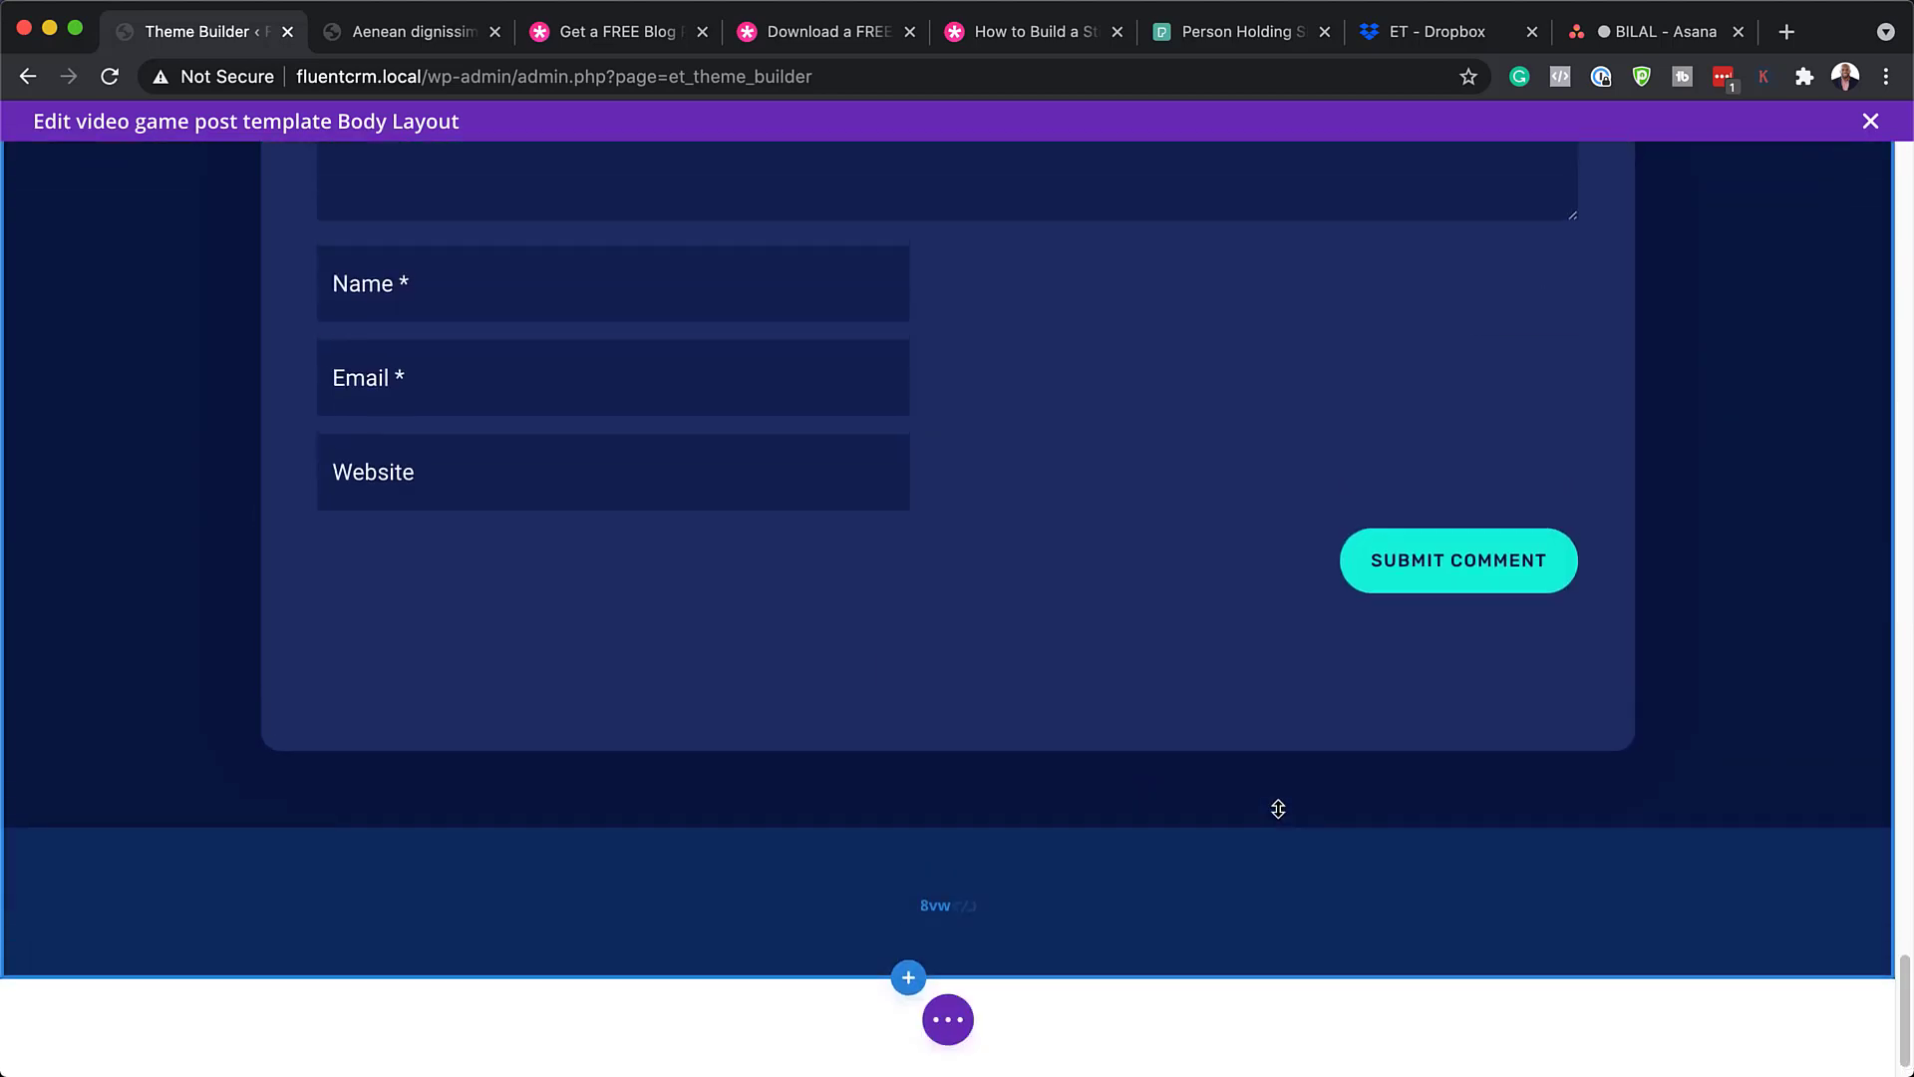
{"action": "scroll", "coordinate": [1278, 808], "scroll_direction": "up", "scroll_amount": 10}
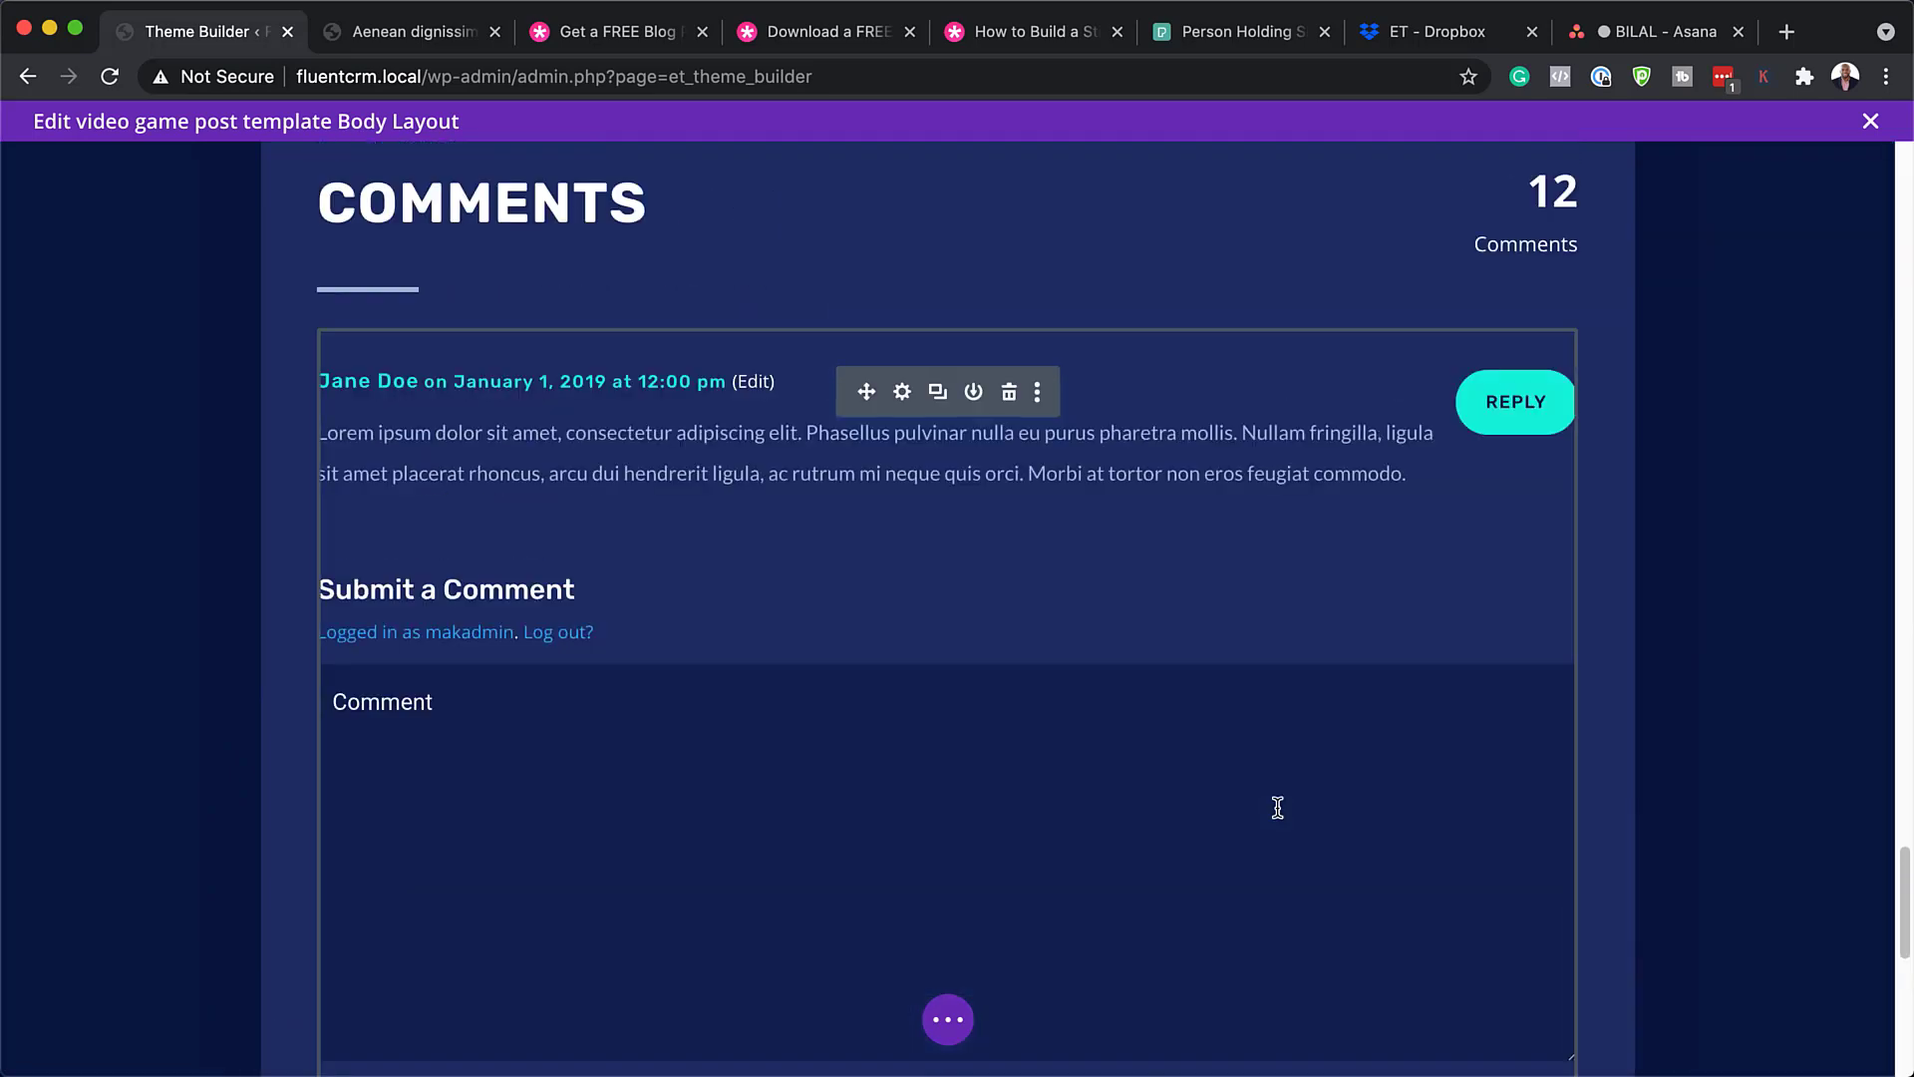
{"action": "scroll", "coordinate": [1199, 795], "scroll_direction": "up", "scroll_amount": 8}
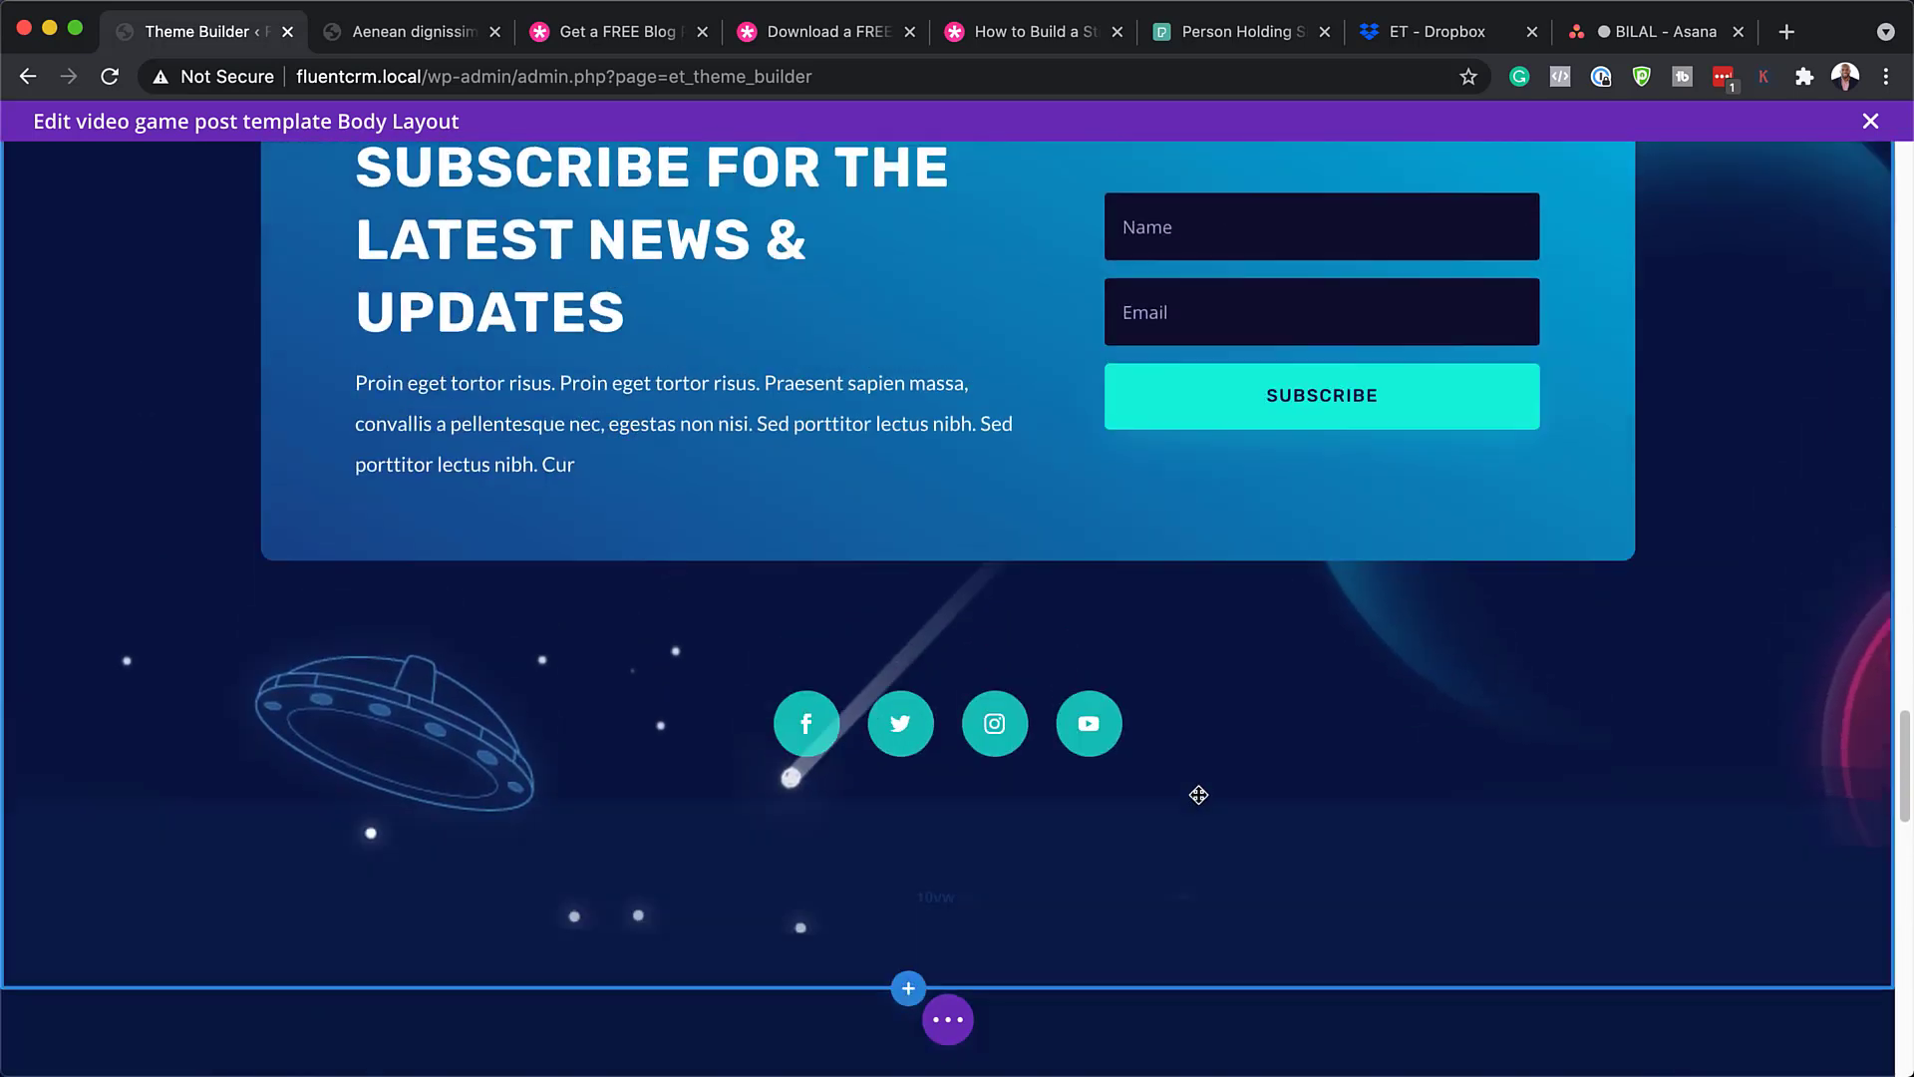